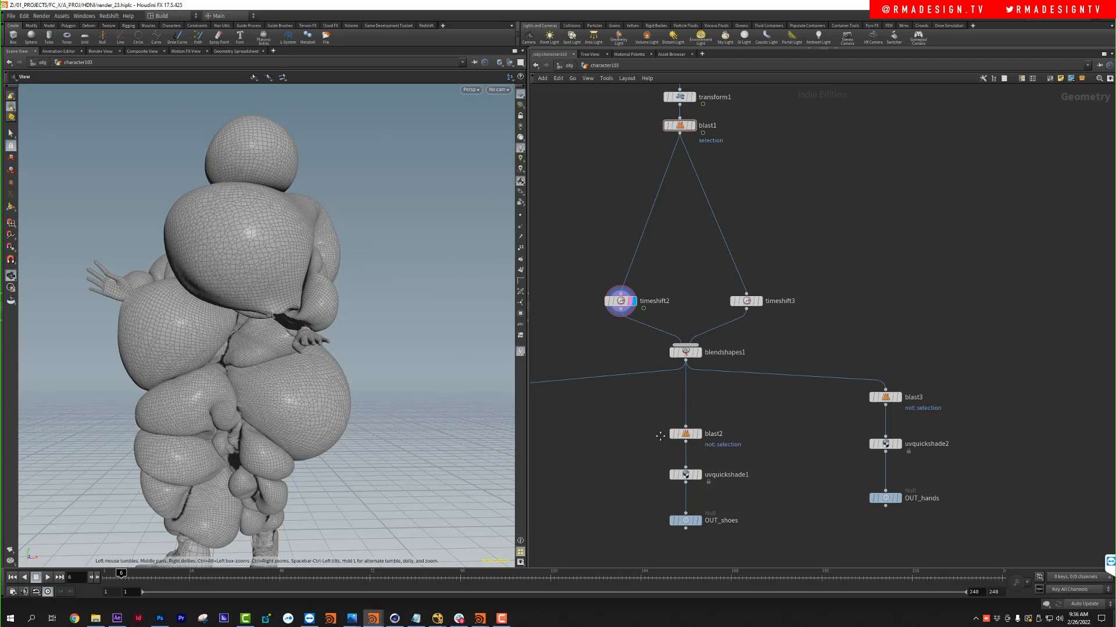
Step: Move the timeshift2 node up to the level of blast1, away from the other nodes in character103's network
middle_click_drag(624, 432, 754, 452)
left_click_drag(755, 328, 628, 172)
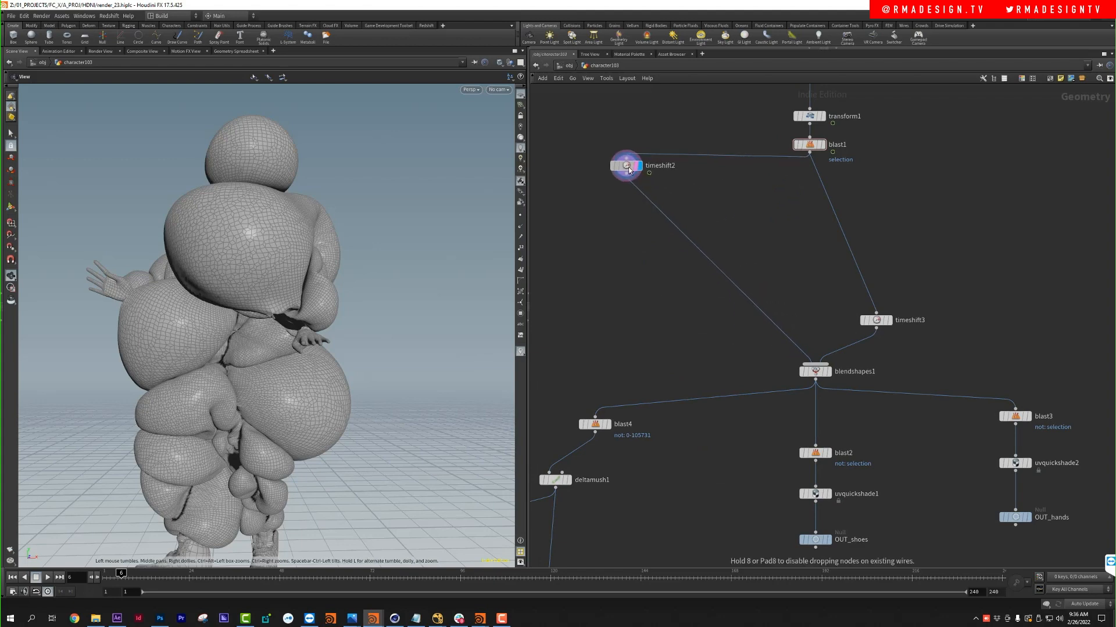
middle_click_drag(610, 284, 618, 286)
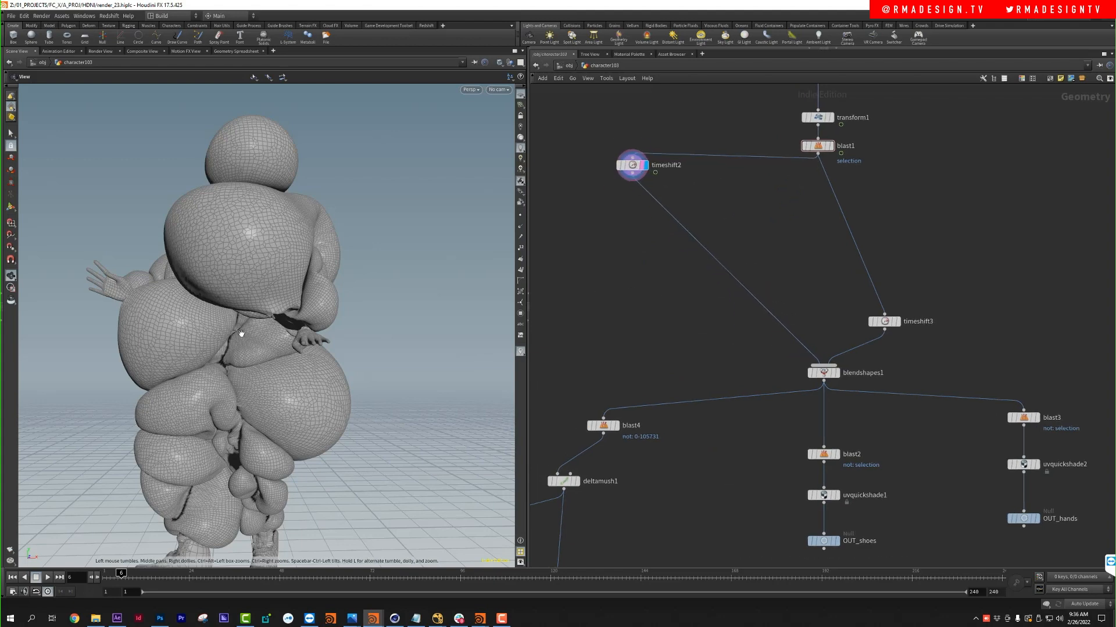
mouse_move(241, 334)
middle_mouse_down()
mouse_move(239, 290)
mouse_move(235, 336)
middle_mouse_up()
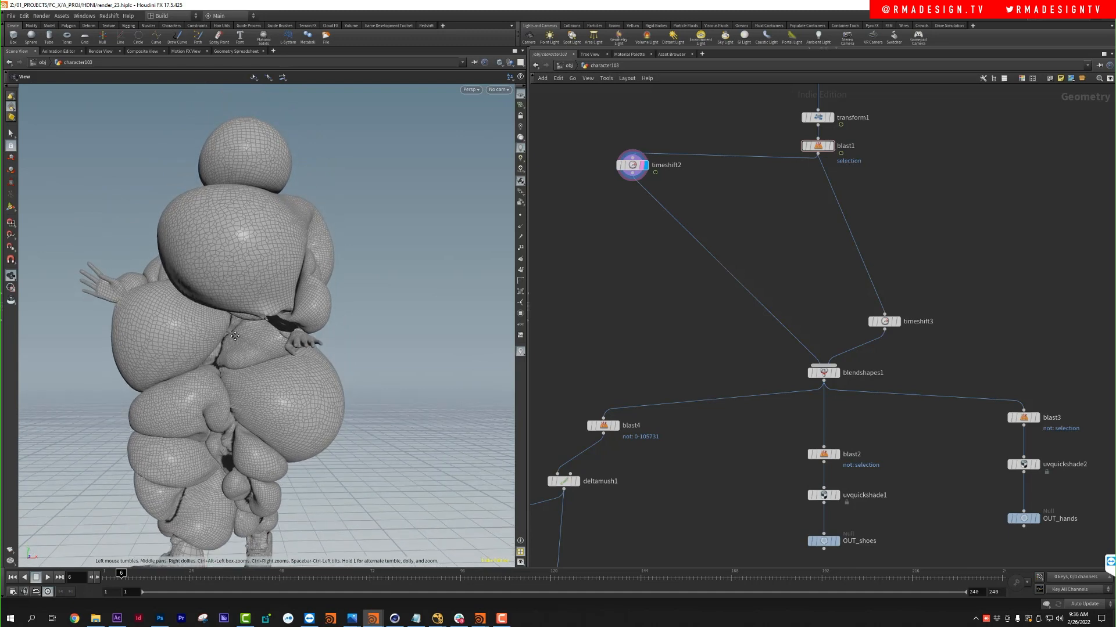
middle_click_drag(607, 295, 614, 313)
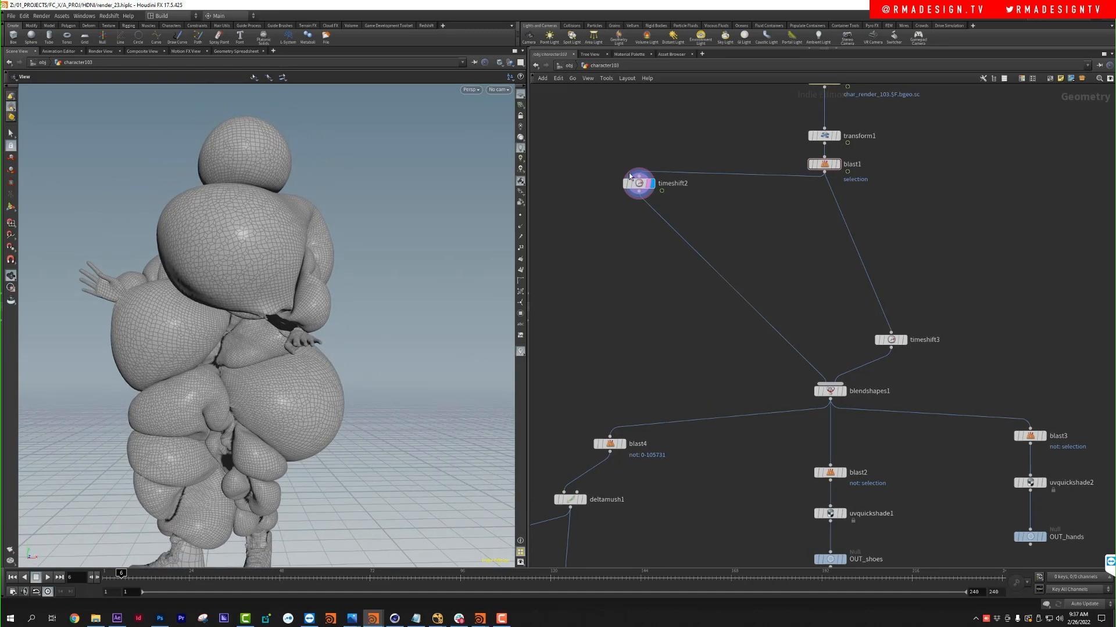
Step: Return to the object level and delete the character102, shoes102 and hands102 geometry nodes
key("u")
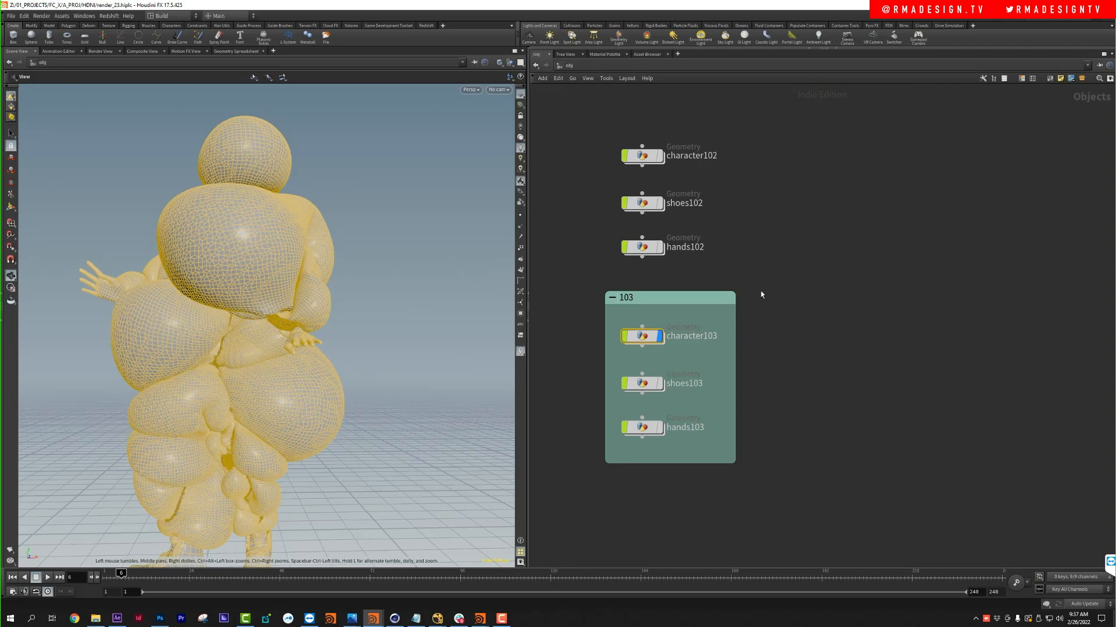
middle_click_drag(813, 315, 808, 299)
left_click_drag(574, 125, 698, 261)
key("Delete")
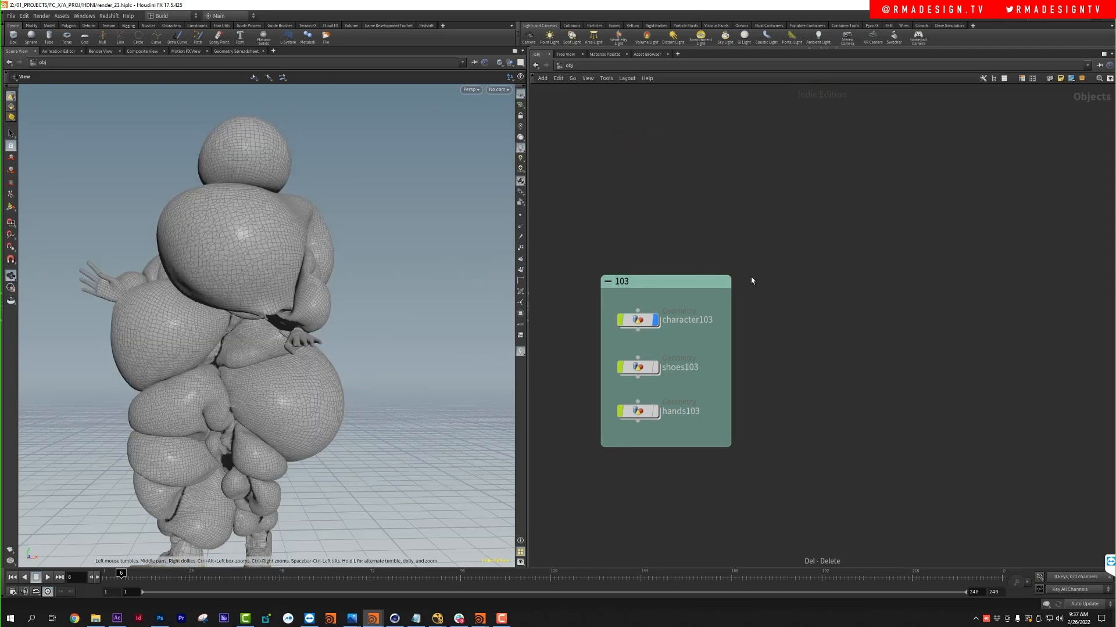
Step: Delete the shoes103 and hands103 nodes and move character103 out of the 103 network box to the space below it
middle_click_drag(835, 319, 814, 215)
left_click_drag(690, 237, 593, 324)
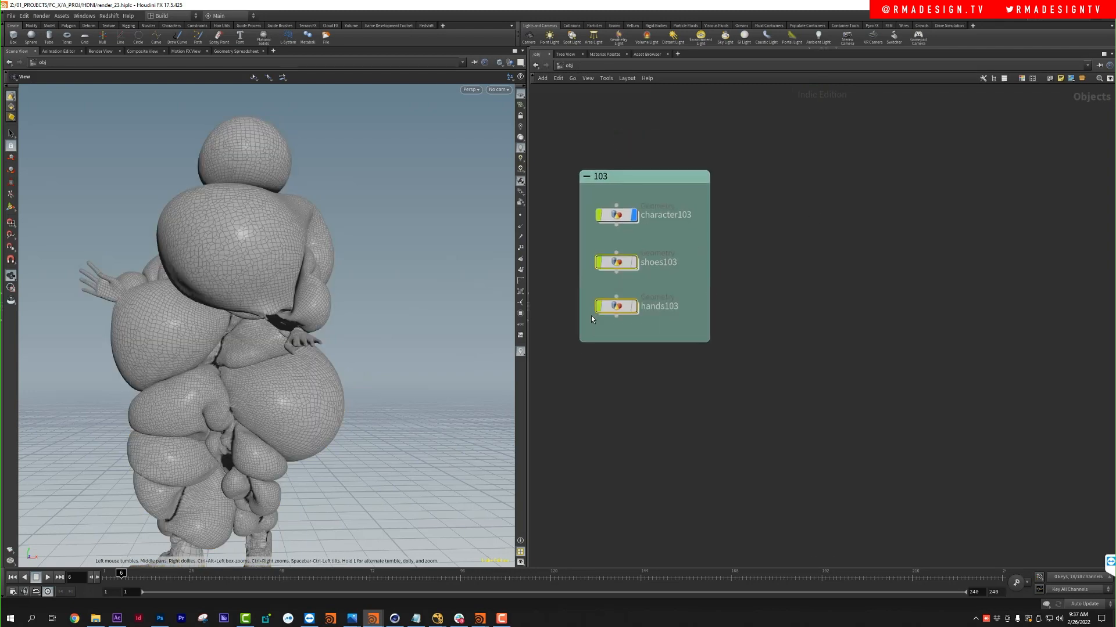
key("Delete")
left_click_drag(616, 215, 630, 414)
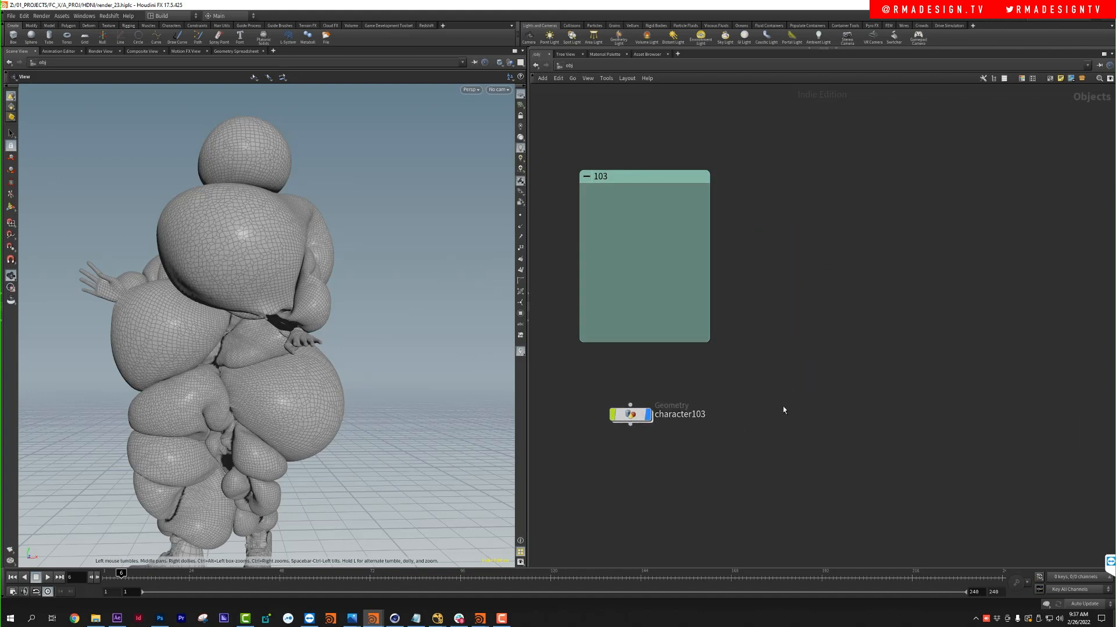
Step: Add an RSLightDome light and place it beside character103 in the object network
middle_click_drag(585, 386, 559, 278)
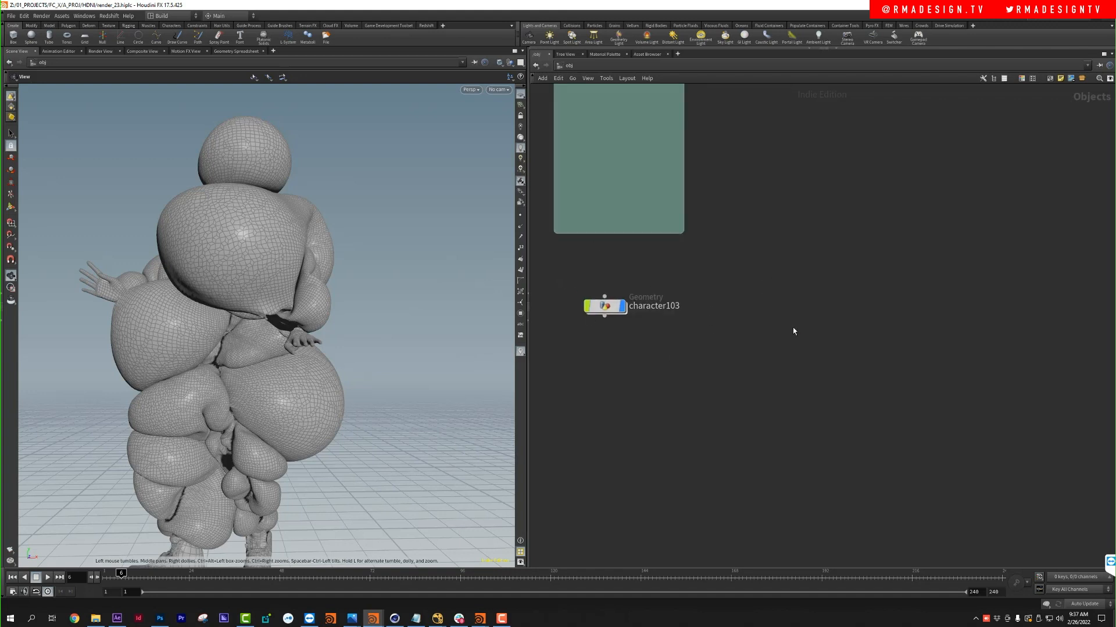
key("Tab")
type("rs do")
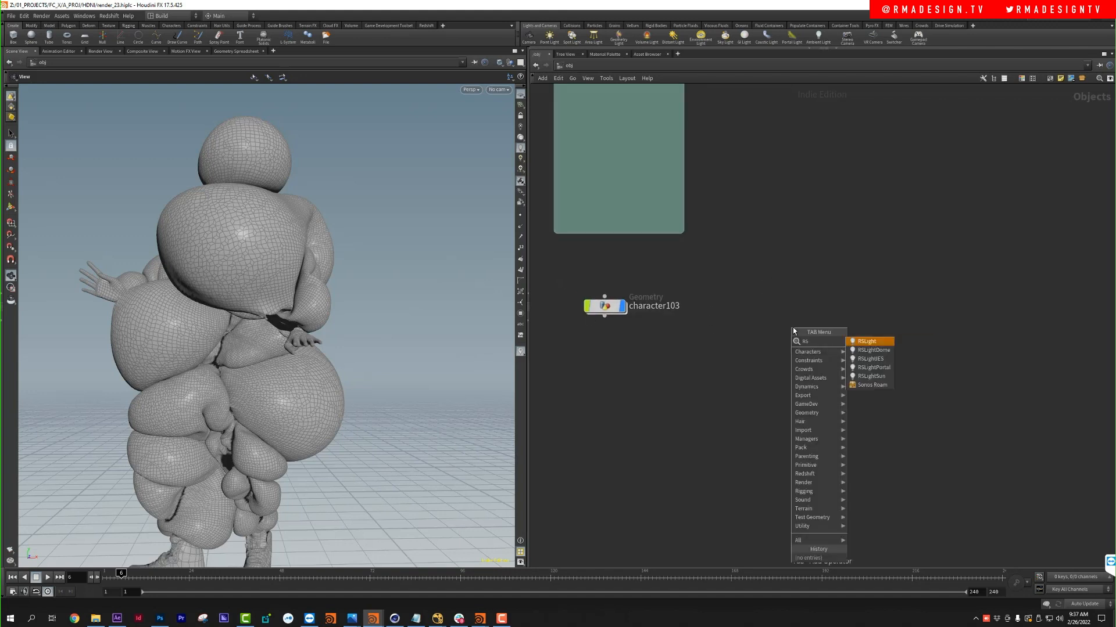
type("s")
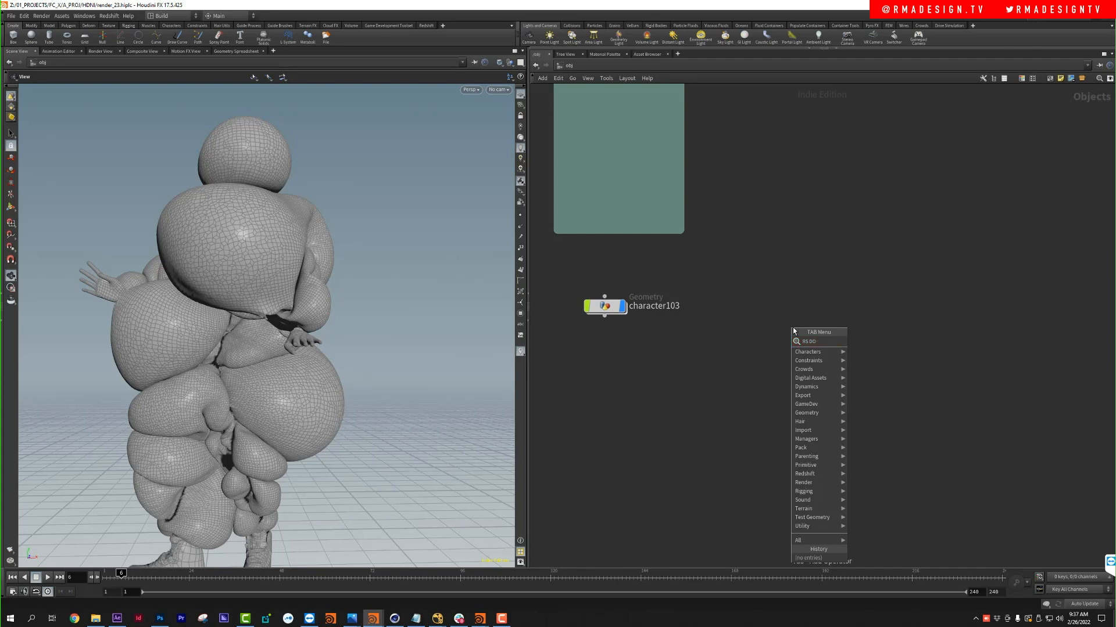
key("BackSpace")
key("Return")
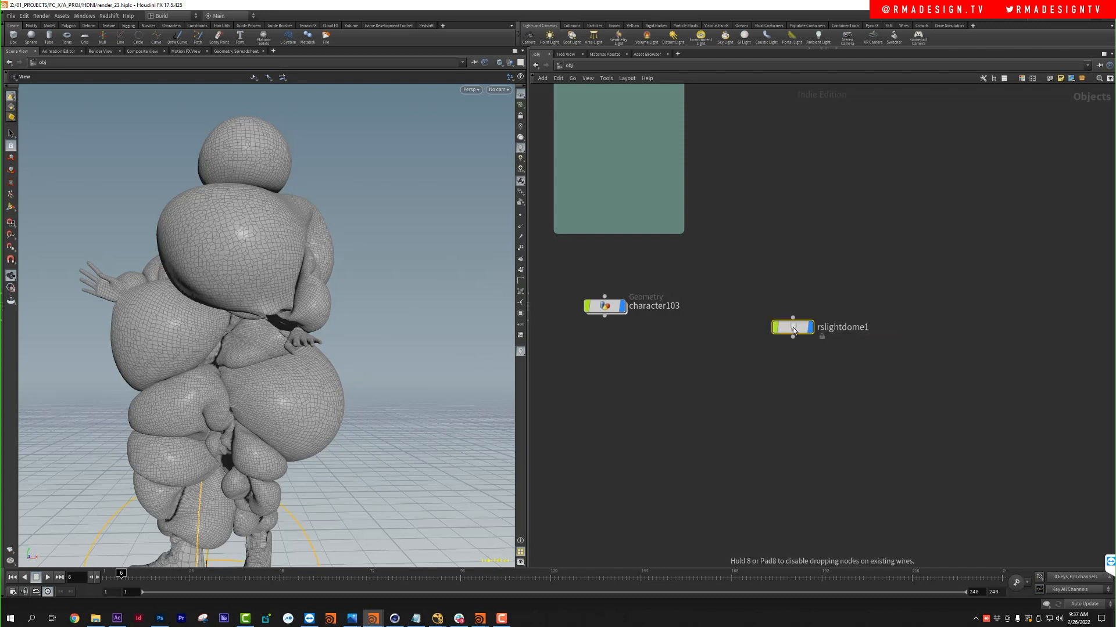
left_click(727, 308)
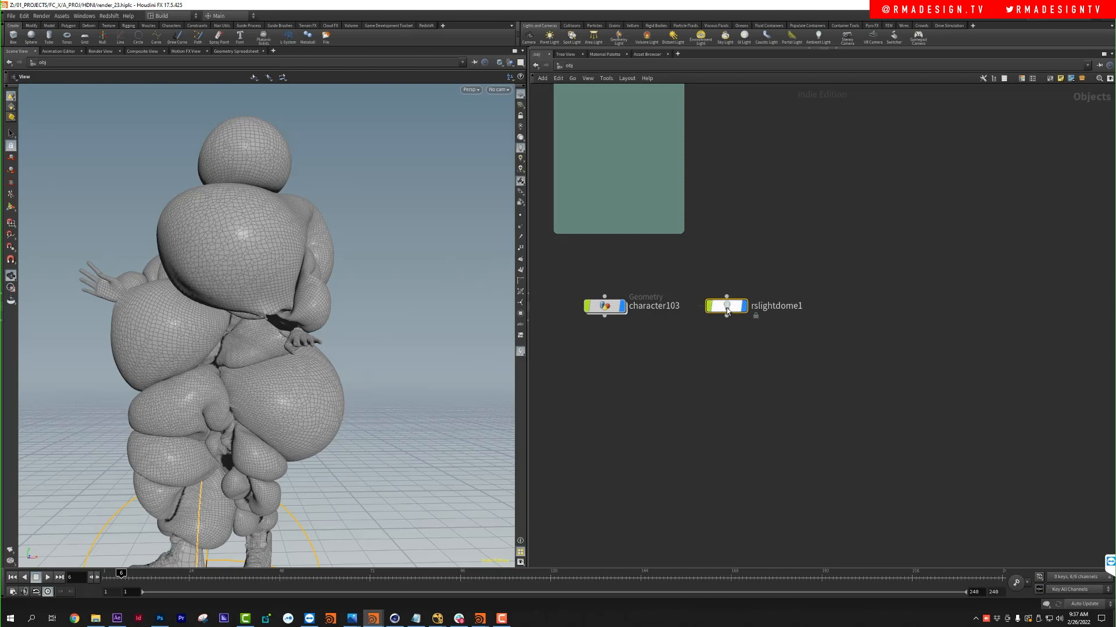
left_click_drag(691, 259, 796, 344)
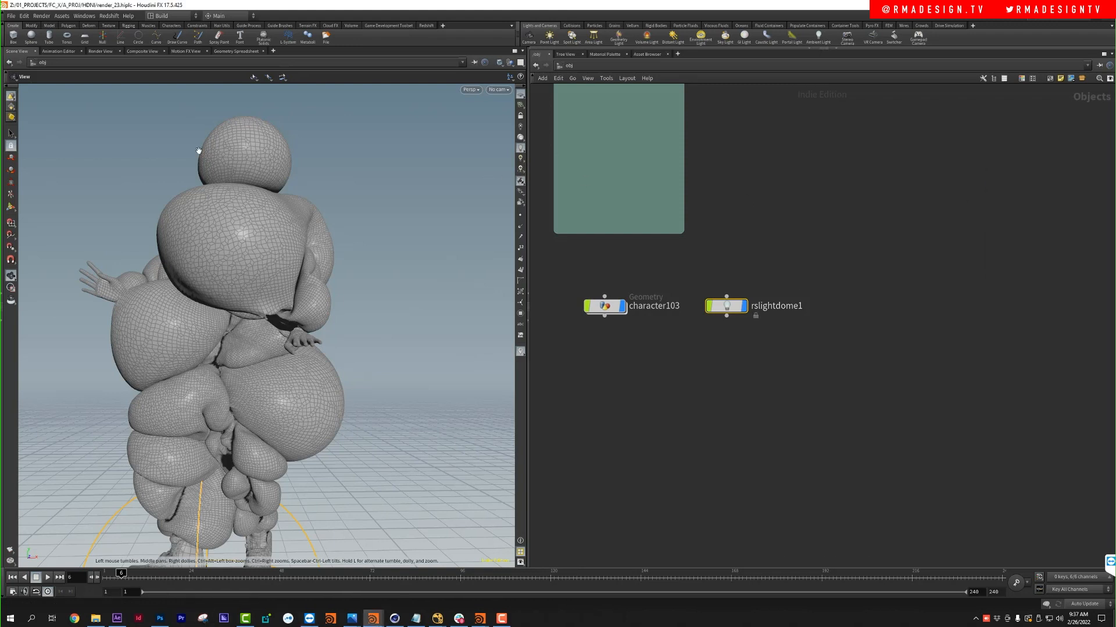
Step: Switch to Snipping Tool, capture an empty viewport area, sketch a sphere labelled HDRI with inward arrows, and close the snip
key("super+shift+s")
left_click_drag(310, 105, 496, 248)
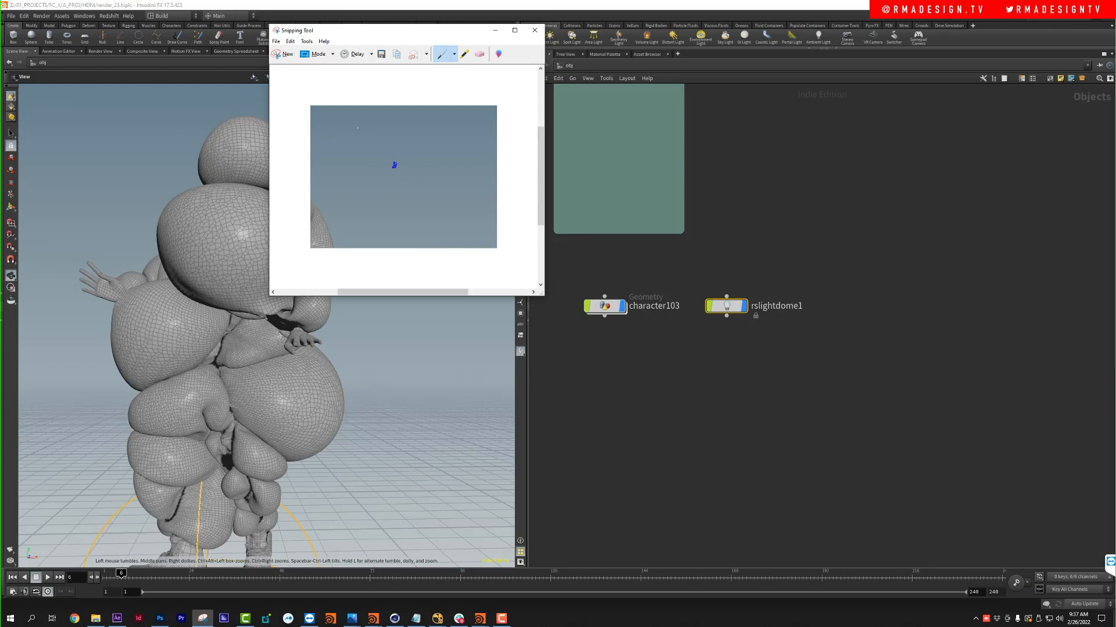
mouse_move(377, 127)
left_mouse_down()
mouse_move(340, 174)
mouse_move(438, 210)
mouse_move(448, 139)
mouse_move(381, 105)
mouse_move(341, 140)
left_mouse_up()
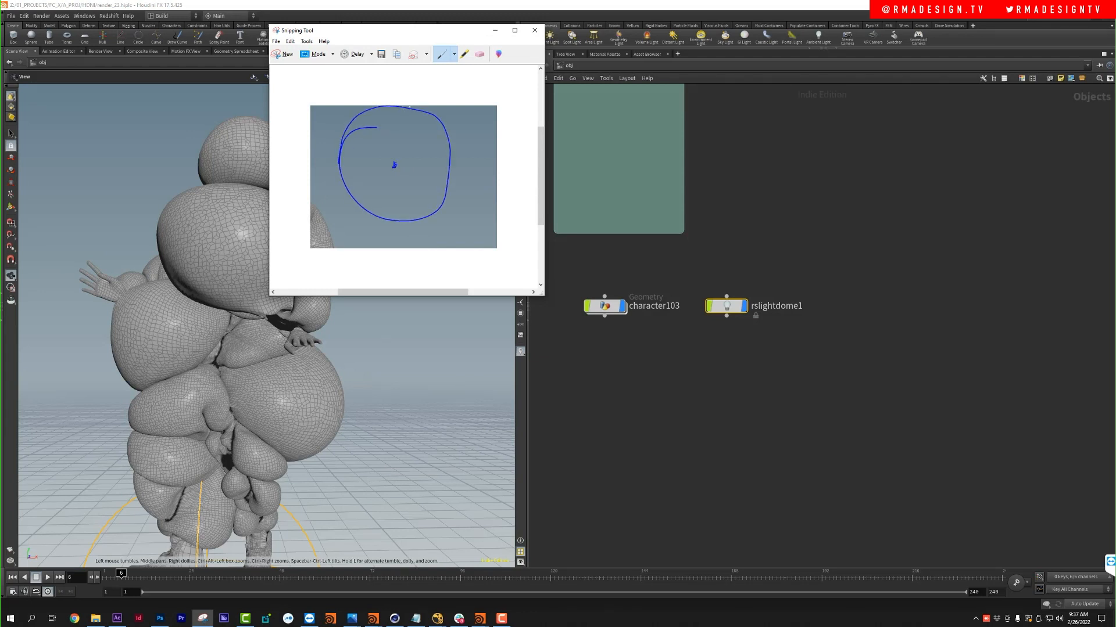
left_click_drag(400, 111, 380, 207)
mouse_move(341, 143)
left_mouse_down()
mouse_move(355, 162)
mouse_move(460, 169)
left_mouse_up()
mouse_move(415, 234)
left_mouse_down()
mouse_move(414, 251)
mouse_move(446, 238)
left_mouse_up()
left_click_drag(436, 114, 401, 144)
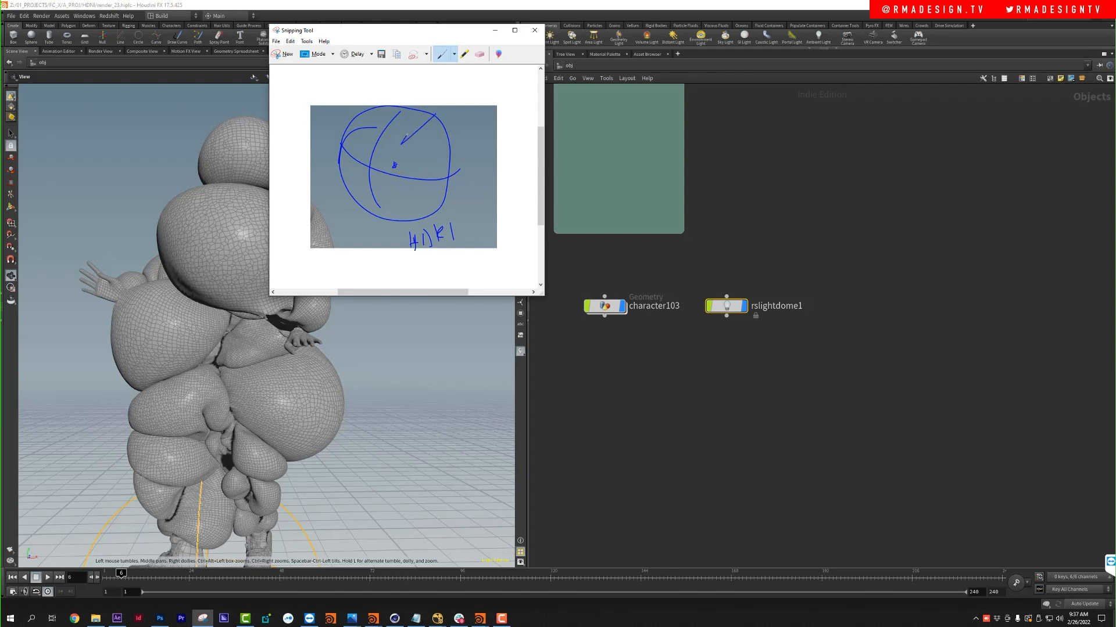
left_click_drag(391, 184, 355, 204)
left_click(535, 29)
left_click(443, 172)
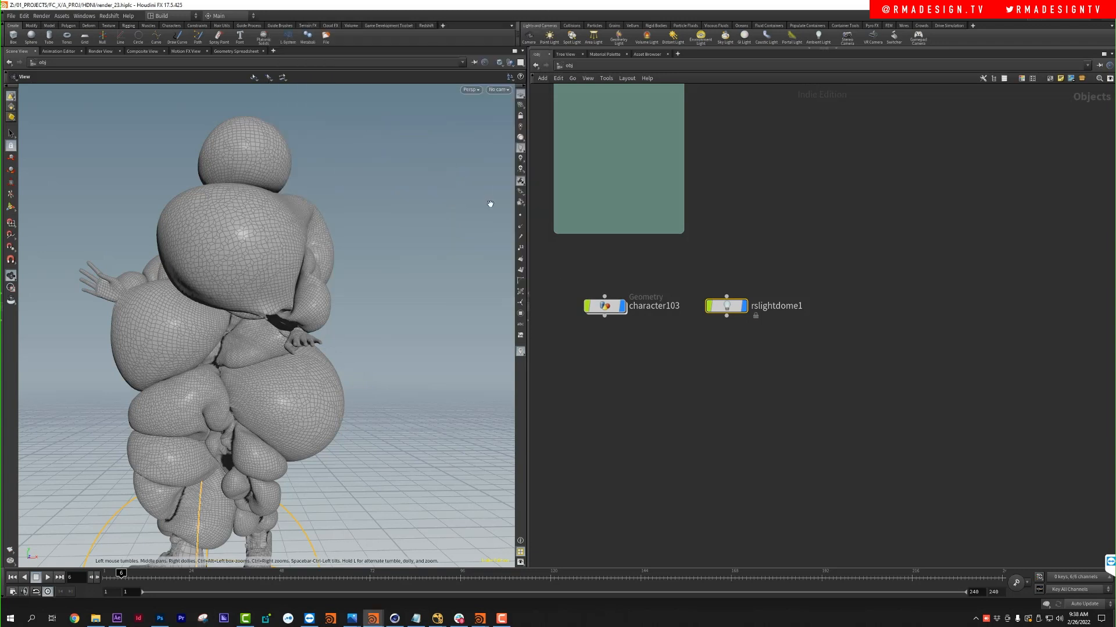
Step: Split the network editor pane into two side-by-side panes
middle_click_drag(692, 447, 668, 419)
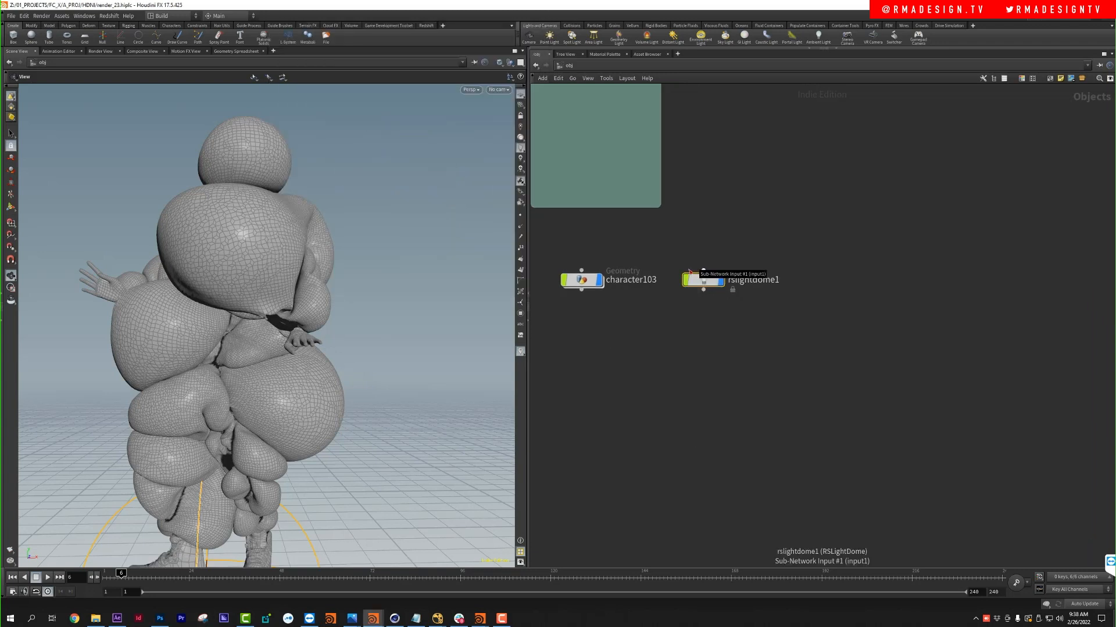
key("shift+p")
key("Delete")
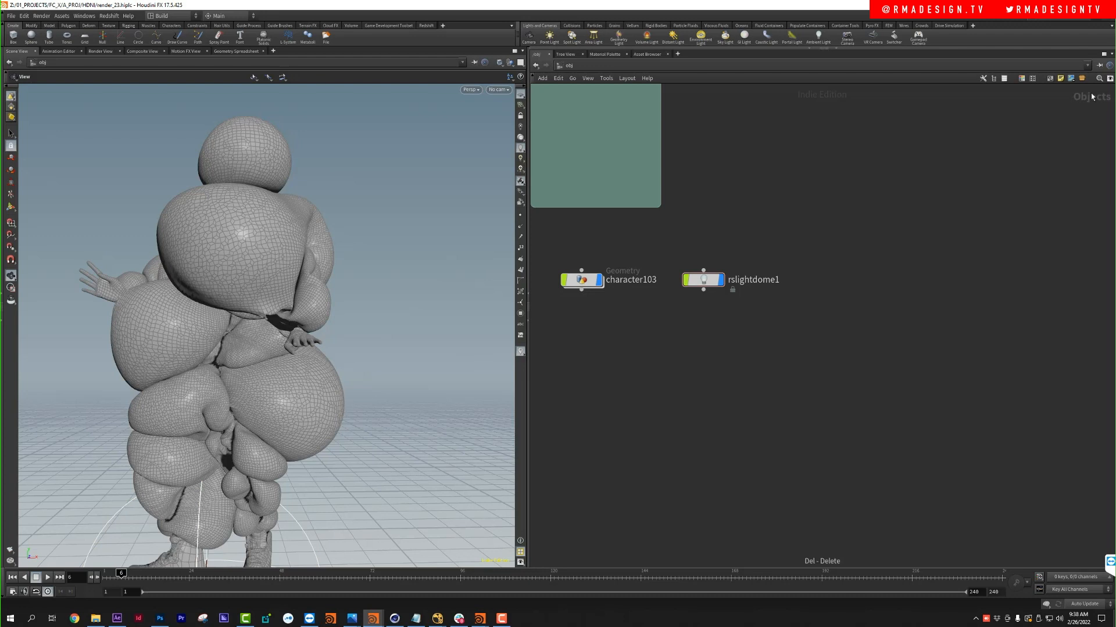
left_click(1111, 54)
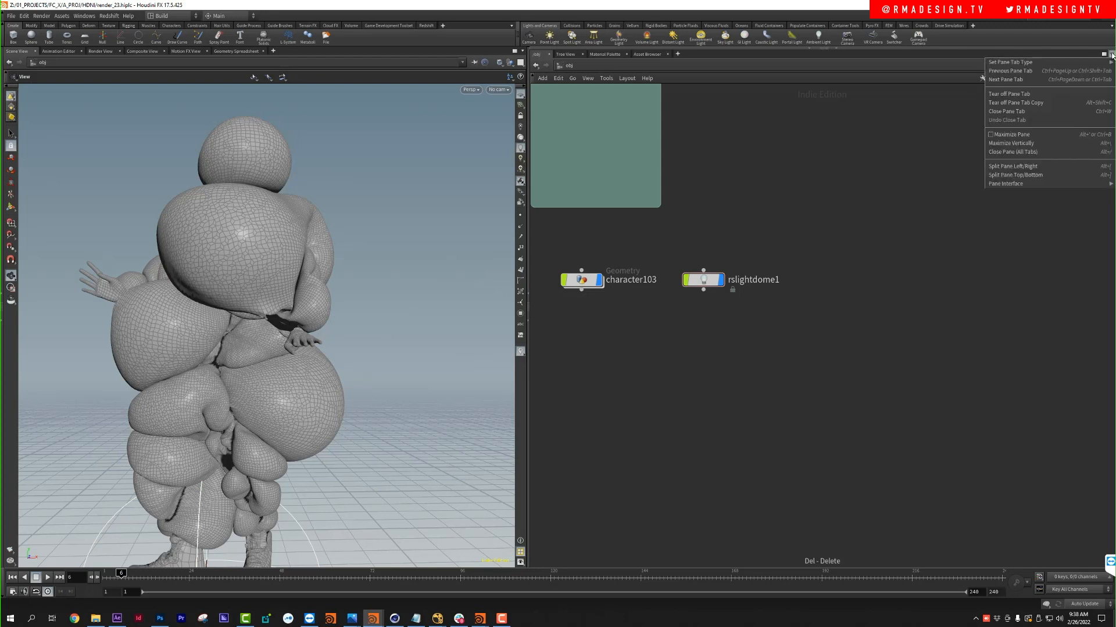
left_click(1058, 168)
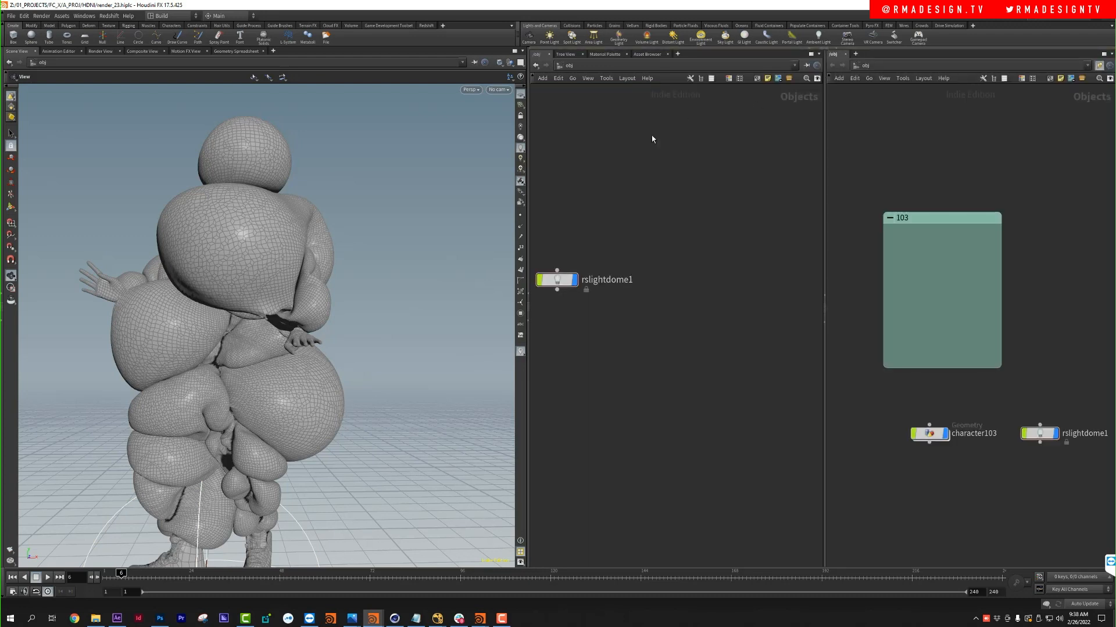
Step: Add a Parameters pane tab to the newly split pane
middle_click_drag(665, 241, 722, 237)
left_click(855, 53)
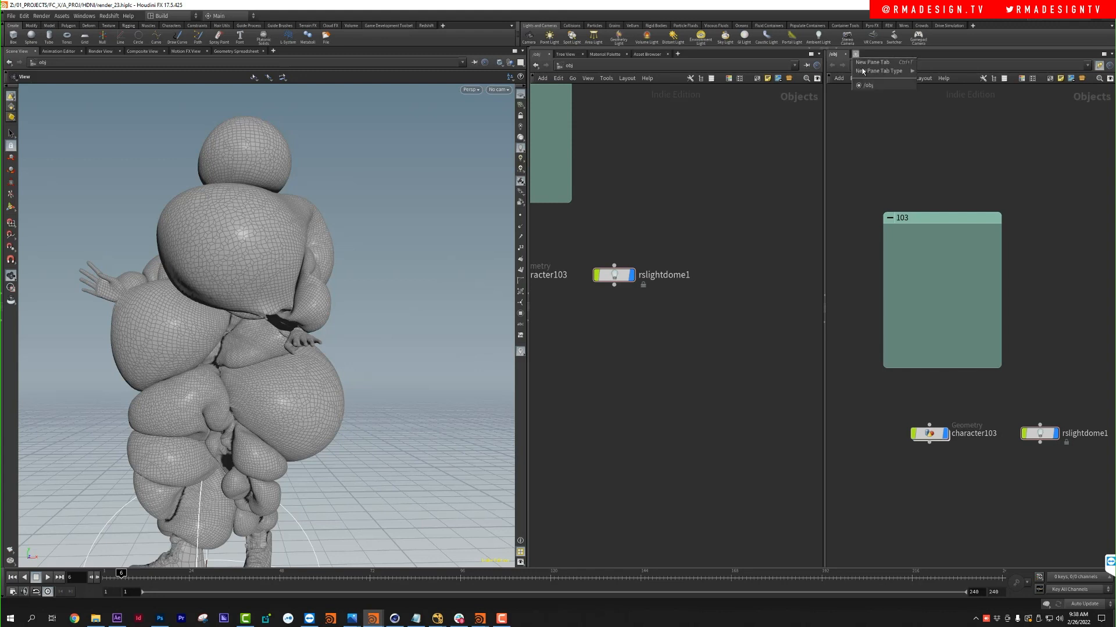
mouse_move(863, 71)
left_click(948, 87)
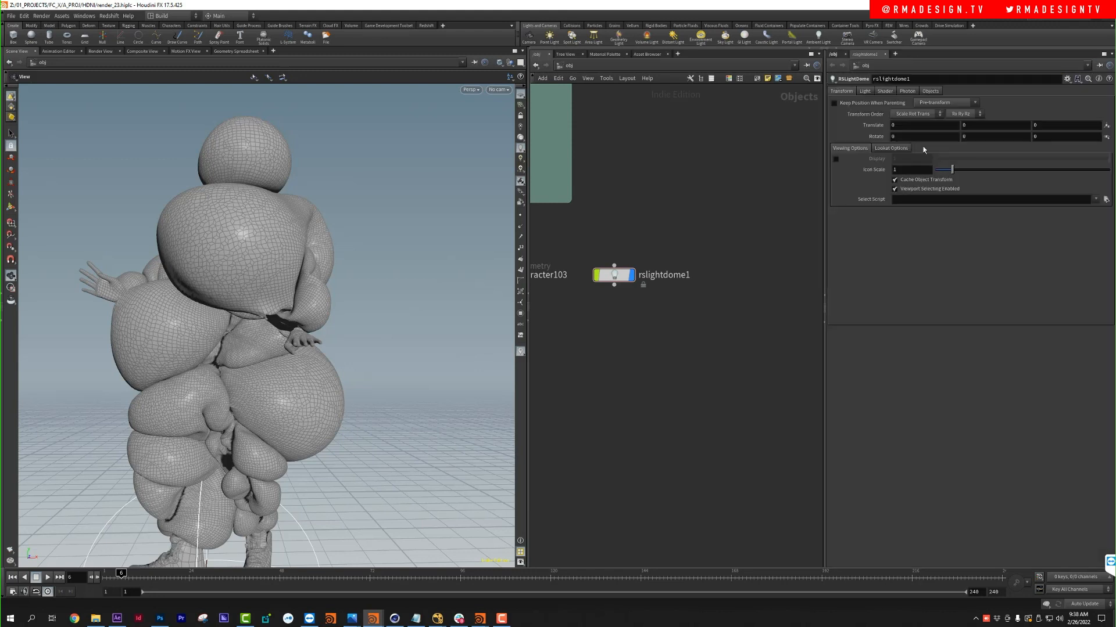
Step: Select rslightdome1, show its shader settings and open the image browser for the Dome Map
middle_click_drag(630, 294, 693, 261)
left_click(679, 243)
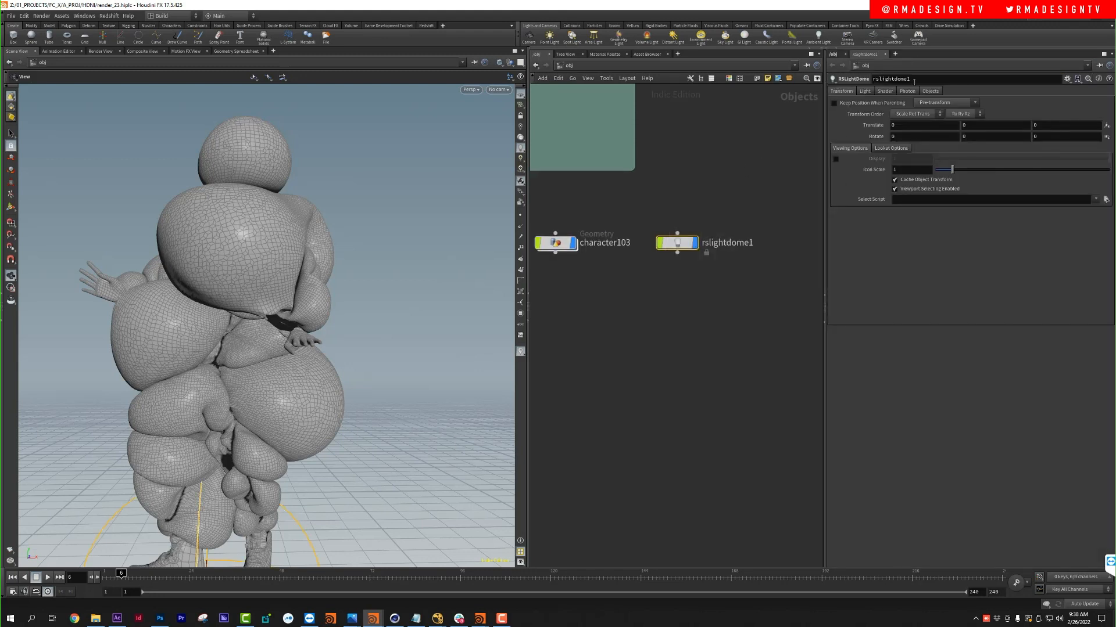
left_click(866, 91)
left_click(887, 91)
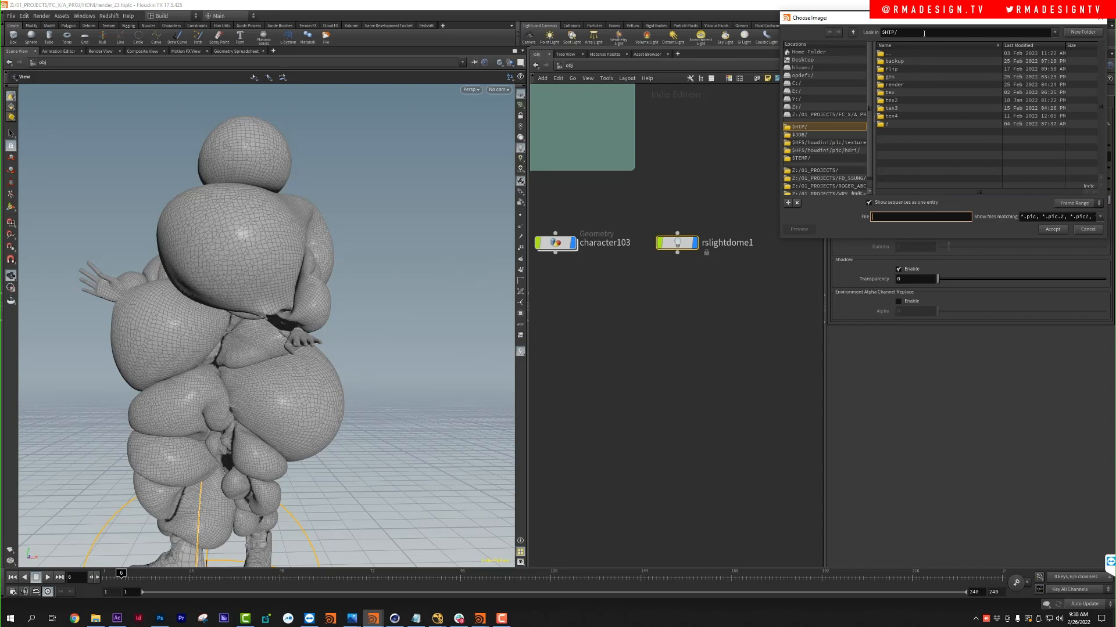
Step: Browse from the project directory to the folder Z:/04_ASSETS/04_TEXTURES/01_HDRI for the dome map image
double_click(583, 165)
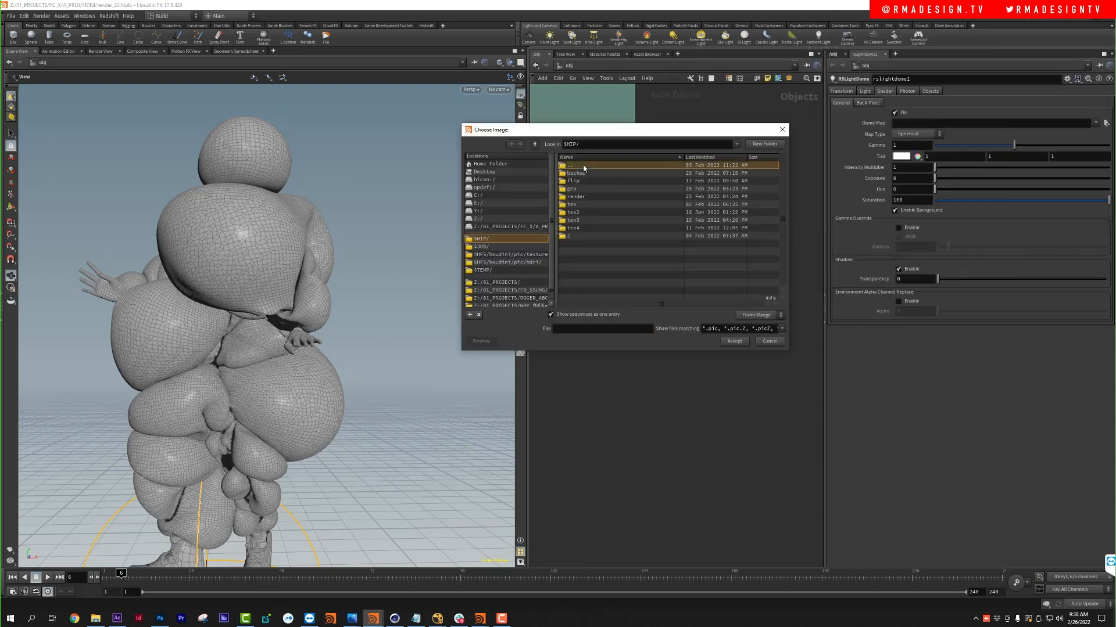
double_click(583, 165)
double_click(583, 165)
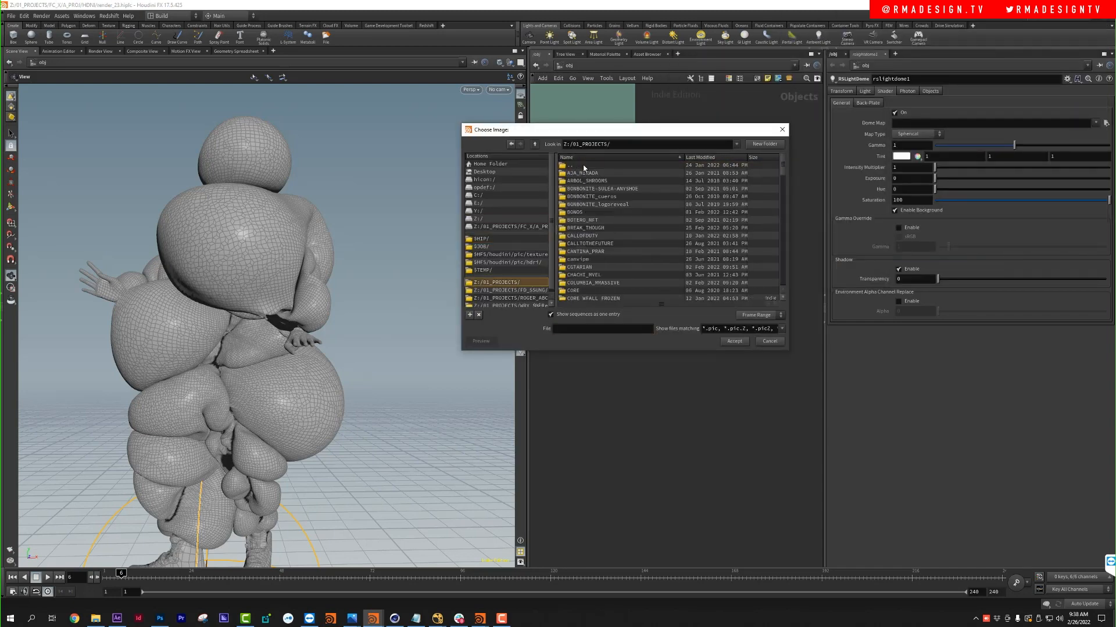
double_click(583, 166)
double_click(586, 189)
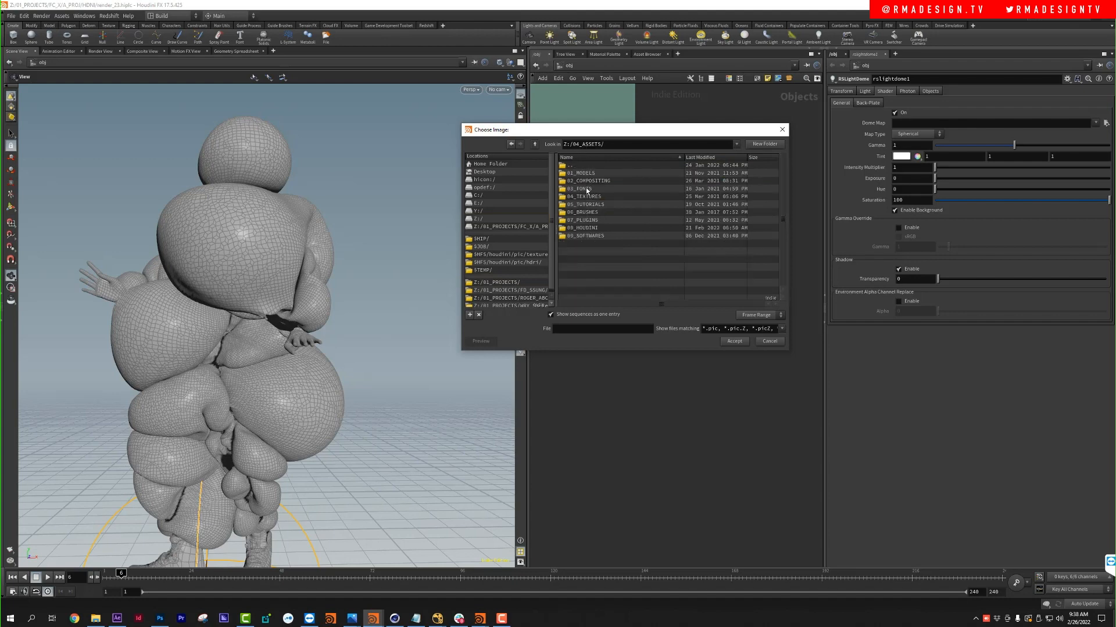
double_click(584, 196)
double_click(594, 173)
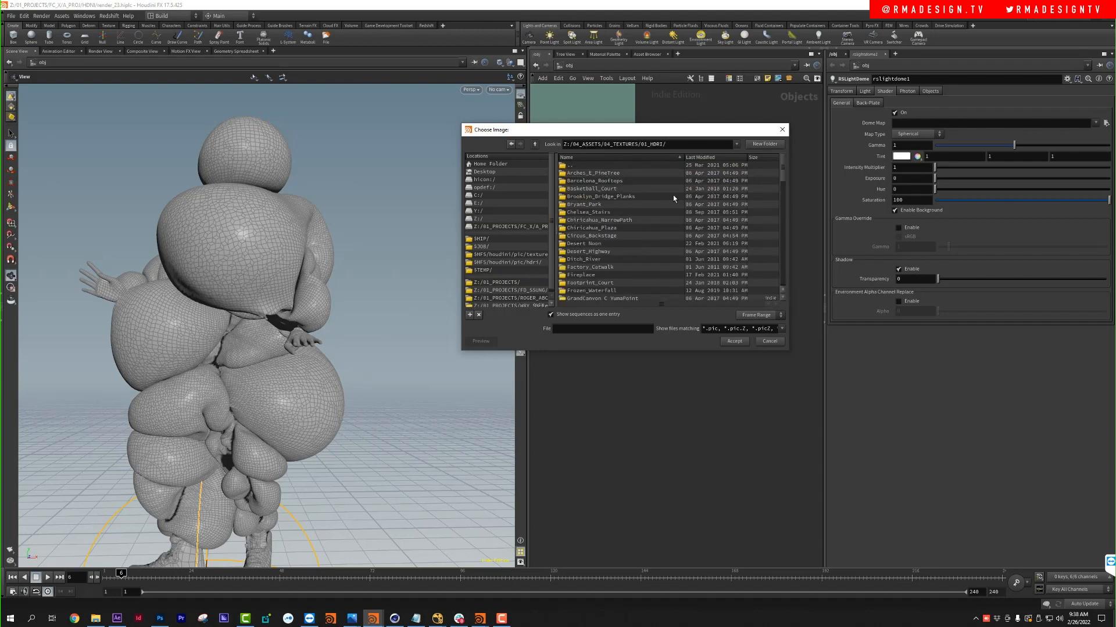
Step: Set the Dome Map of rslightdome1 to studio019.hdr from the Studio04 folder
scroll(623, 198, "down", 7)
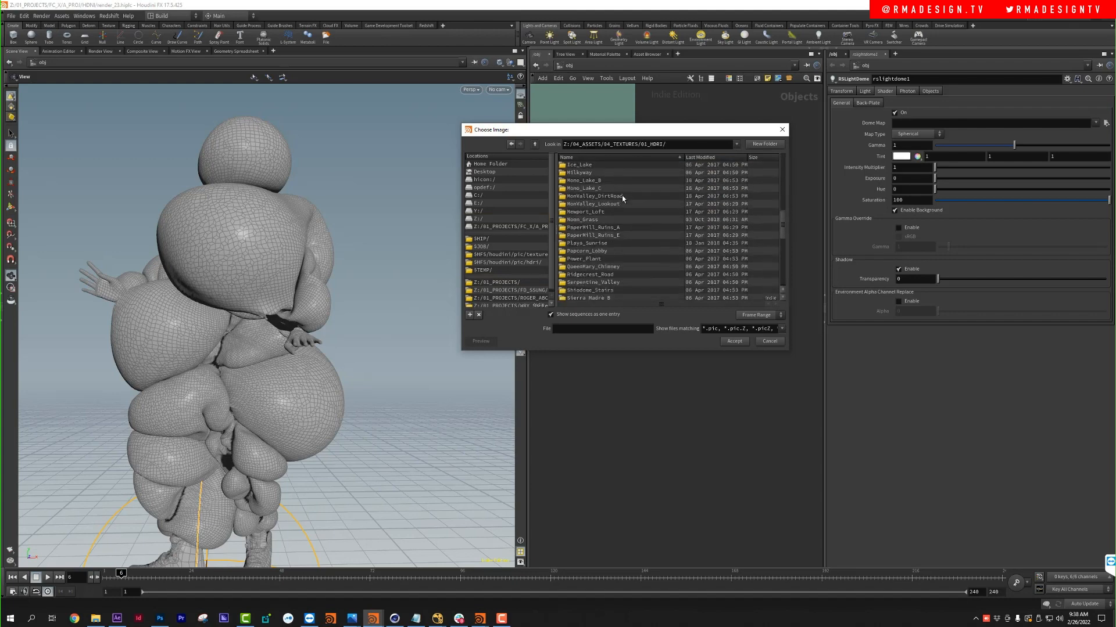
scroll(622, 198, "down", 7)
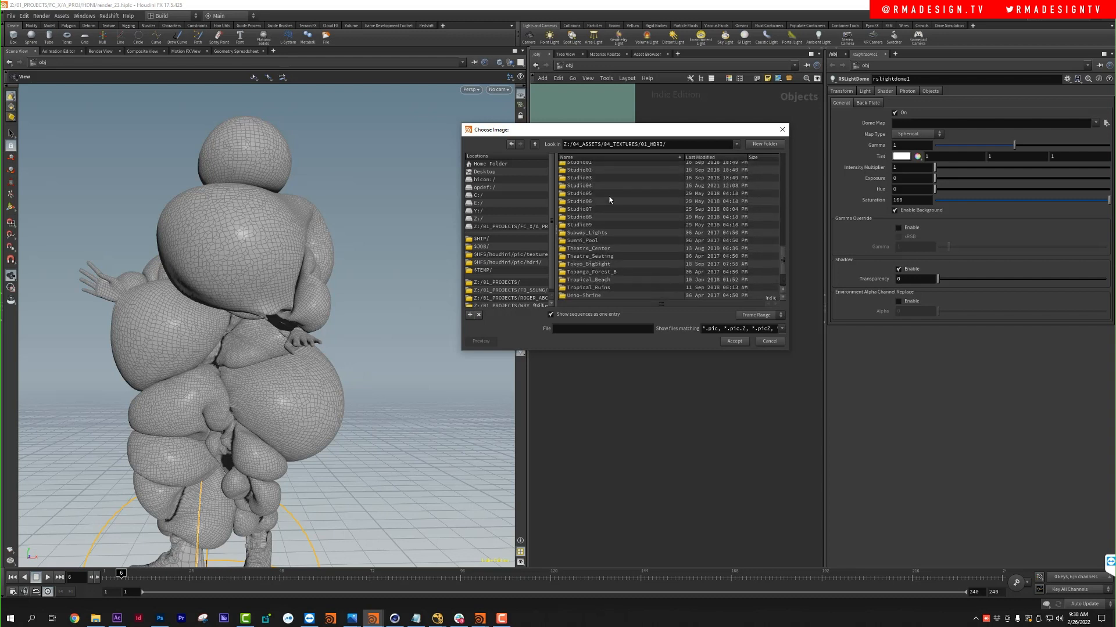
double_click(588, 188)
left_click(606, 175)
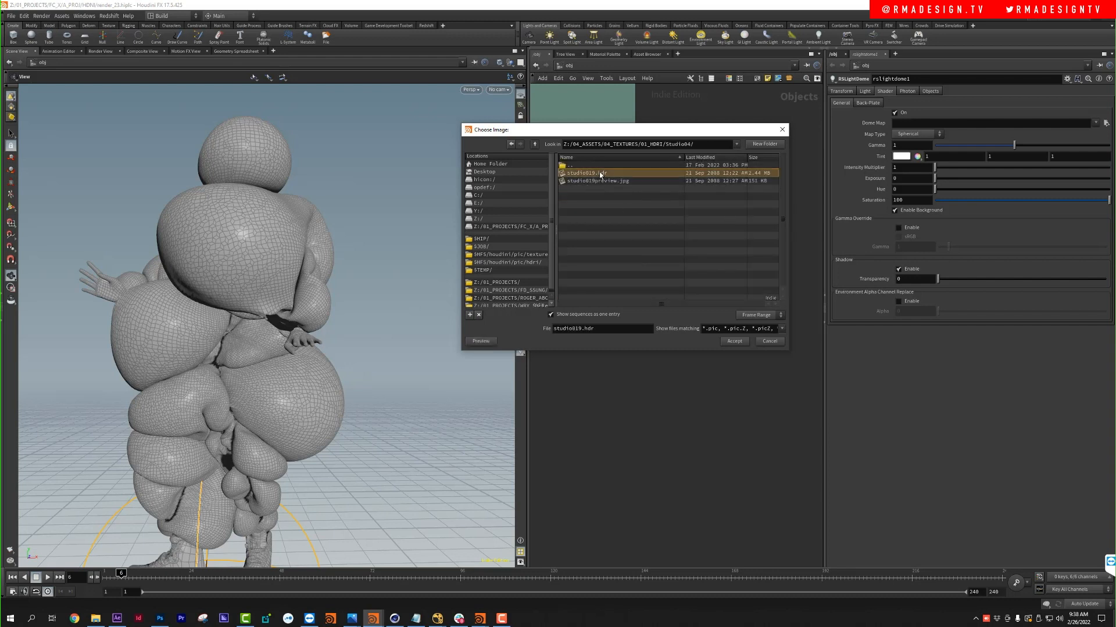
double_click(602, 174)
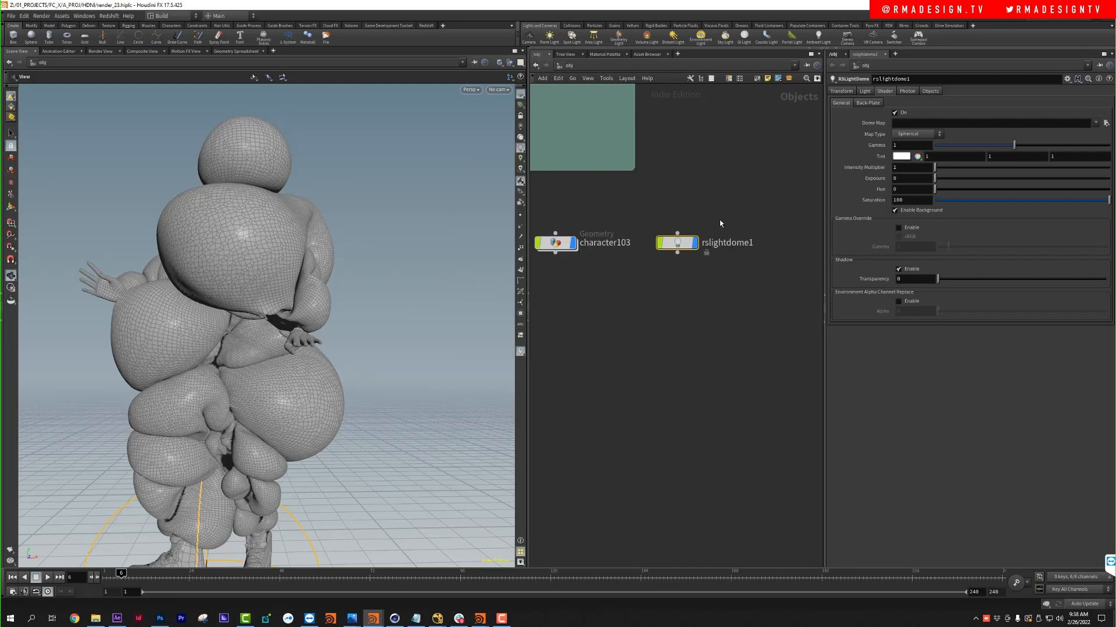
Step: Switch to Chrome with the personal profile and search the web for HDRI HAVEN
left_click(75, 619)
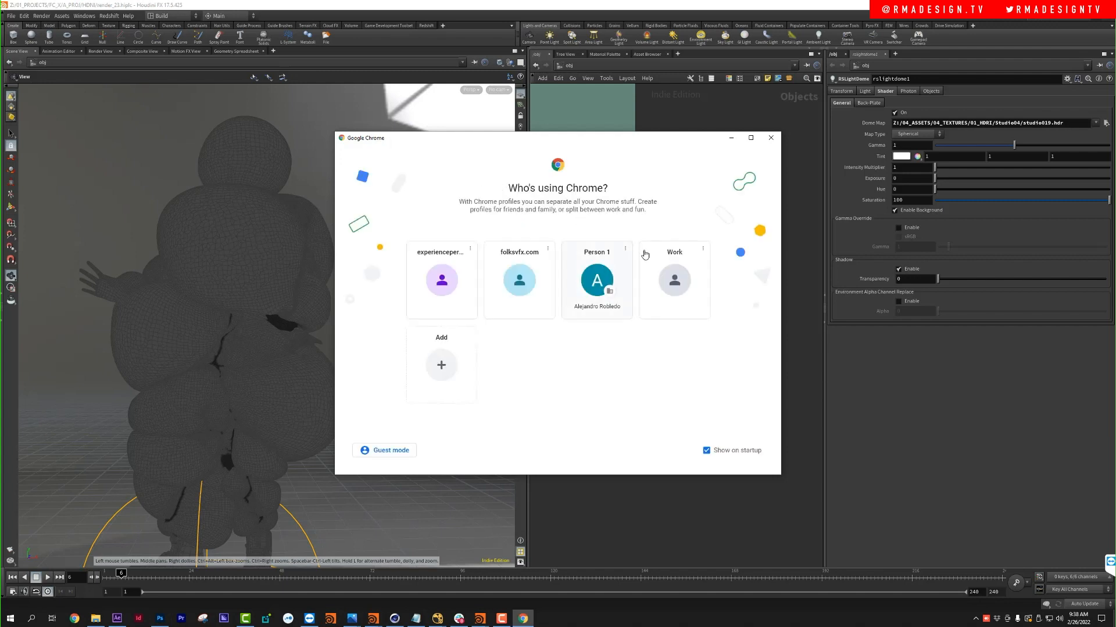
left_click(595, 270)
type("HD")
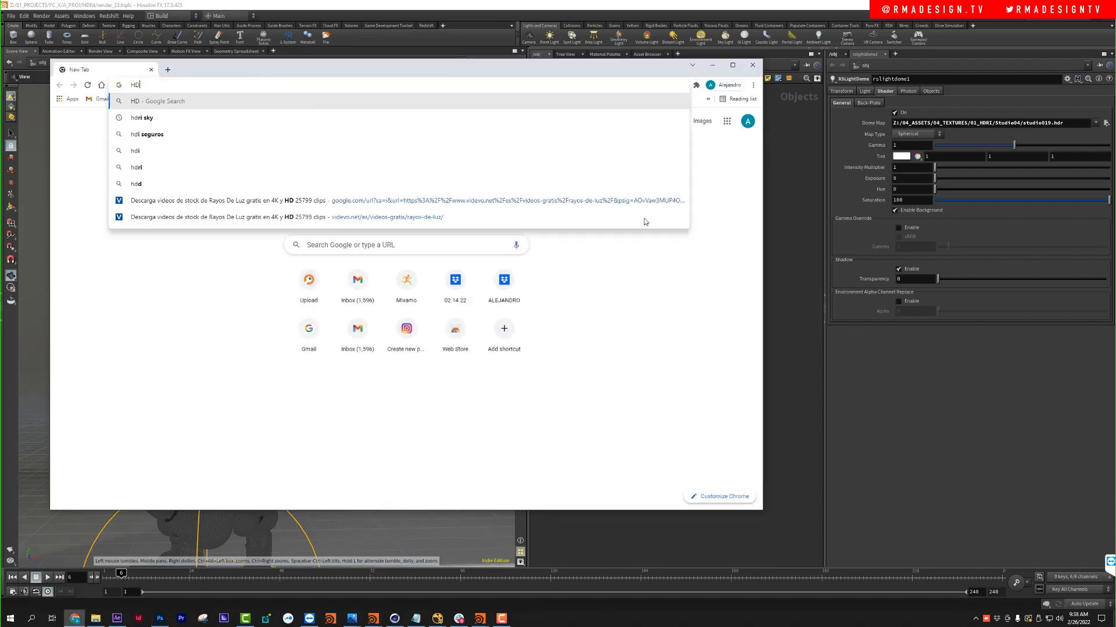
type("RI HEAV")
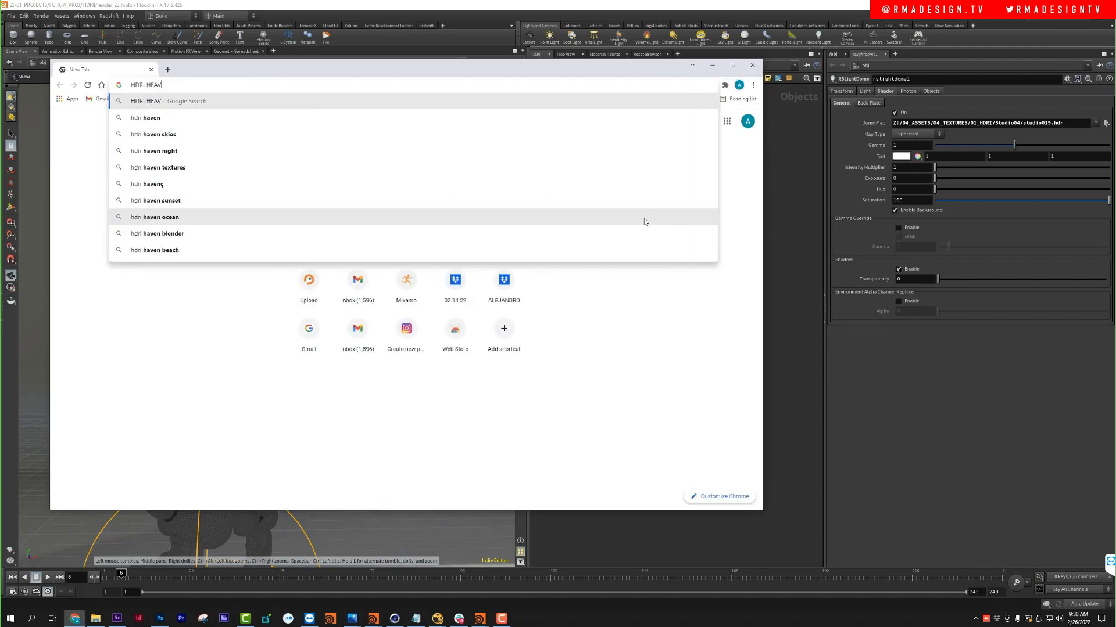
key("BackSpace")
type("VEN")
key("Return")
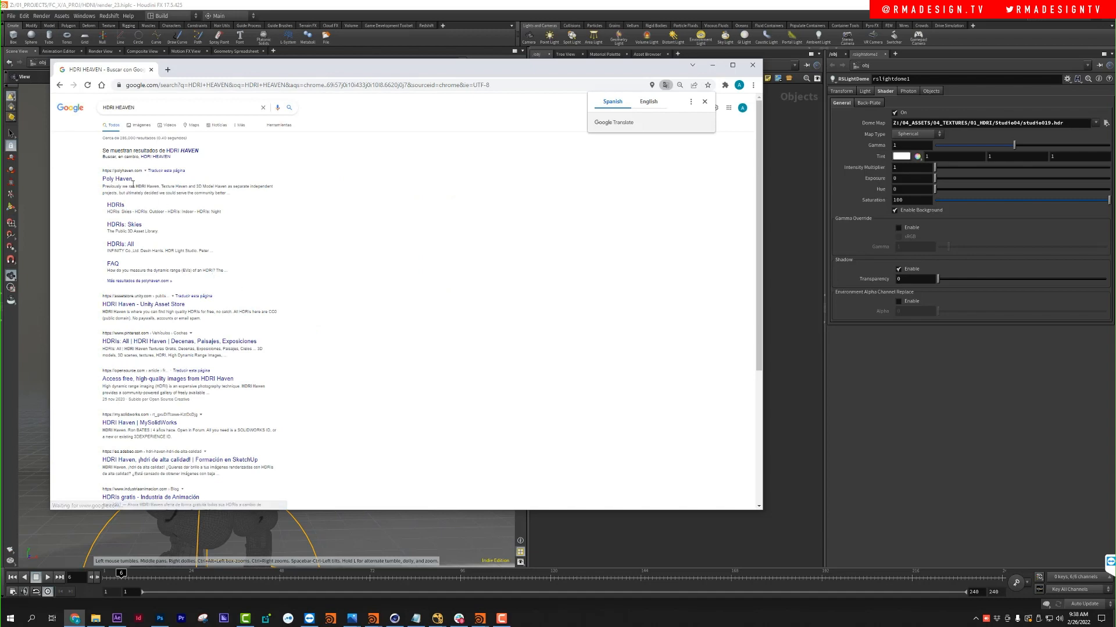
Step: Look through Poly Haven's HDRI Skies collection from the search results and close the browser
left_click(123, 179)
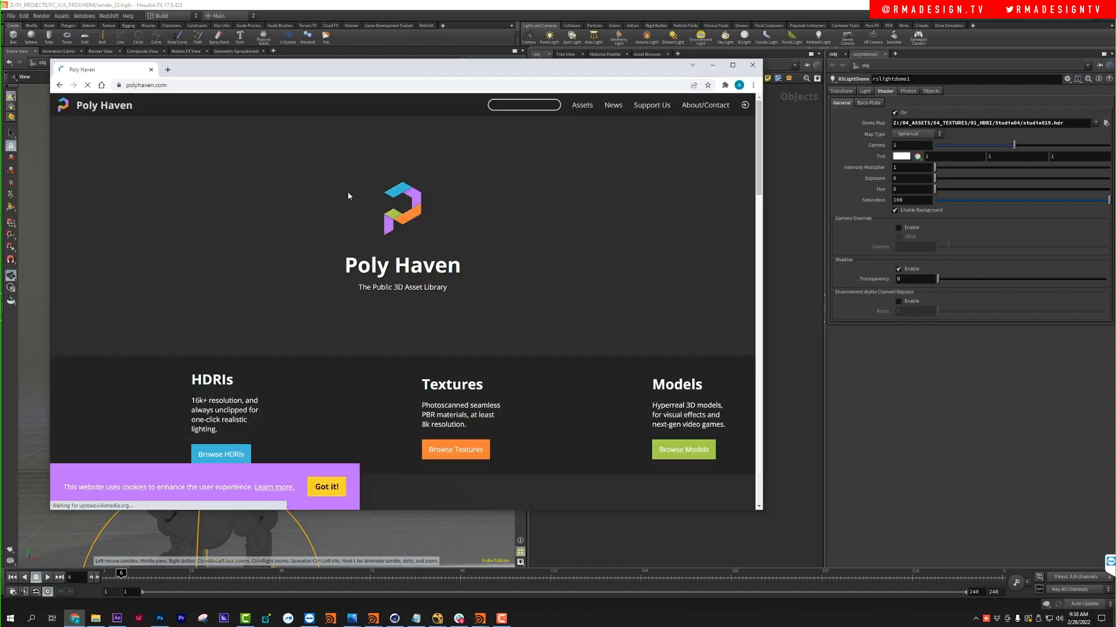
left_click(60, 86)
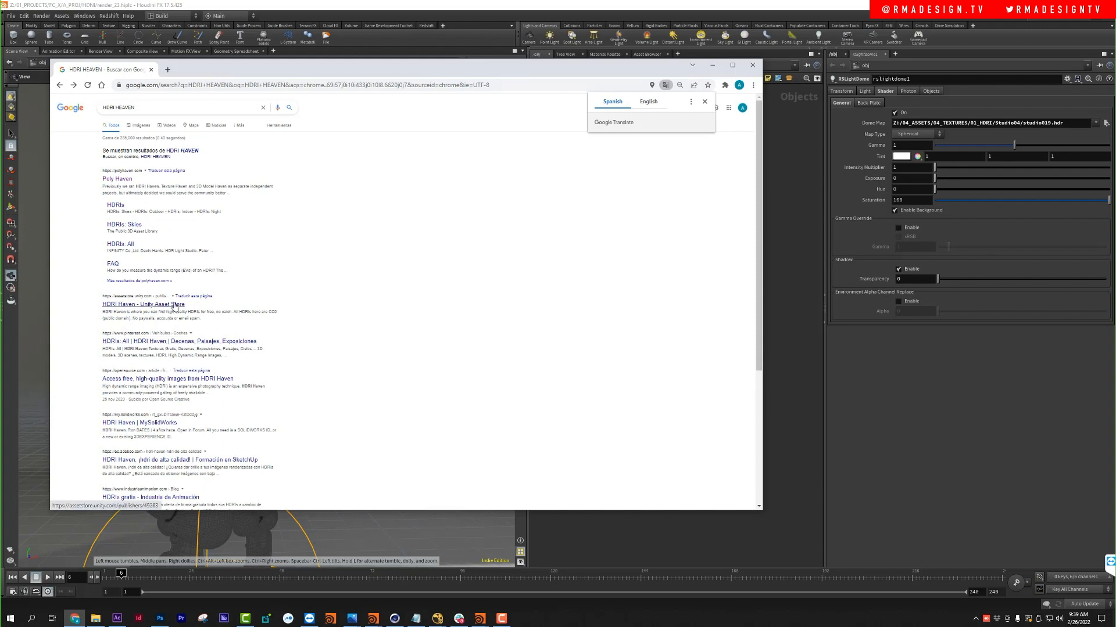
left_click(130, 226)
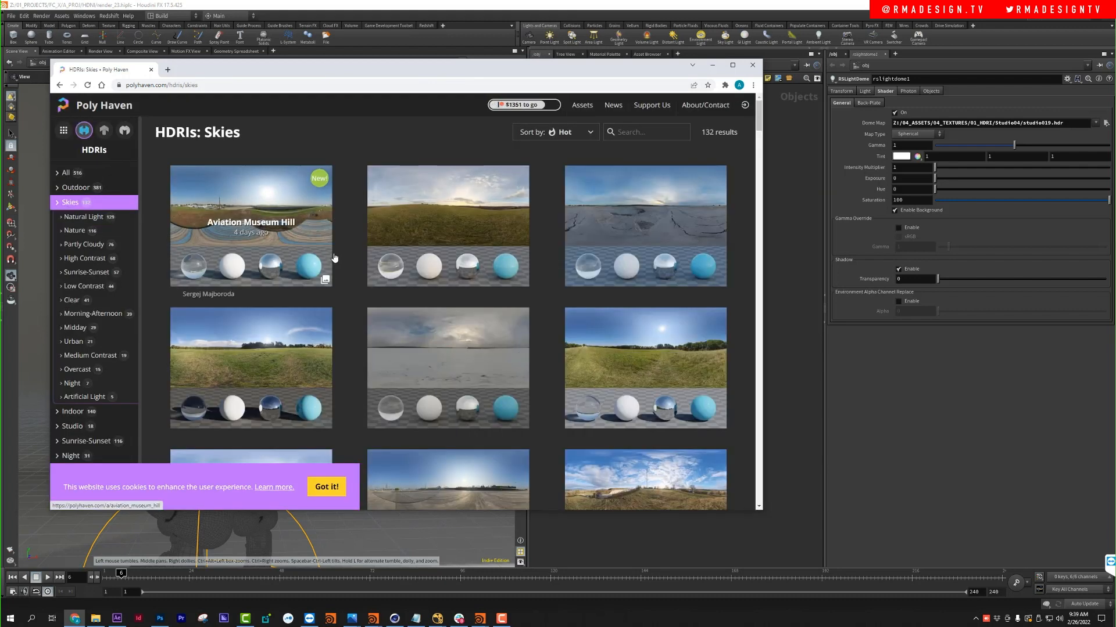
scroll(363, 232, "down", 2)
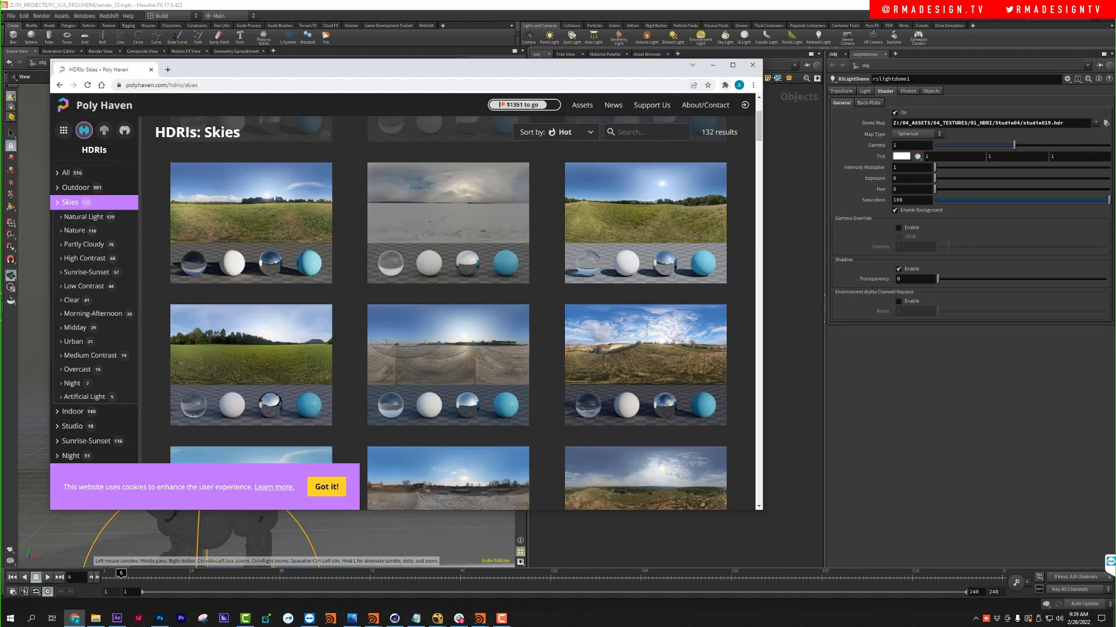
left_click(753, 66)
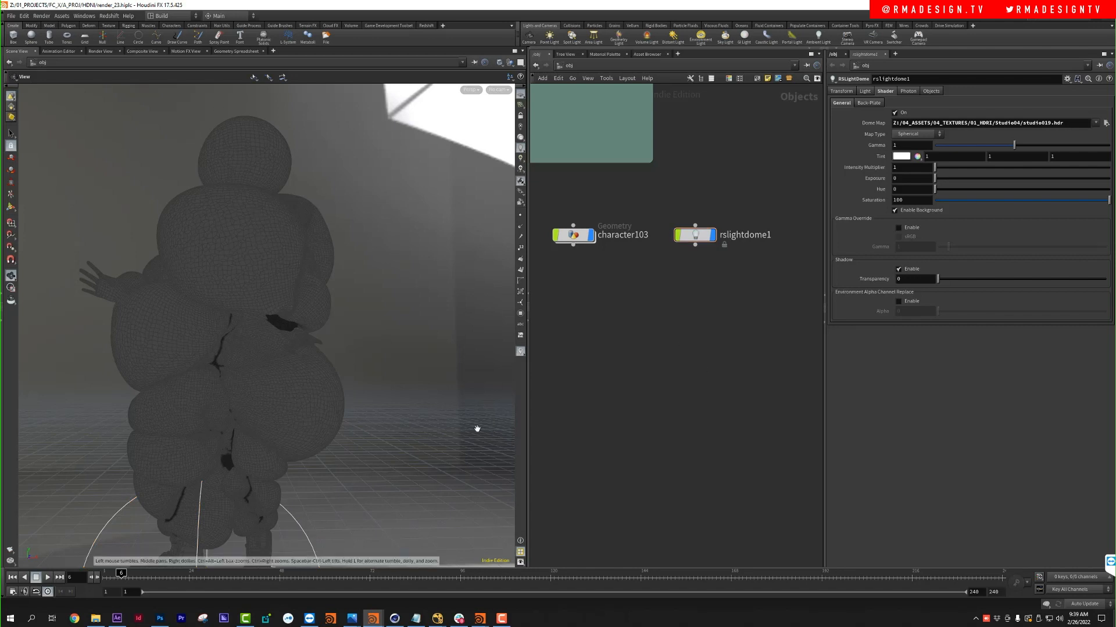
Step: Turn off Enabled in Viewports for rslightdome1, keeping Enable Background on in its shader settings
middle_click_drag(735, 232, 656, 215)
left_click(656, 218)
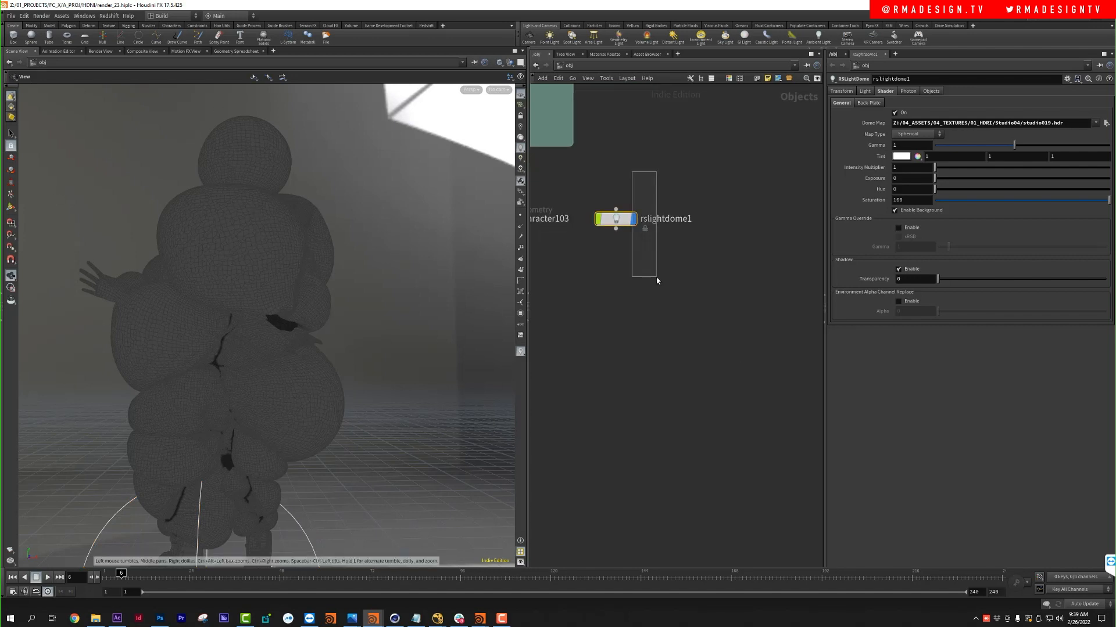
left_click(930, 212)
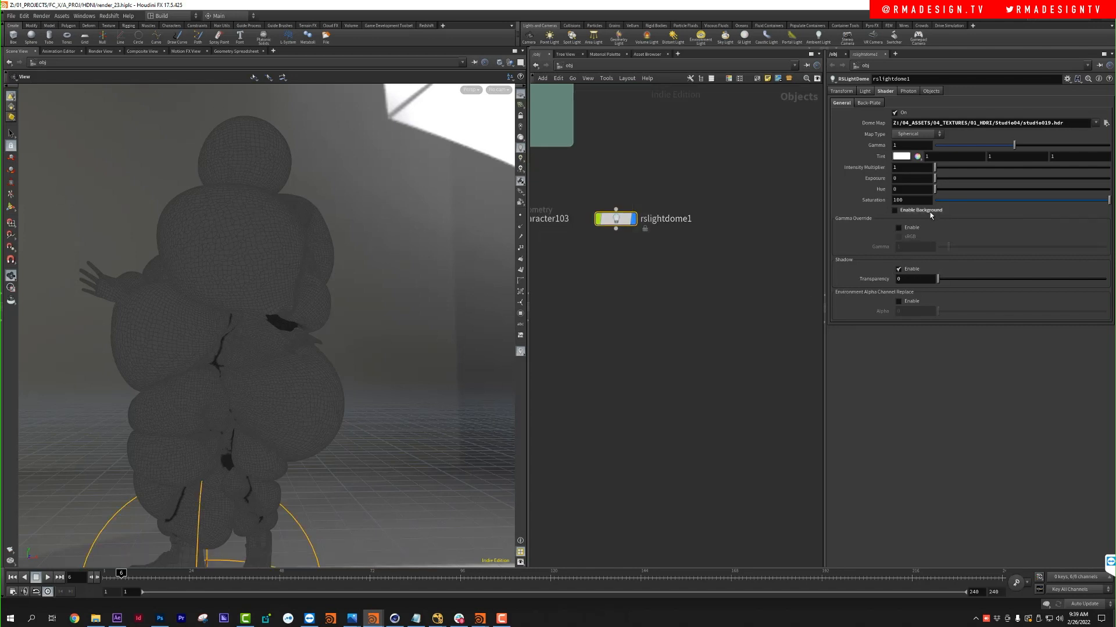
left_click(868, 91)
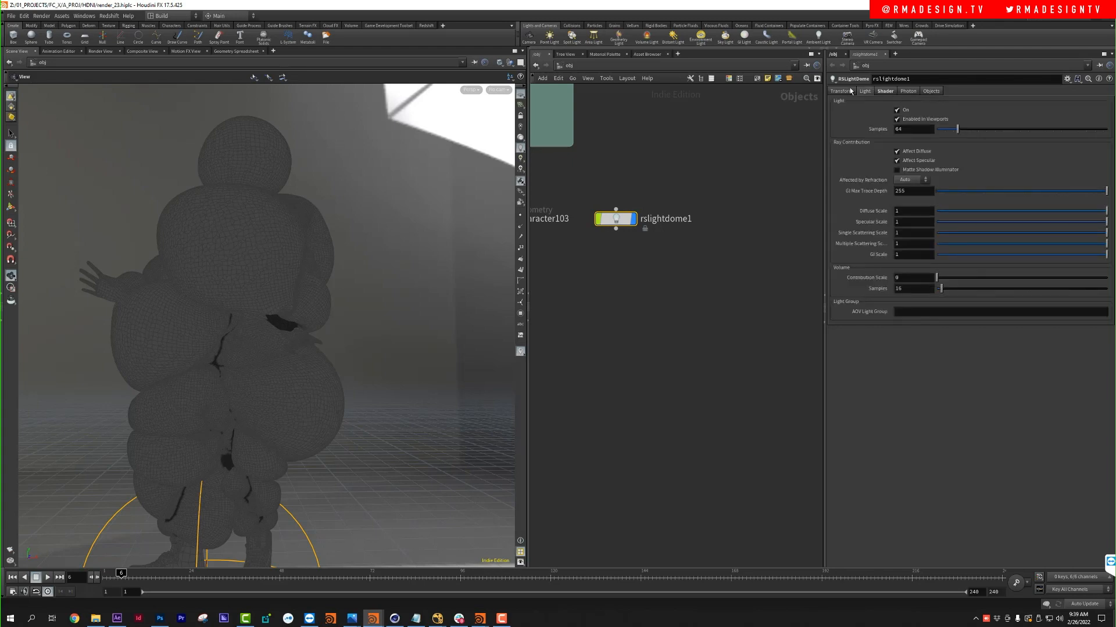
left_click(929, 120)
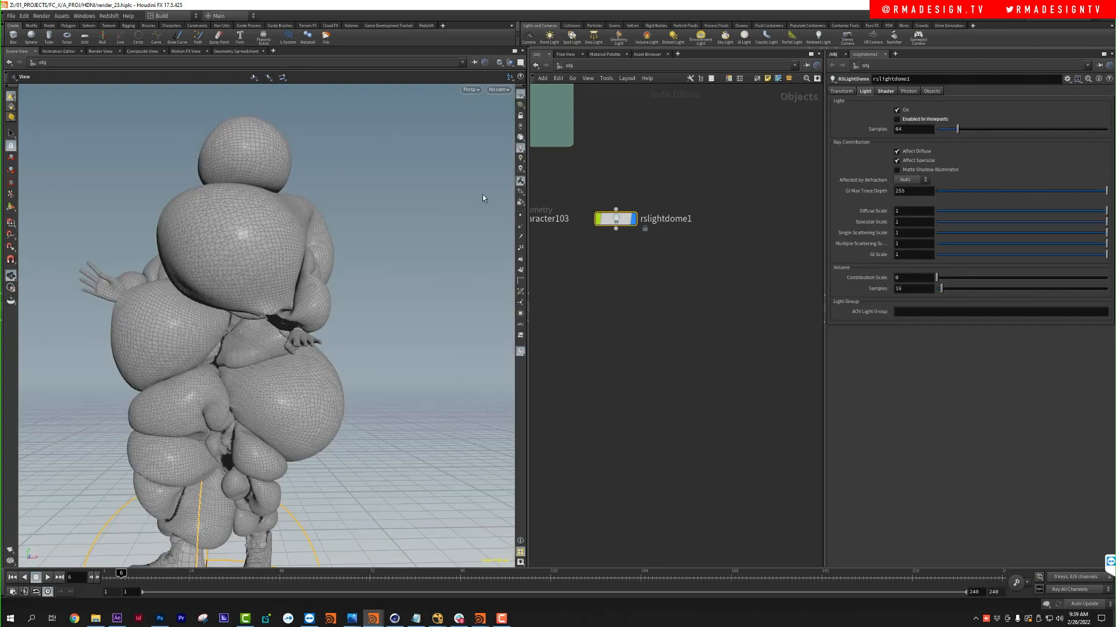
left_click(885, 92)
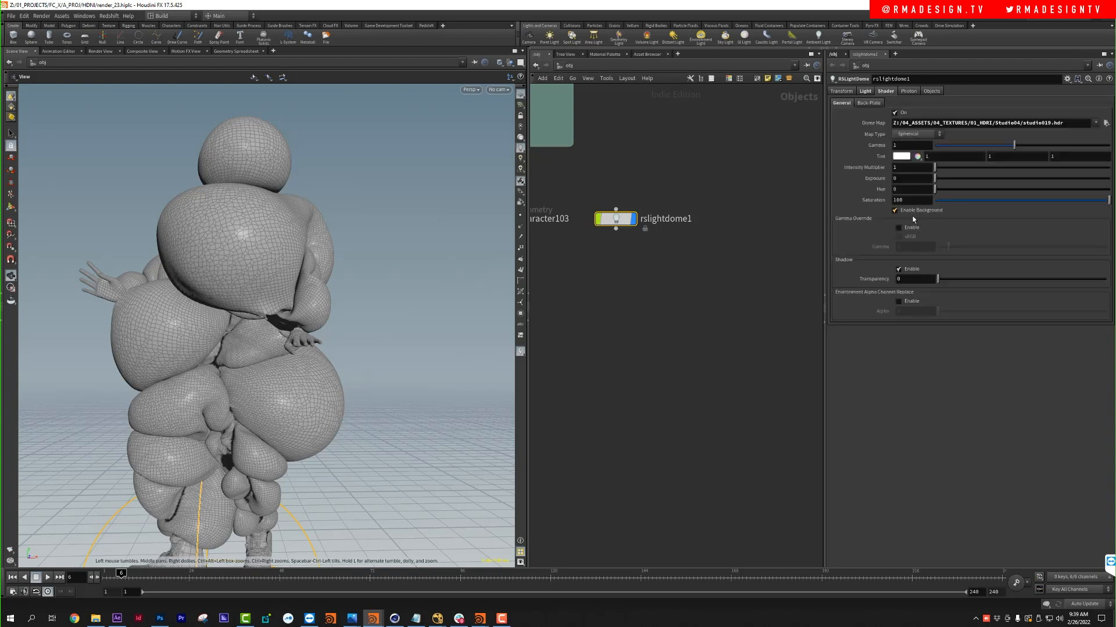
Step: Switch the network editor from the obj network to the out network
middle_click_drag(618, 299, 690, 310)
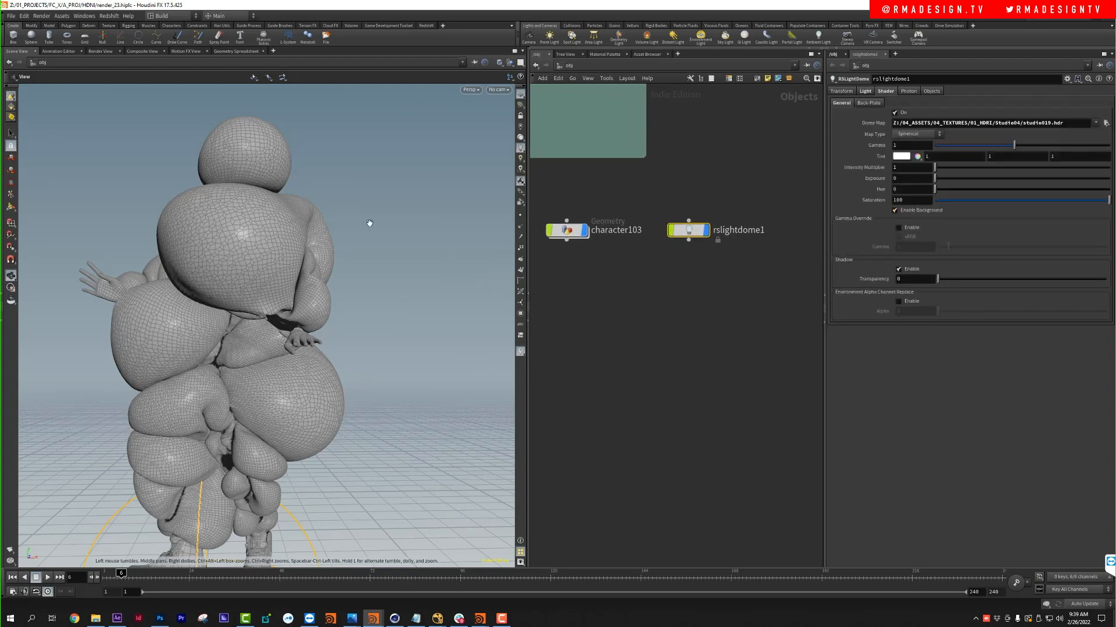
left_click(572, 65)
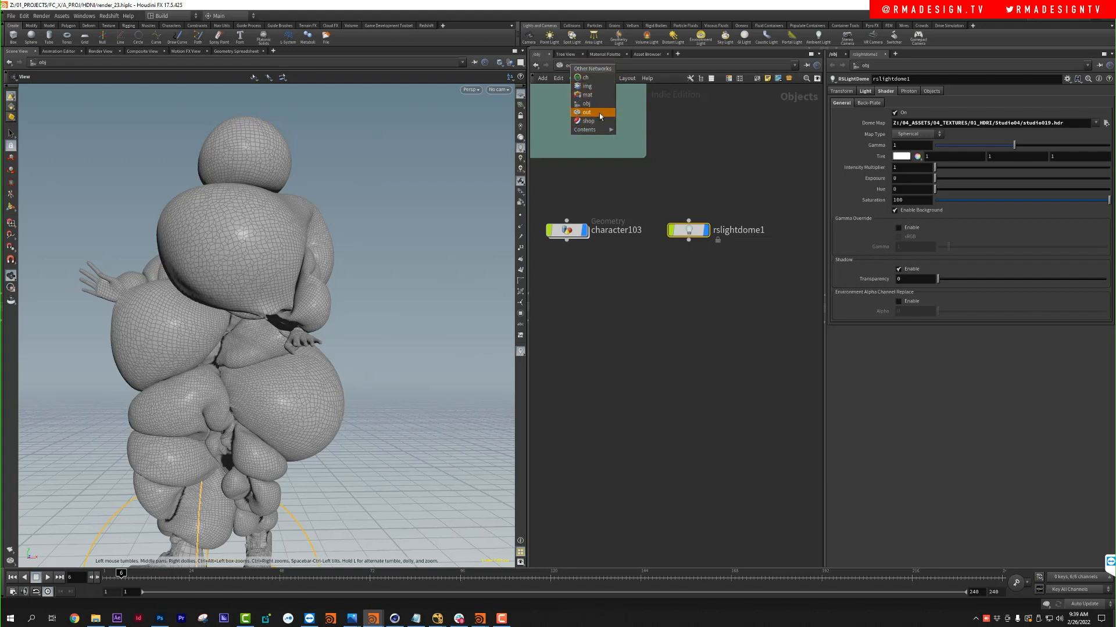
left_click(599, 113)
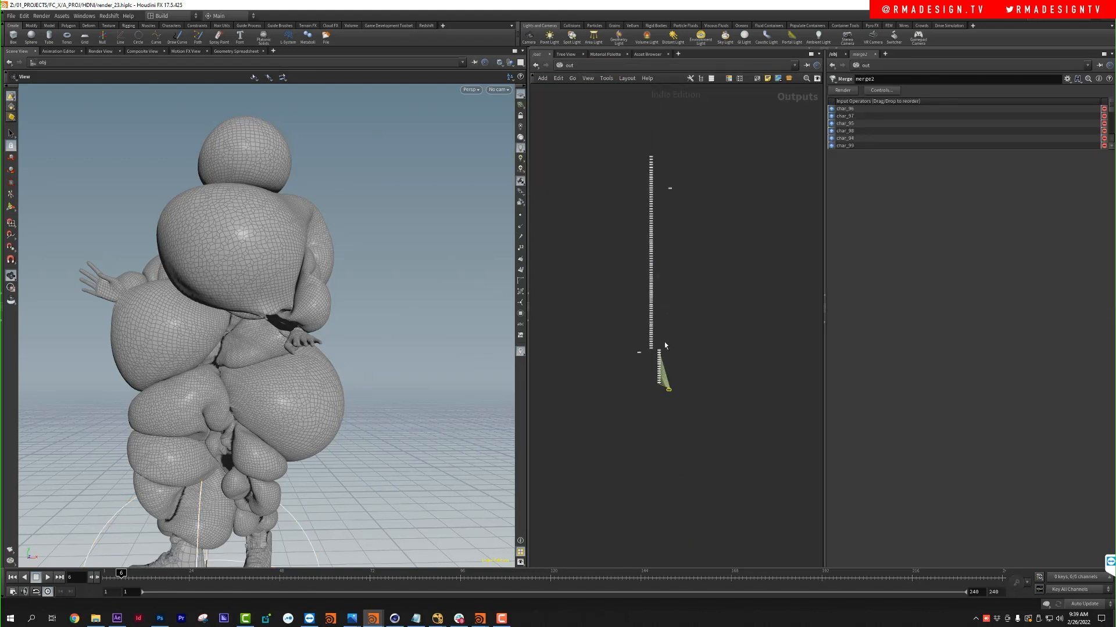
Step: Add a Redshift render node in an empty area of the out network
middle_click_drag(675, 472, 616, 251)
scroll(650, 324, "up", 4)
key("Tab")
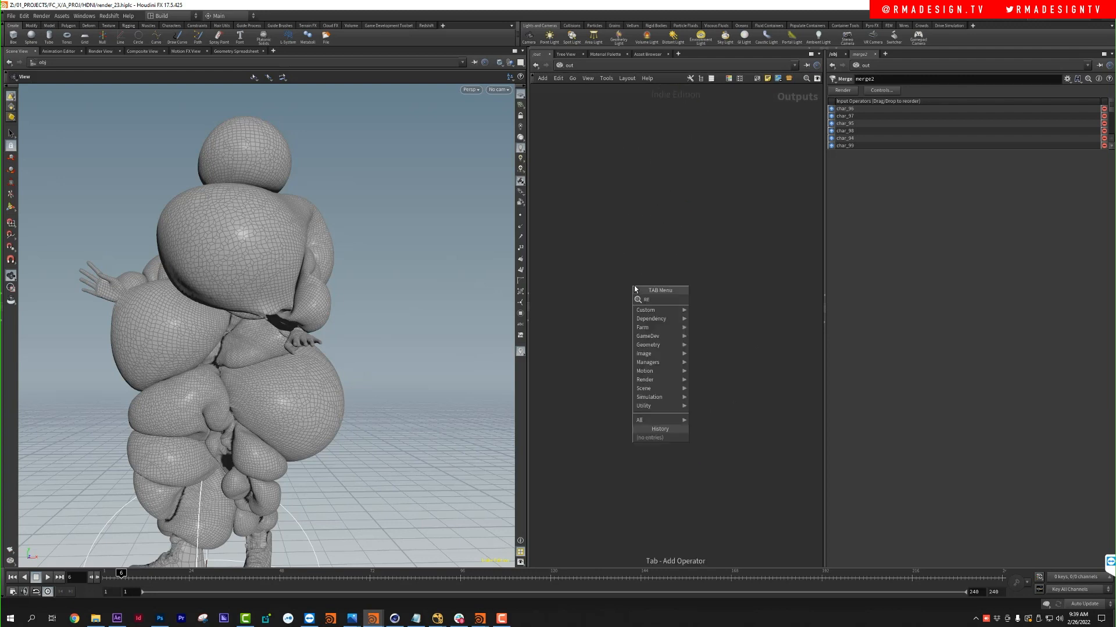
type("red")
key("Escape")
key("Tab")
type("red")
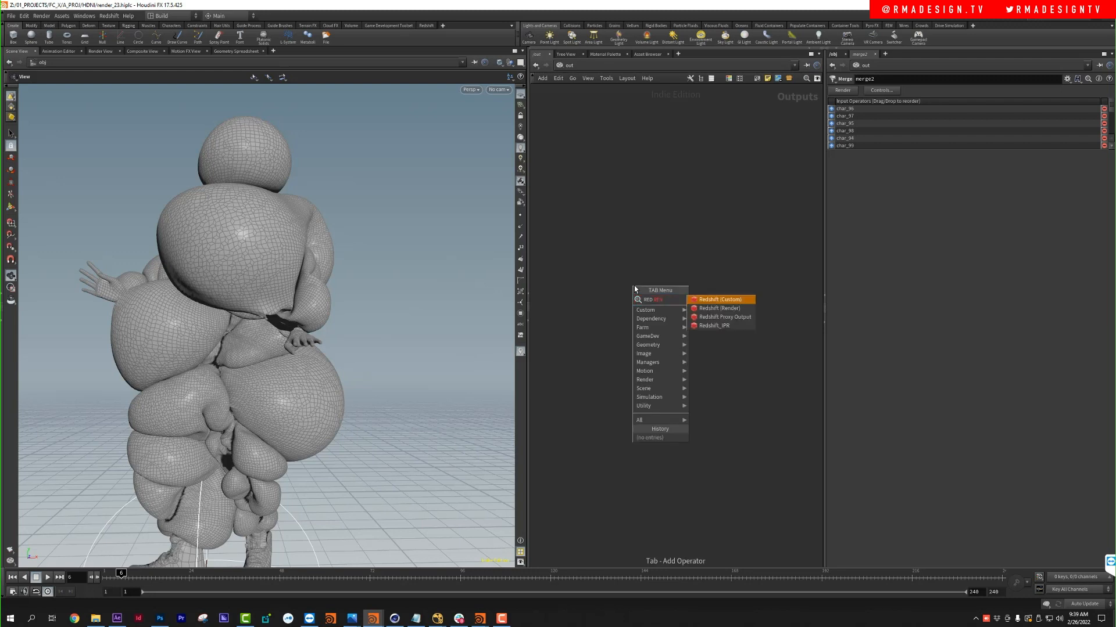
key("Return")
left_click(634, 287)
scroll(635, 287, "up", 5)
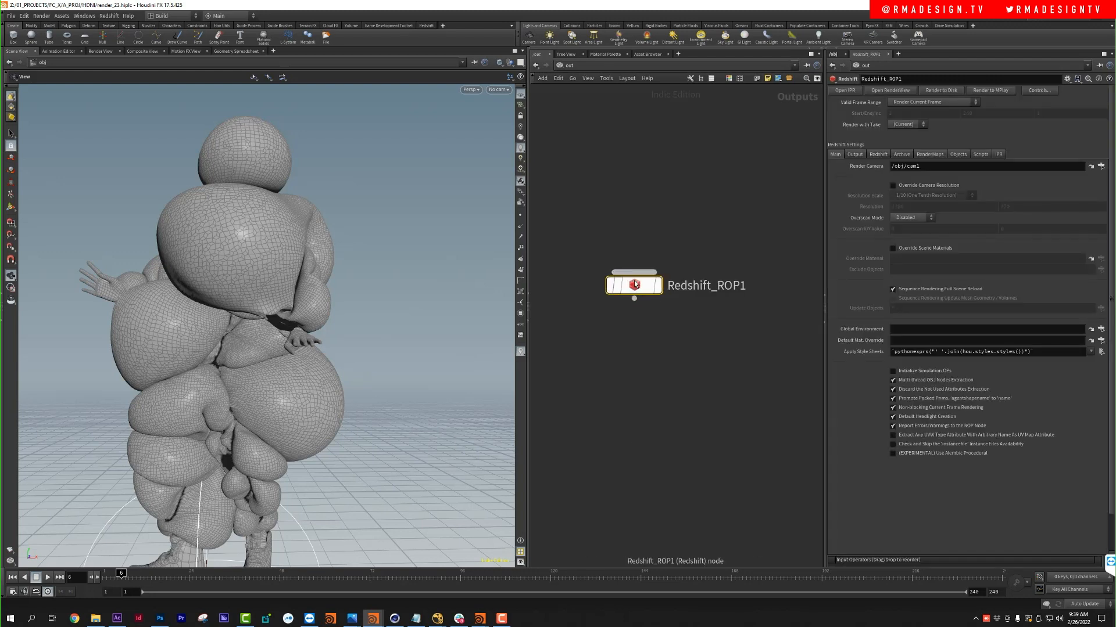
Step: Set the Redshift node's primary and secondary GI engines to Brute Force and show its sampling settings
left_click_drag(592, 218, 759, 347)
middle_click_drag(749, 344, 733, 338)
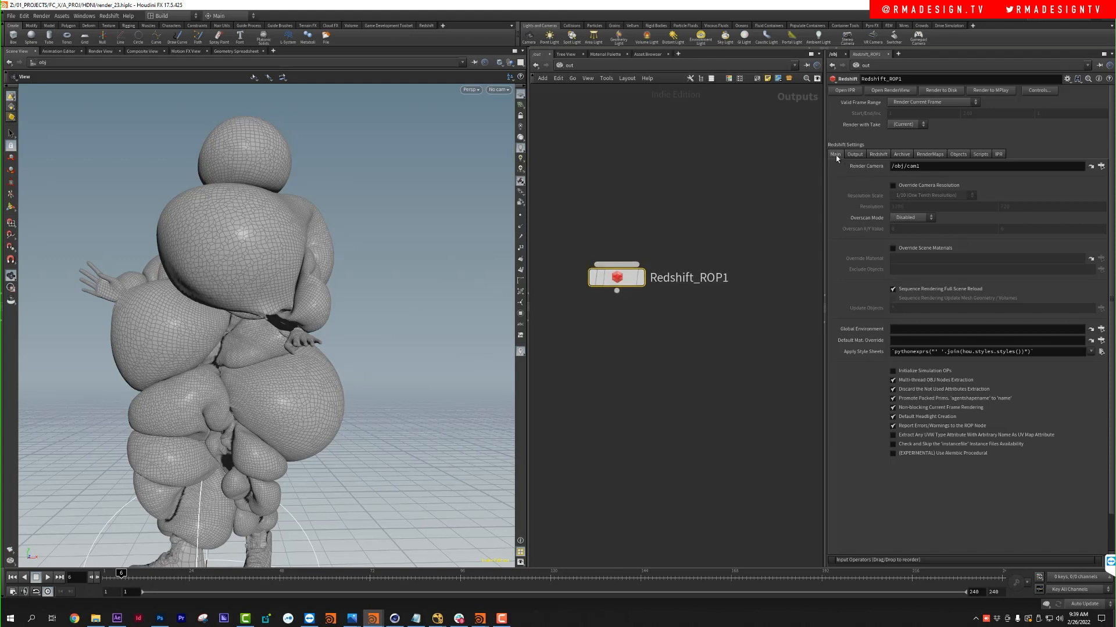
left_click(860, 155)
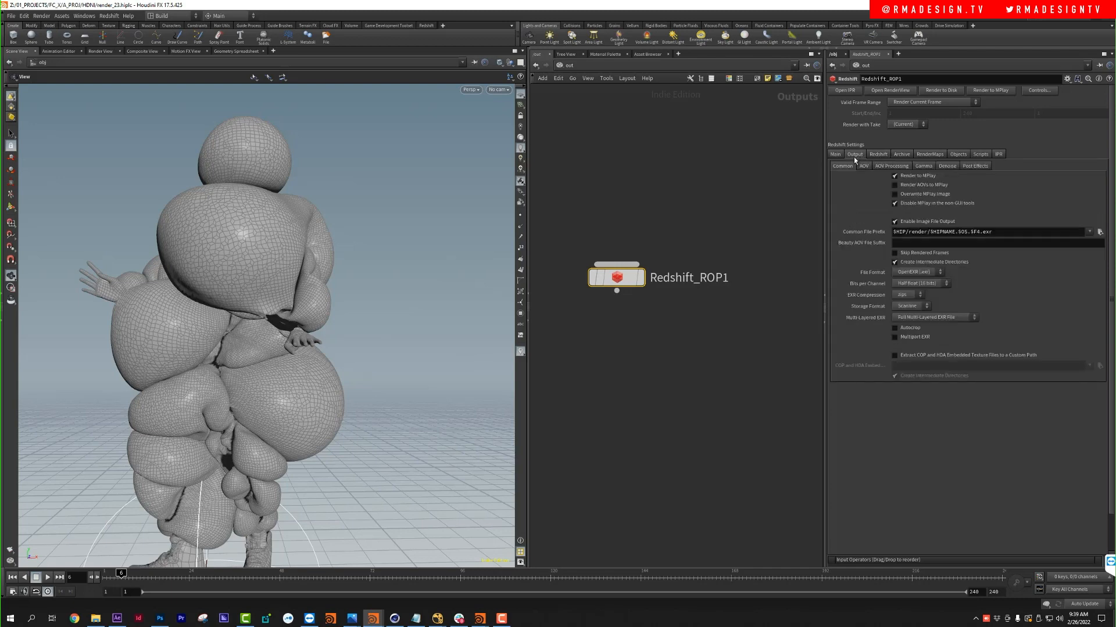
left_click(877, 155)
left_click(937, 168)
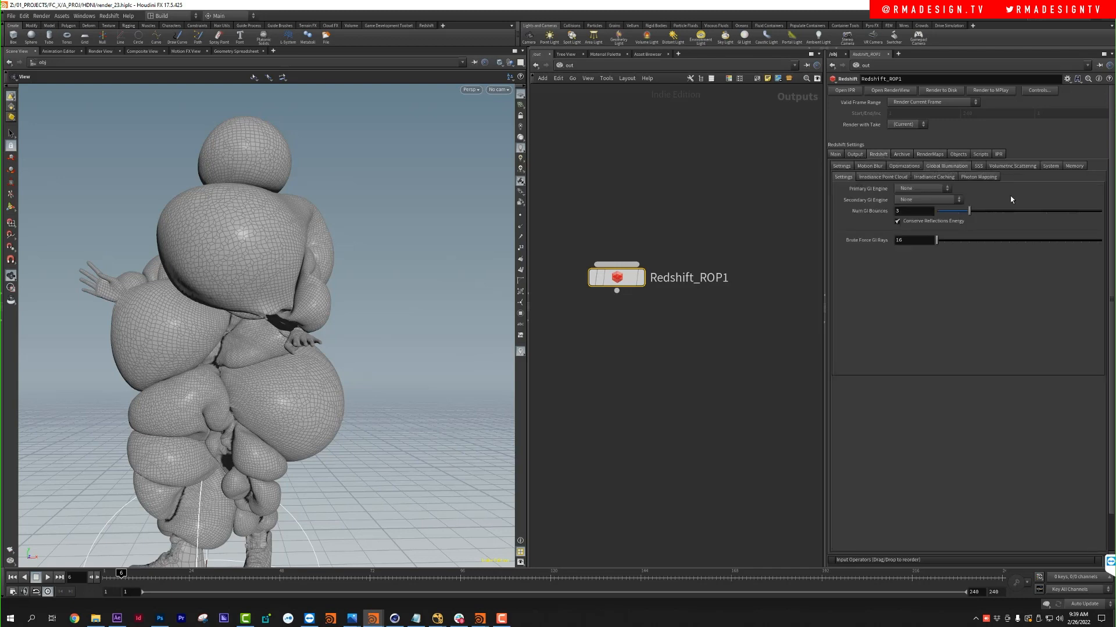
left_click(925, 192)
left_click(925, 221)
left_click(930, 200)
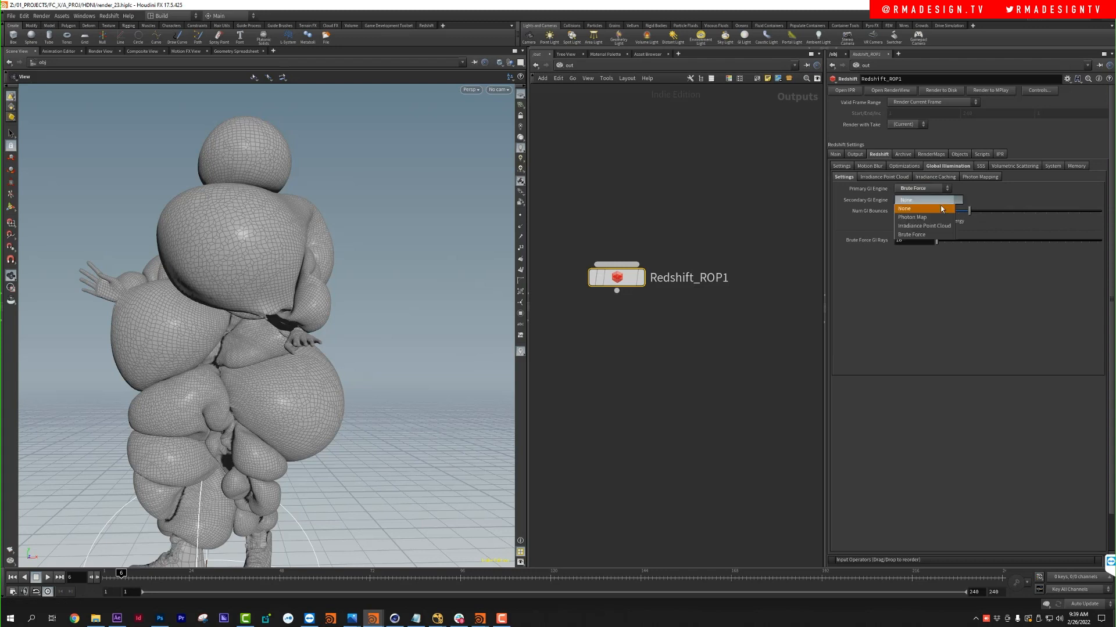
left_click(937, 234)
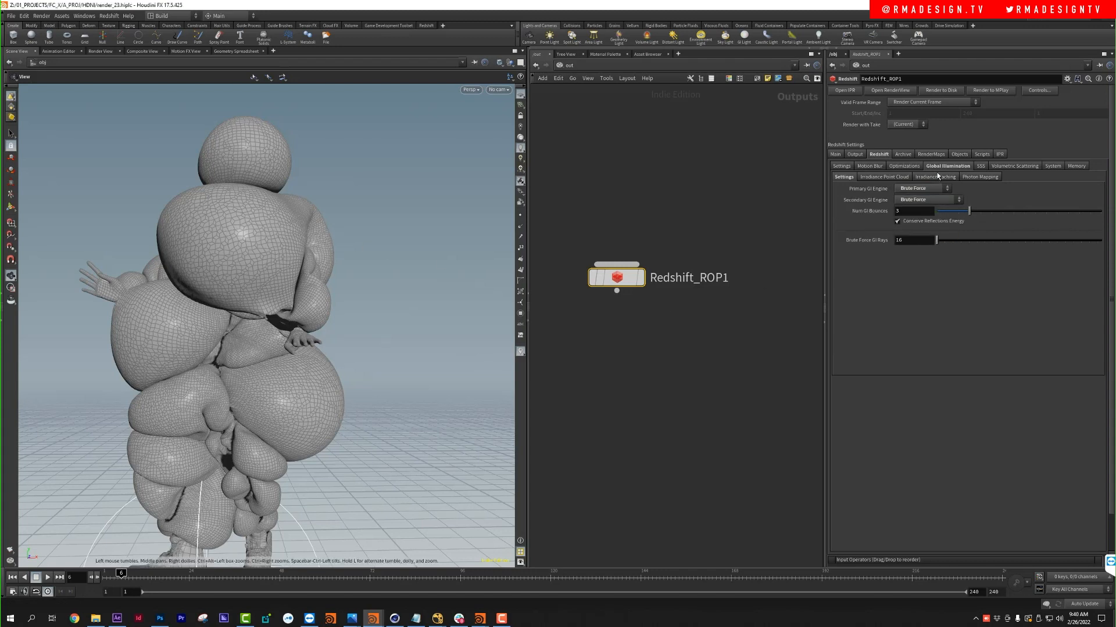
left_click(869, 167)
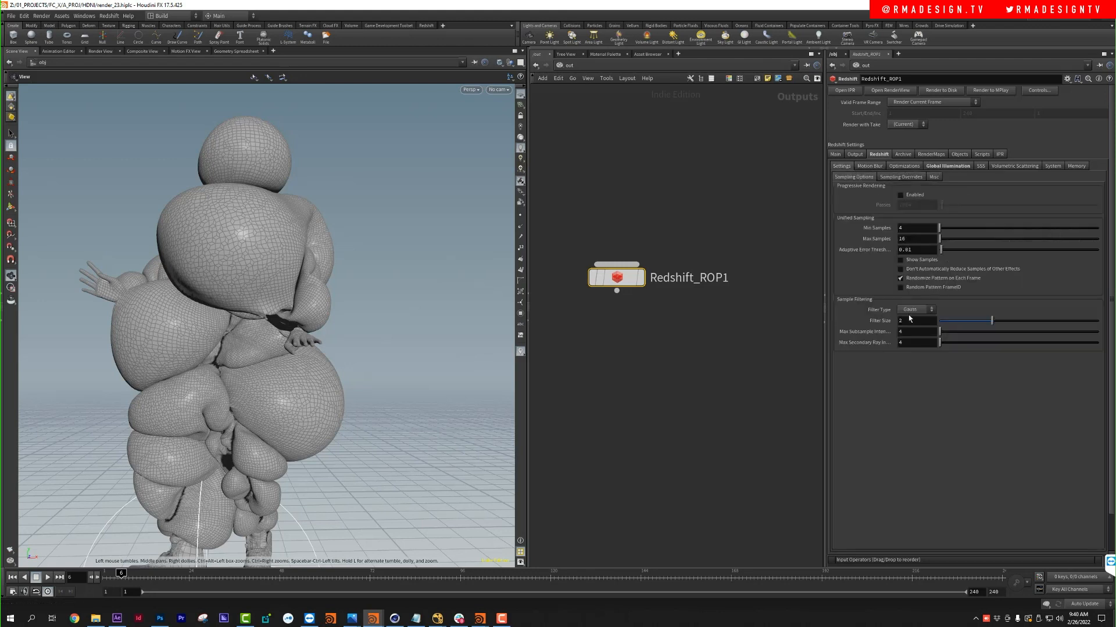
middle_click_drag(642, 363, 655, 337)
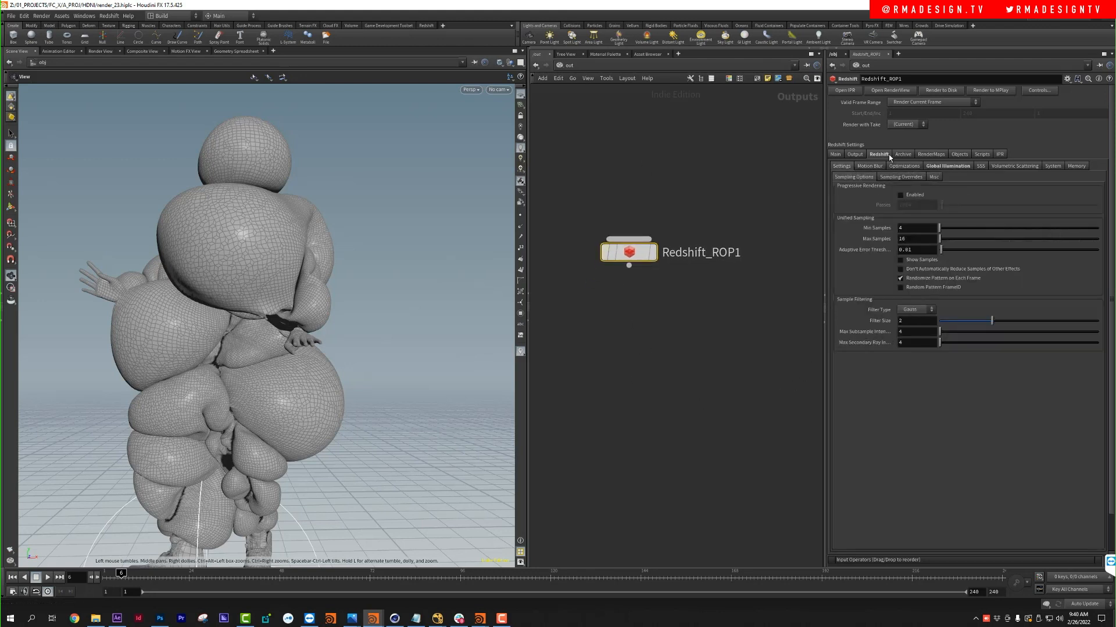
Step: Delete all the old output nodes from the out network, keeping only Redshift_ROP1, and frame it
left_click_drag(564, 180, 770, 327)
scroll(679, 282, "down", 10)
left_click_drag(676, 201, 724, 277)
scroll(649, 242, "up", 2)
left_click_drag(661, 218, 722, 292)
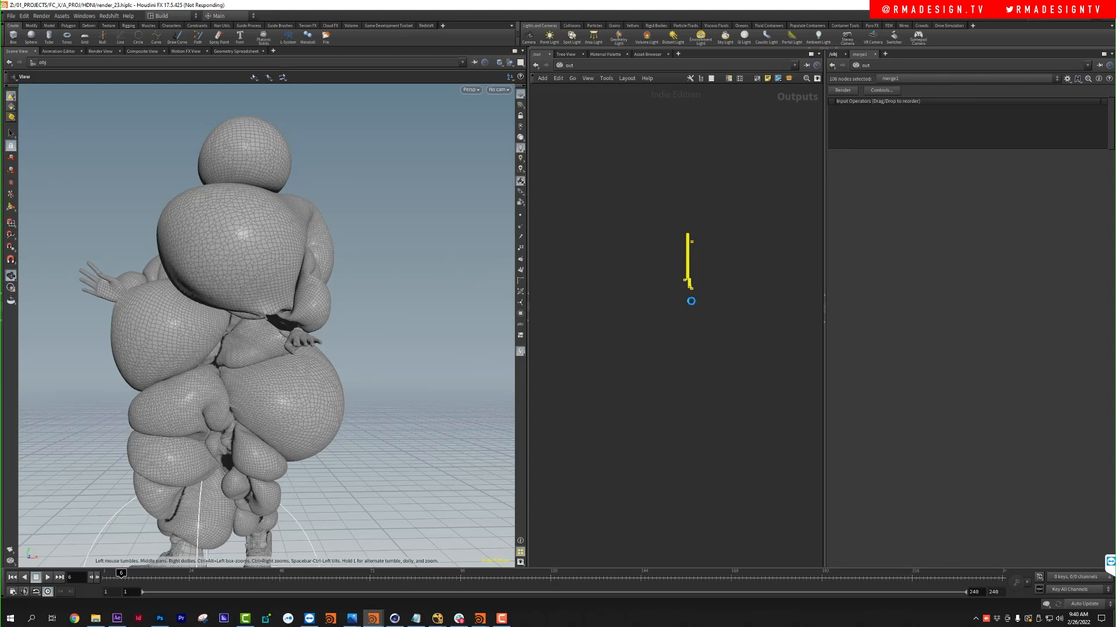
key("Delete")
left_click_drag(631, 292, 677, 339)
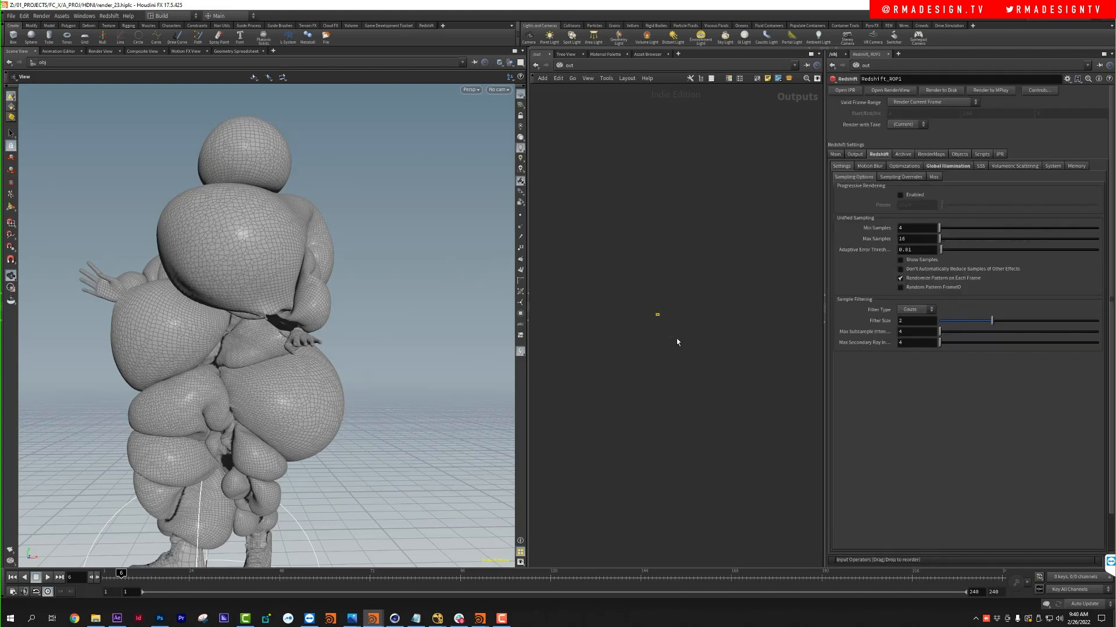
key("h")
Step: Open the Redshift RenderView from Redshift_ROP1 and minimize its window
left_click_drag(595, 259, 765, 367)
left_click(889, 90)
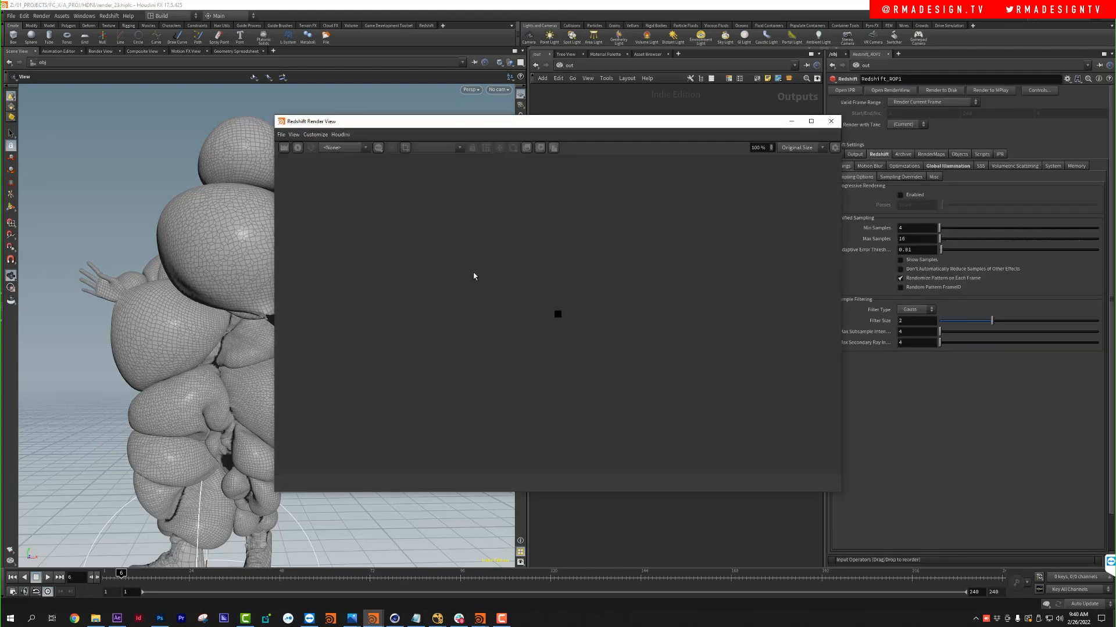
left_click(791, 121)
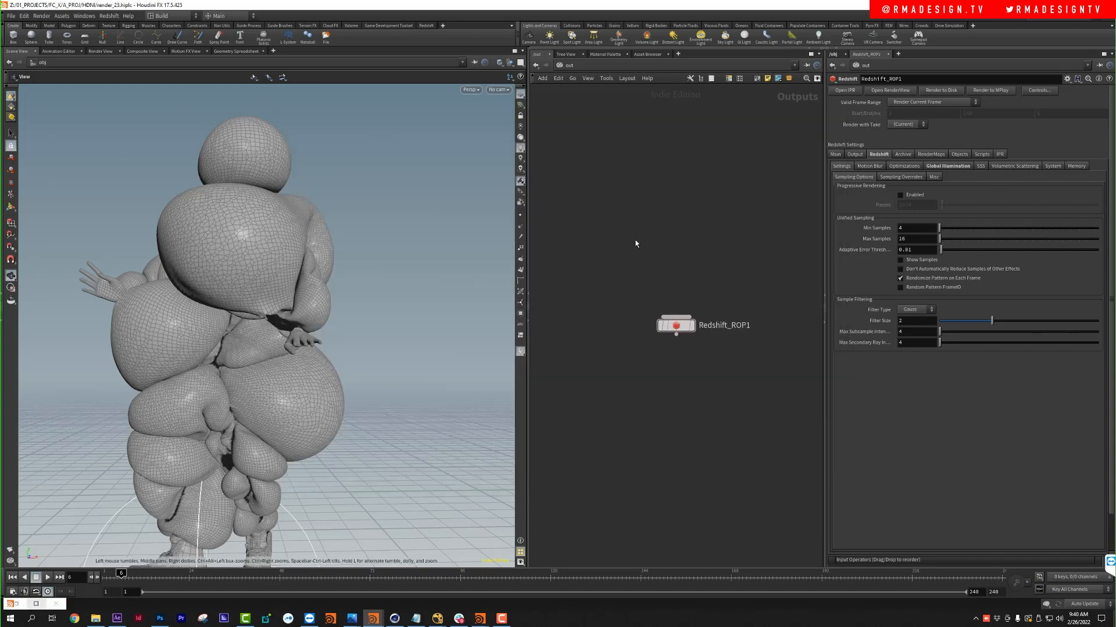
Step: Return to the obj network and add a camera below rslightdome1
left_click(572, 68)
left_click(585, 112)
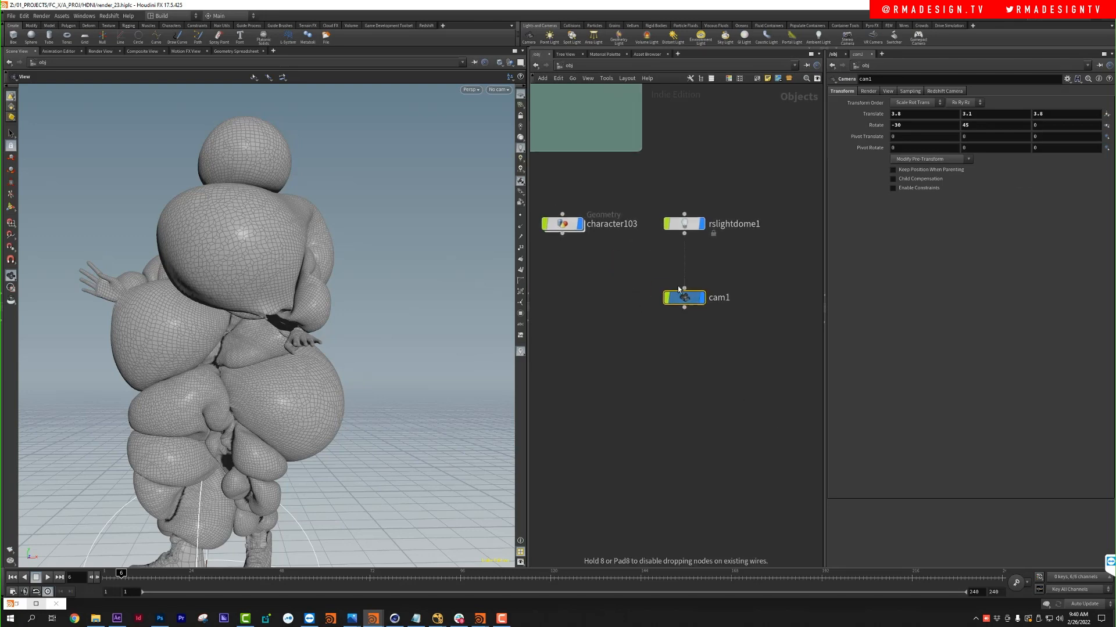
Step: Enter the character103 geometry network and add a Time Shift node beside timeshift2
left_click(572, 224)
key("Return")
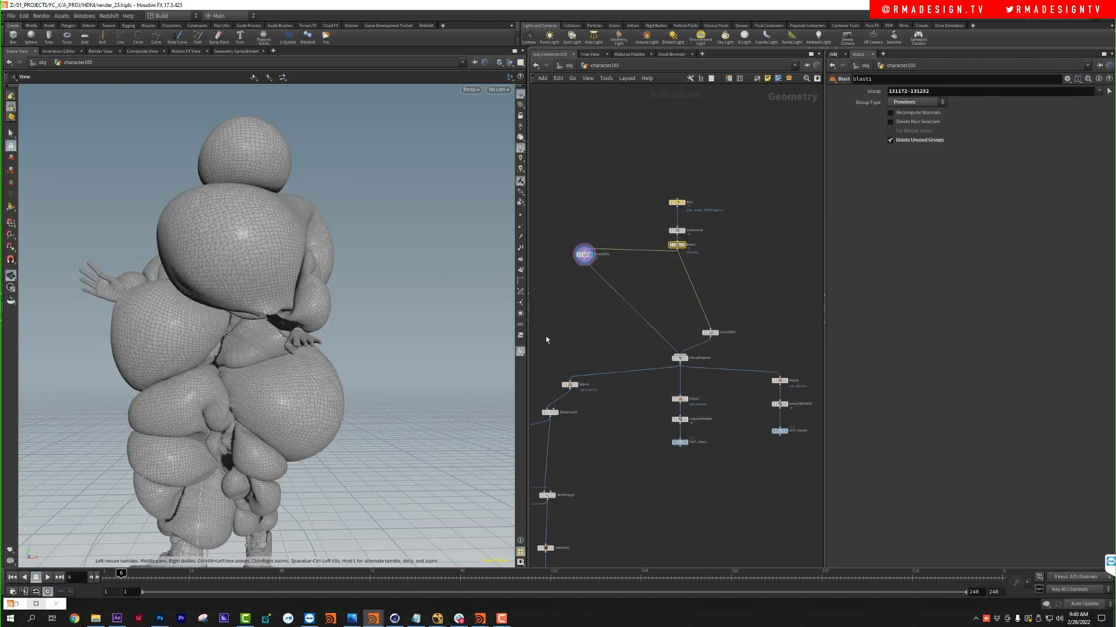
left_click_drag(552, 186, 576, 234)
middle_click_drag(581, 258, 699, 265)
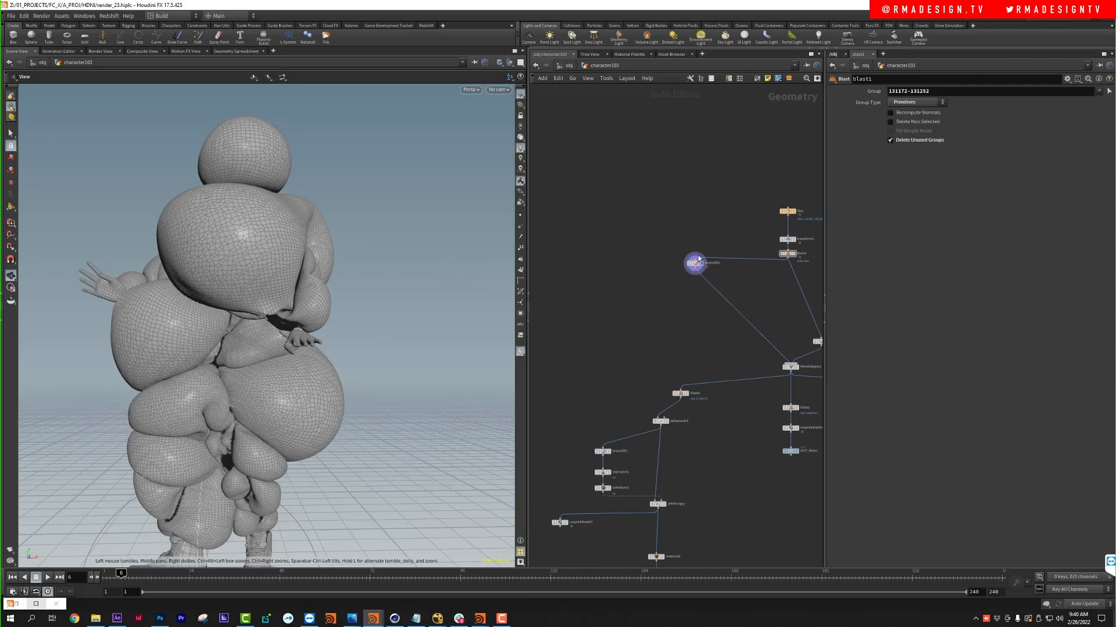
scroll(697, 272, "up", 3)
left_click_drag(652, 237, 792, 273)
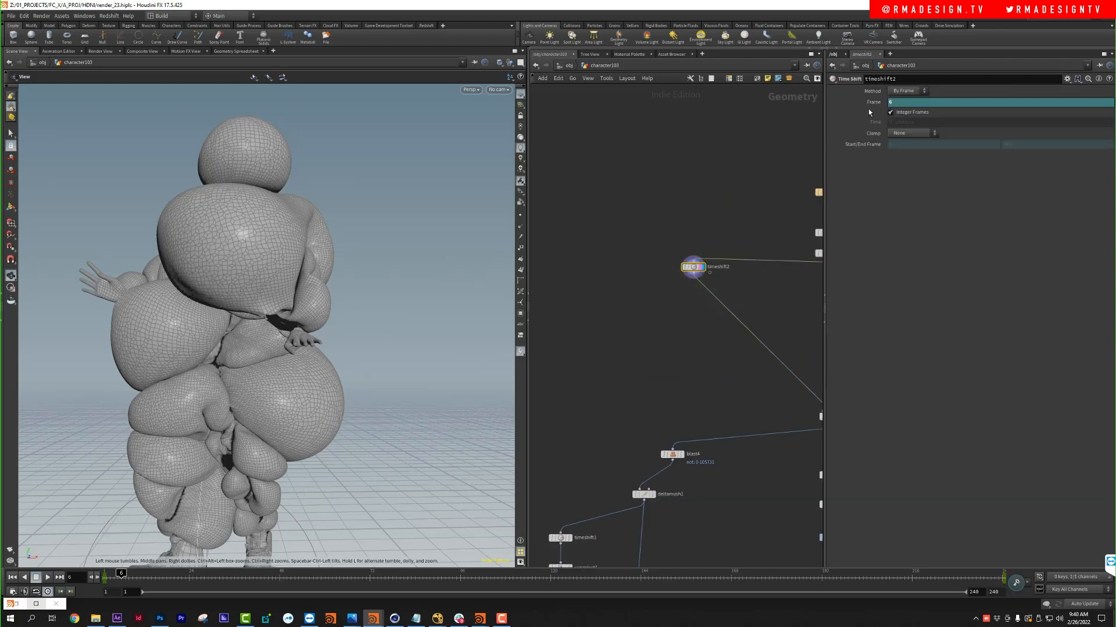
key("Tab")
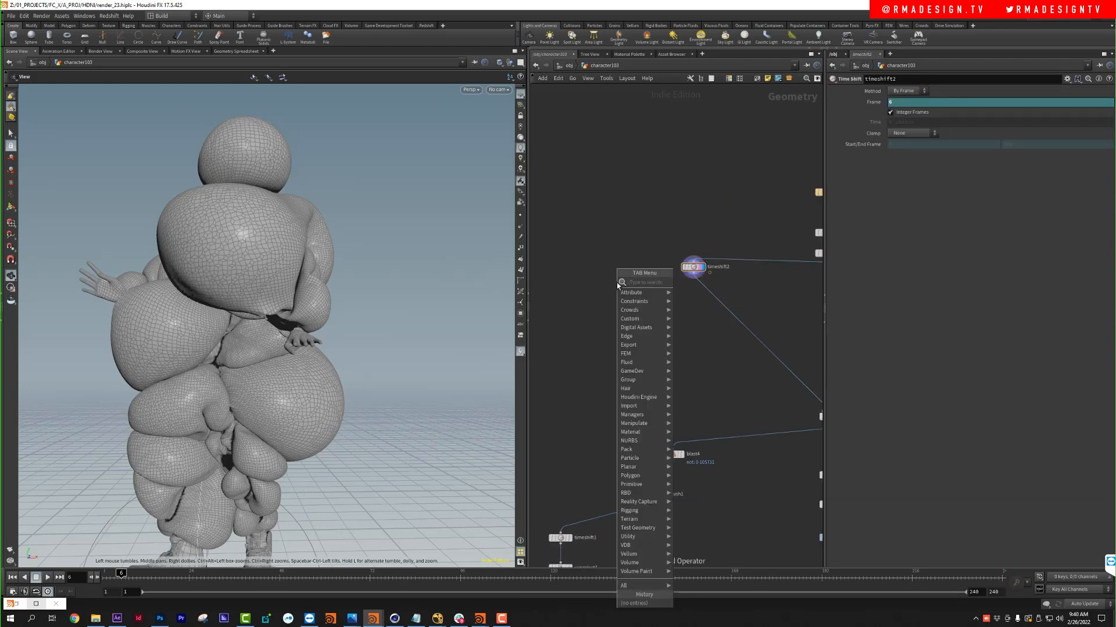
type("tims")
key("Return")
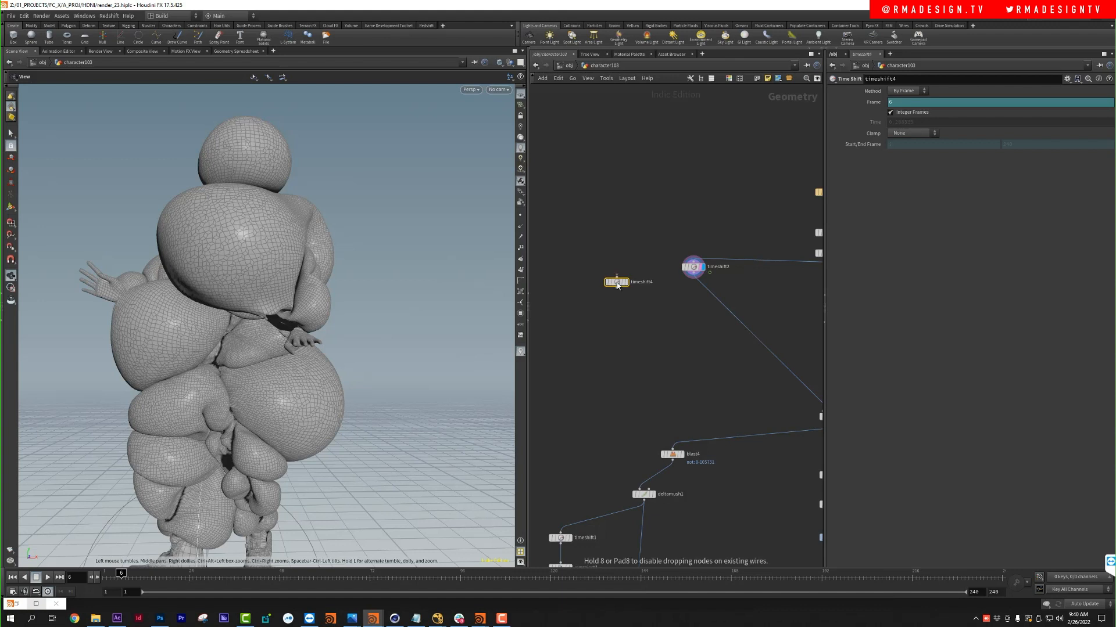
Step: Connect blast1 to the new timeshift4 node, move it clear of the network and display its output
middle_click_drag(752, 291, 708, 306)
left_click(781, 266)
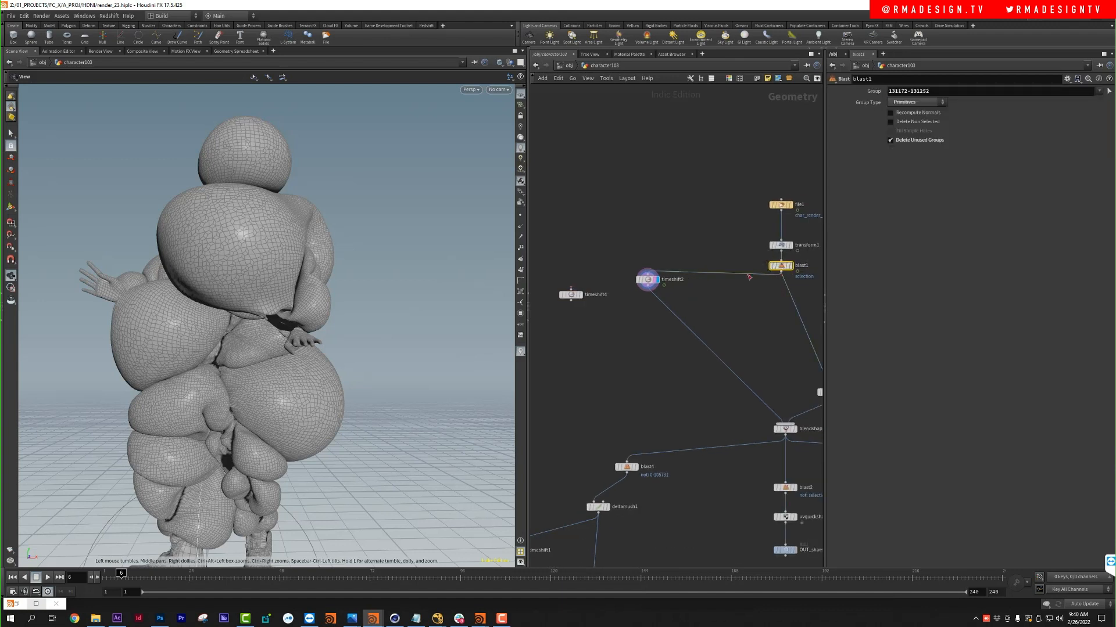
left_click(781, 271)
left_click(572, 288)
middle_click_drag(680, 342, 916, 340)
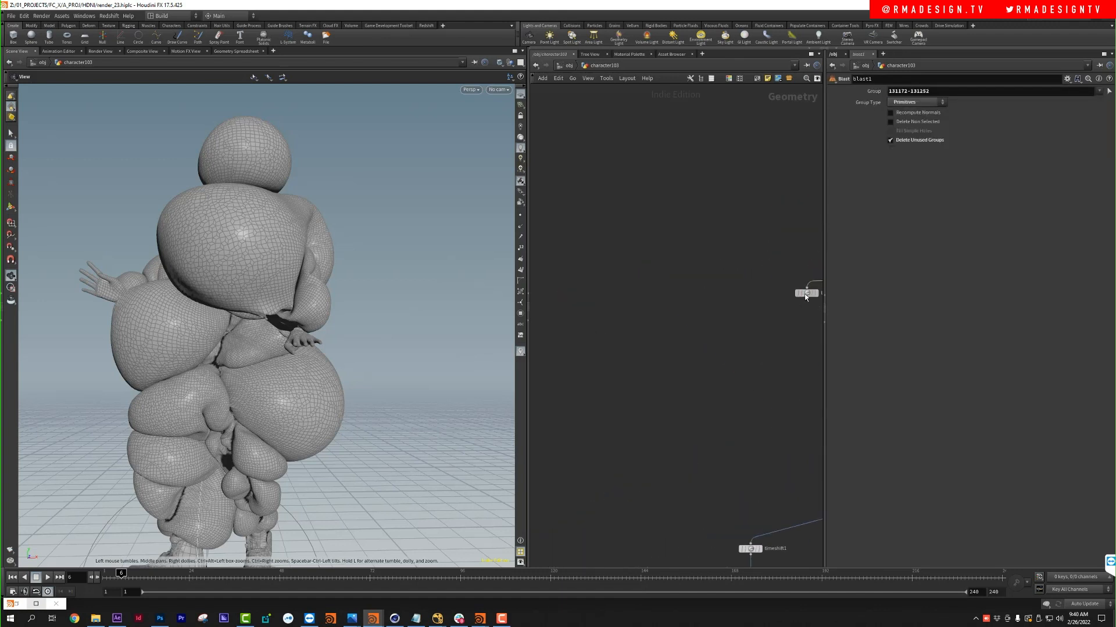
left_click_drag(806, 295, 576, 273)
left_click(577, 276)
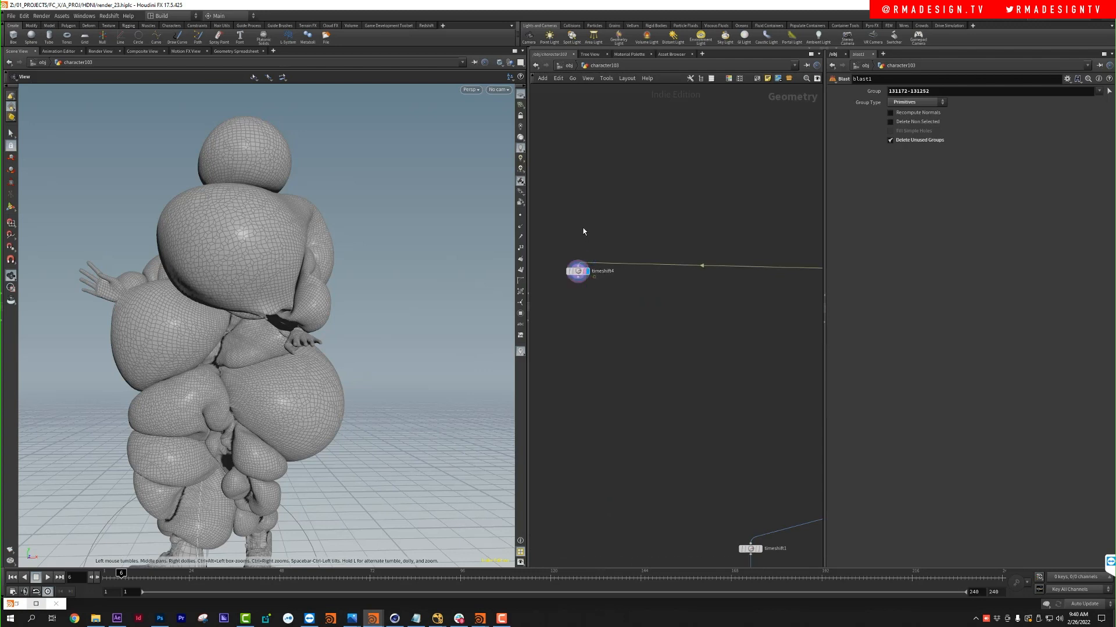
Step: Delete the channels on timeshift4's Frame parameter so it holds frame 6
right_click(923, 103)
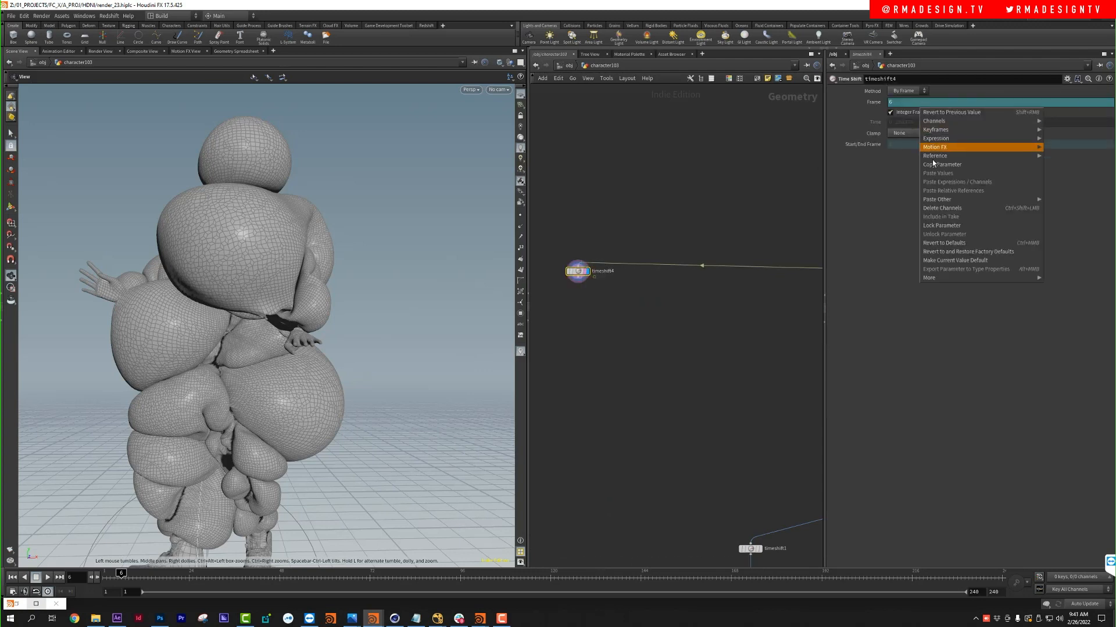
left_click(952, 211)
middle_click_drag(536, 293, 651, 293)
scroll(669, 290, "up", 2)
middle_click_drag(698, 263, 532, 258)
left_click_drag(550, 303, 650, 363)
middle_click_drag(584, 357, 636, 361)
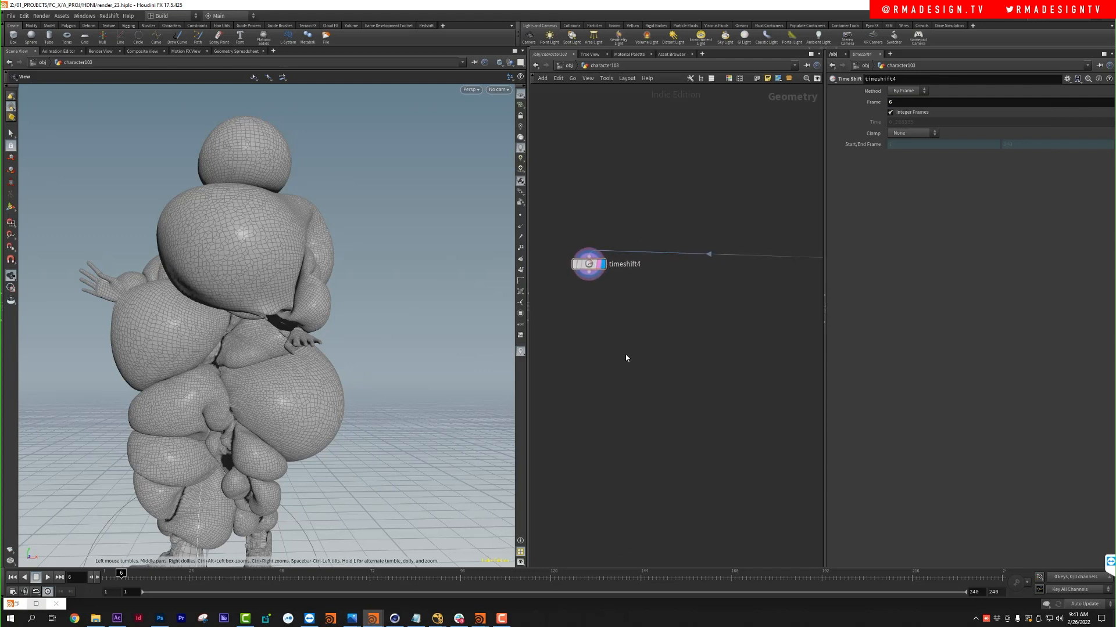
Step: Add a UV Quick Shade node below timeshift4
key("Tab")
type("uv")
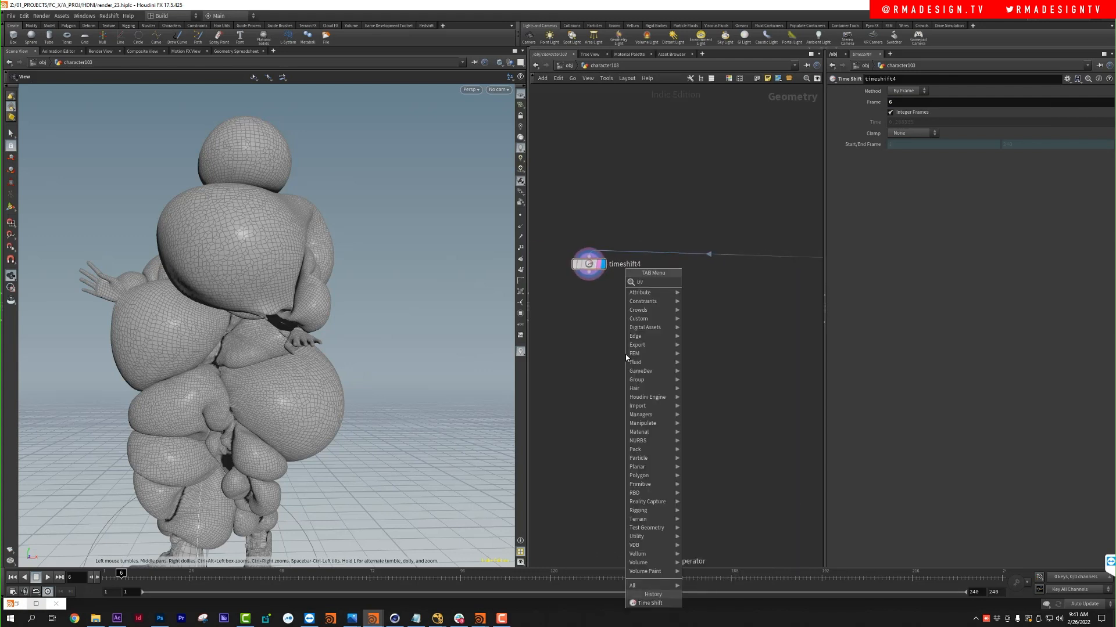
type("qui")
key("Return")
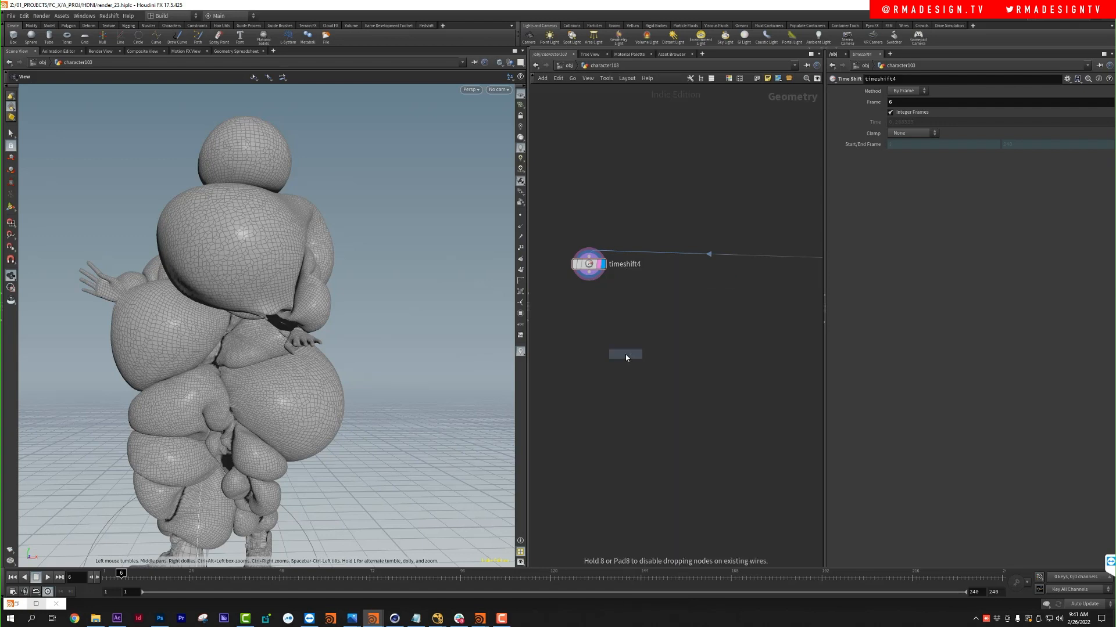
left_click(625, 355)
Step: Add a UV Project node below timeshift4 and move the UV Quick Shade node further down
key("Tab")
type("uvp")
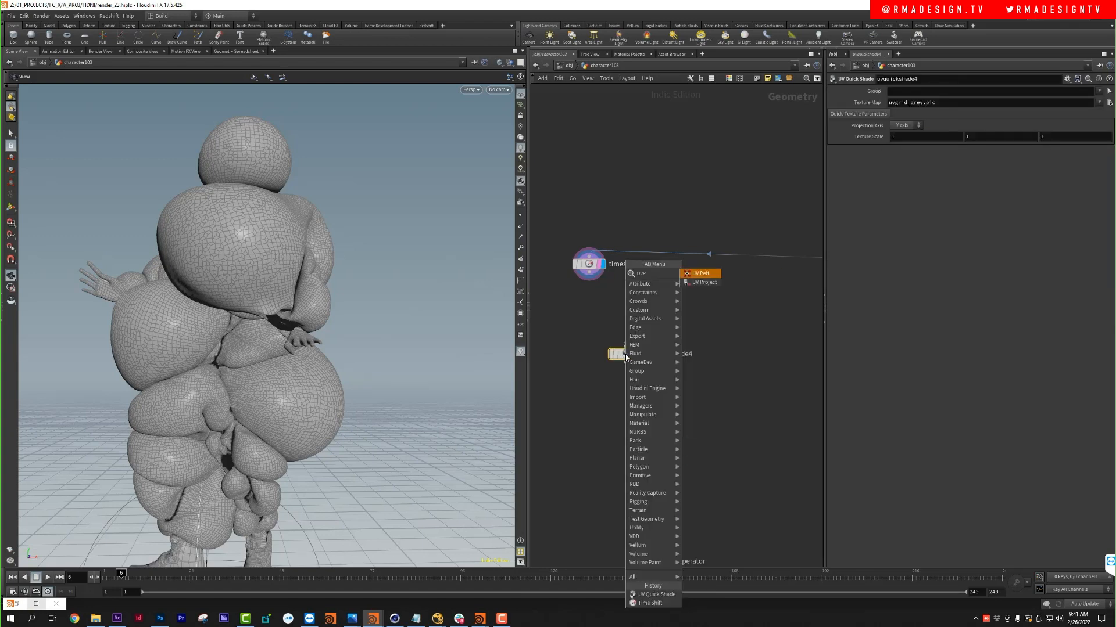
key("Down")
key("Return")
left_click(655, 327)
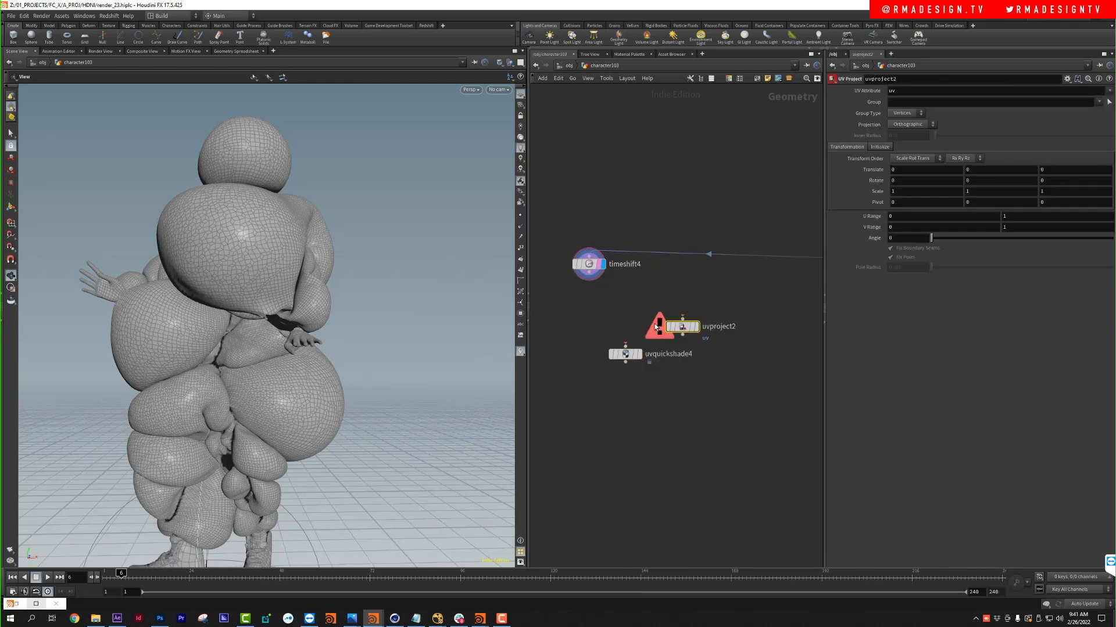
left_click_drag(623, 353, 623, 422)
Step: Add a UV Texture node directly below timeshift4, beside uvproject2
key("Tab")
type("uv")
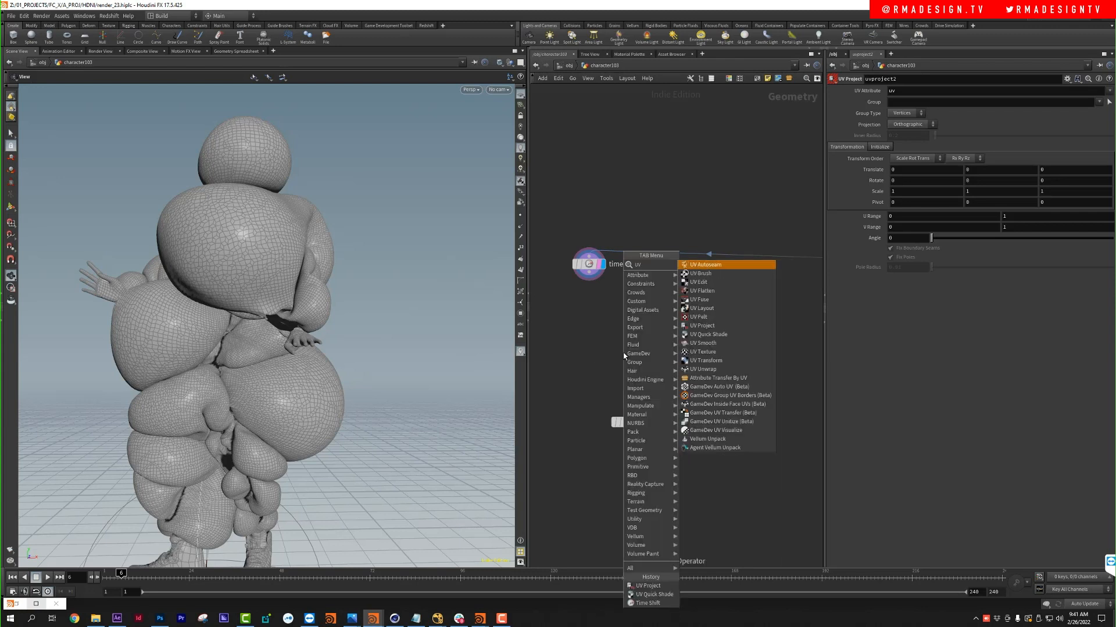
left_click(703, 352)
left_click(623, 353)
left_click_drag(623, 353, 578, 323)
Step: Connect timeshift4 to uvproject2, display its output and show its projection handle in the viewport
left_click_drag(588, 272, 682, 318)
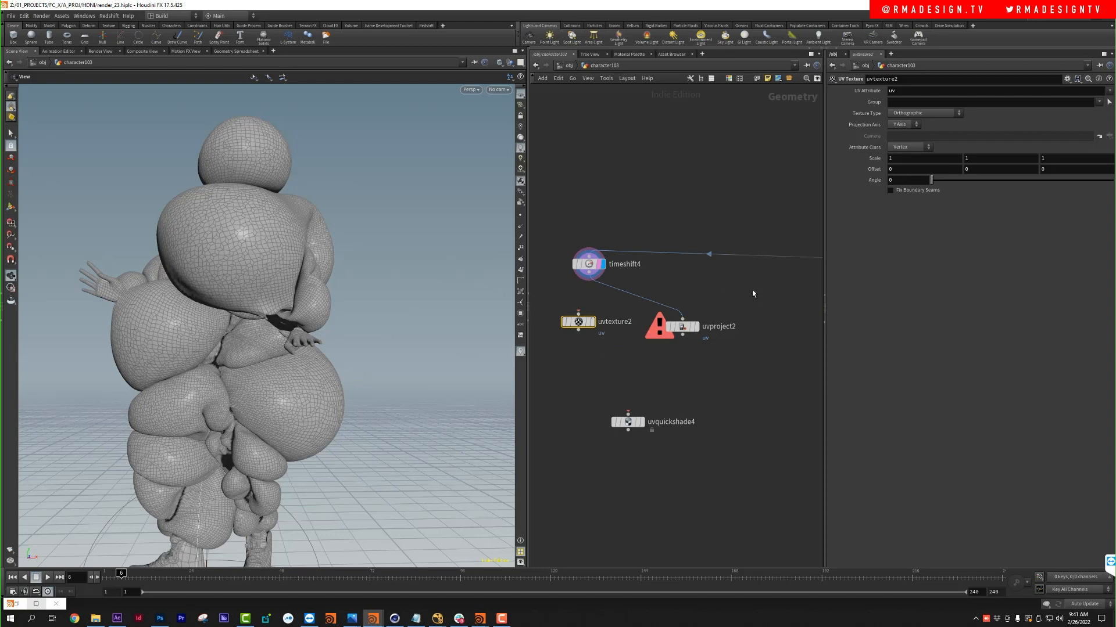
left_click(680, 326)
left_click(696, 326)
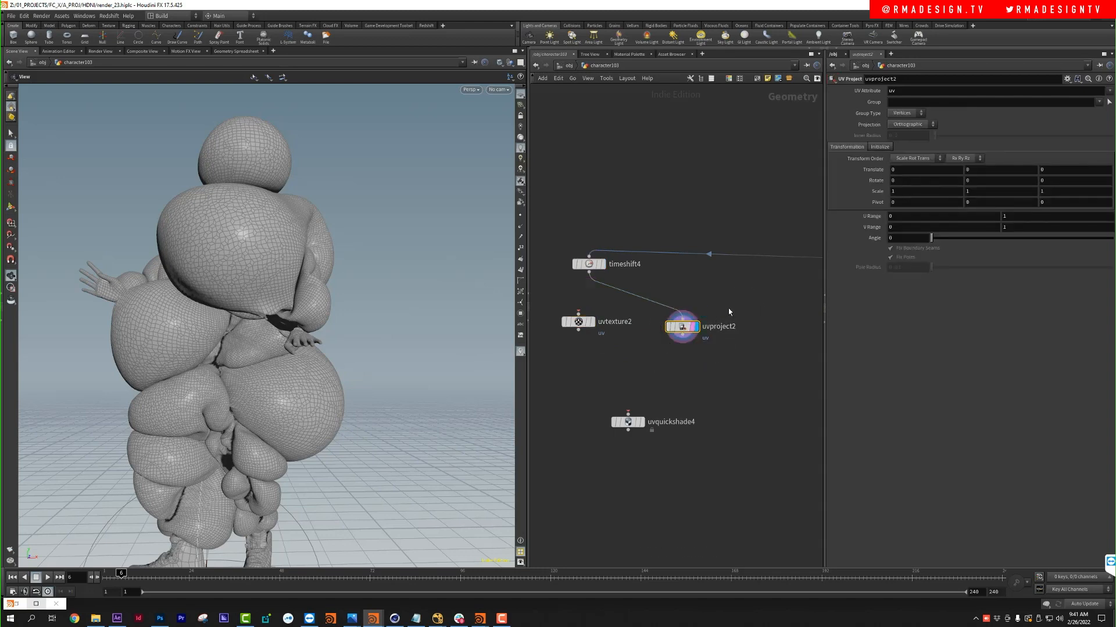
scroll(167, 353, "down", 5)
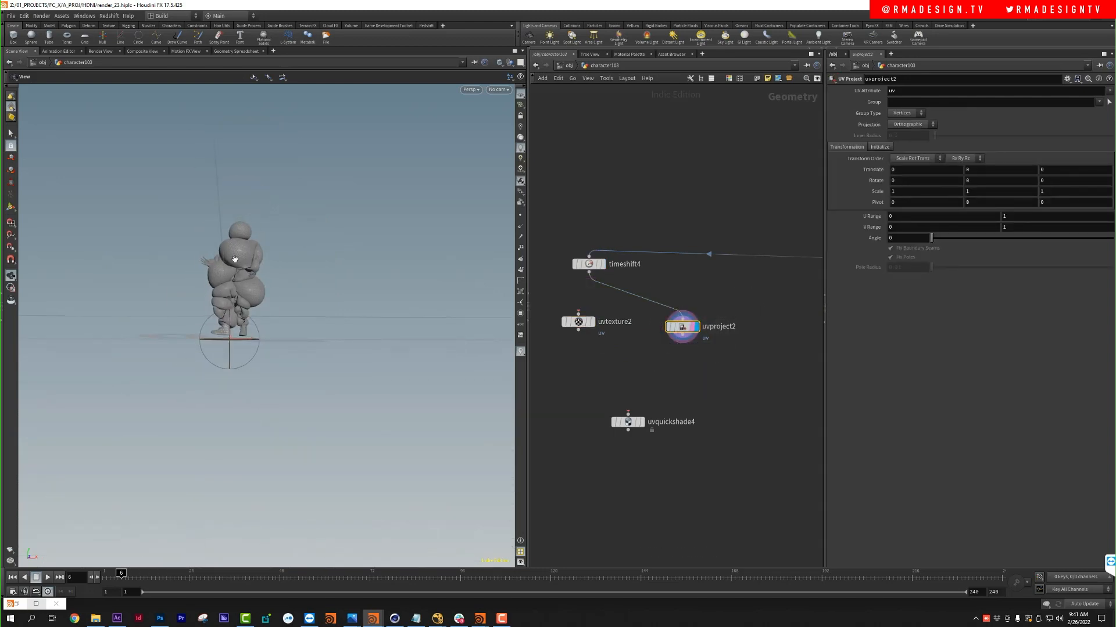
left_click_drag(235, 259, 288, 244)
key("Return")
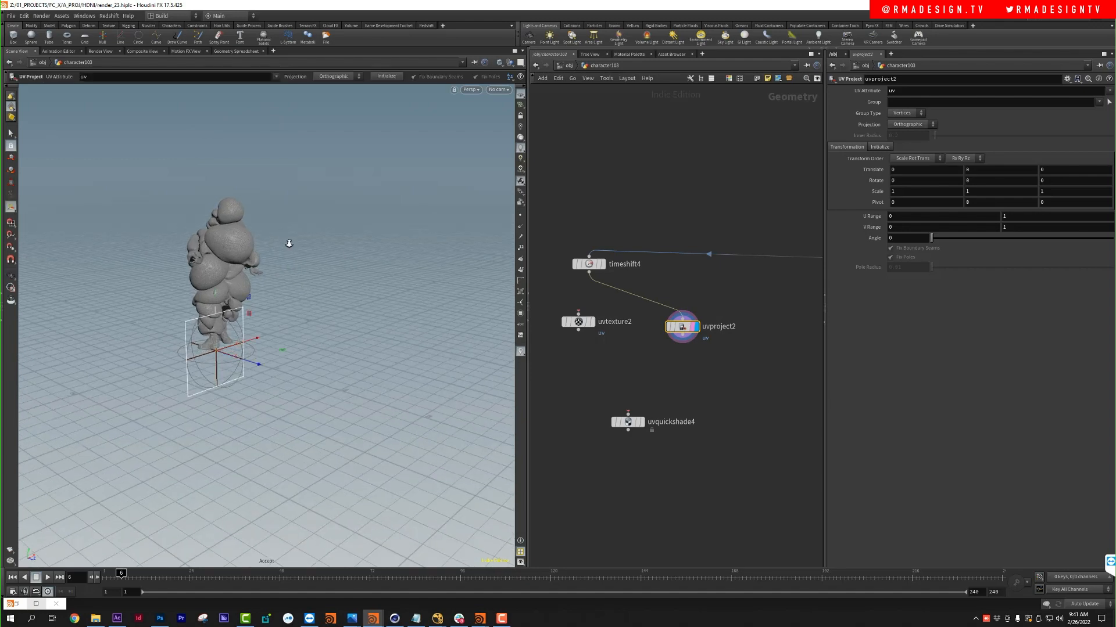
Step: Move the UV projection plane up onto the character's torso, to a translate of about 0.12, 1.09, 0.55
middle_click_drag(303, 321, 367, 252)
left_click_drag(367, 252, 222, 275, "alt")
middle_click_drag(373, 295, 333, 288)
left_click_drag(255, 239, 261, 229, "alt")
right_click_drag(261, 257, 337, 251, "alt")
left_click_drag(277, 279, 295, 275, "alt")
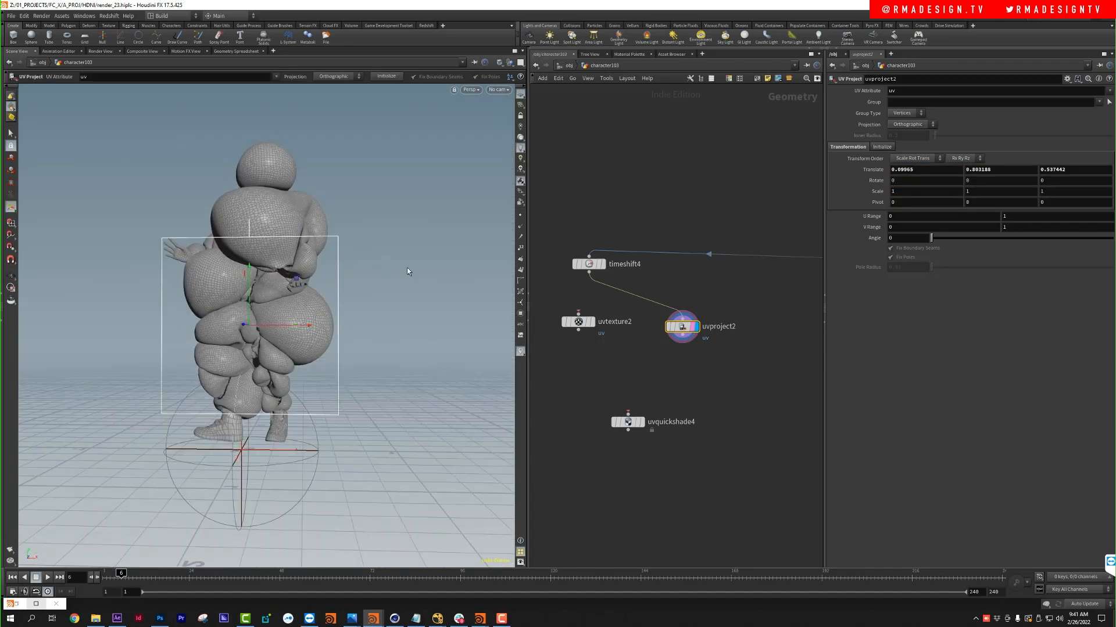
middle_click_drag(434, 279, 452, 294)
Step: Connect uvproject2 to uvquickshade4, display the shaded result and check the checker pattern on the character
left_click_drag(682, 337, 627, 414)
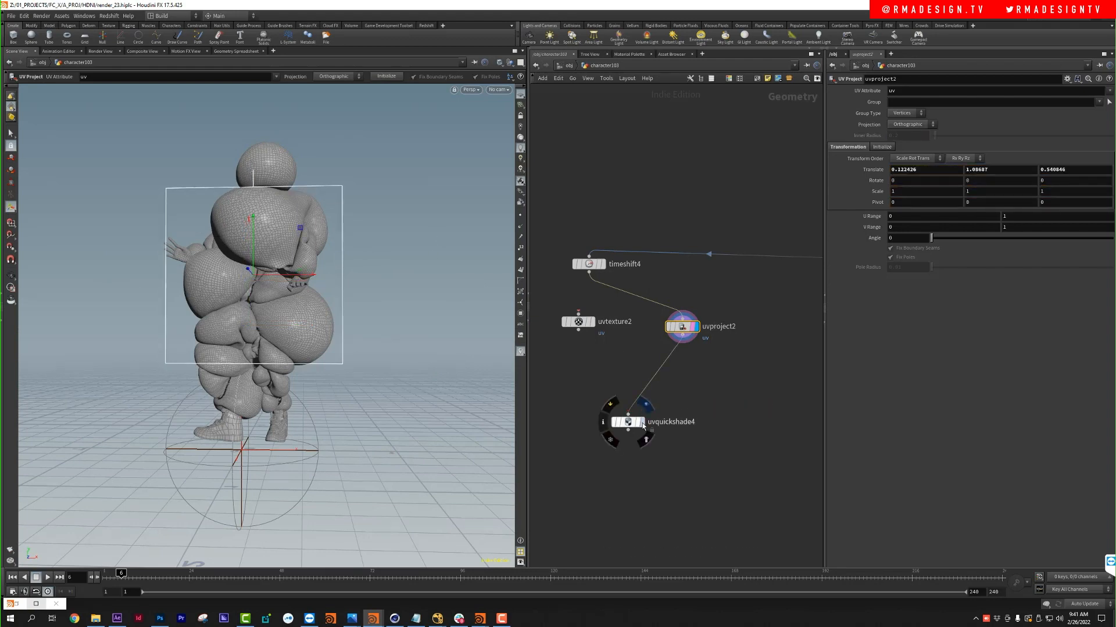
left_click(640, 423)
left_click(691, 389)
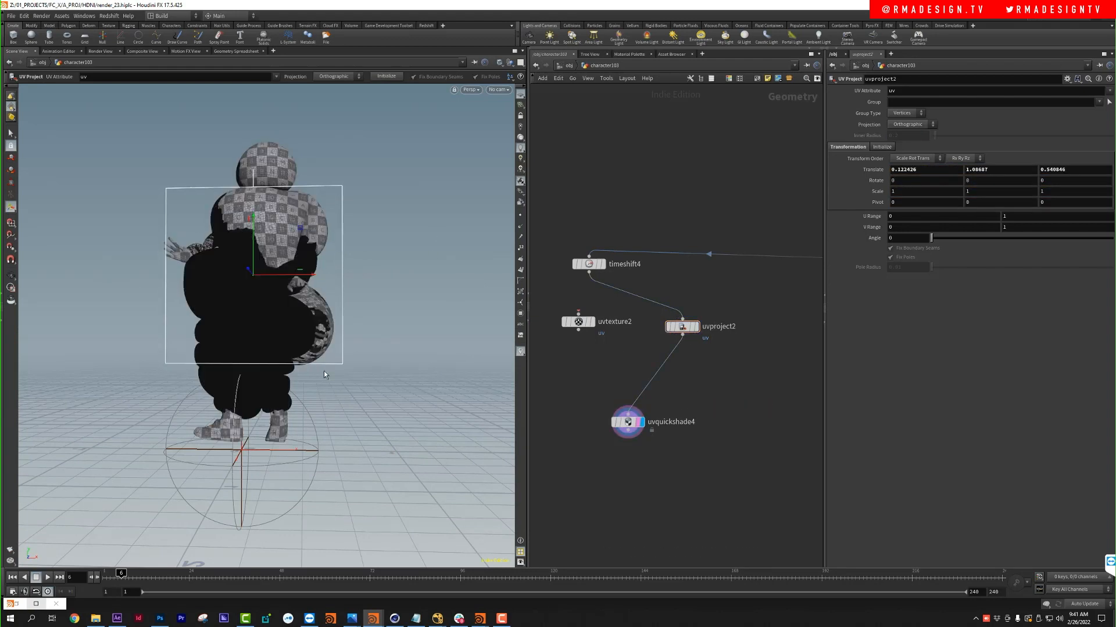
left_click(631, 422)
key("Escape")
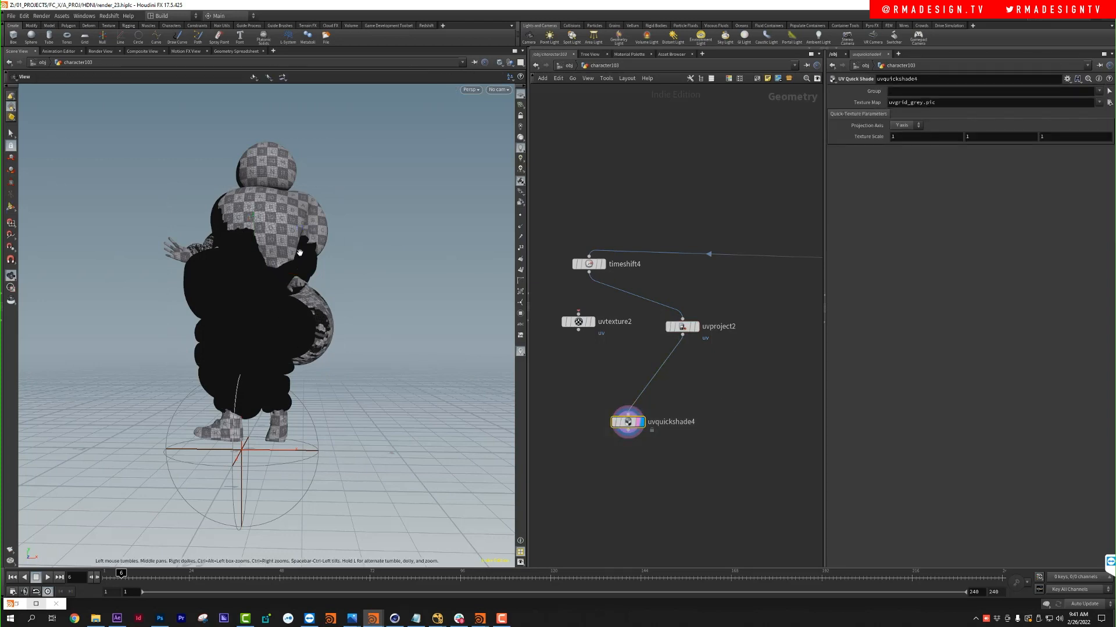
left_click_drag(442, 261, 273, 265)
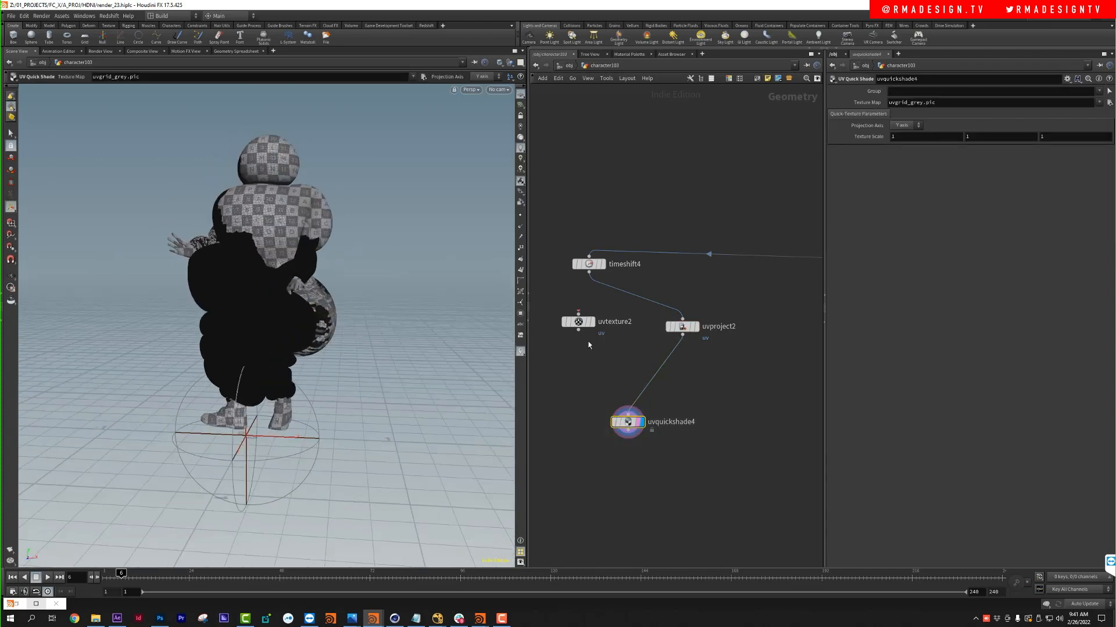
Step: Reposition uvproject2's projection plane over the character to a translate of about -0.005, 1.08, 0.56
left_click_drag(734, 365, 663, 300)
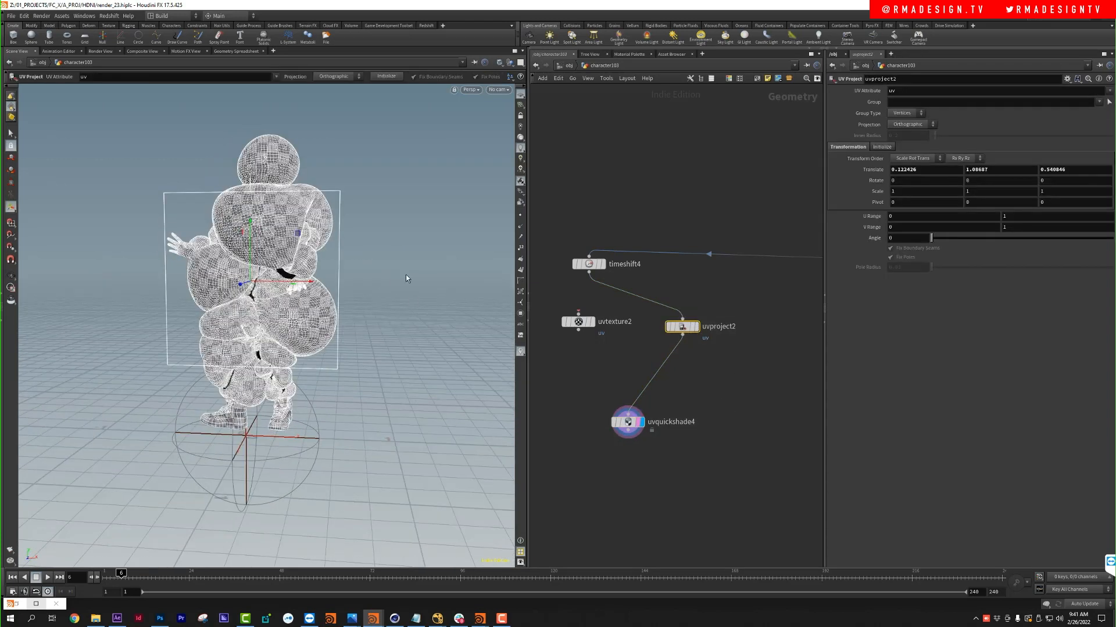
left_click(612, 371)
mouse_move(410, 343)
middle_mouse_down()
mouse_move(398, 357)
mouse_move(437, 375)
mouse_move(453, 357)
mouse_move(444, 320)
mouse_move(417, 315)
mouse_move(428, 340)
middle_mouse_up()
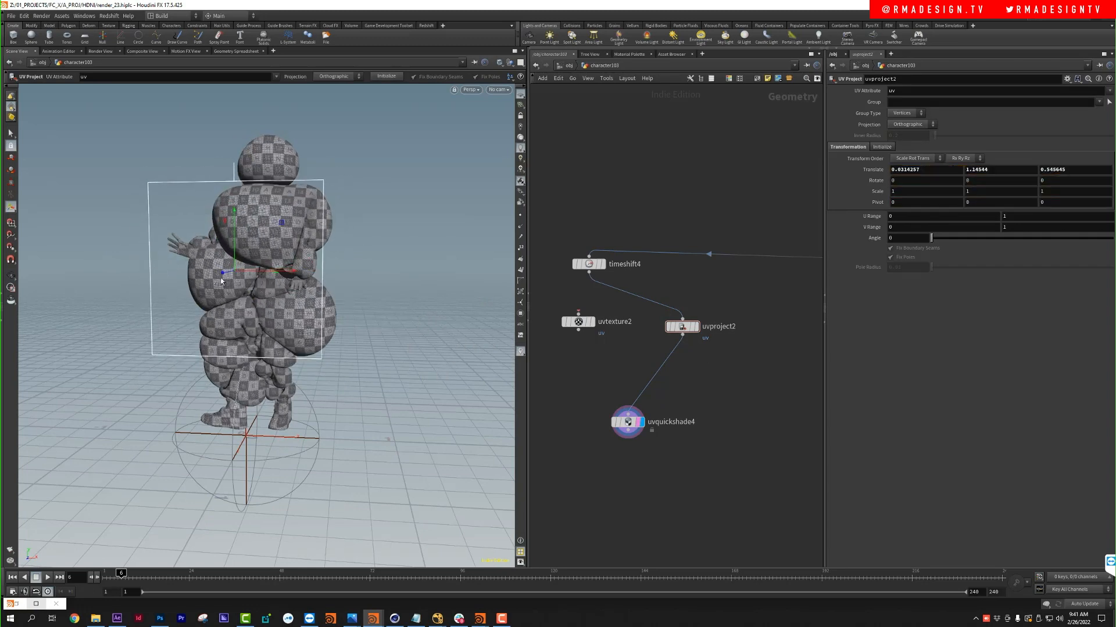
left_click_drag(228, 279, 225, 285)
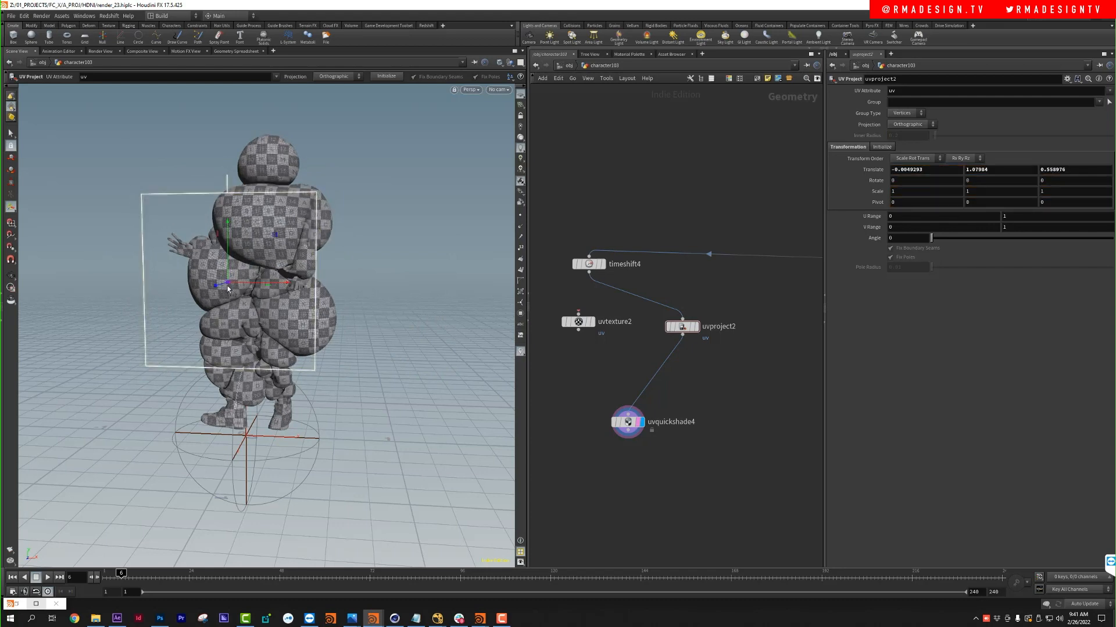
mouse_move(877, 191)
middle_mouse_down()
mouse_move(835, 192)
mouse_move(888, 175)
mouse_move(829, 183)
mouse_move(875, 180)
middle_mouse_up()
Step: Duplicate uvquickshade4 as a second displayed branch of uvproject2 and open the copy's texture map file chooser
middle_click_drag(732, 408, 689, 387)
left_click_drag(592, 409, 723, 405, "alt")
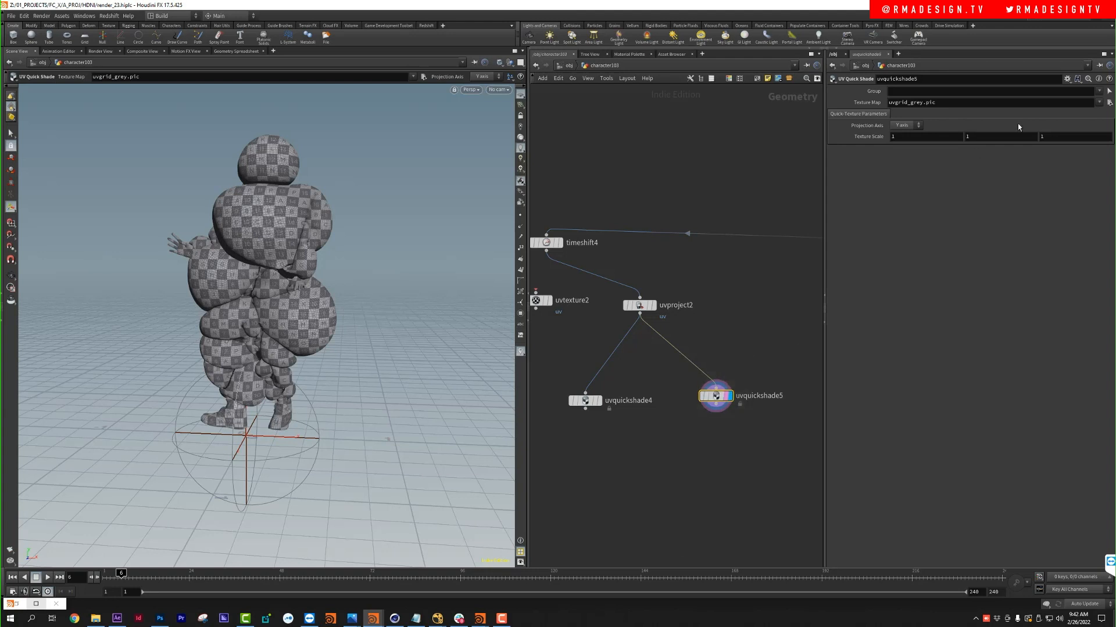
left_click(1109, 102)
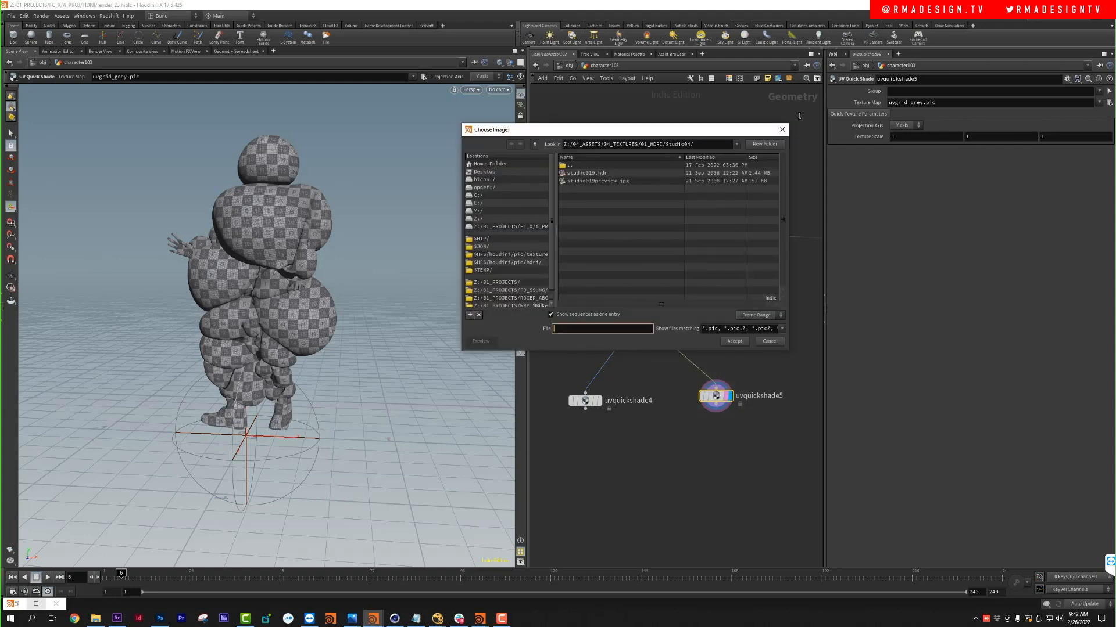
Step: Browse the image chooser from the HDRI folder to the project's $HIP/tex3 texture folder
double_click(596, 166)
double_click(596, 165)
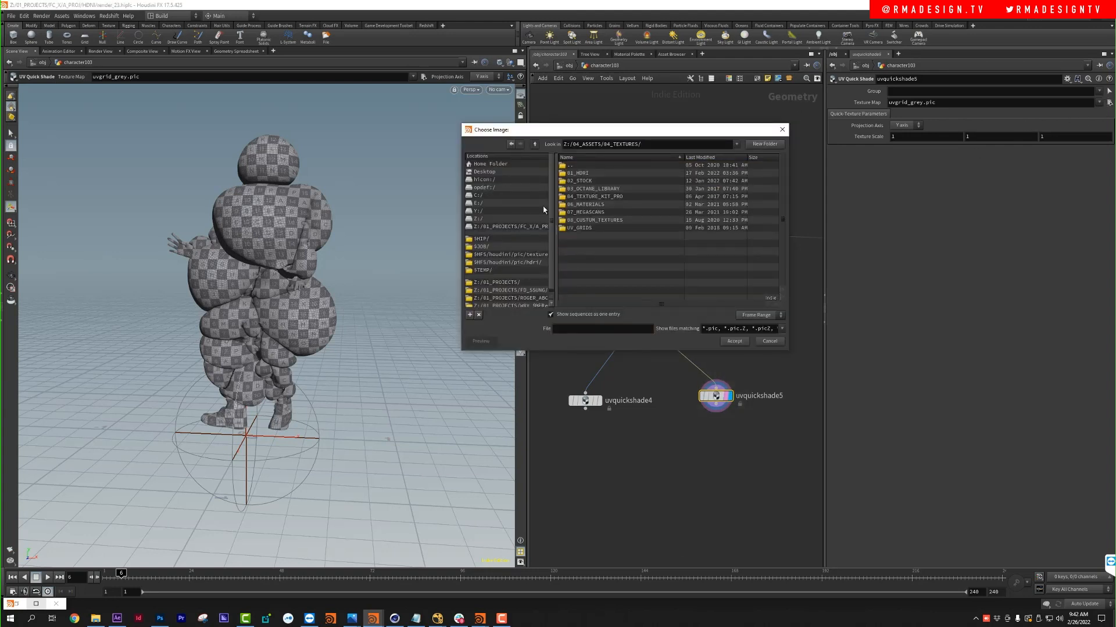
left_click(505, 239)
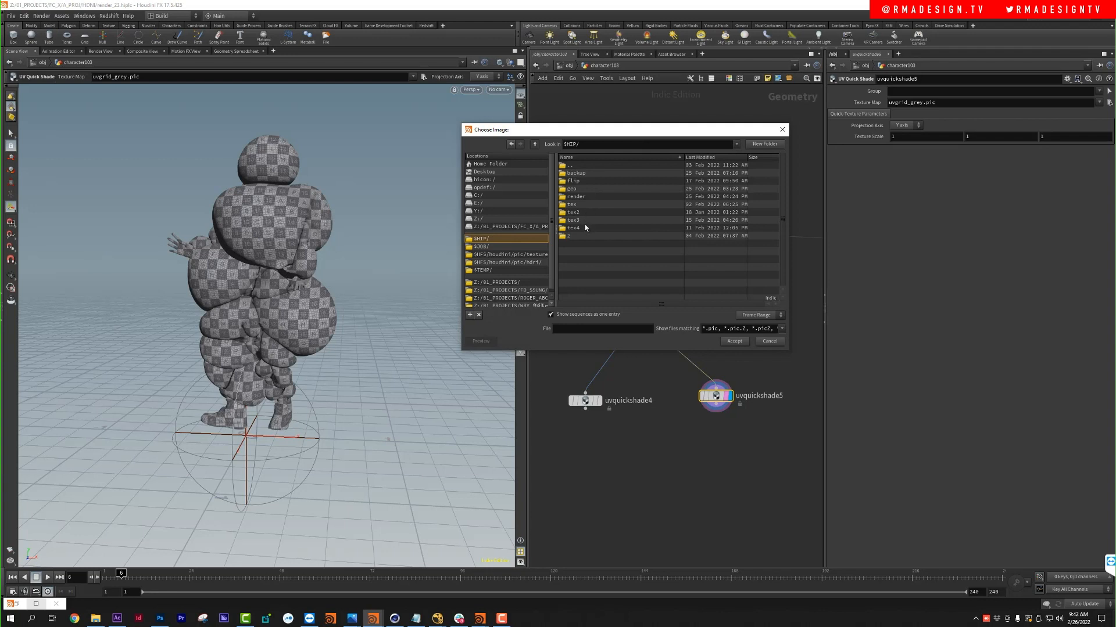
double_click(584, 227)
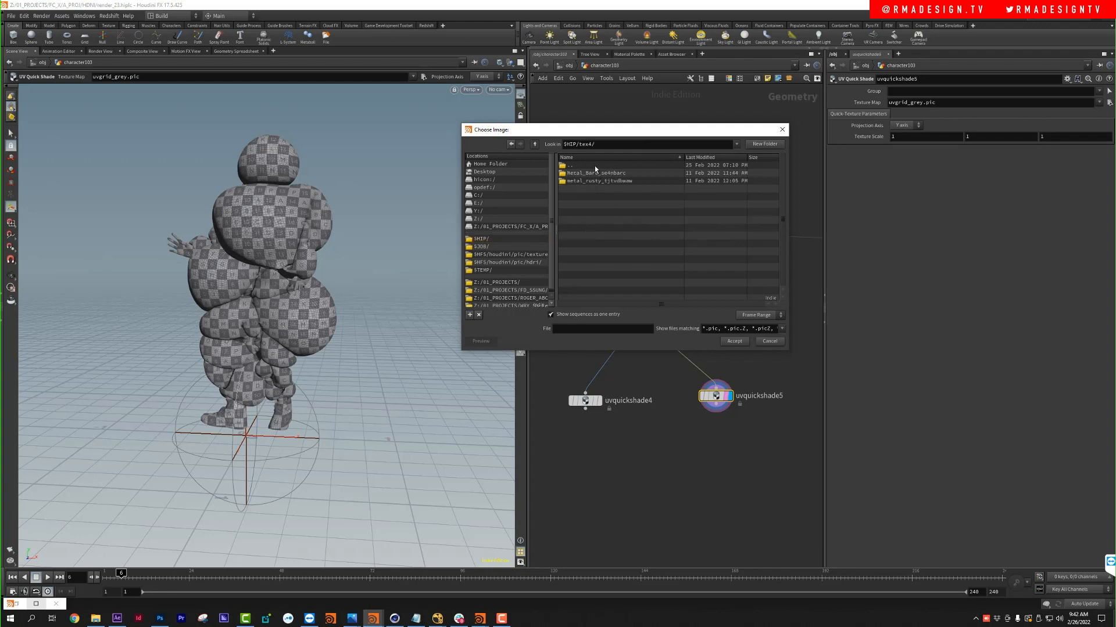
double_click(594, 165)
double_click(583, 218)
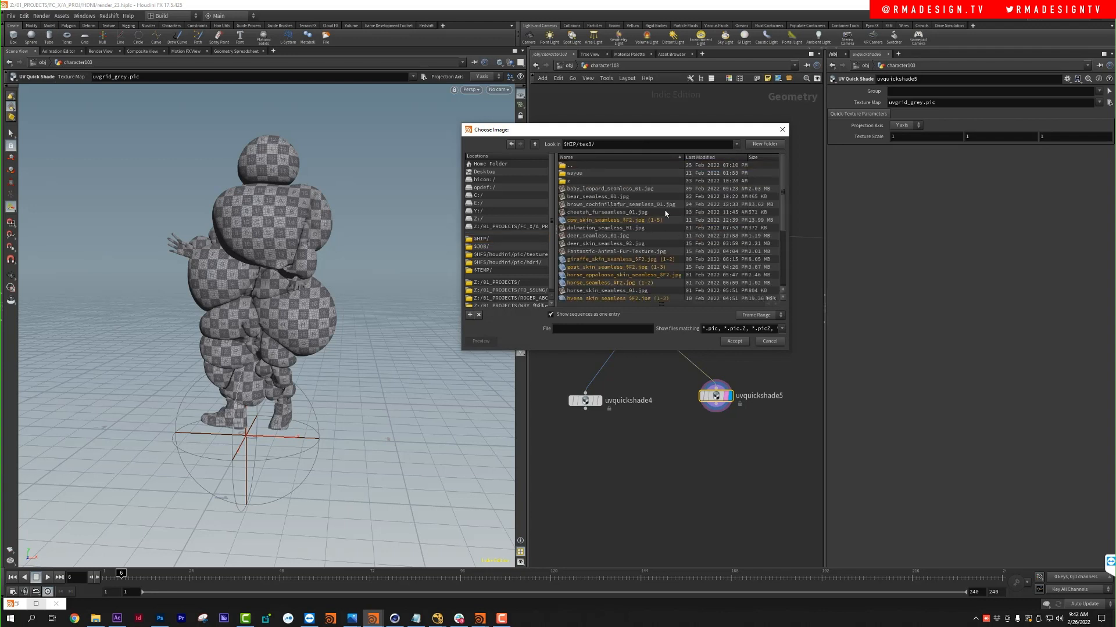
Step: List image sequences as separate files and apply 01.jpg from the wayuu subfolder as uvquickshade5's texture map
scroll(698, 205, "down", 4)
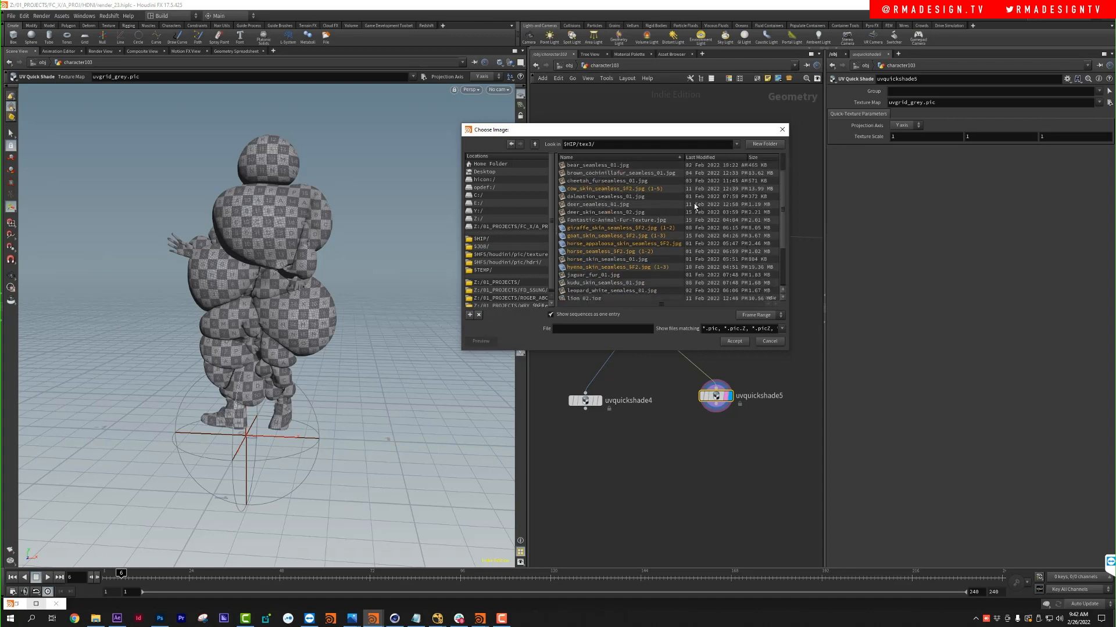
scroll(694, 204, "down", 6)
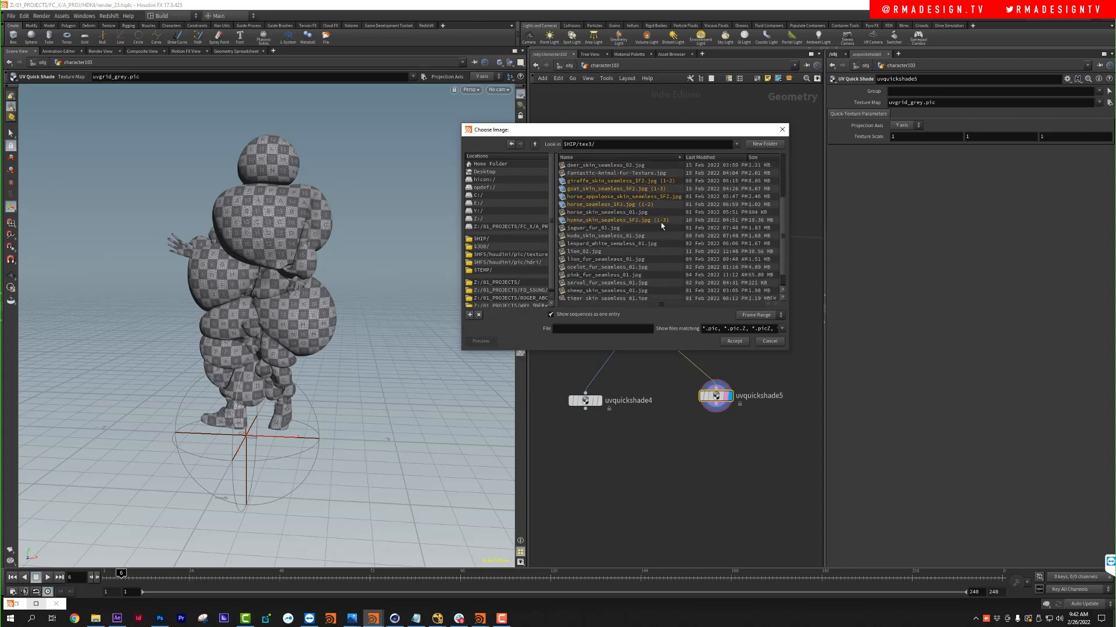
scroll(655, 234, "down", 3)
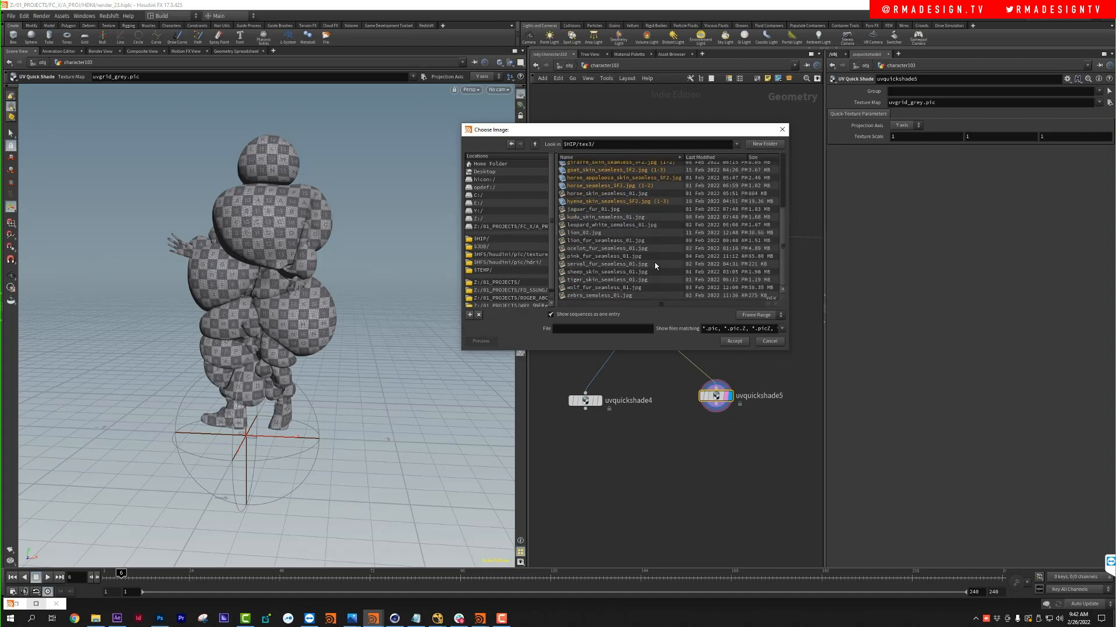
left_click(603, 316)
scroll(655, 240, "down", 5)
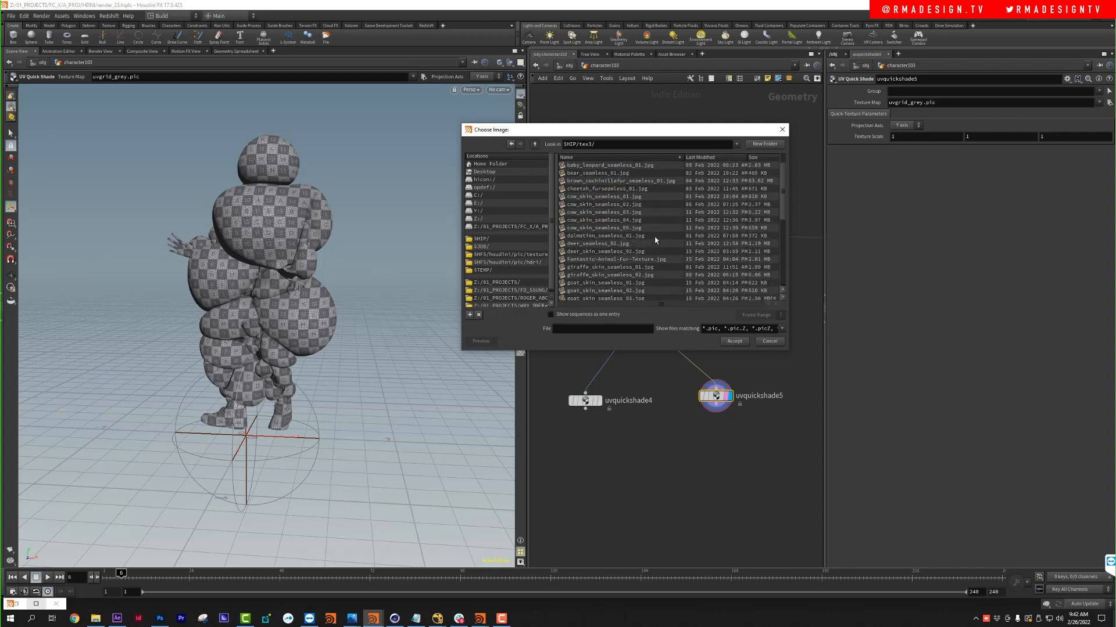
scroll(655, 239, "down", 5)
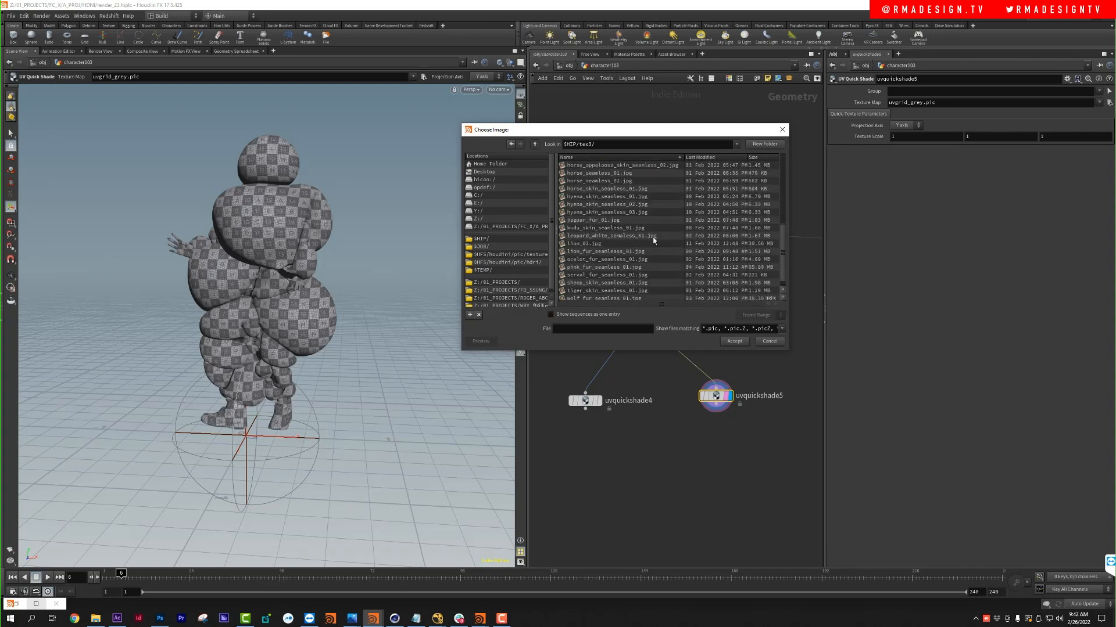
scroll(651, 243, "down", 1)
scroll(648, 245, "up", 15)
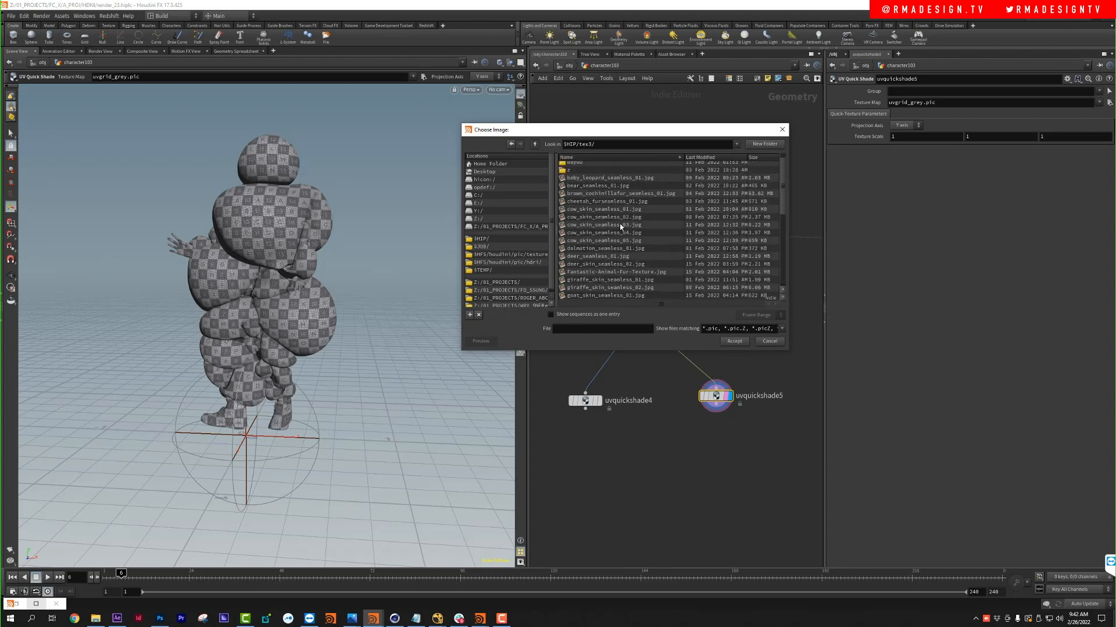
double_click(593, 174)
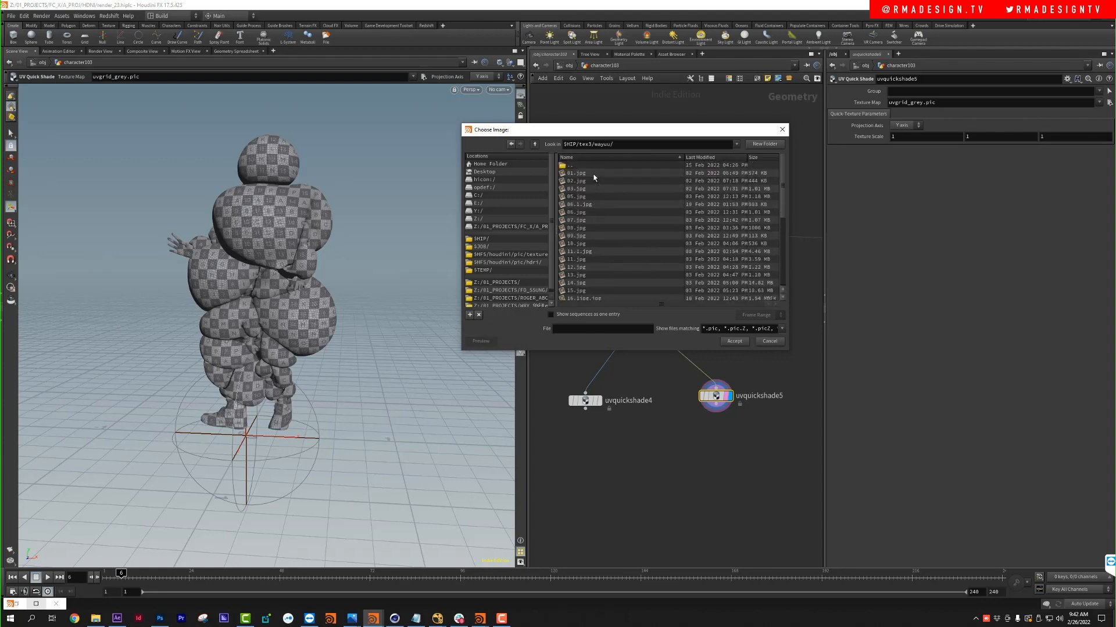
double_click(594, 174)
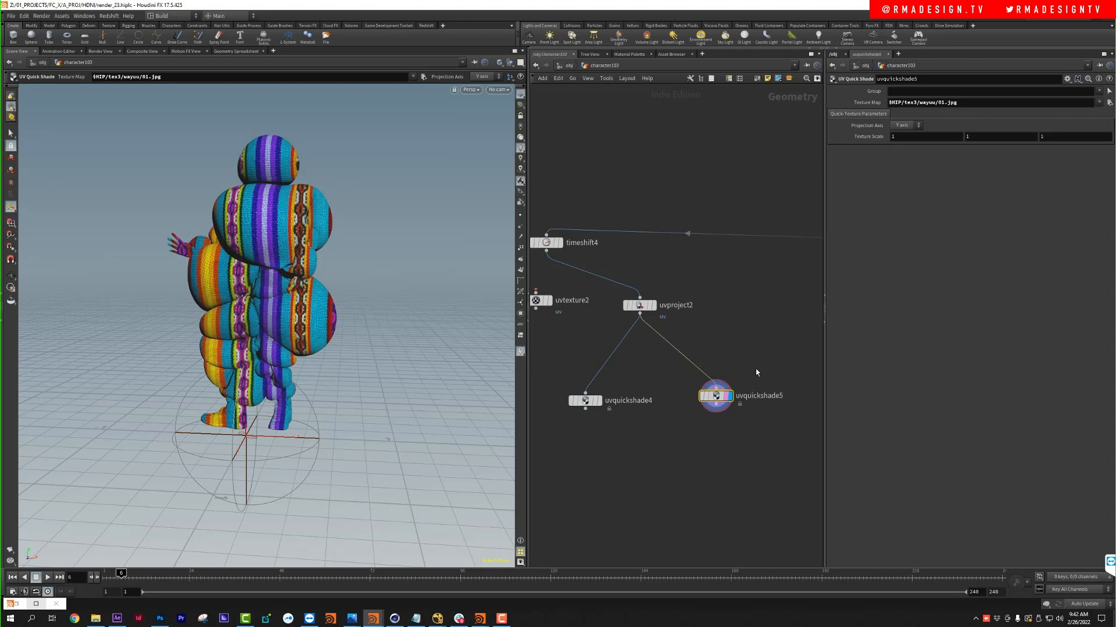
Step: Scale uvproject2's projection plane uniformly to 0.6 and rotate it to about 2.27, 12.9, -88.38
left_click(639, 305)
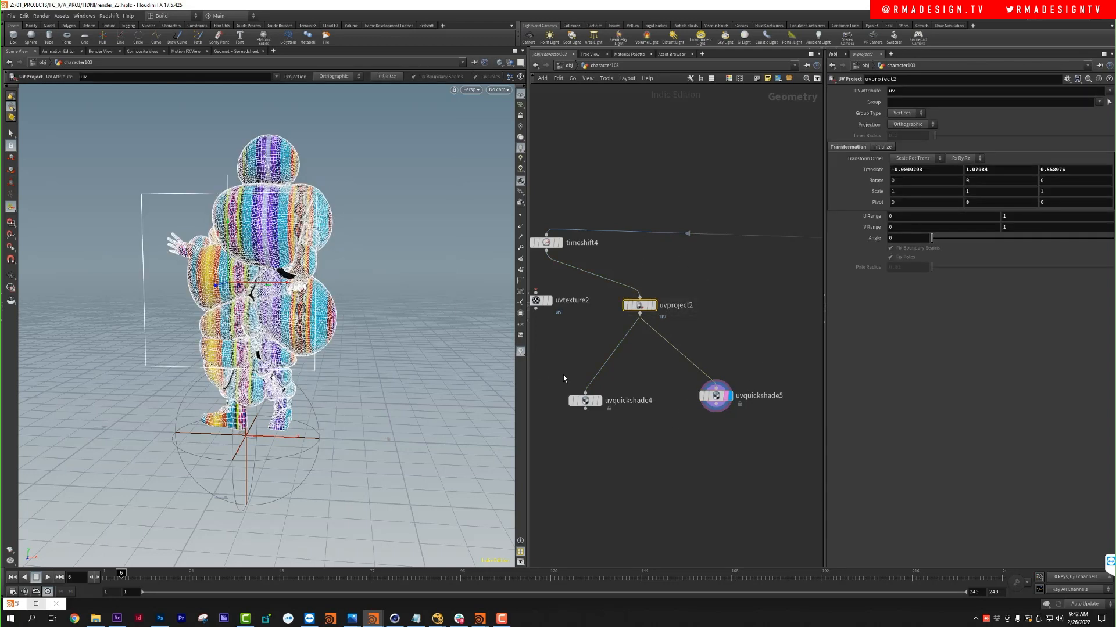
key("s")
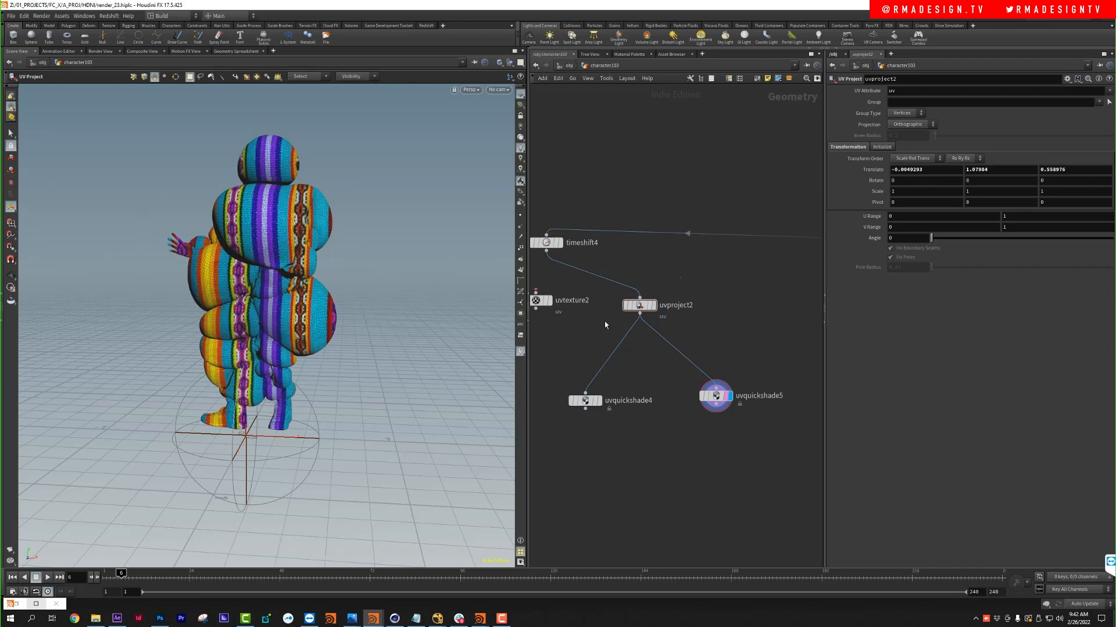
left_click(639, 305)
key("r")
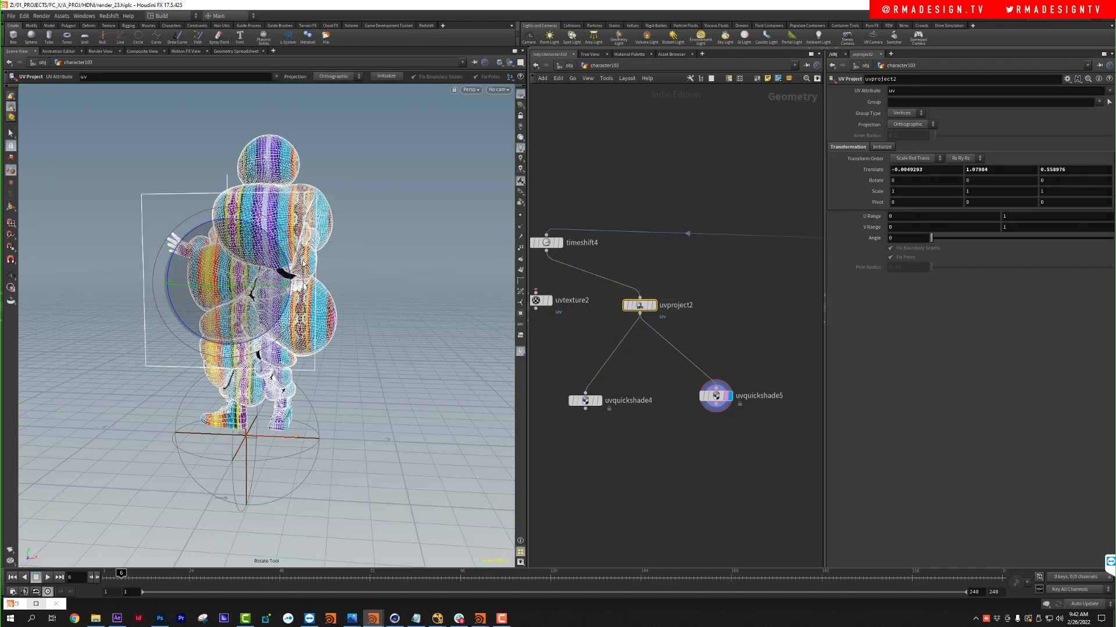
mouse_move(300, 263)
left_mouse_down()
mouse_move(302, 379)
mouse_move(225, 394)
mouse_move(270, 390)
left_mouse_up()
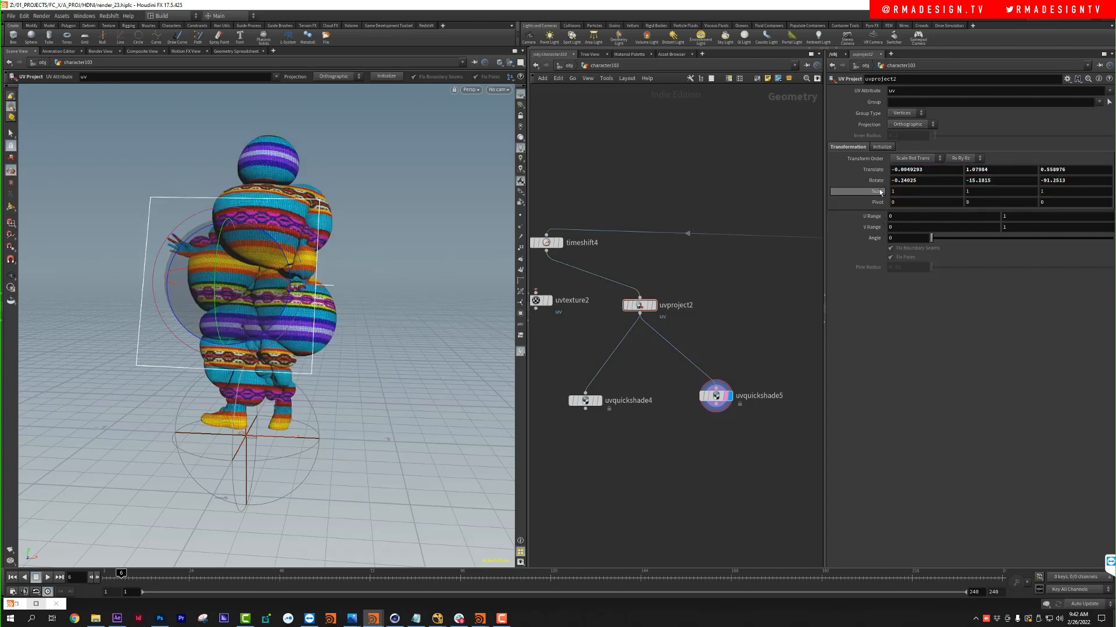
middle_click_drag(877, 191, 854, 186)
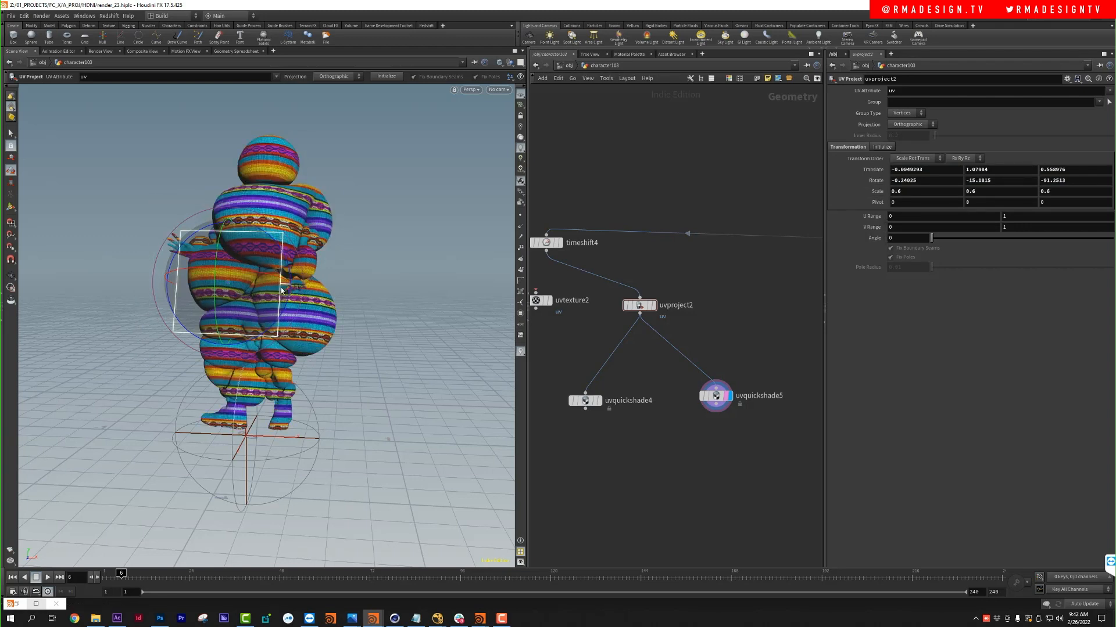
left_click_drag(290, 285, 339, 318)
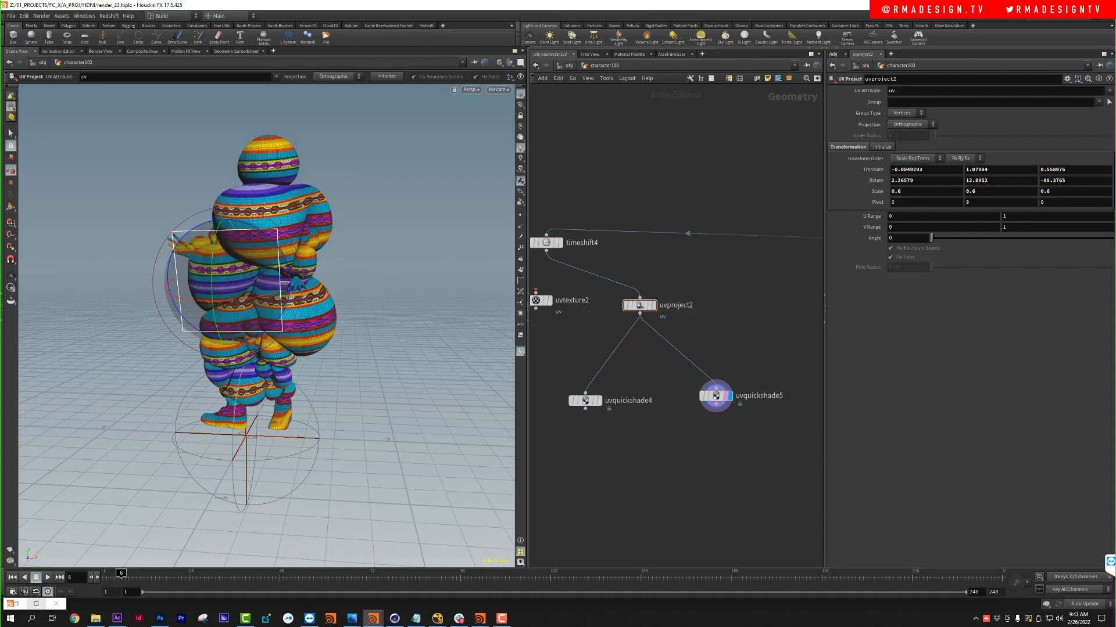
Step: Try wayuu/07.jpg and $HFS/houdini/pic/blackbodyramp.rat in turn as uvquickshade5's texture map
left_click(1107, 103)
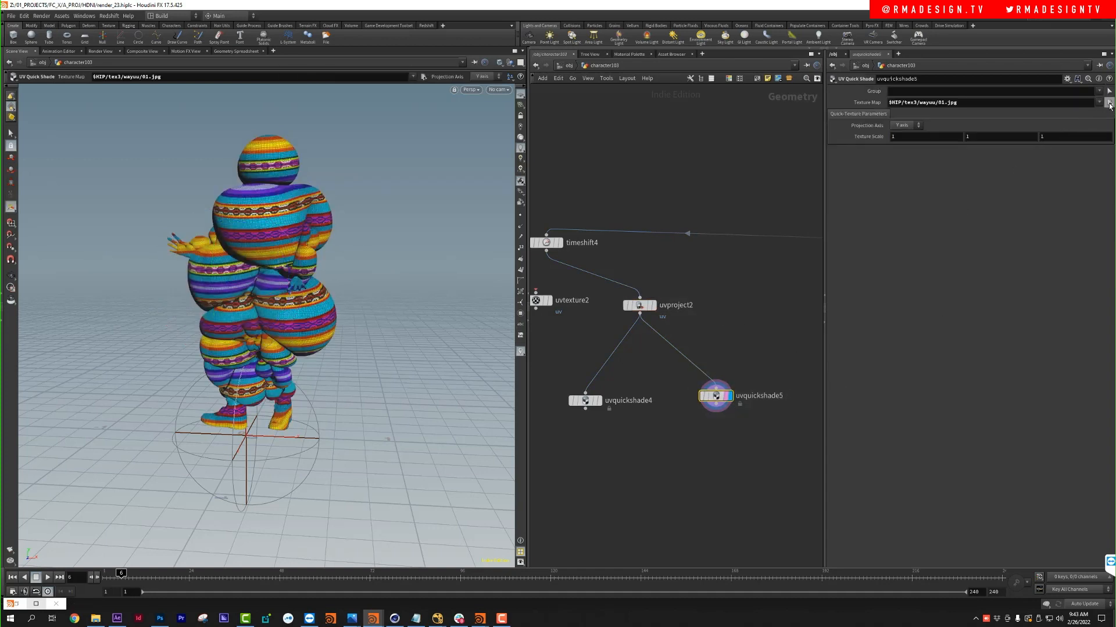
double_click(586, 219)
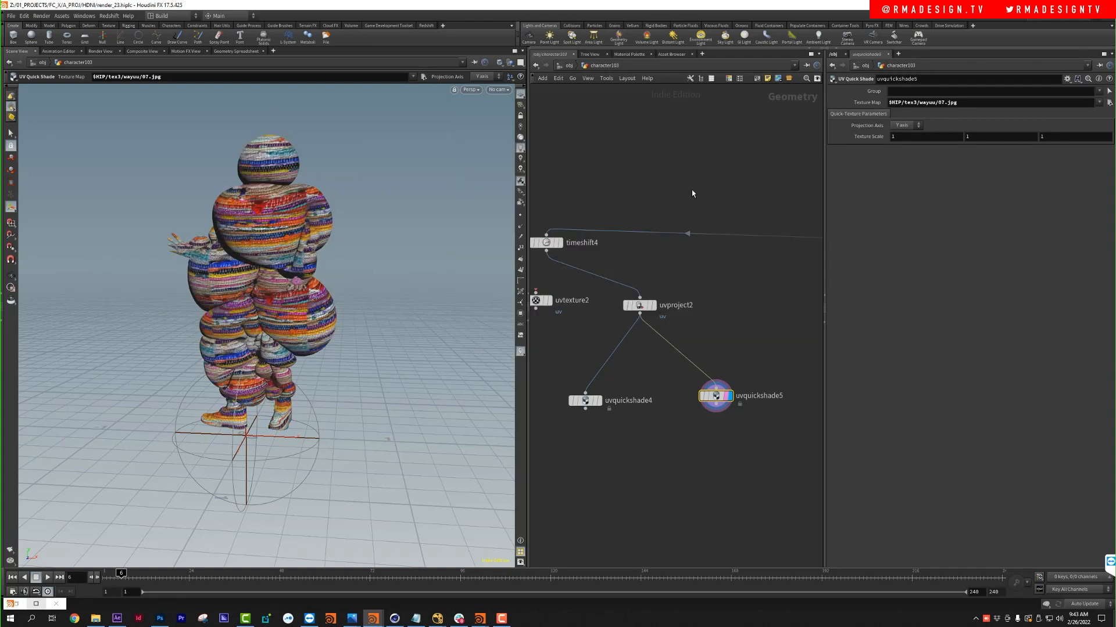
left_click(1109, 103)
left_click(510, 254)
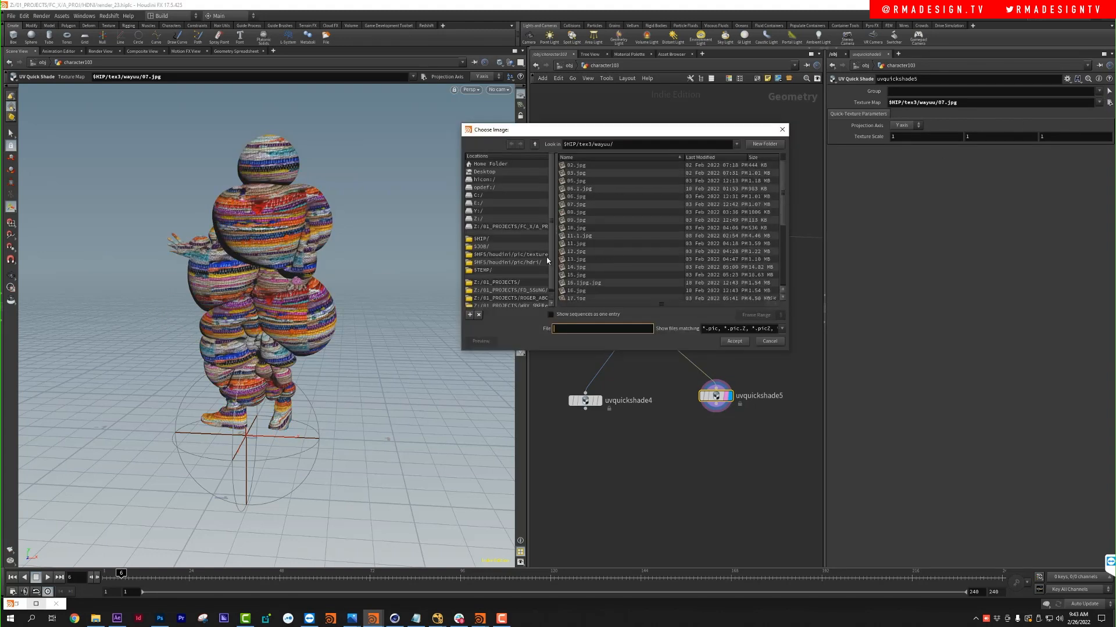
left_click(534, 144)
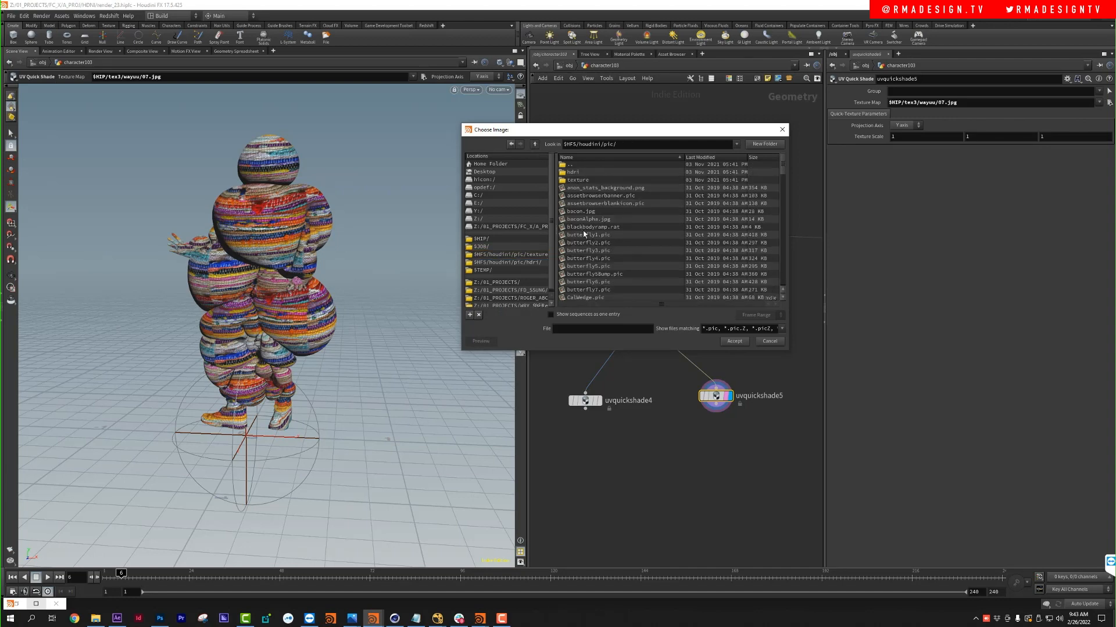
double_click(587, 236)
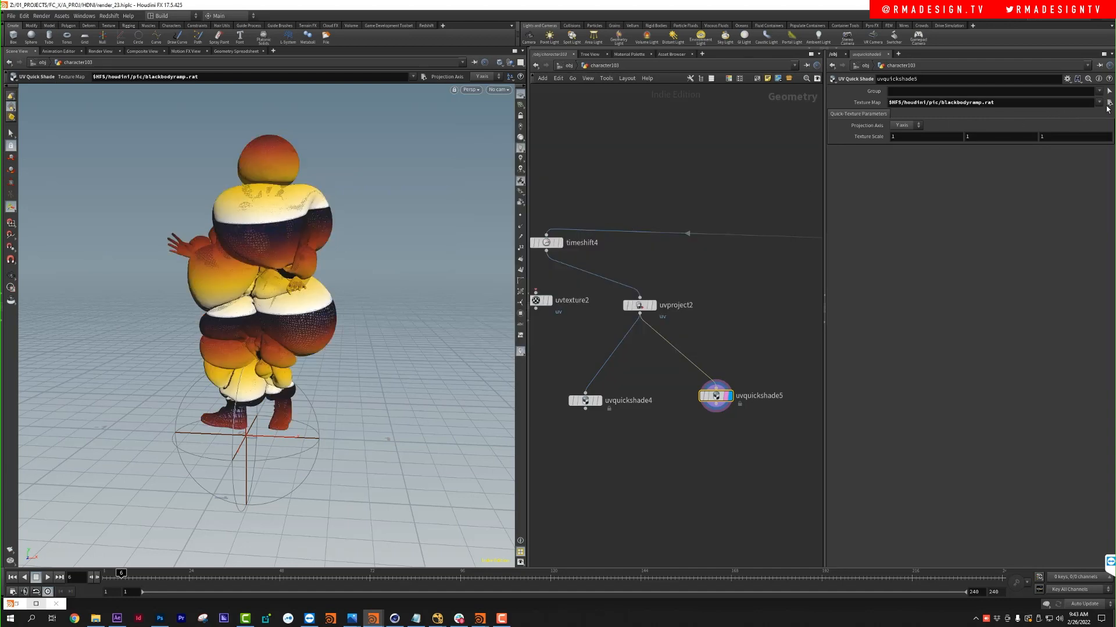
Step: Return to the $HIP/tex3/wayuu folder and try 29.jpg as uvquickshade5's texture map
left_click(1109, 103)
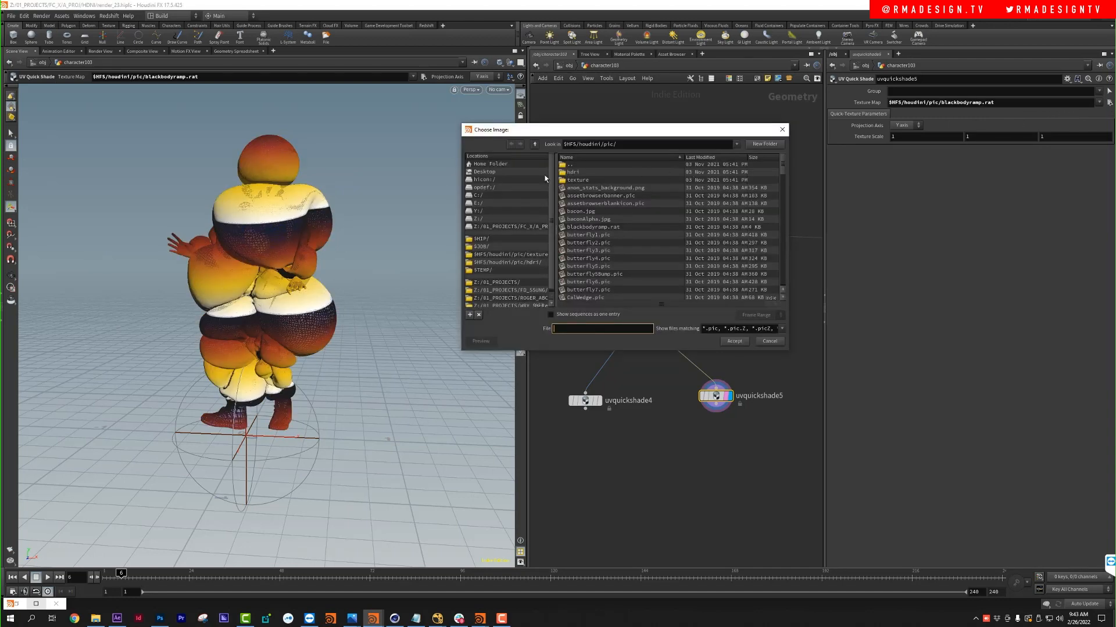
left_click(483, 239)
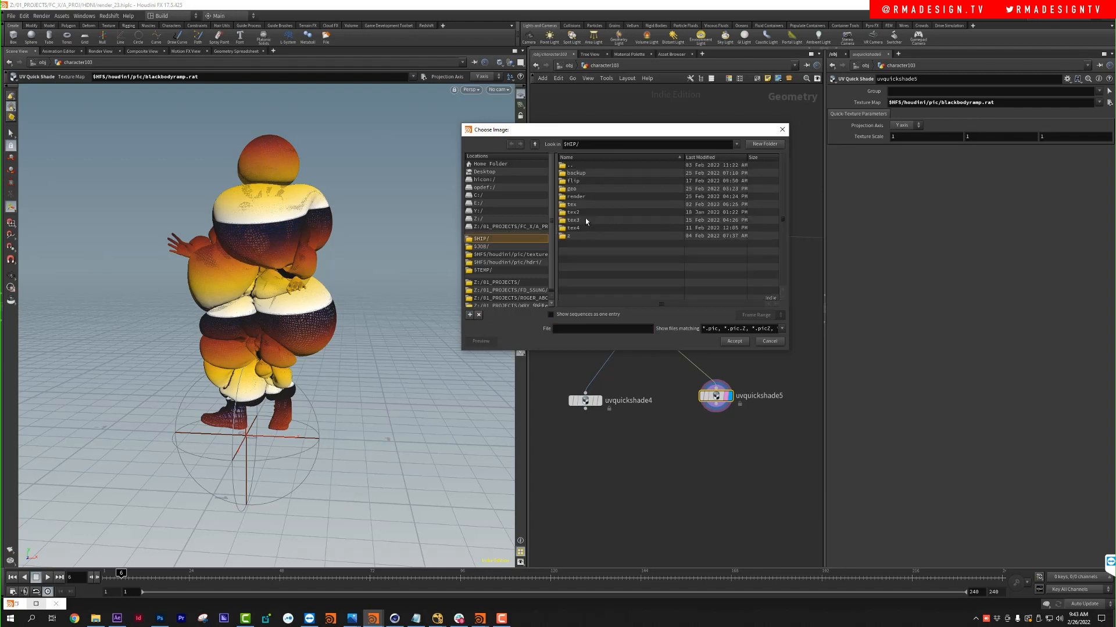
double_click(585, 203)
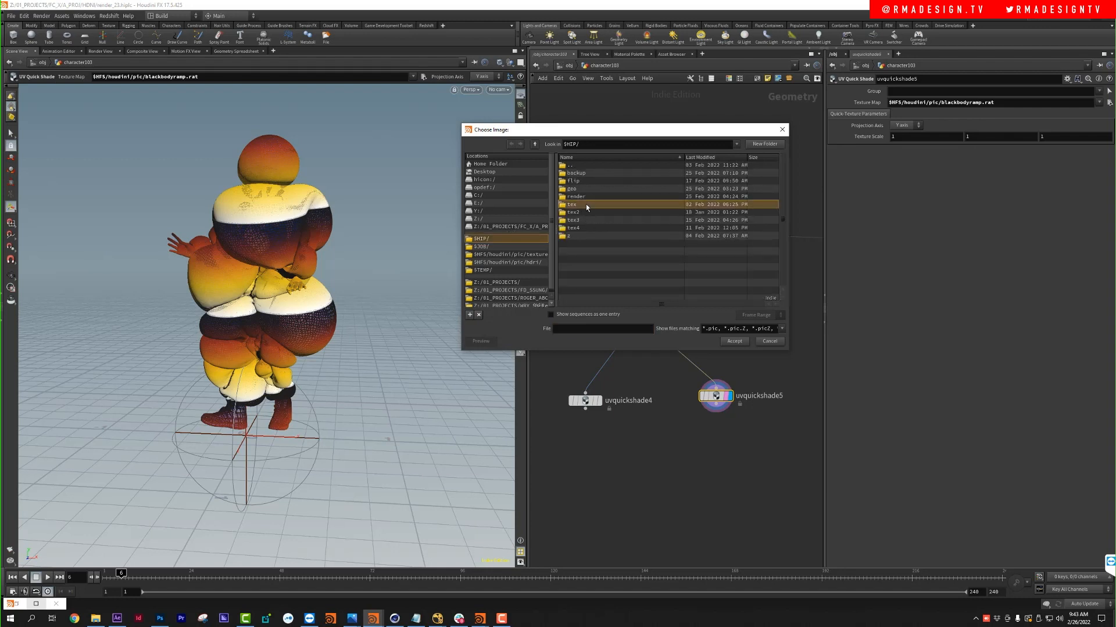
double_click(591, 165)
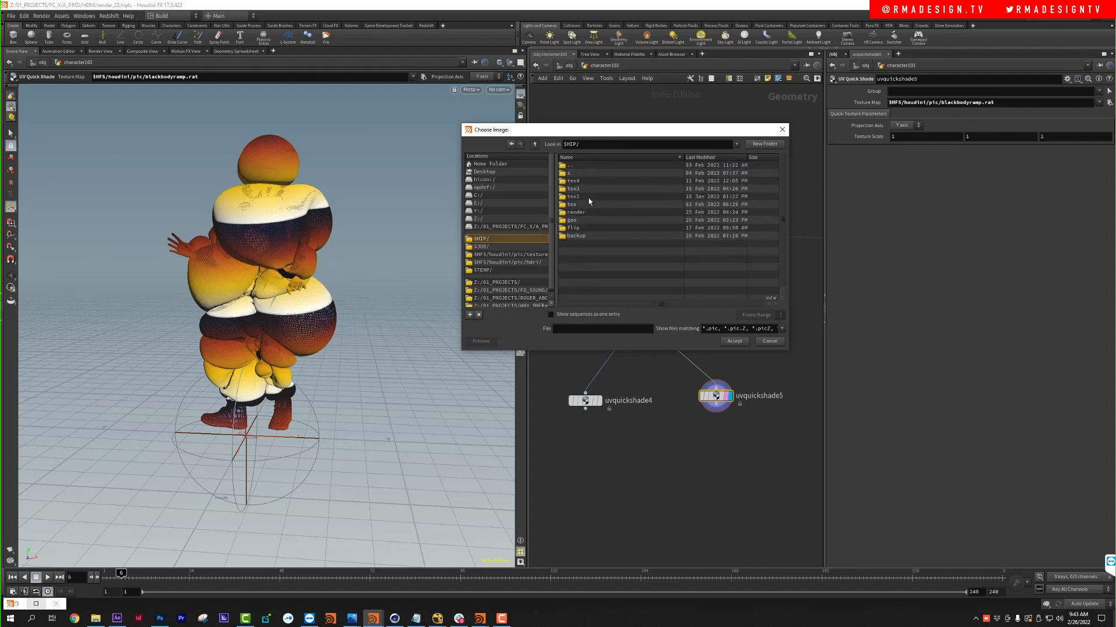
double_click(585, 188)
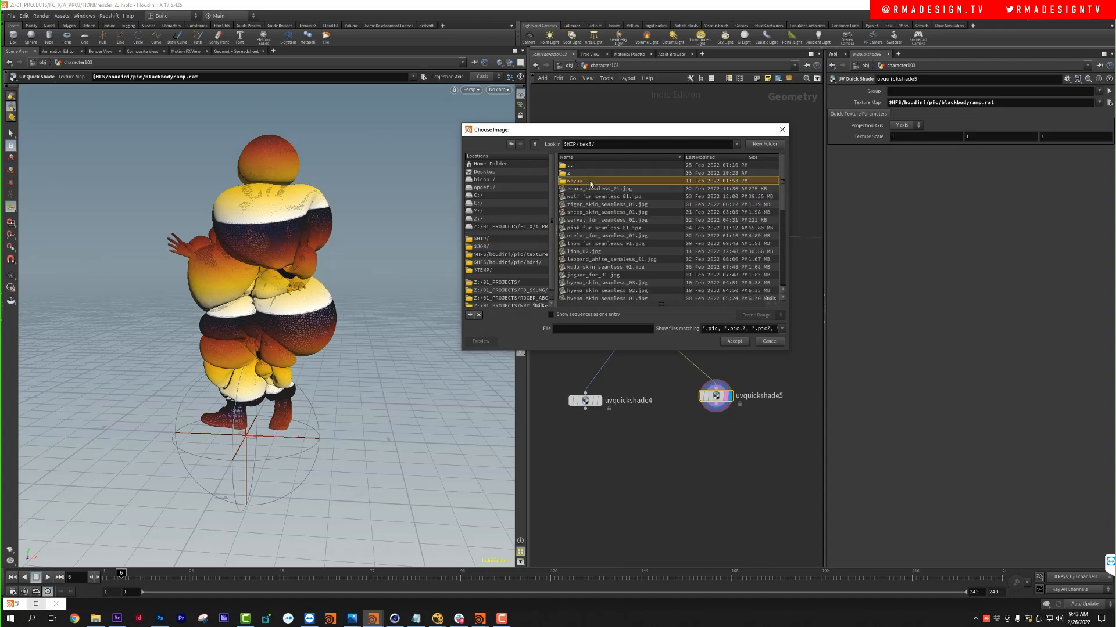
double_click(589, 181)
double_click(591, 211)
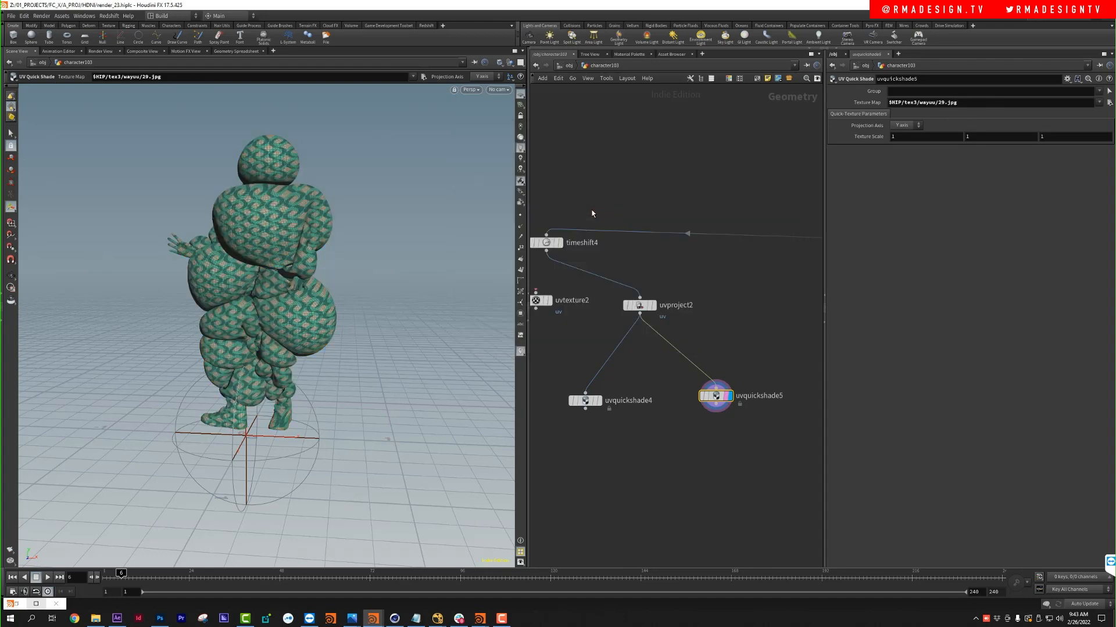
Step: Try the wayuu textures 25.jpg and 05.jpg in turn as uvquickshade5's texture map
left_click(1108, 104)
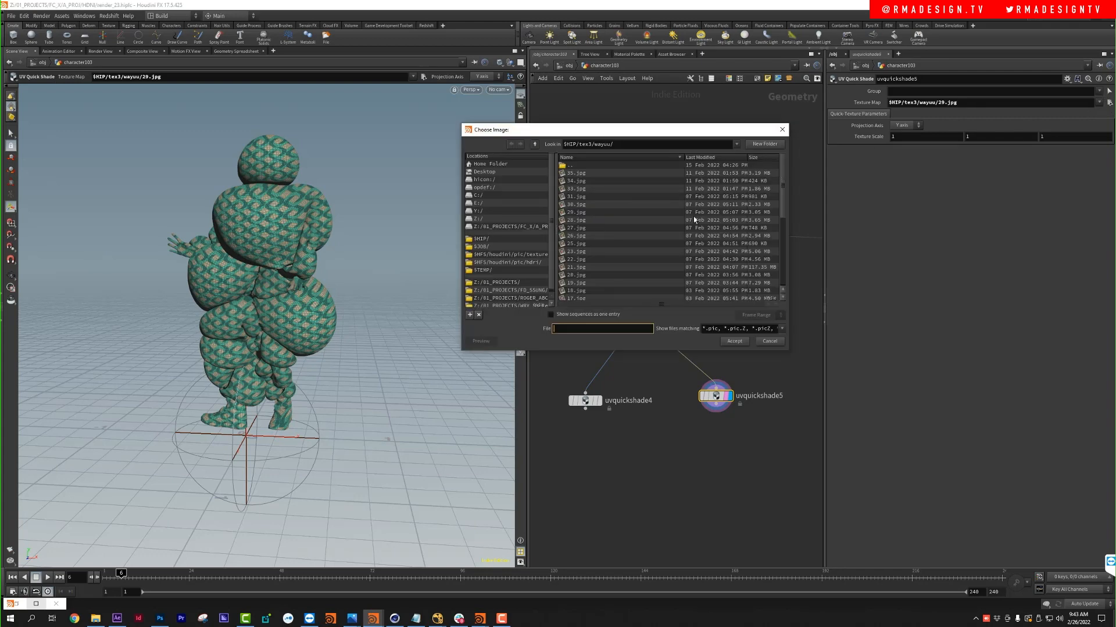
double_click(595, 227)
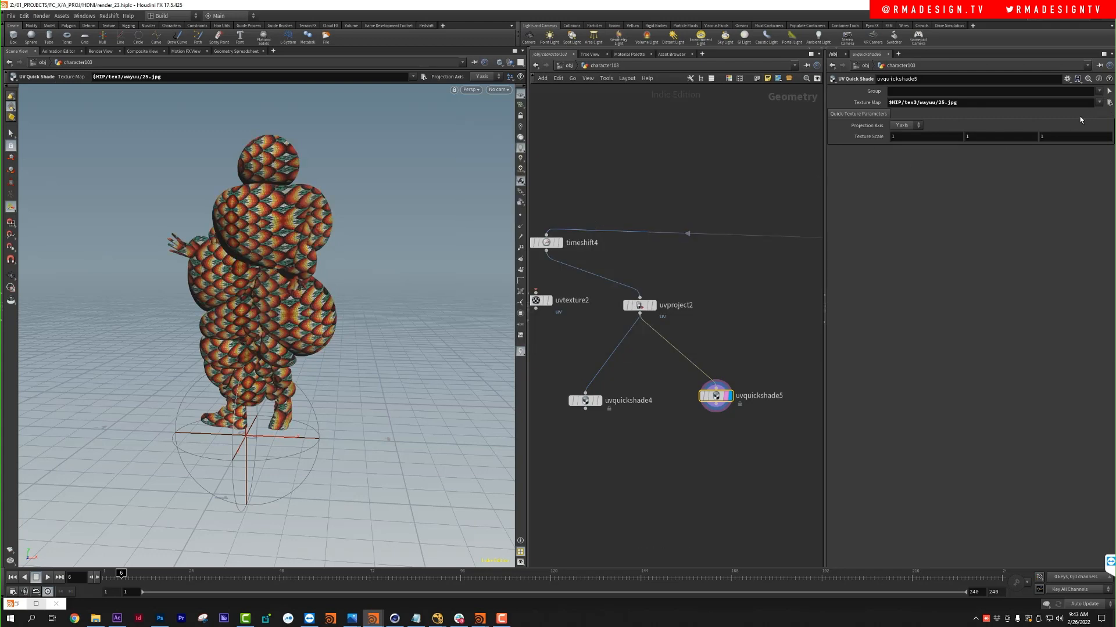
left_click(1108, 103)
scroll(597, 278, "down", 6)
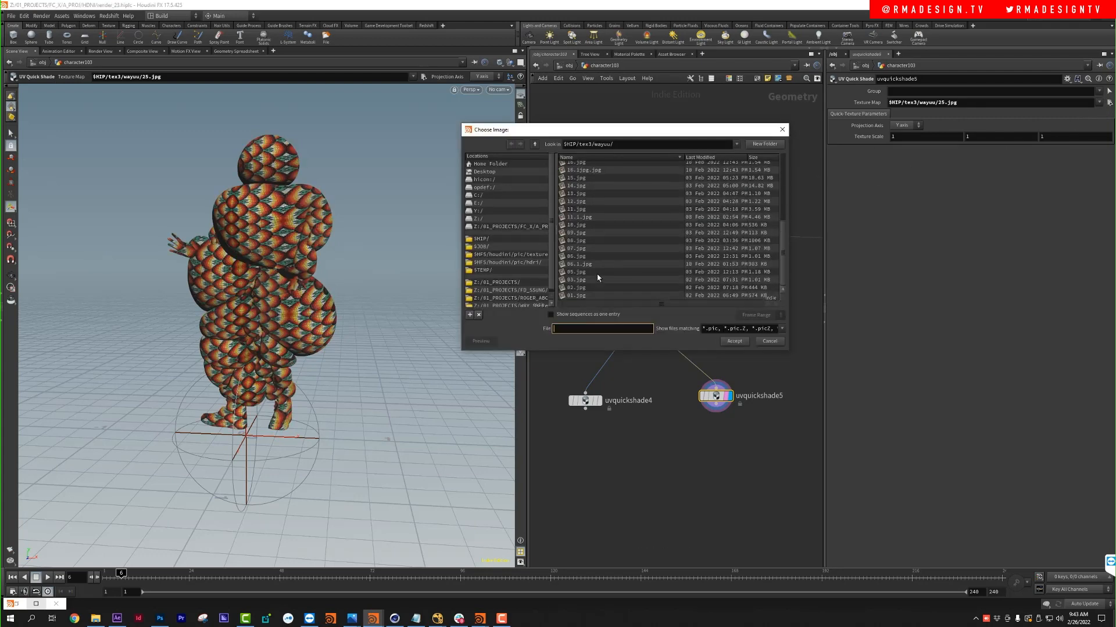
double_click(593, 277)
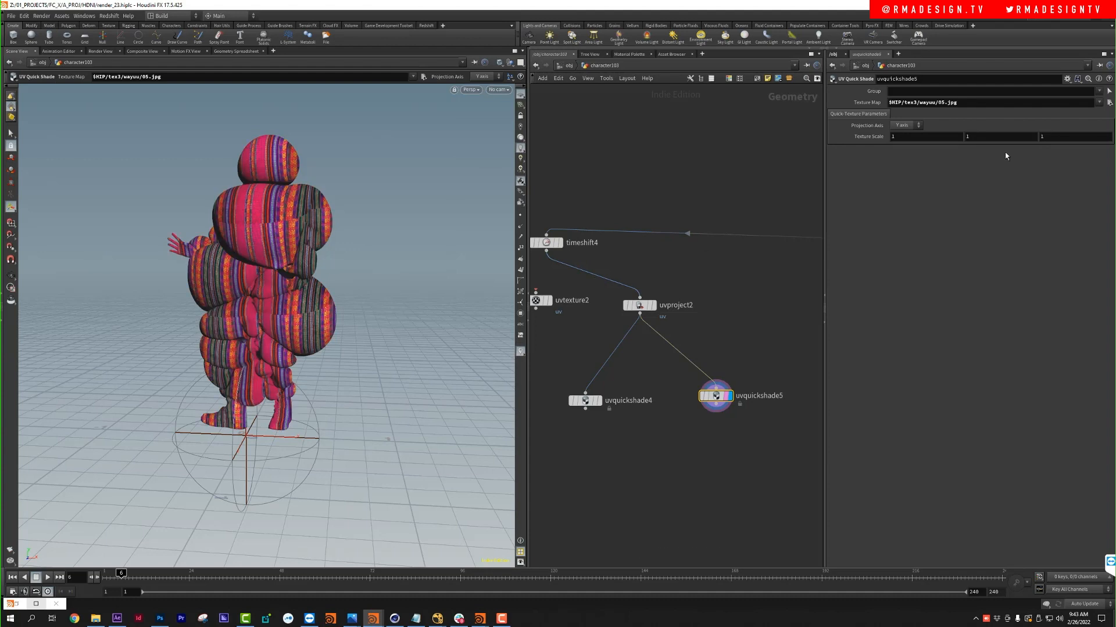
Step: Set uvquickshade5's texture map to the wayuu image 06.1.jpg
left_click(1108, 102)
scroll(606, 287, "down", 5)
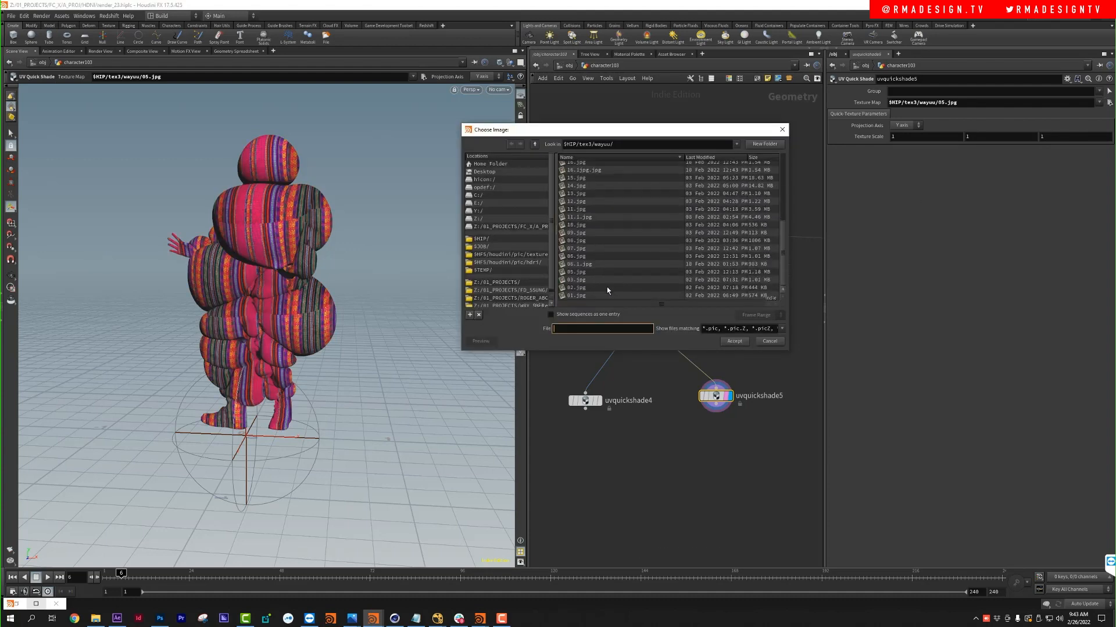
double_click(587, 264)
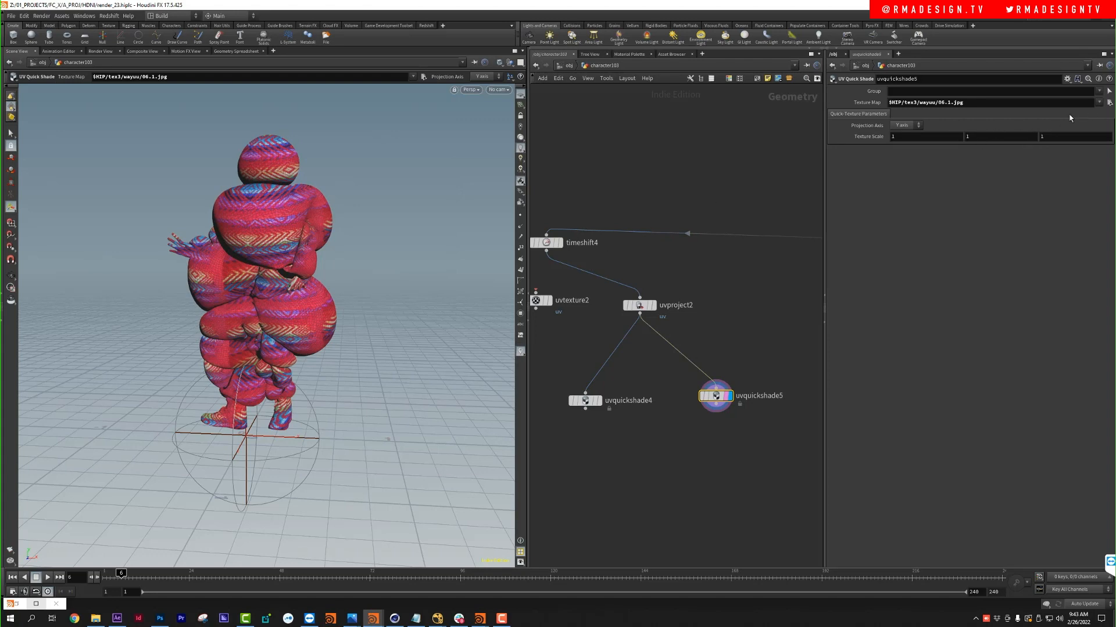
Step: Set uvquickshade5's texture map to the wayuu image 10.jpg
scroll(605, 256, "down", 5)
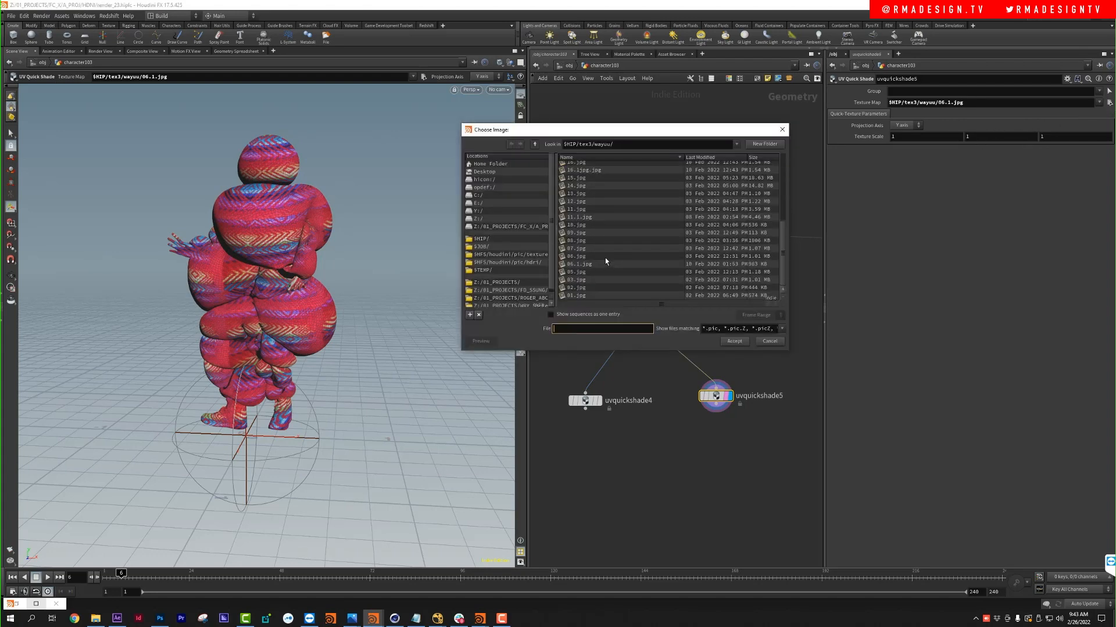
double_click(591, 235)
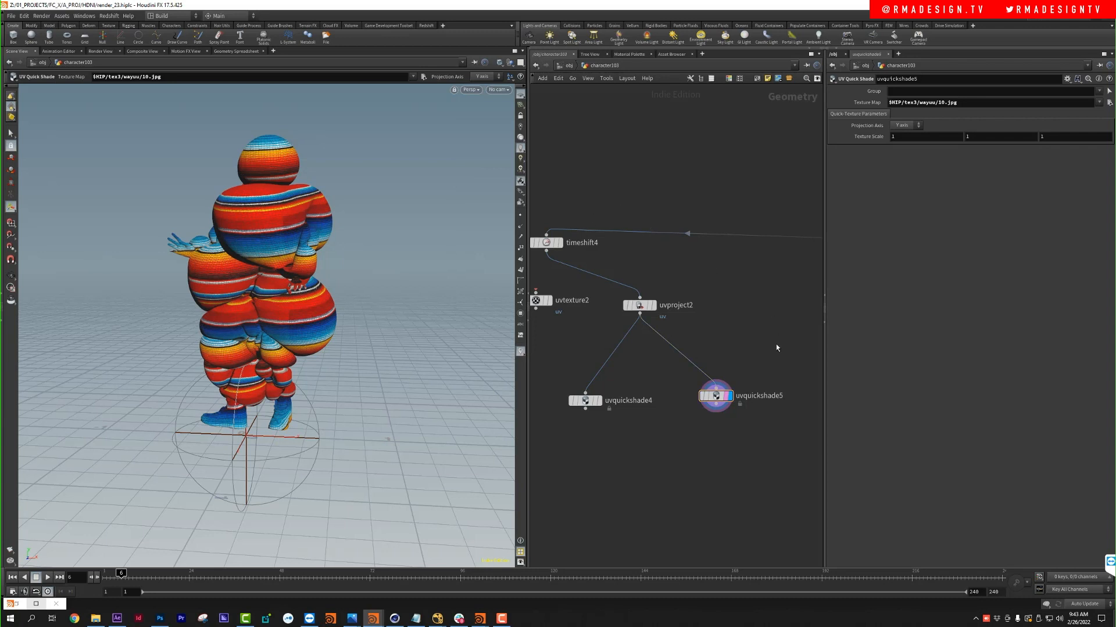
Step: Wire uvtexture2 between timeshift4 and uvquickshade4, spacing the two UV branches apart, and display uvquickshade4
middle_click_drag(779, 347, 779, 315)
left_click_drag(642, 279, 708, 280)
middle_click_drag(576, 312, 615, 309)
left_click_drag(589, 215, 628, 358)
left_click(626, 365)
left_click(642, 365)
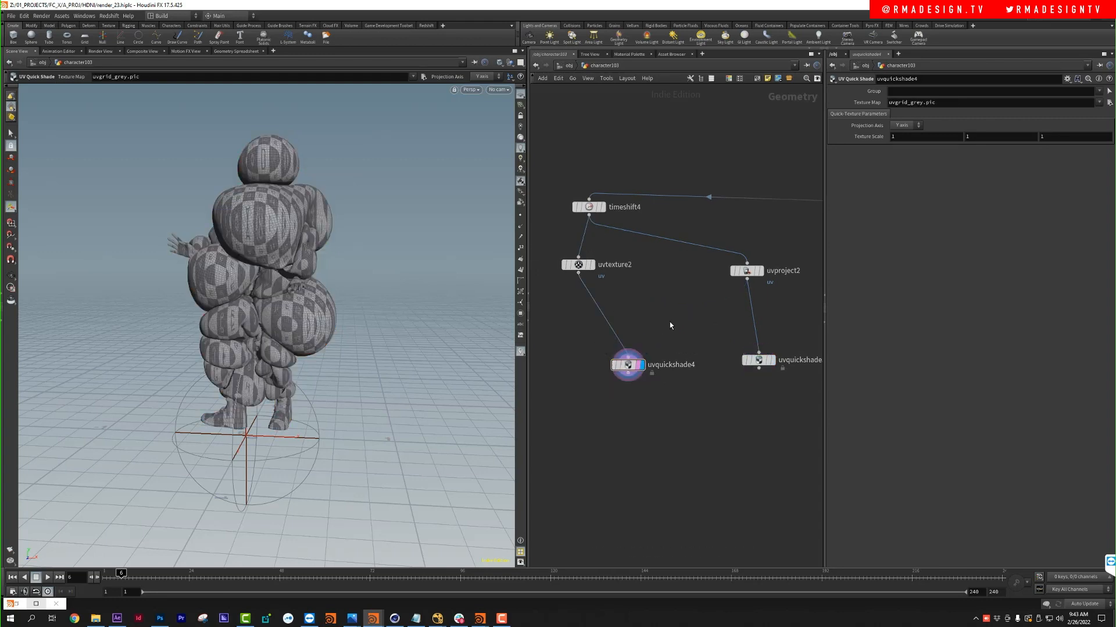
Step: Try Polar, Cylindrical and Rows & Columns in turn as uvtexture2's texture type
left_click_drag(649, 305, 561, 260)
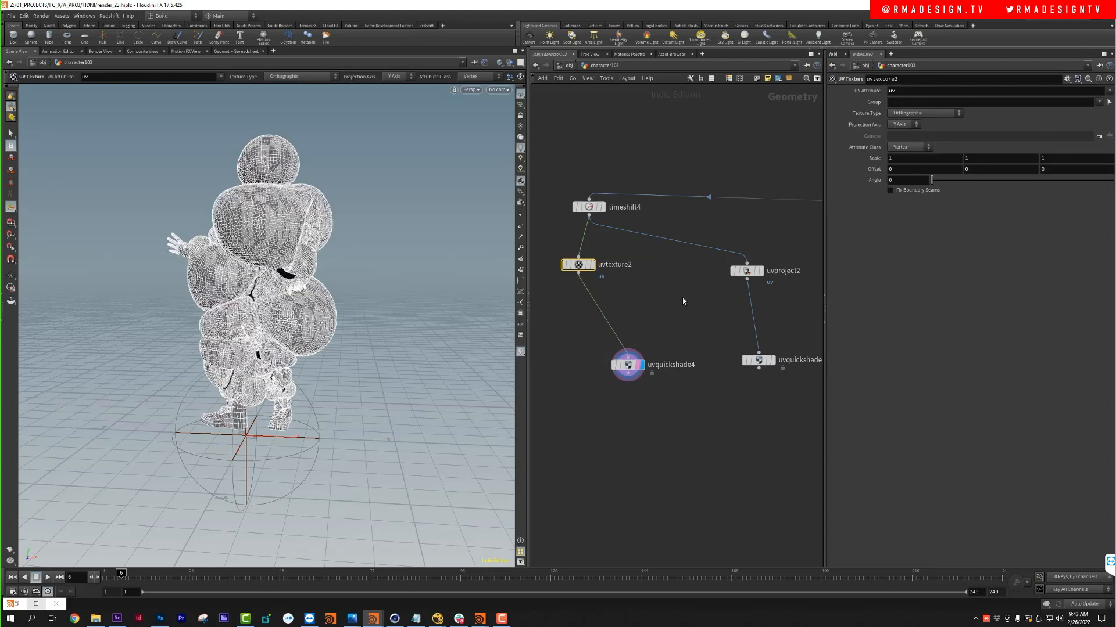
left_click(919, 112)
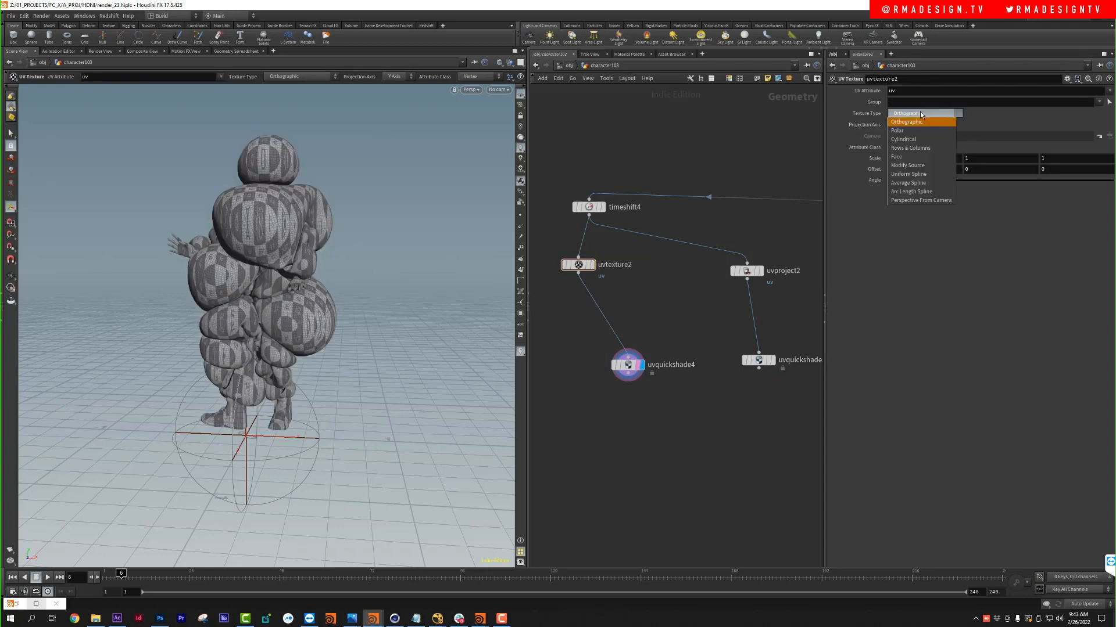
left_click(918, 128)
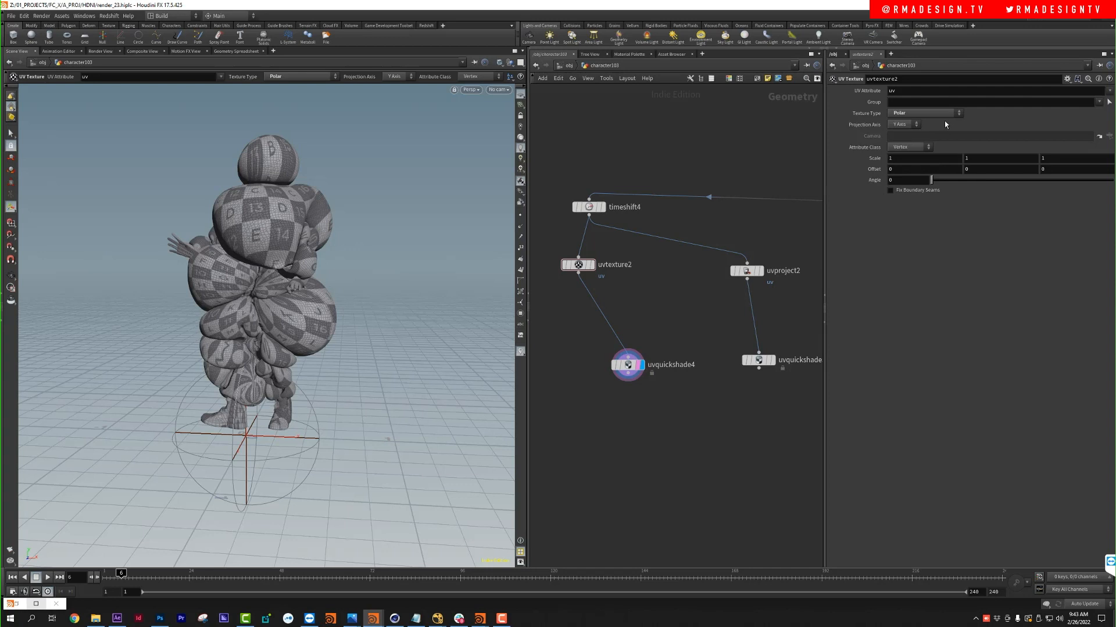
left_click(929, 113)
left_click(937, 140)
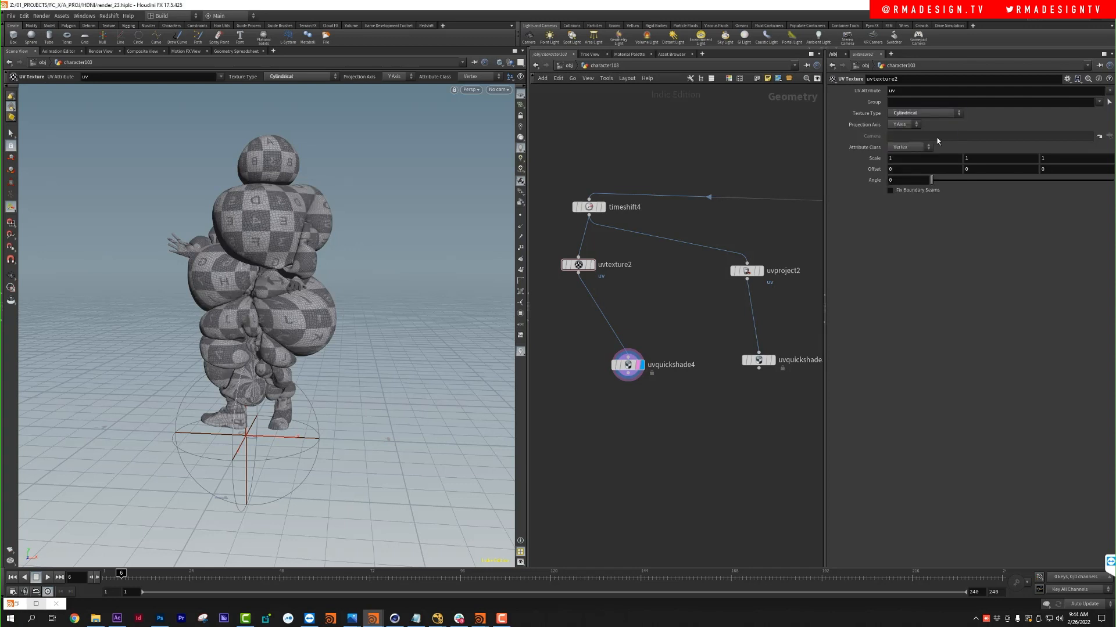
left_click(936, 119)
left_click(930, 145)
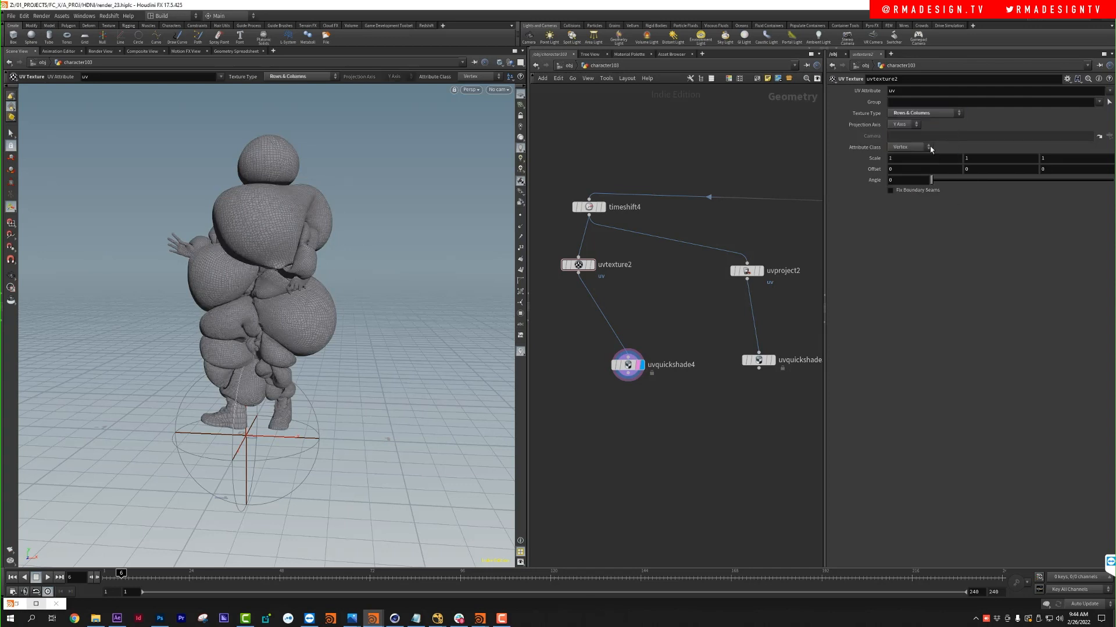
Step: Try Face and Polar as uvtexture2's texture type, and settle on Cylindrical
left_click(936, 115)
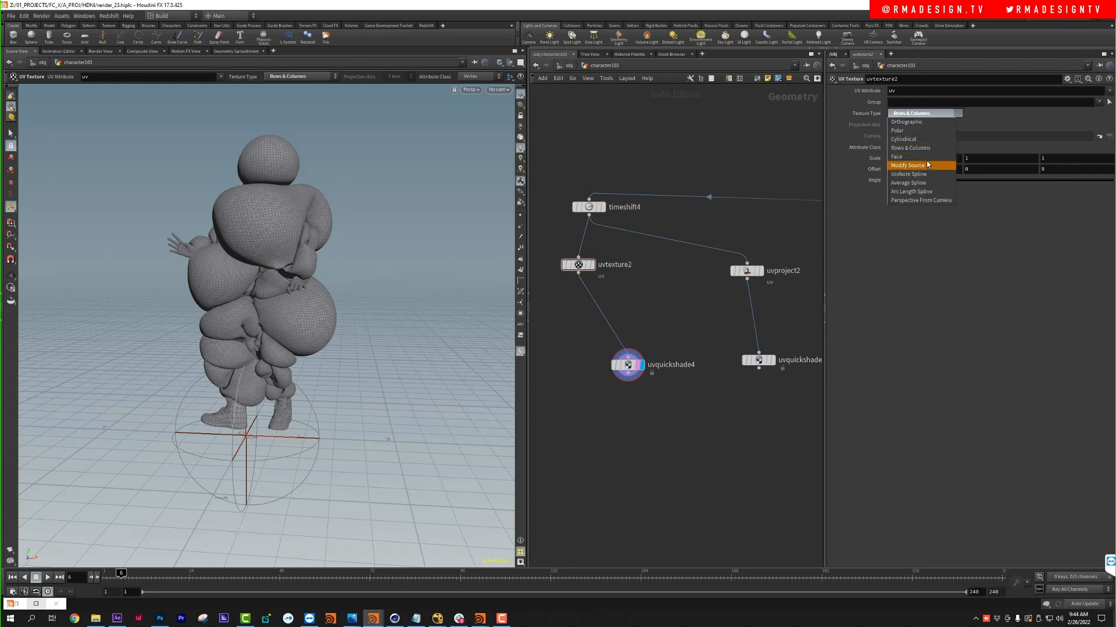
left_click(929, 162)
left_click(930, 112)
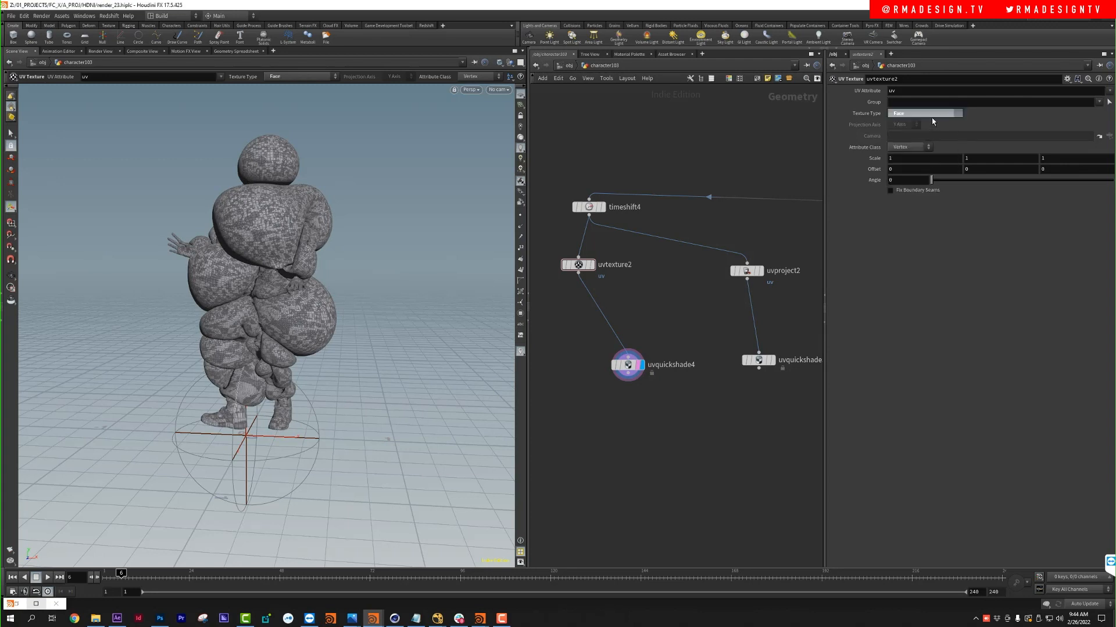
left_click(932, 130)
left_click(941, 115)
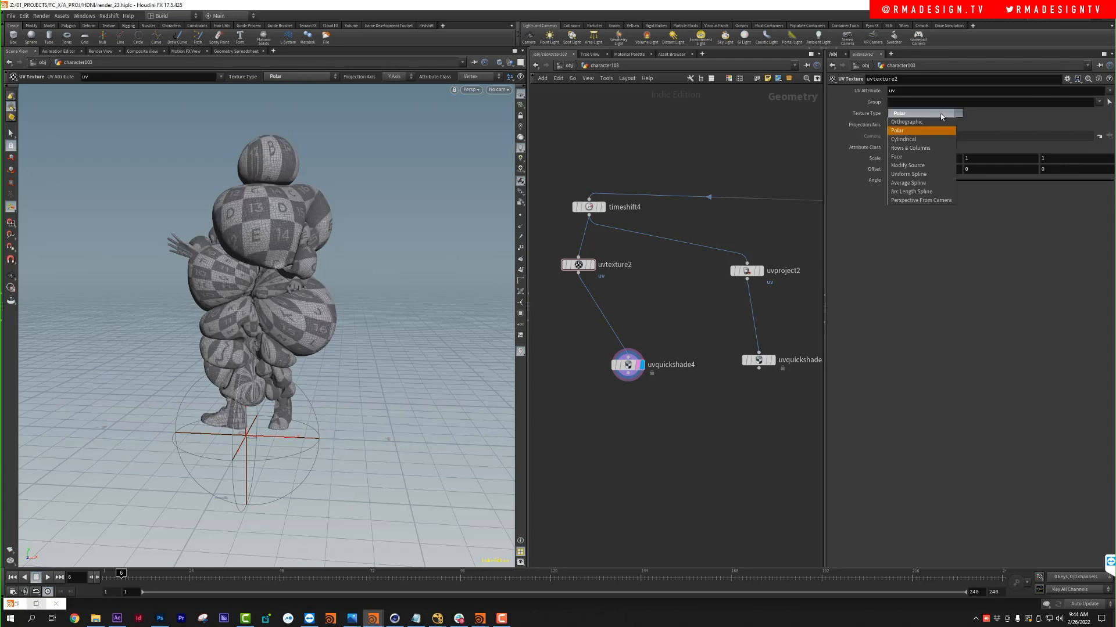
left_click(932, 140)
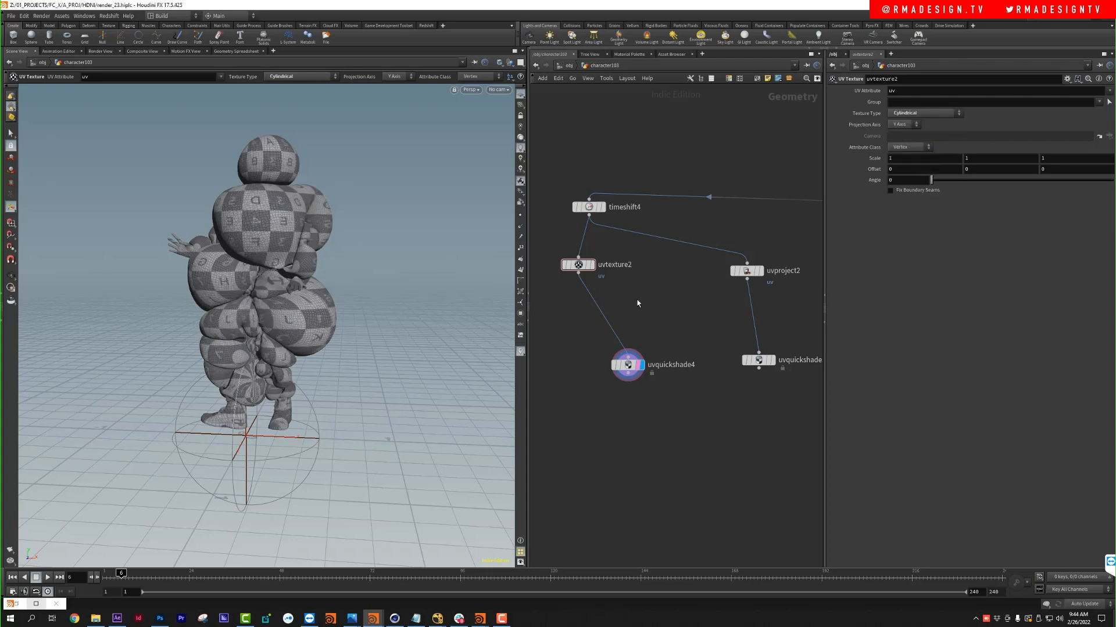
Step: Connect uvtexture2 to uvquickshade5 in place of uvproject2 and display uvquickshade5
left_click_drag(578, 273, 762, 363)
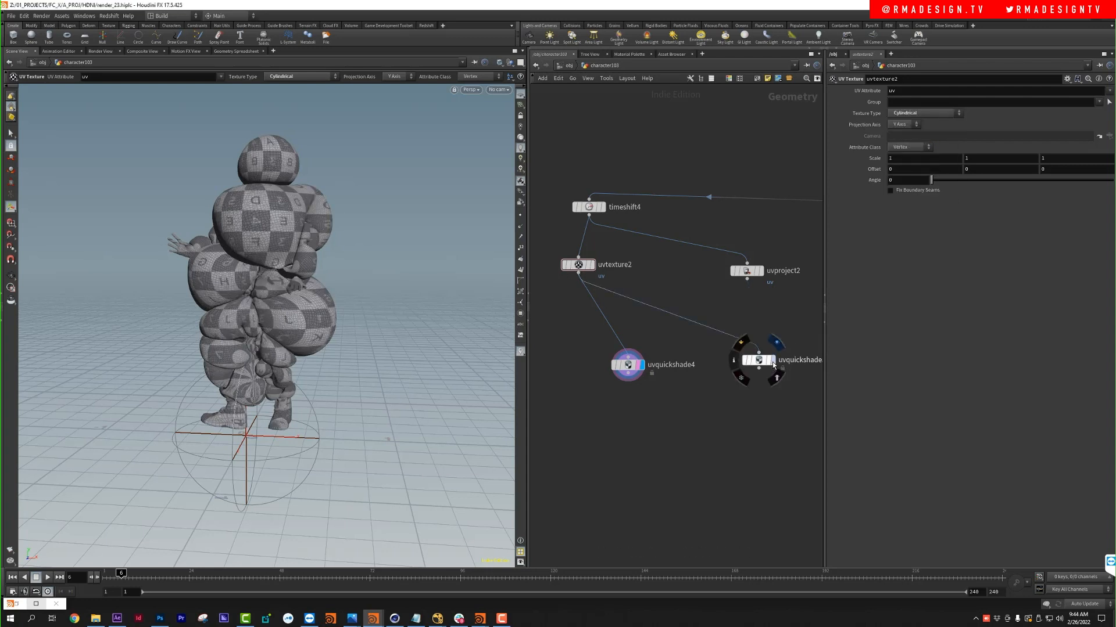
left_click(771, 360)
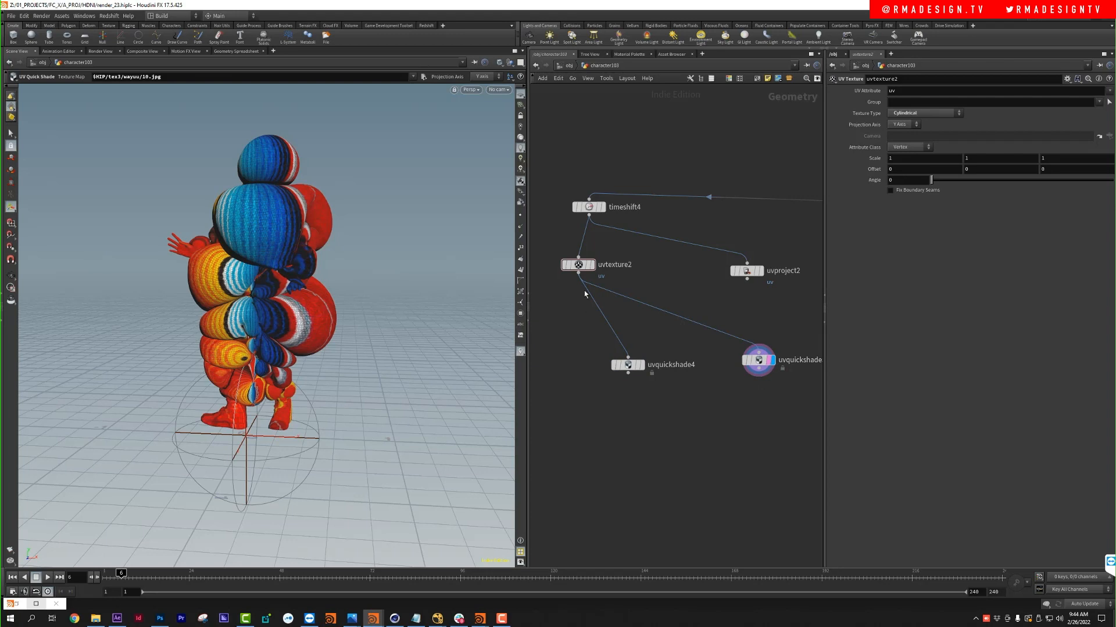
Step: Try uvtexture2 with an angle of about 100.4, and with the Polar texture type at an angle of about 74.4
left_click(578, 265)
left_click_drag(931, 180, 983, 188)
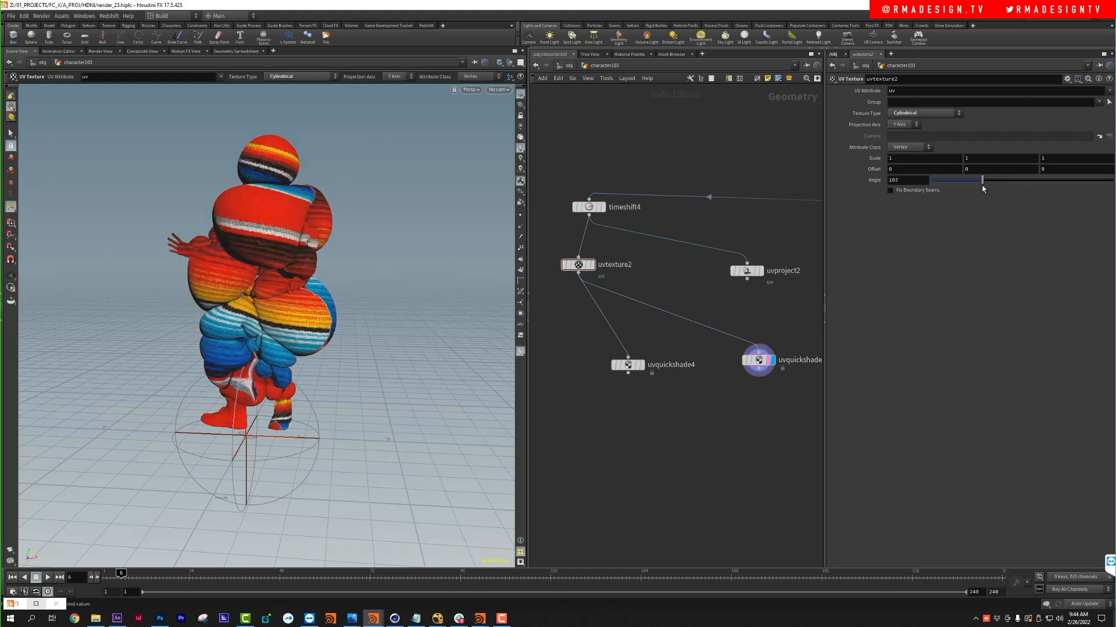
left_click(910, 113)
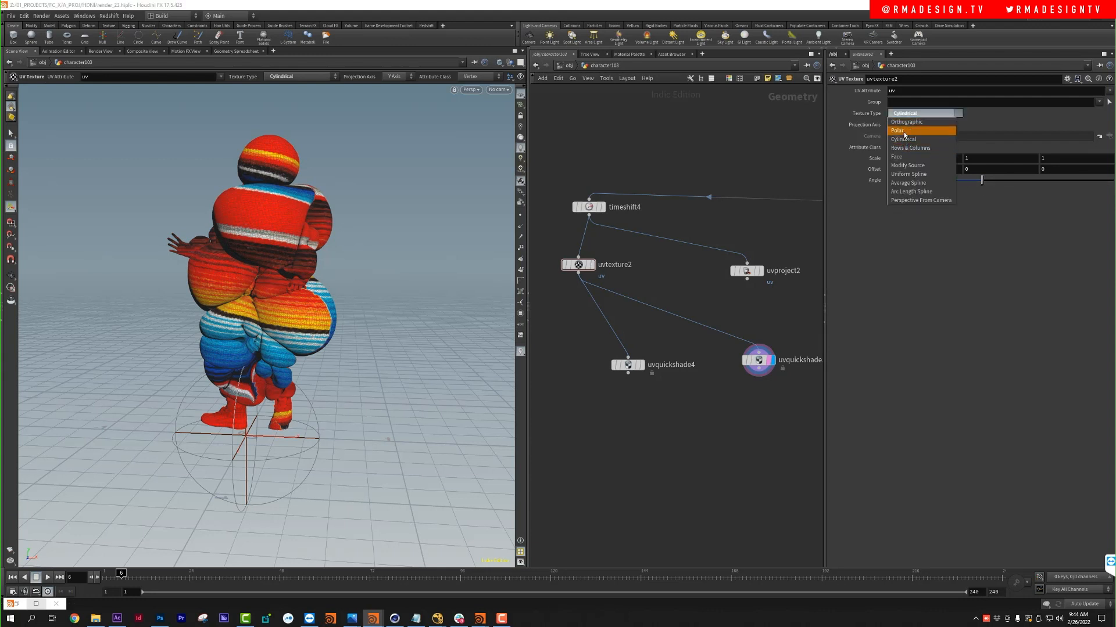
left_click(904, 131)
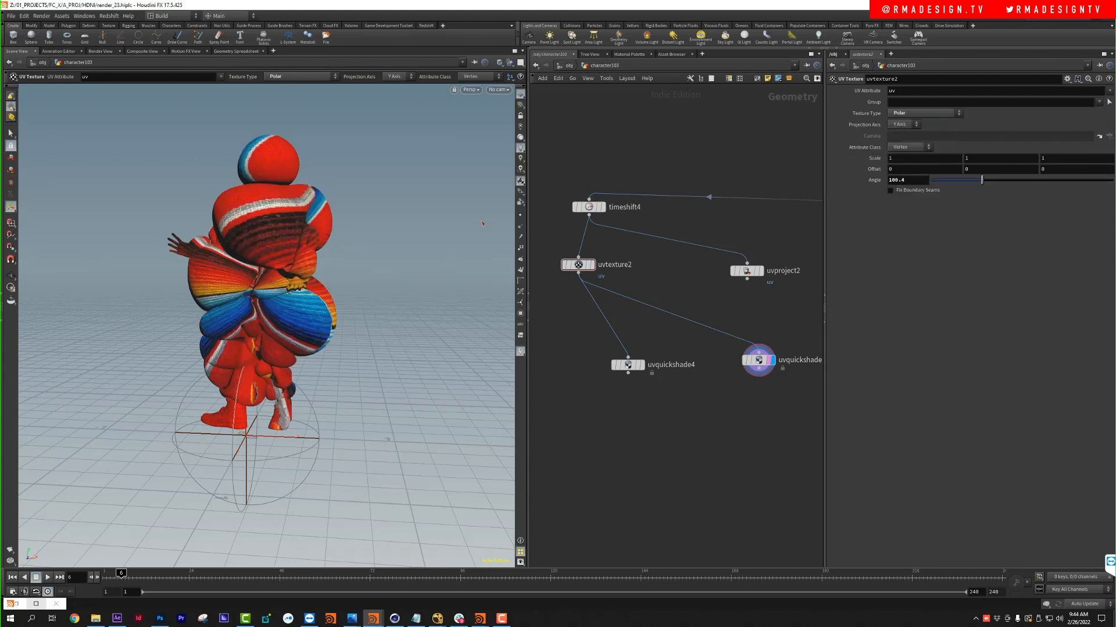
left_click_drag(981, 180, 969, 185)
Step: Try Rows & Columns on uvtexture2, return to Cylindrical and set the angle to about 311.5
left_click(911, 112)
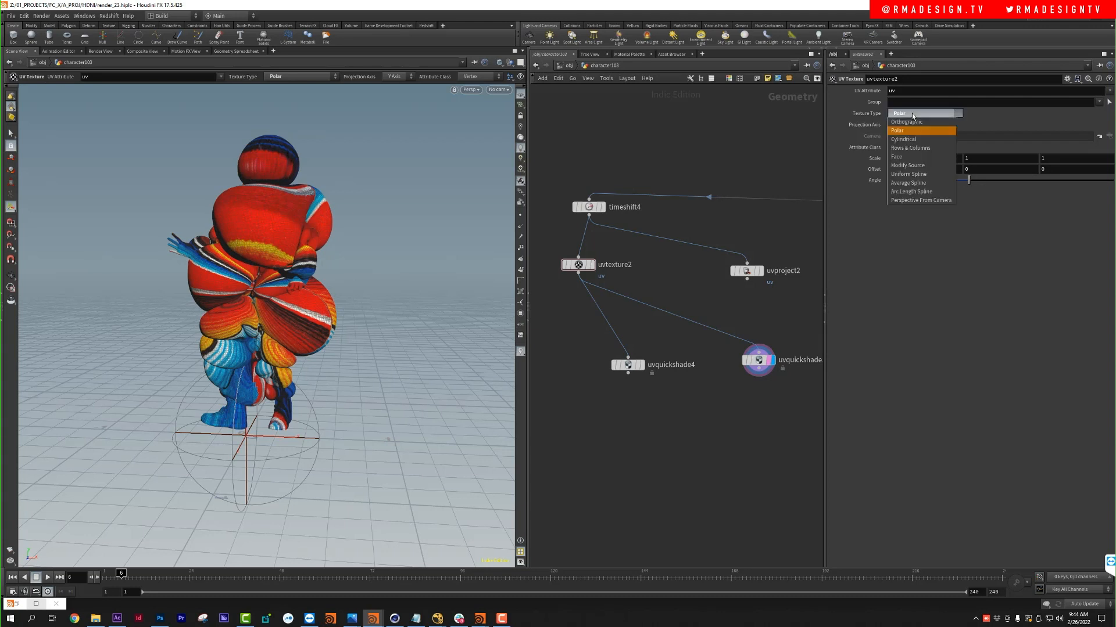
left_click(912, 147)
left_click(920, 114)
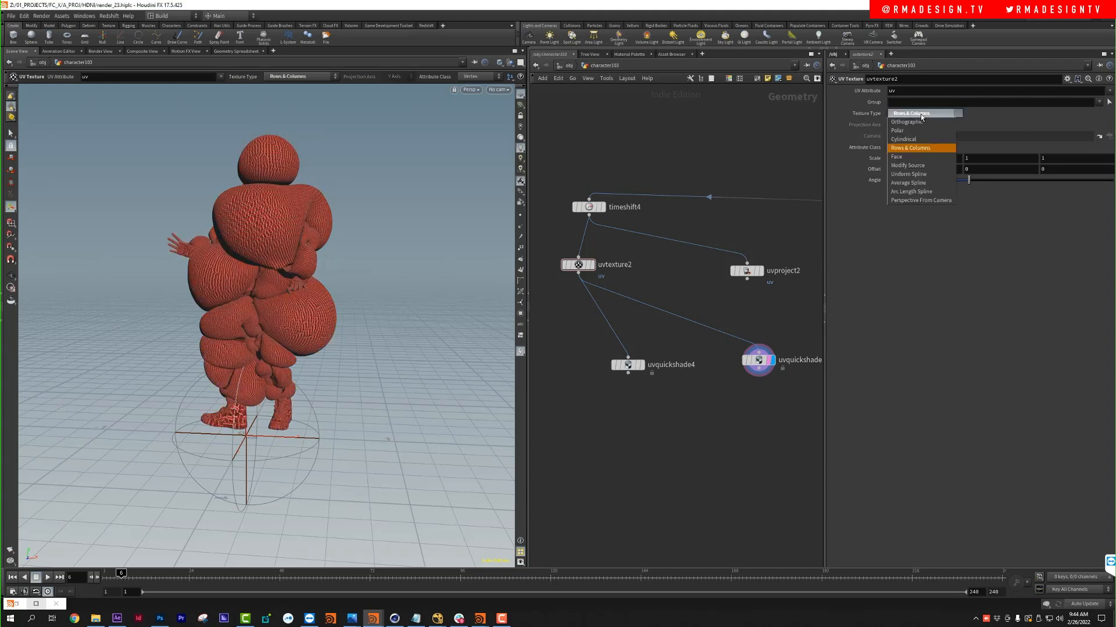
left_click(910, 141)
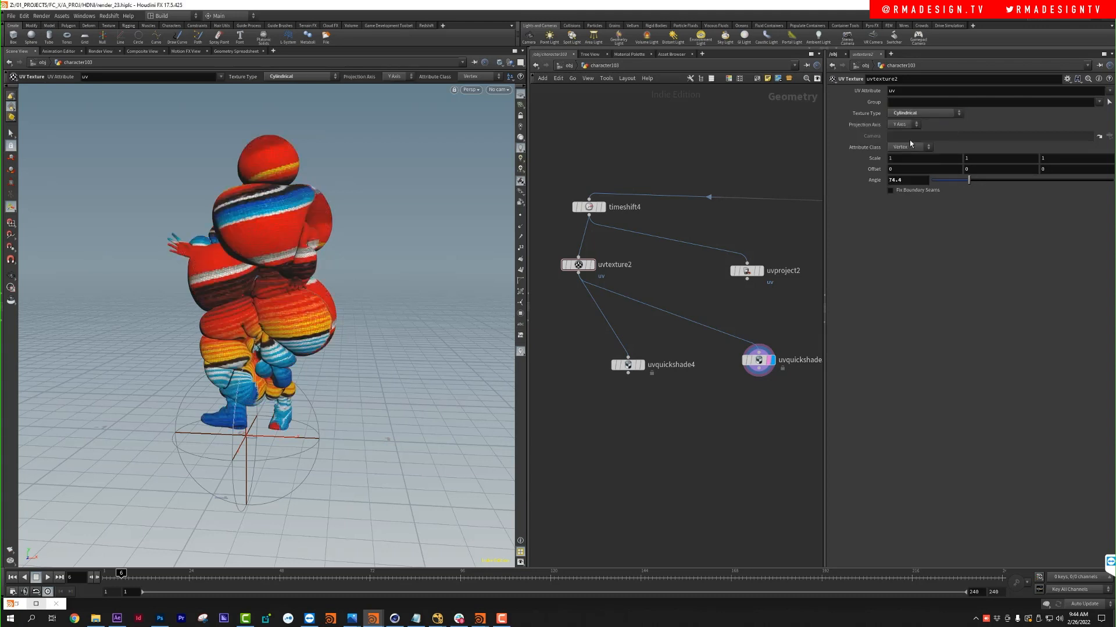
left_click_drag(971, 182, 1089, 178)
Step: Narrow the 3D viewport to widen the network editor, and select uvquickshade5 to check its texture map path
middle_click_drag(727, 455, 645, 381)
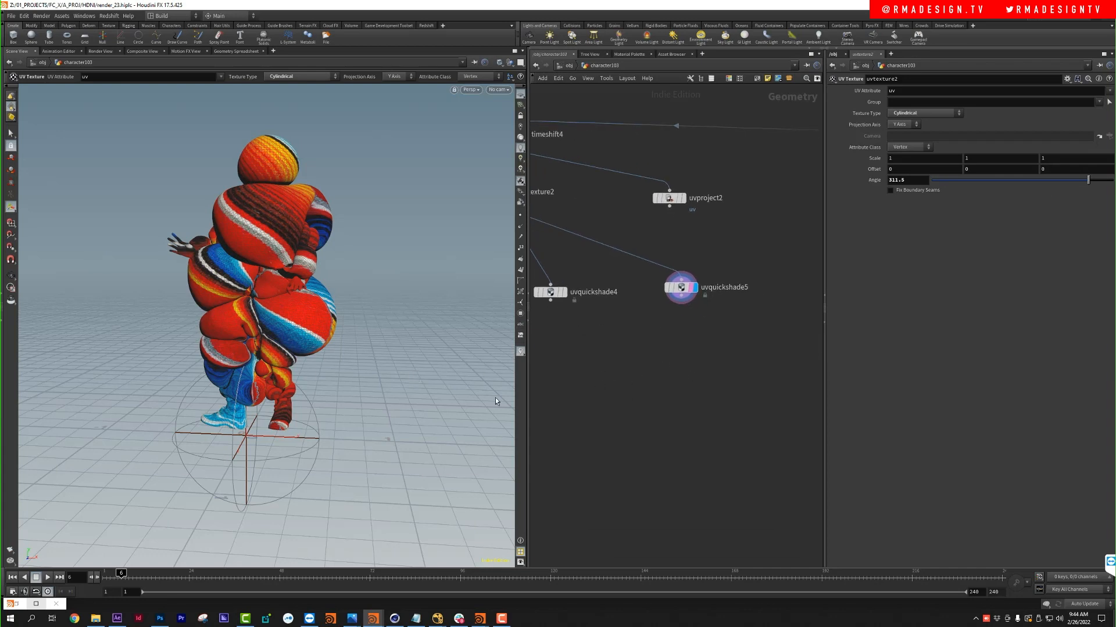
left_click_drag(528, 394, 353, 394)
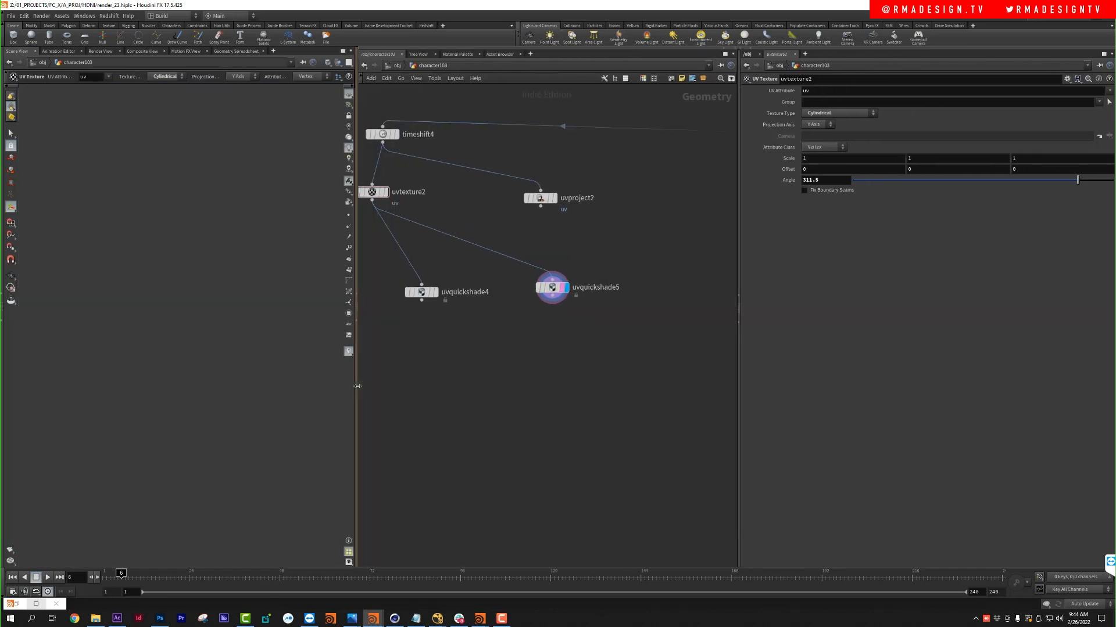
left_click(551, 287)
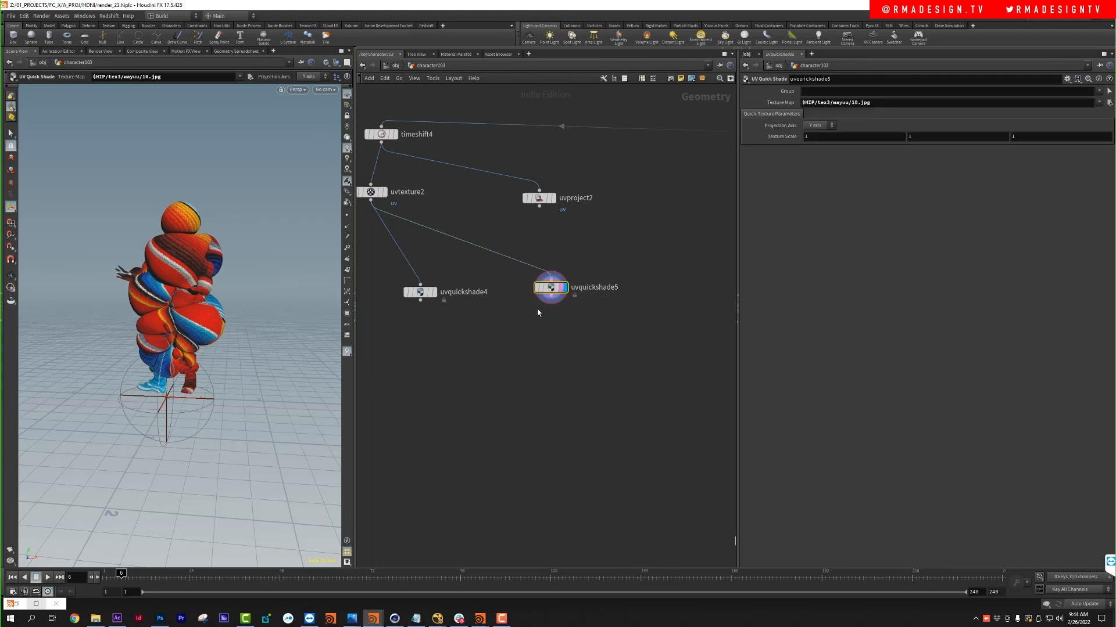
left_click(840, 103)
left_click(465, 223)
Step: Go to the mat network and add an RS Material node in an empty area below the existing materials
left_click(395, 66)
left_click(410, 93)
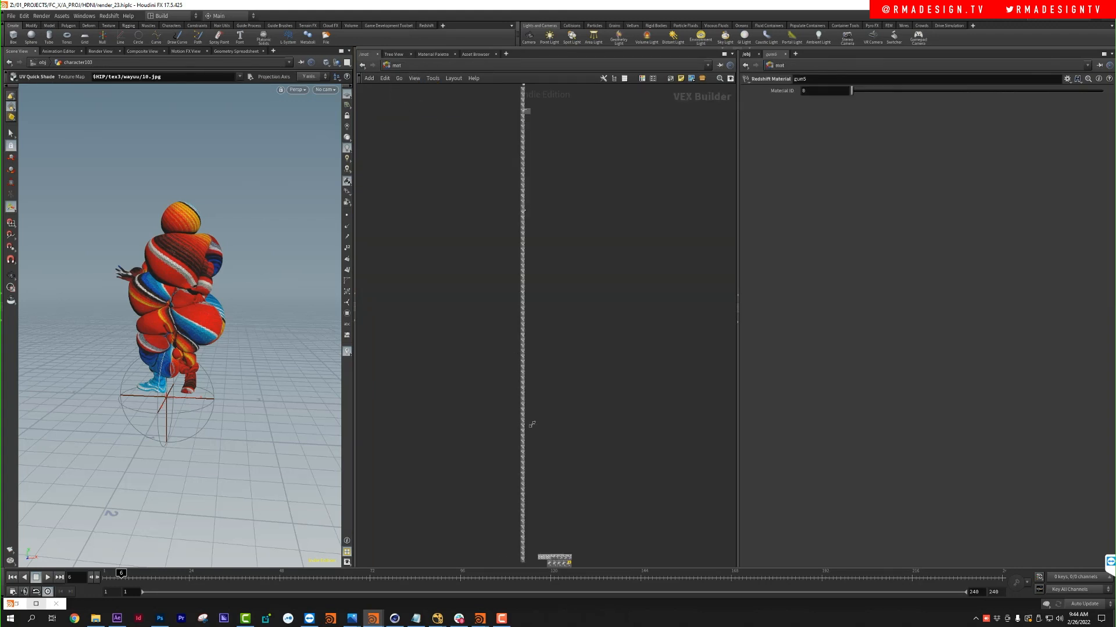
middle_click_drag(539, 216, 538, 119)
scroll(499, 301, "up", 7)
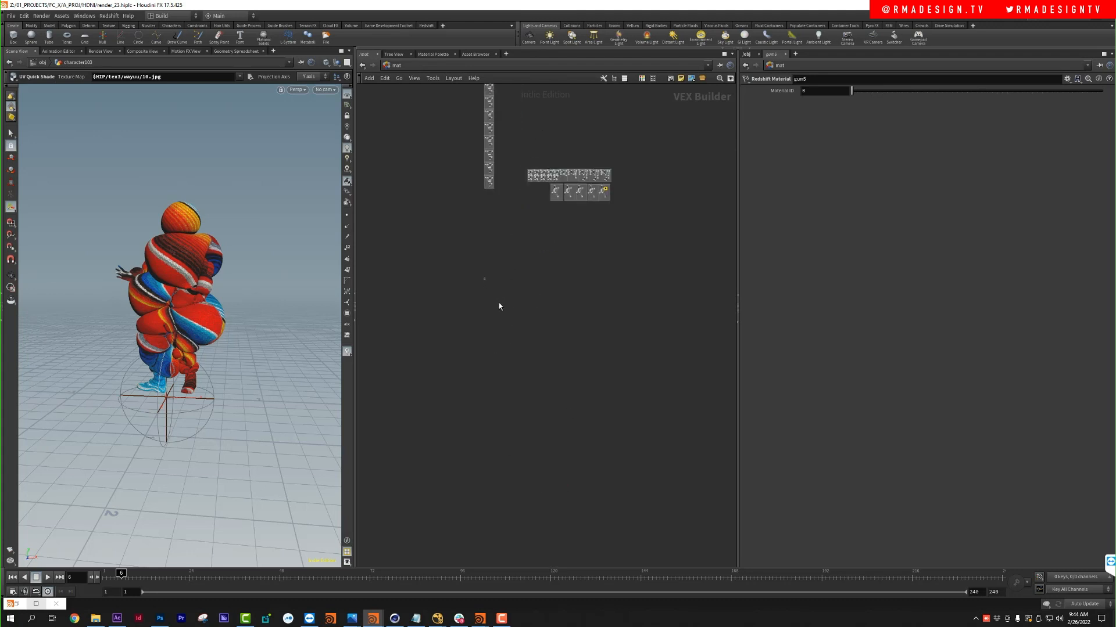
scroll(500, 297, "up", 3)
key("Tab")
type("rs mate")
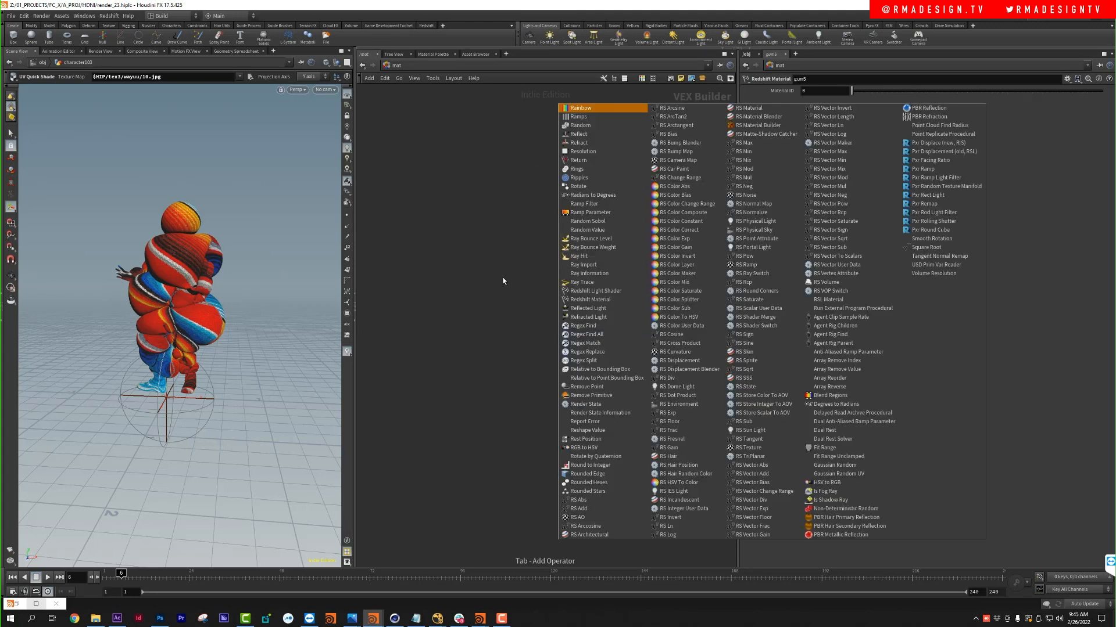
key("Return")
Step: Add a Redshift Material node beside the RS Material and connect the RS Material's outColor to its Surface input
key("Tab")
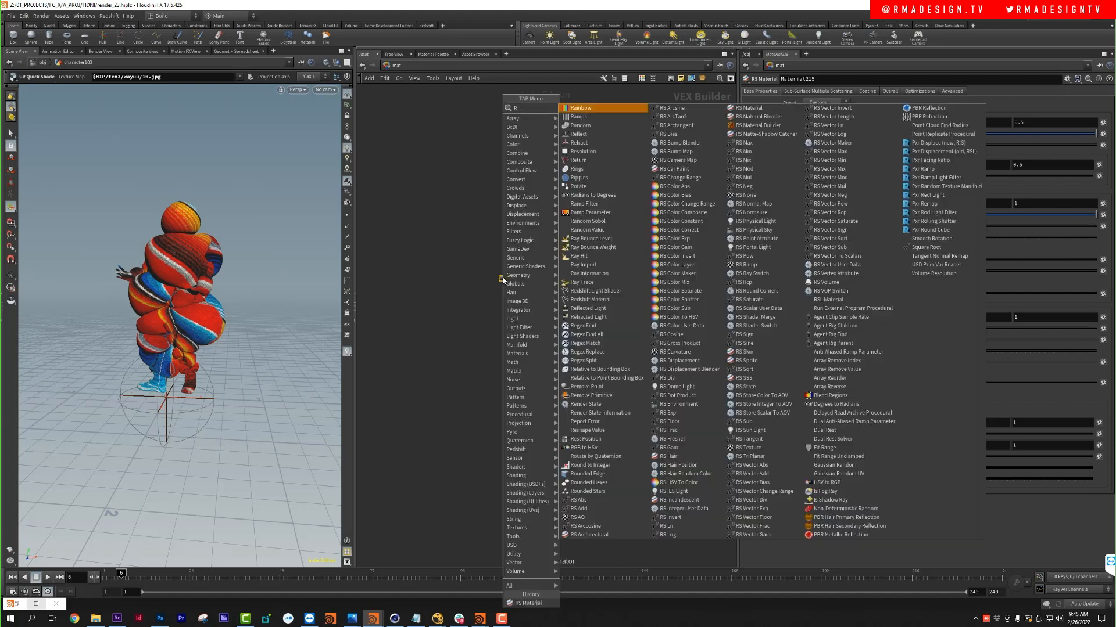
type("redshift v")
key("Return")
left_click(503, 279)
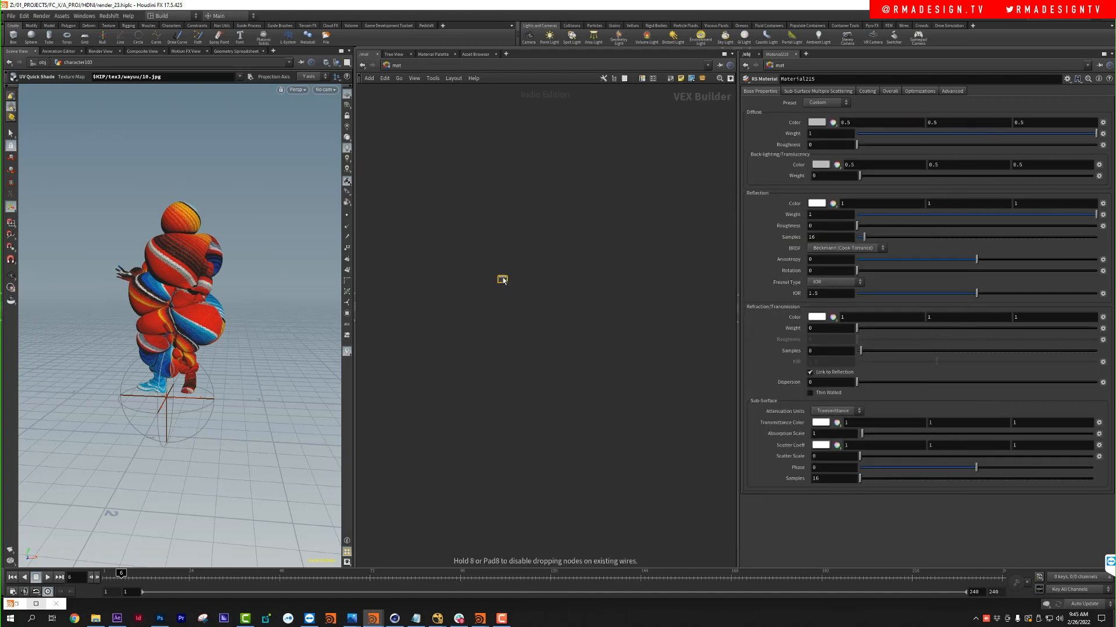
left_click(653, 285)
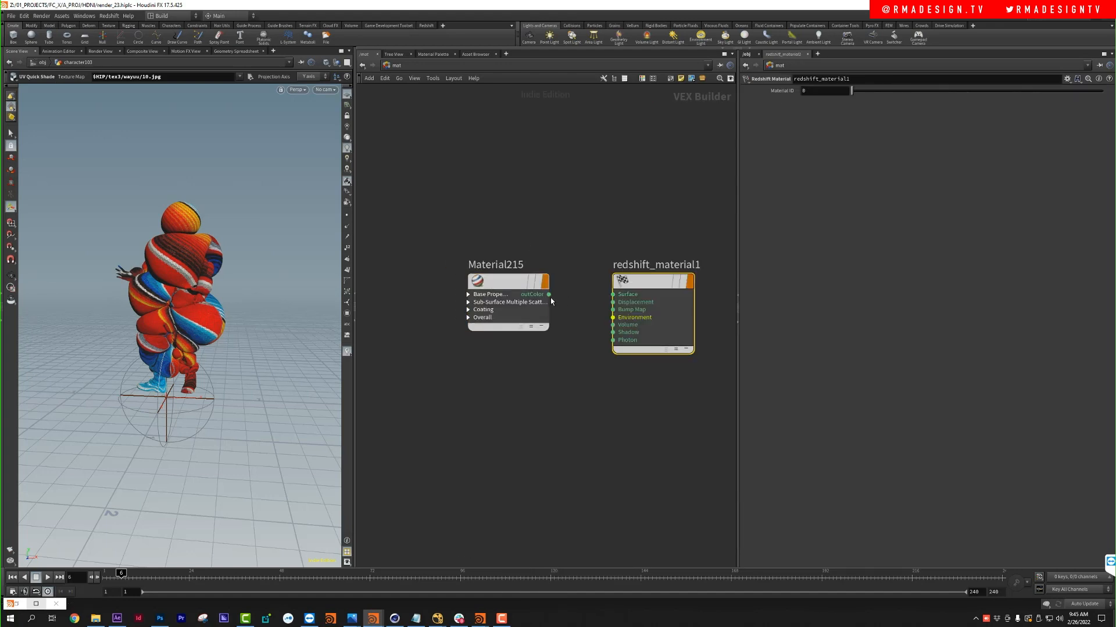
left_click_drag(548, 295, 613, 294)
Step: Rename the new Redshift Material node to example_TUTORIAL
double_click(644, 265)
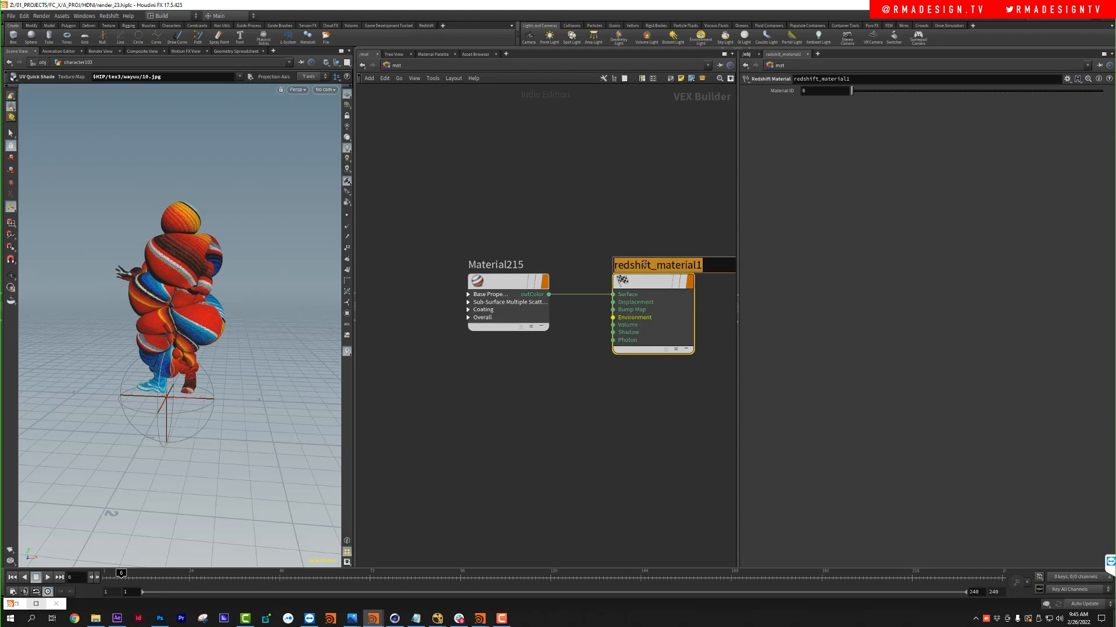
type("example_T")
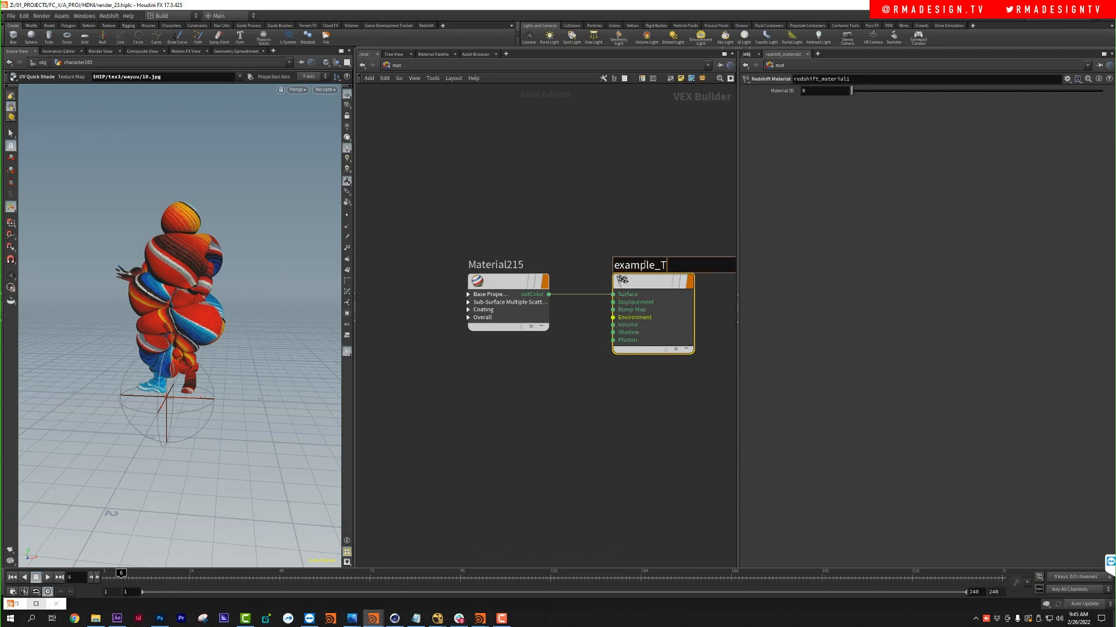
type("UT")
type("ORIAL")
key("Return")
left_click(455, 303)
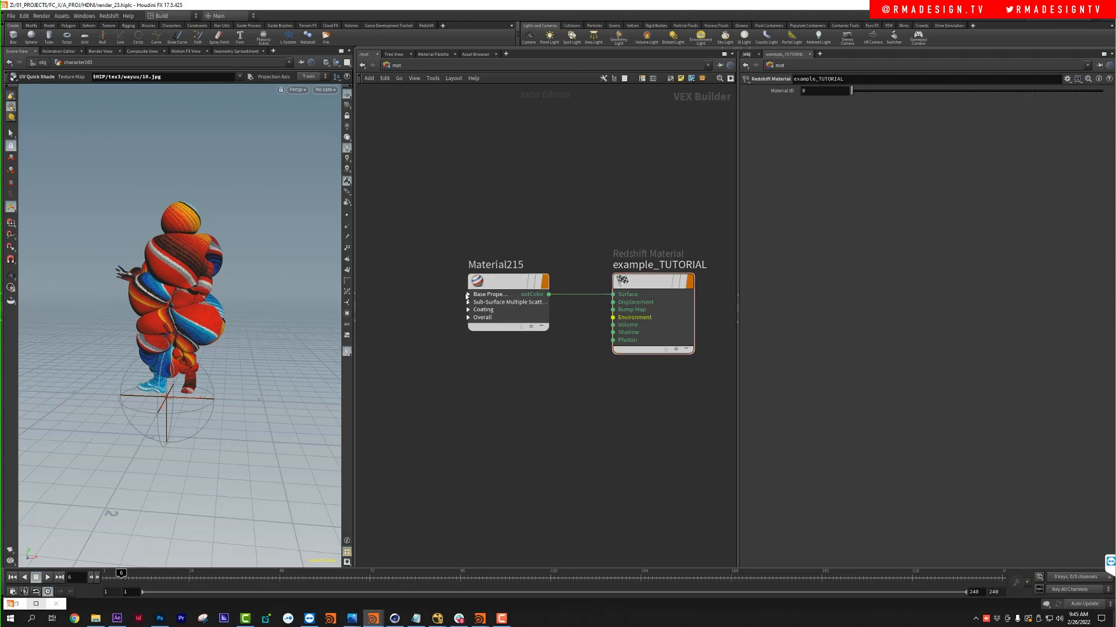
Step: Expand the Base Properties inputs of the new RS Material and place an RS Texture node beside it
middle_click_drag(457, 270, 489, 247)
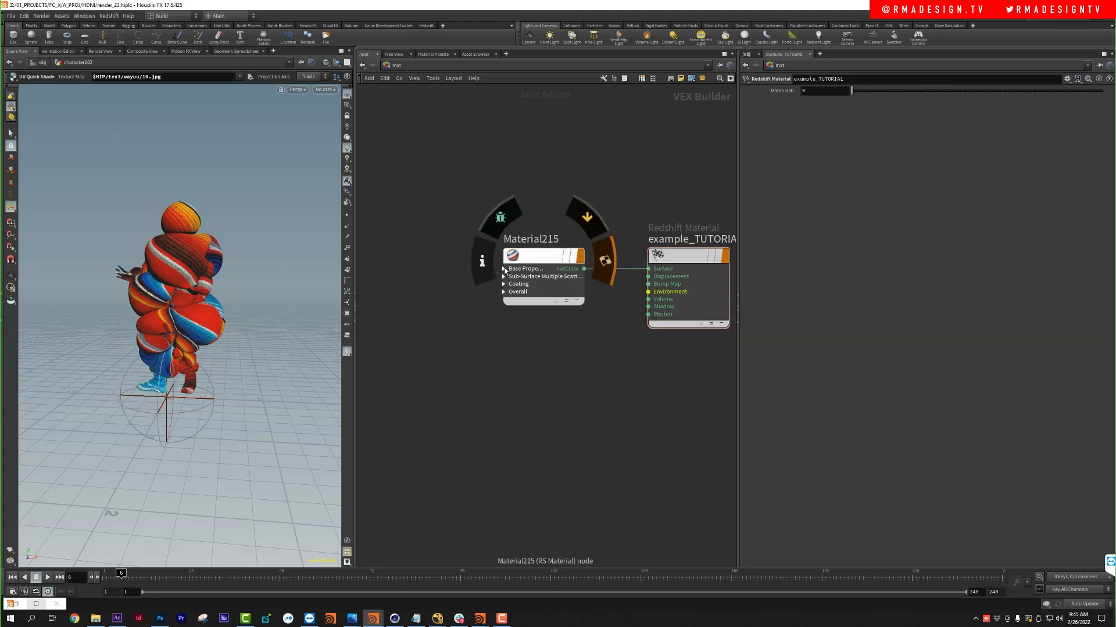
left_click(503, 269)
key("Tab")
type("rs tex")
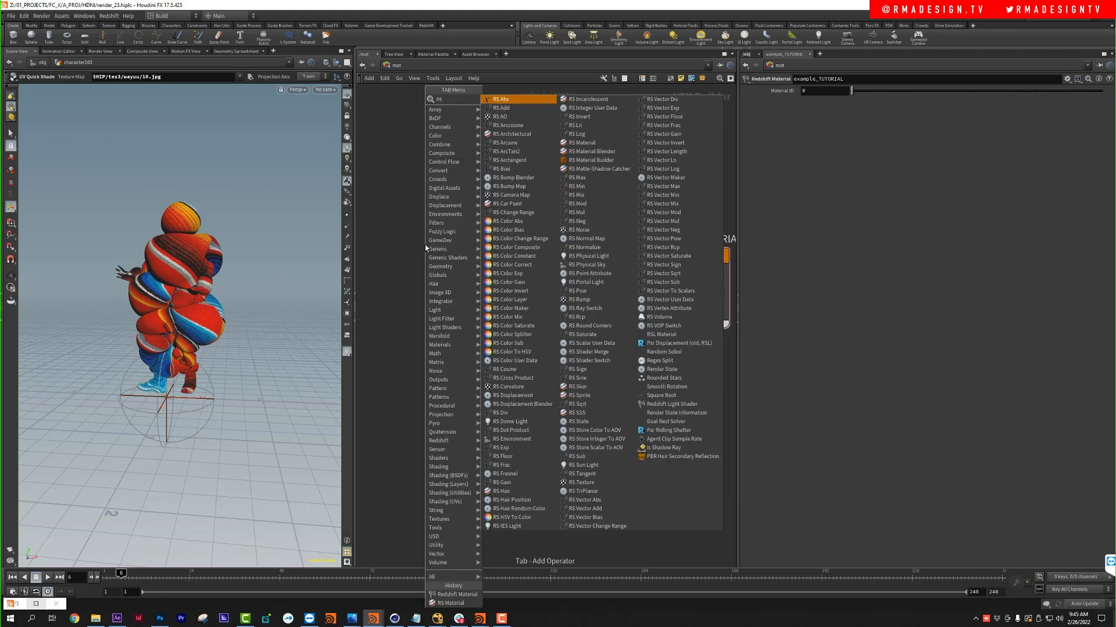
key("Return")
left_click(425, 248)
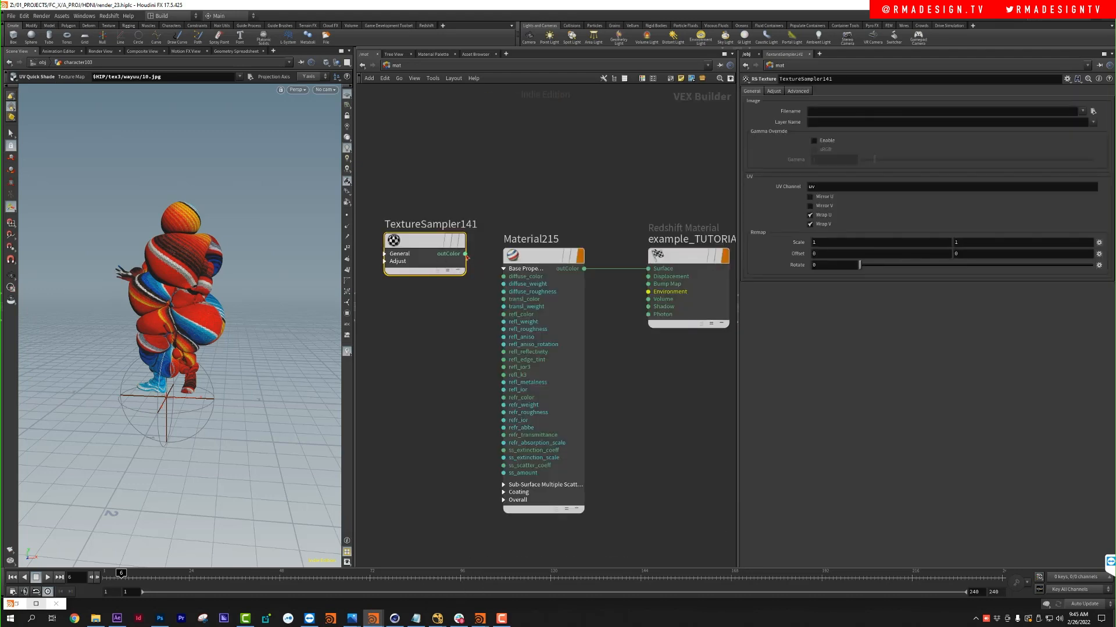
Step: Connect the RS Texture's outColor to the RS Material's diffuse_color and set its filename to $HIP/tex3/wayuu/10.jpg
left_click_drag(465, 254, 503, 277)
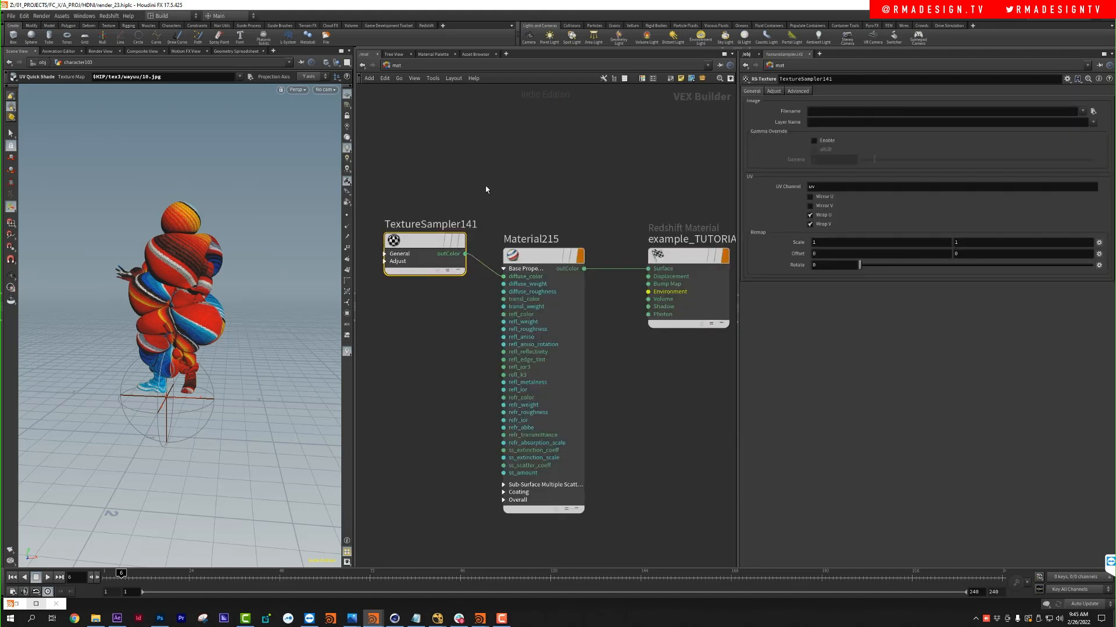
left_click(818, 110)
type("$HIP/tex3/wayuu/10.jpg")
key("Return")
Step: Delete all the old material nodes in the mat network, keeping only the new texture, material and example_TUTORIAL nodes
scroll(518, 219, "down", 6)
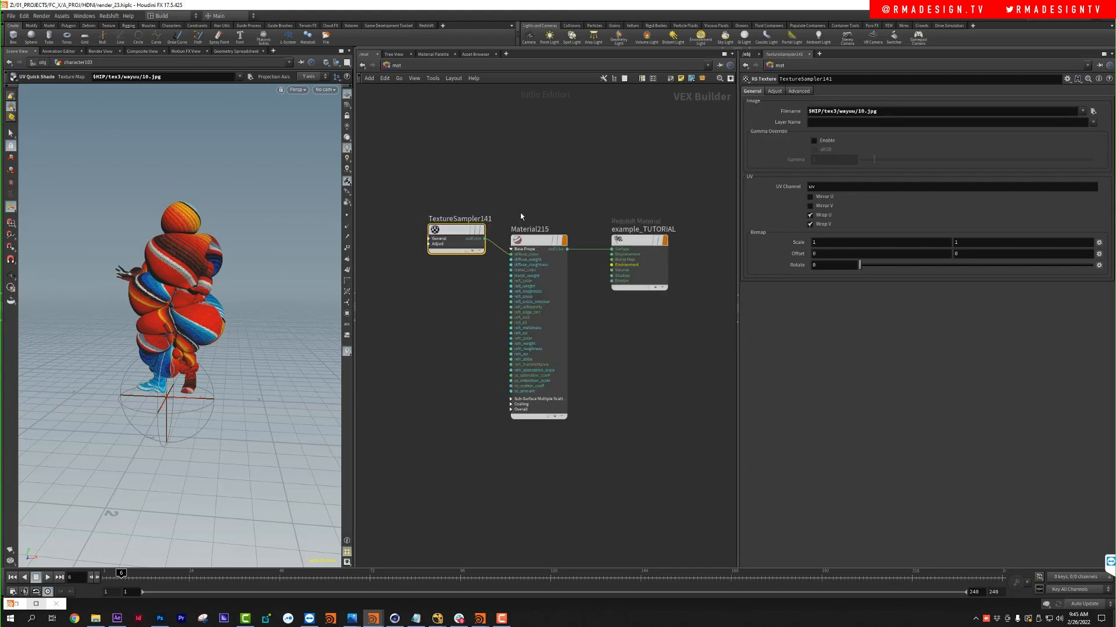
middle_click_drag(593, 229, 532, 404)
scroll(540, 384, "down", 3)
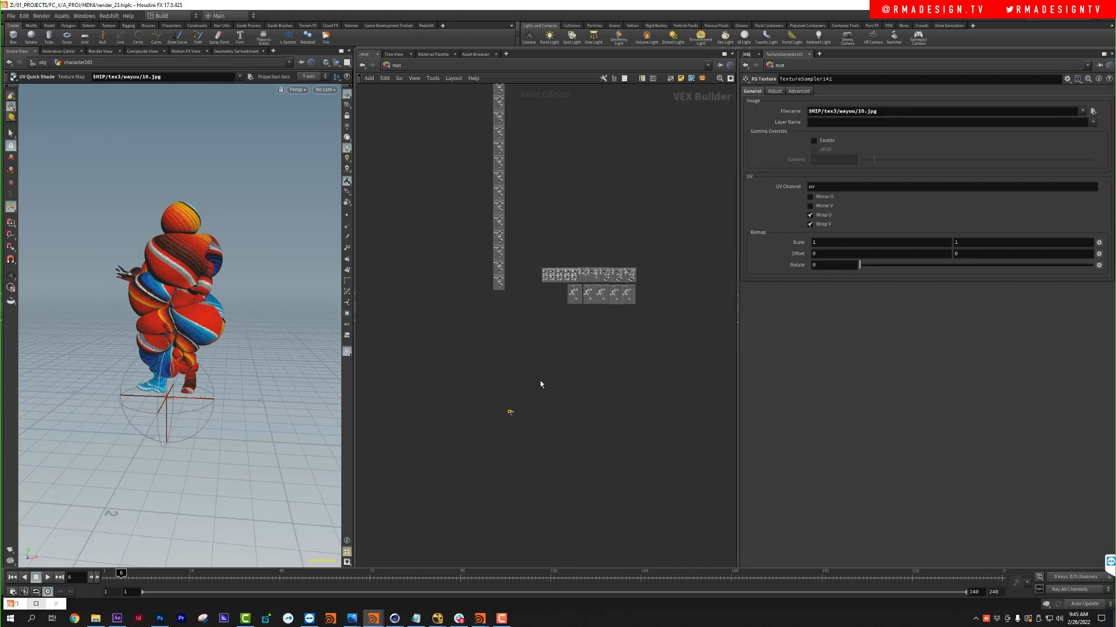
scroll(503, 241, "down", 4)
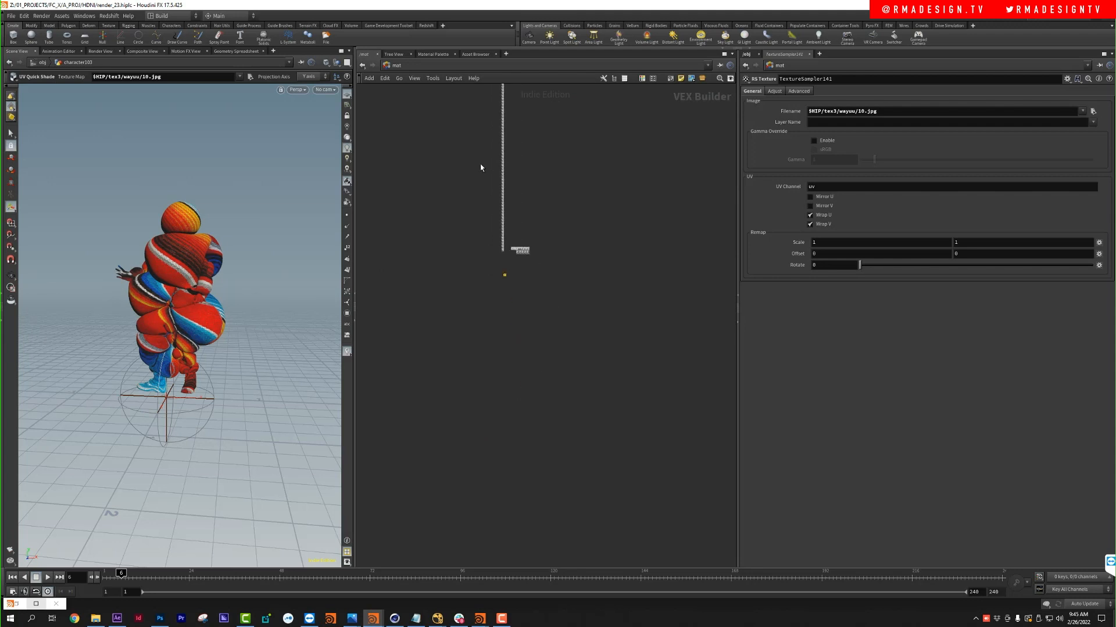
middle_click_drag(480, 224, 475, 300)
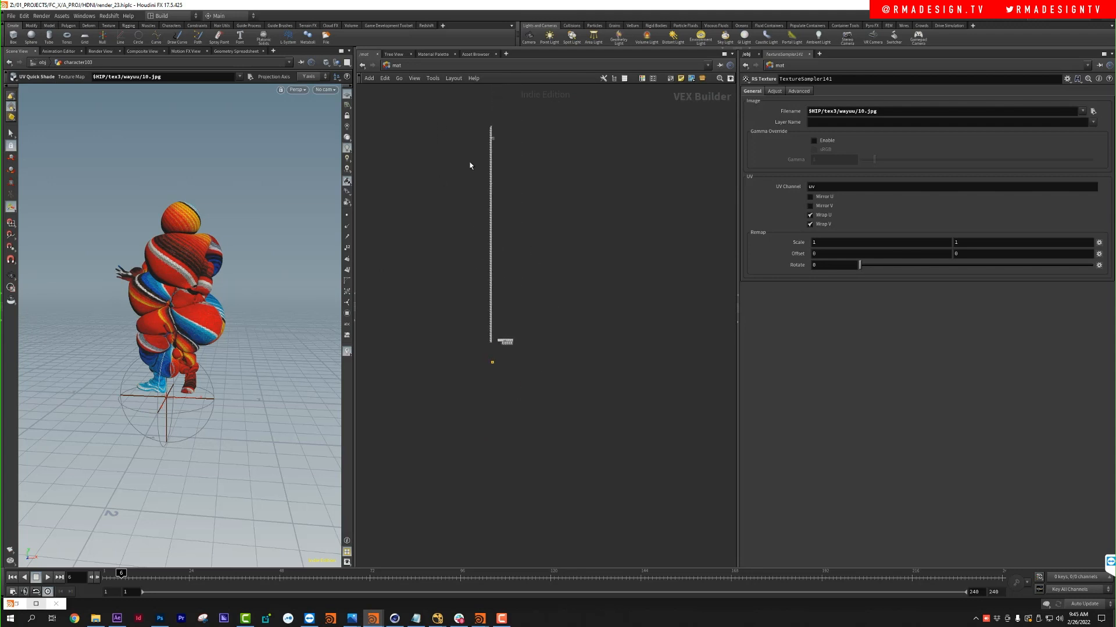
left_click_drag(440, 108, 589, 366)
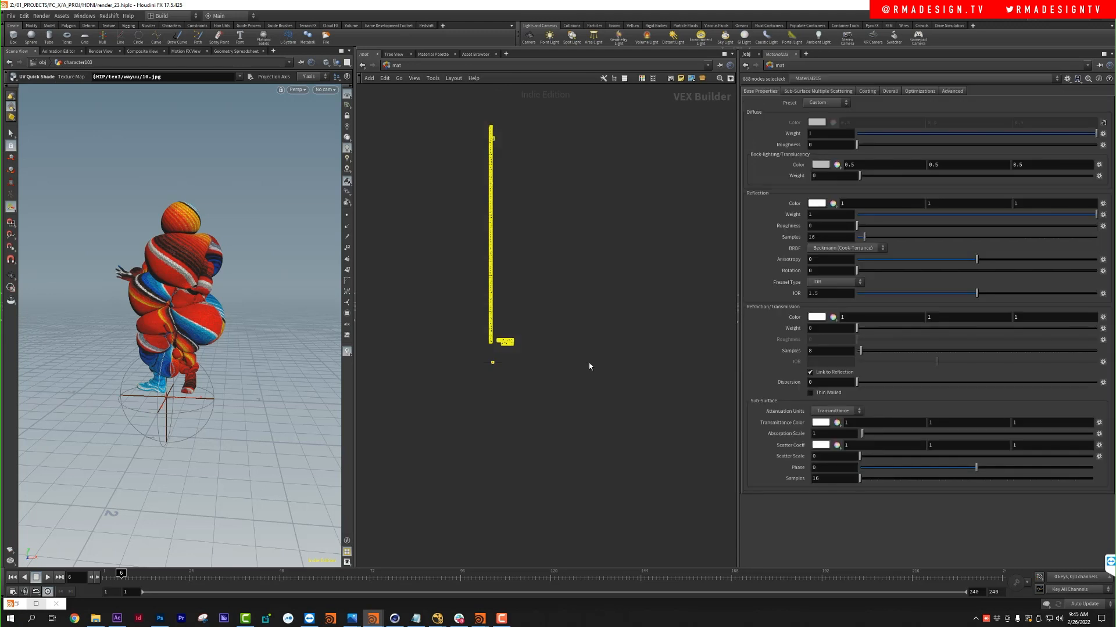
left_click_drag(463, 357, 528, 386, "ctrl")
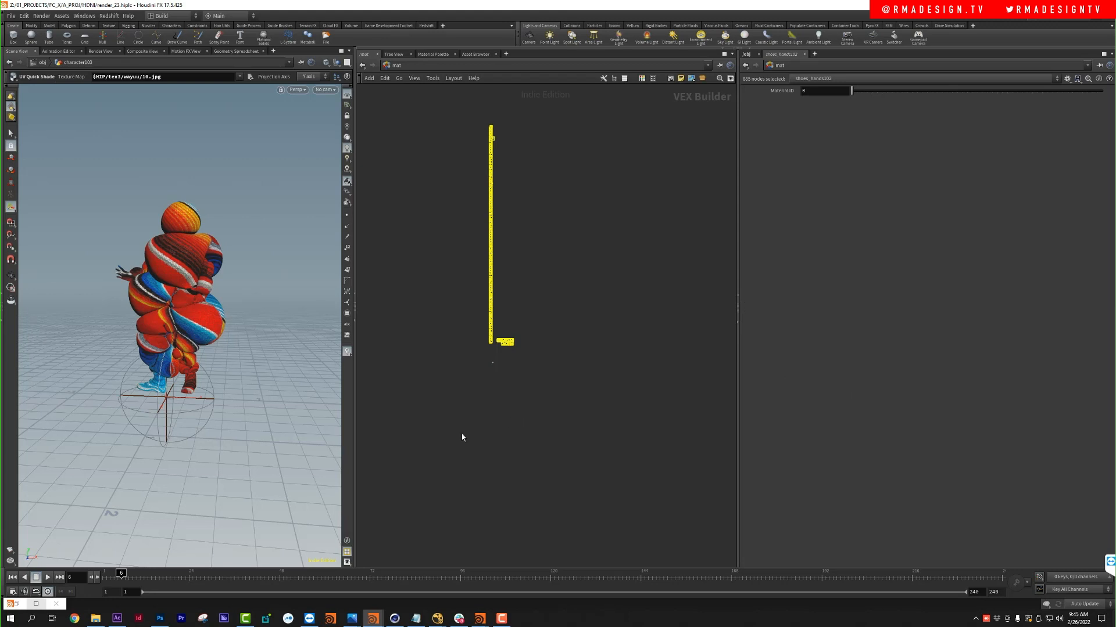
key("Delete")
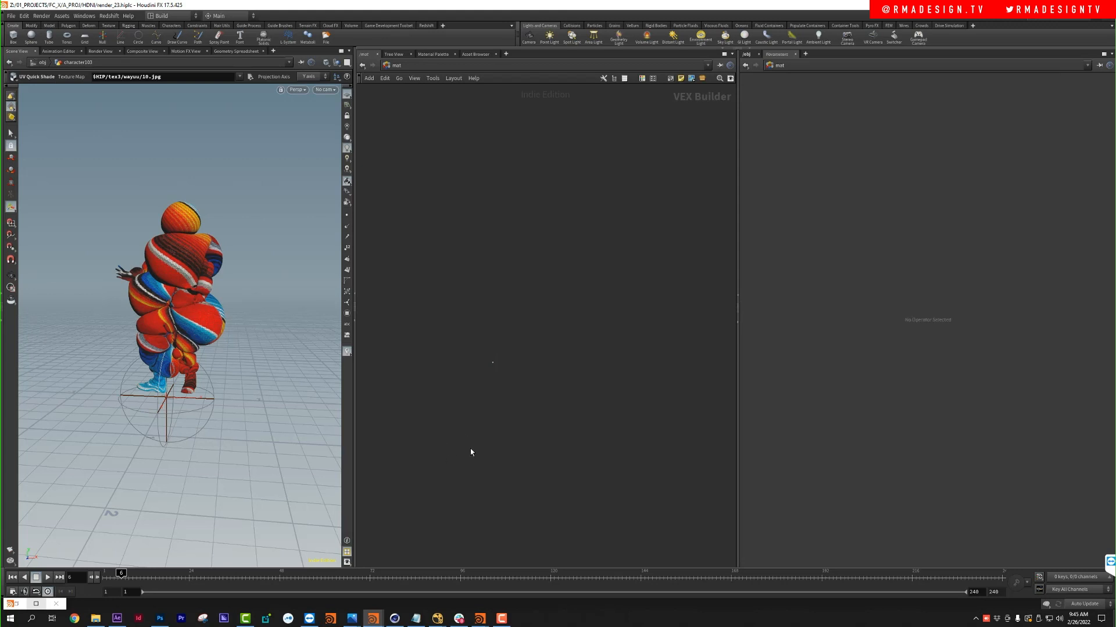
Step: Inside the character103 object, add a Material node, wire it below uvquickshade5 and make it the displayed node
left_click(388, 67)
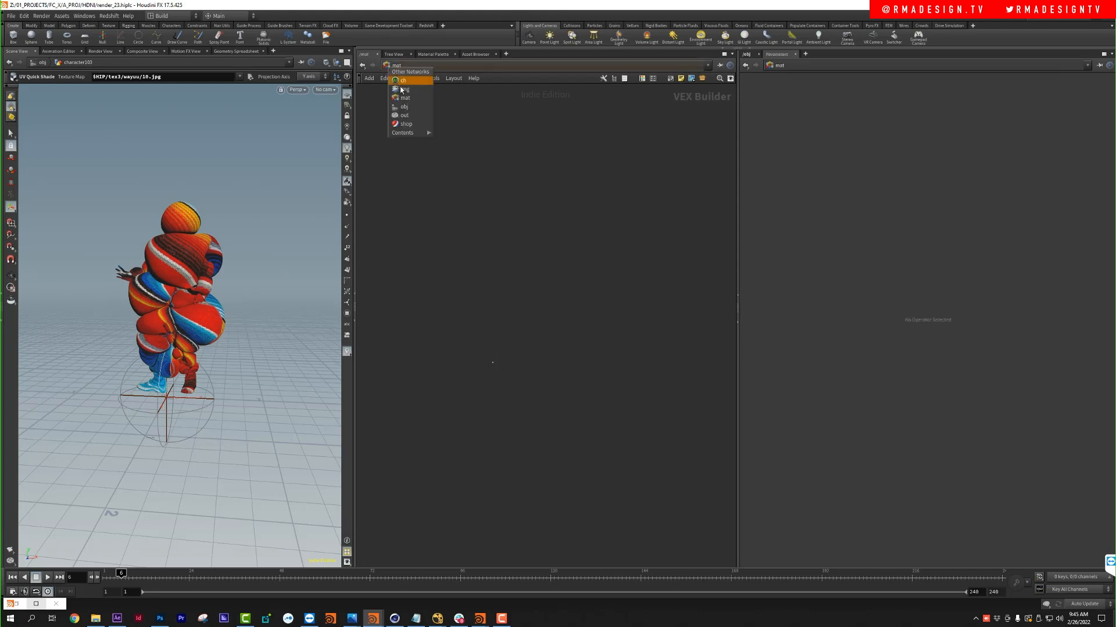
left_click(404, 108)
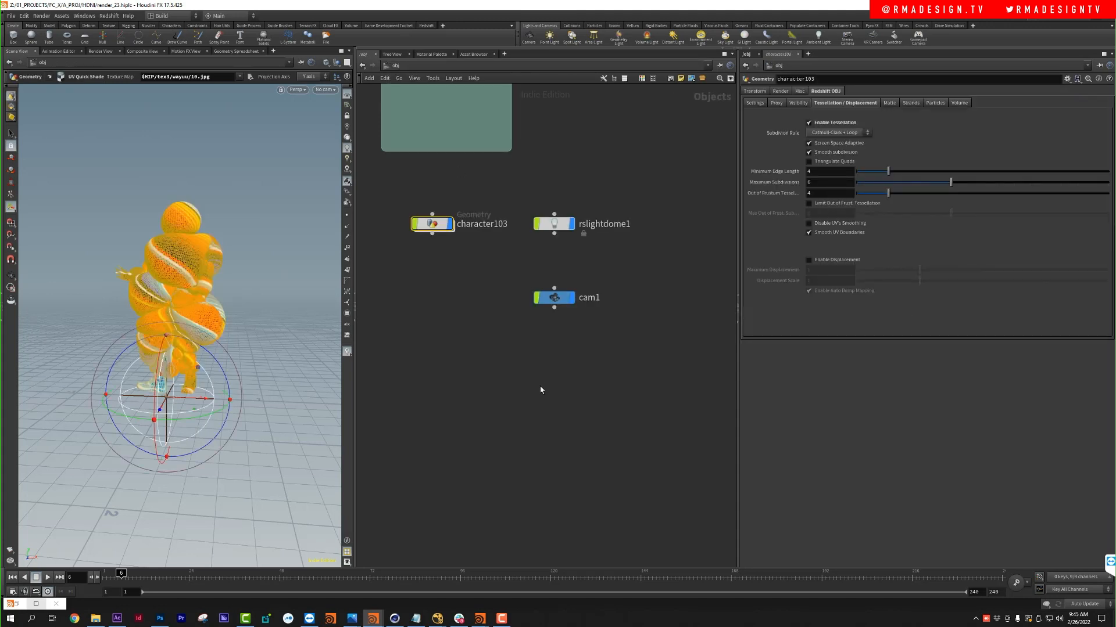
double_click(430, 226)
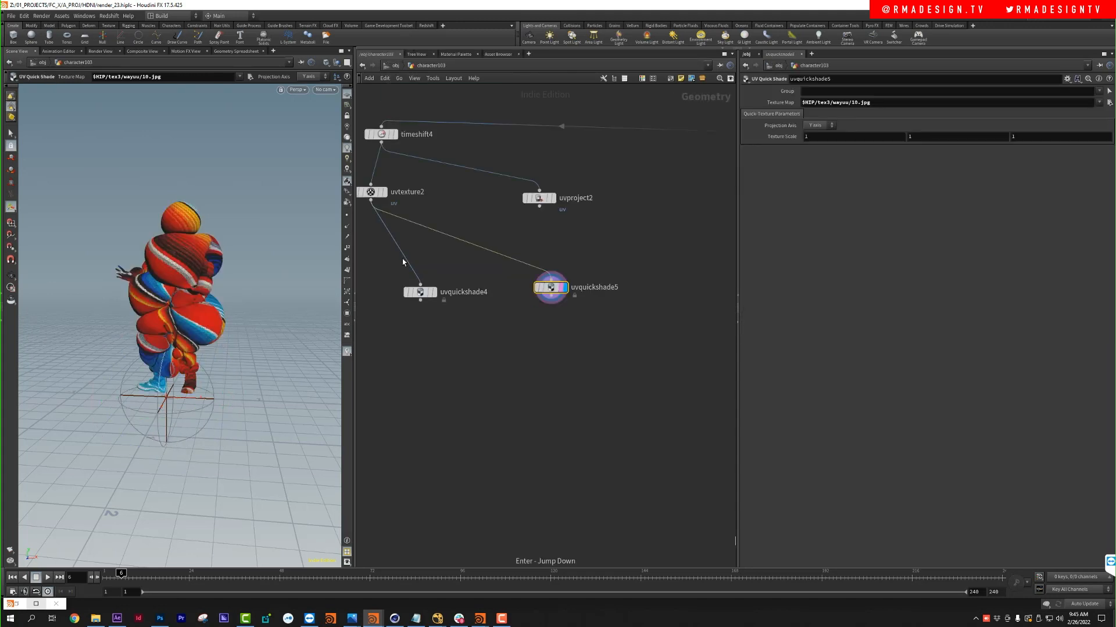
key("Tab")
type("mat")
key("Return")
left_click(533, 336)
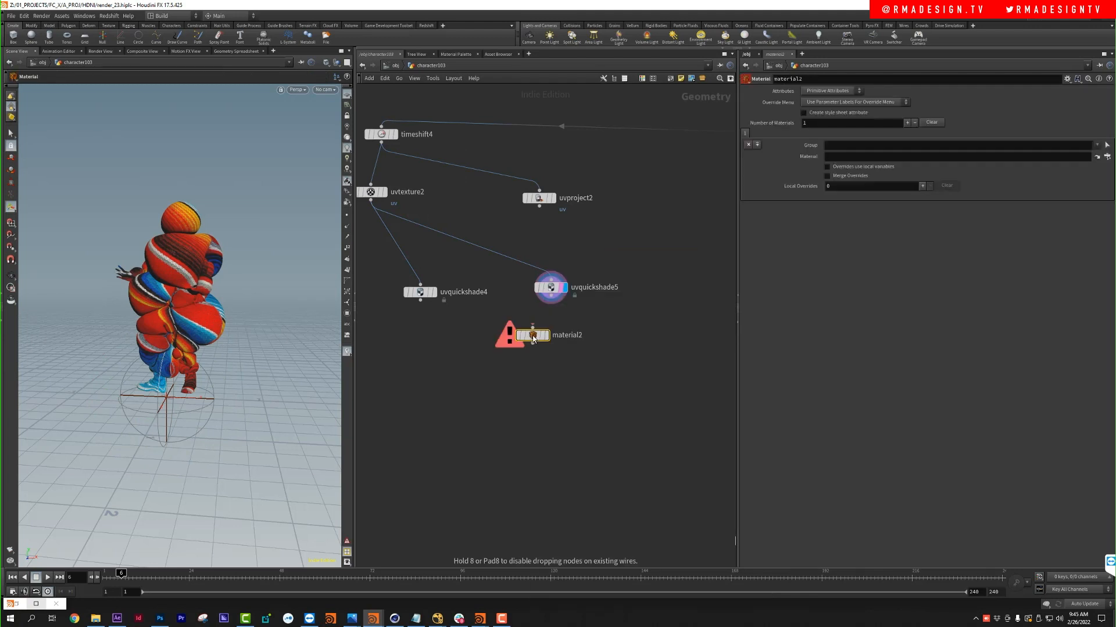
left_click_drag(558, 301, 533, 328)
left_click(545, 335)
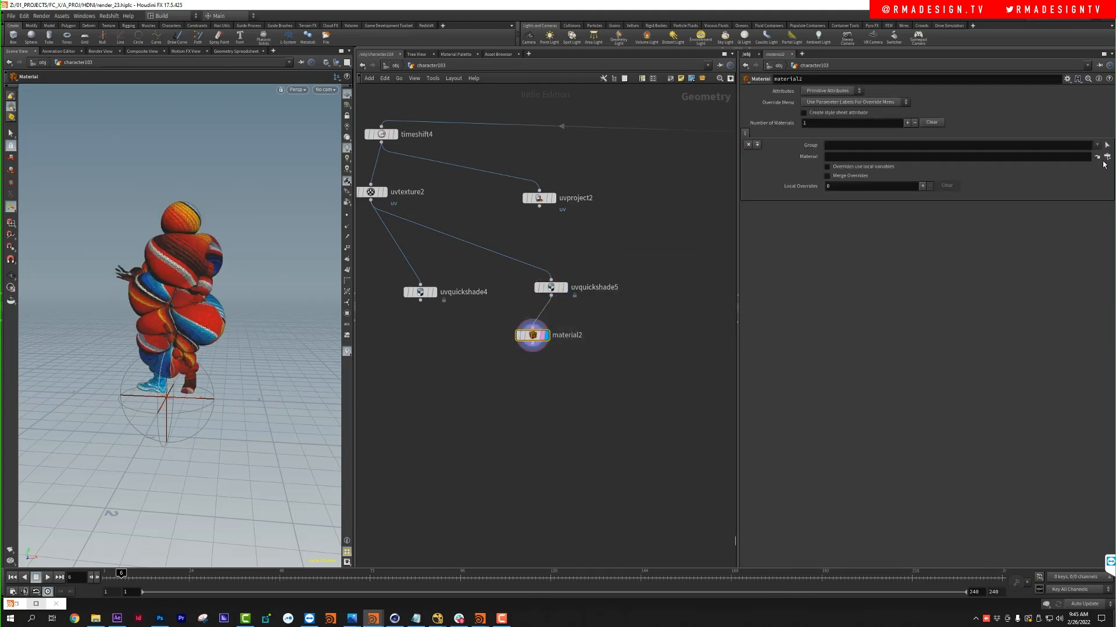
Step: Assign /mat/example_TUTORIAL as the material of the new Material node
left_click(1108, 156)
left_click(1009, 105)
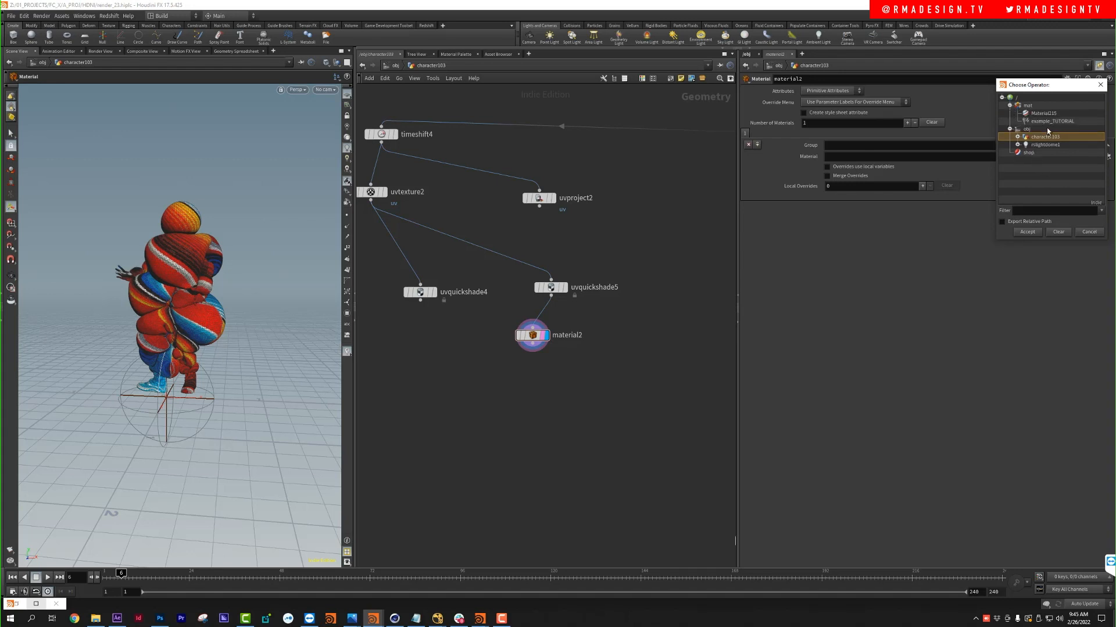
double_click(1048, 122)
left_click(538, 410)
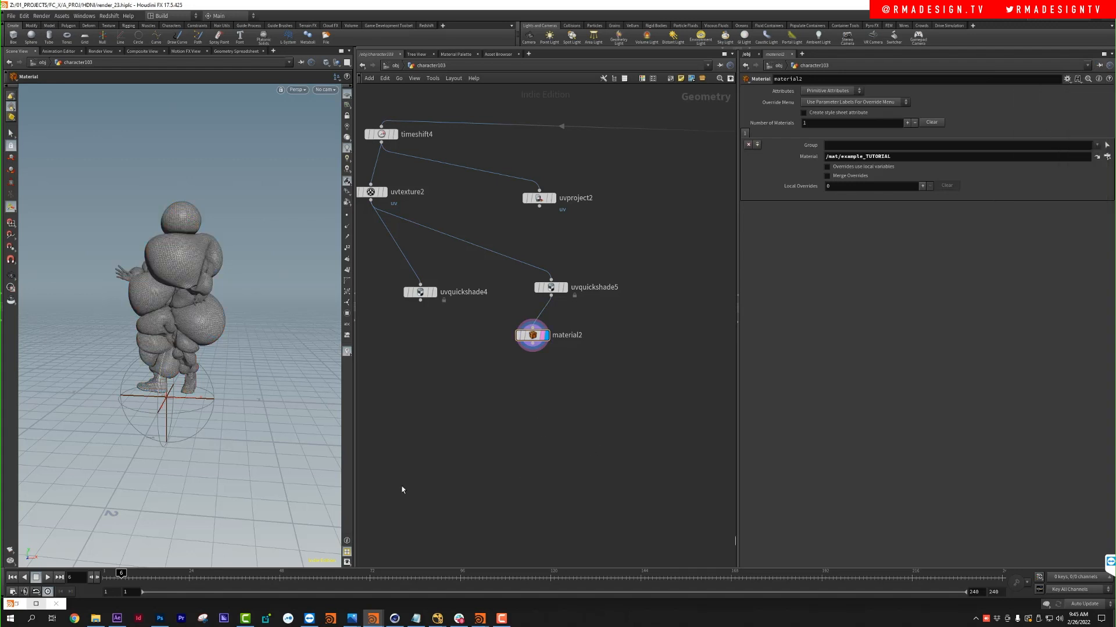
Step: Return to the object level and switch character103's Redshift tessellation off and back on
left_click(396, 66)
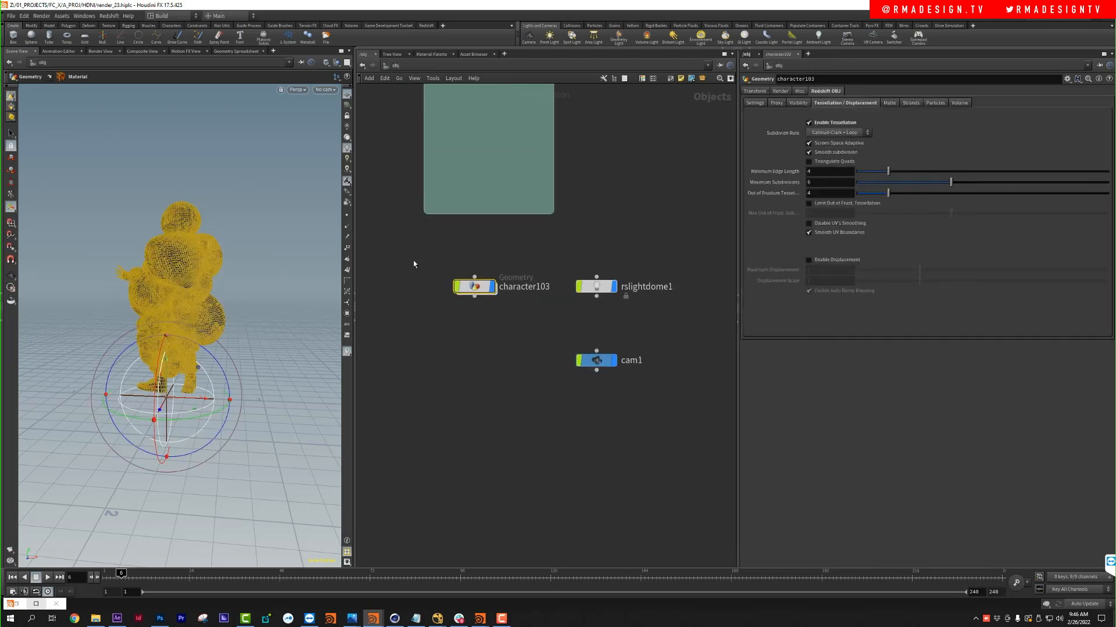
left_click(833, 123)
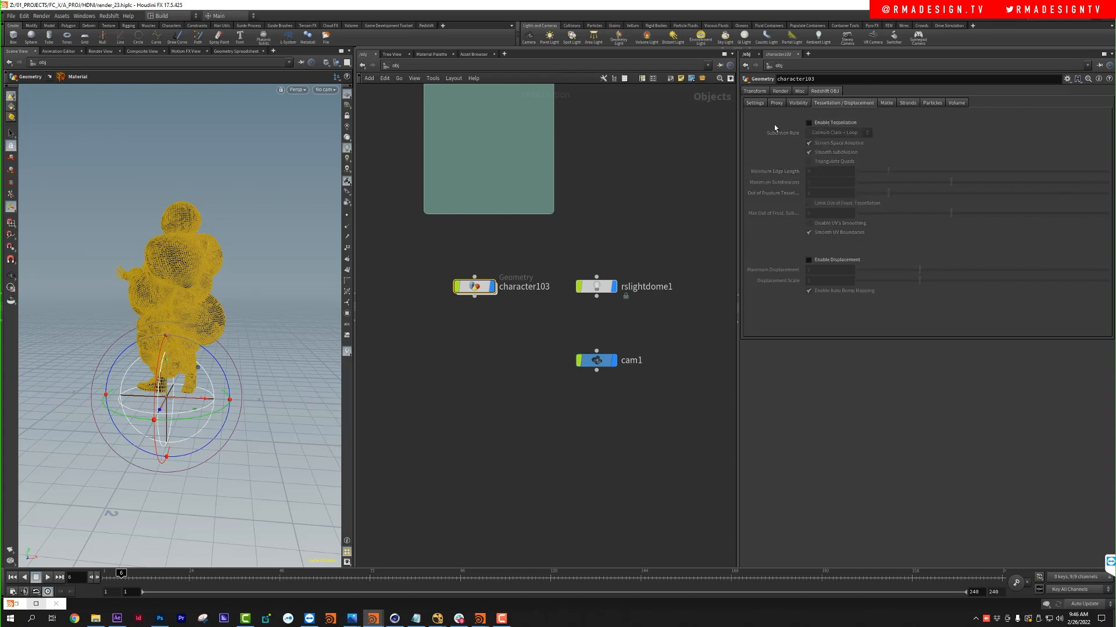
left_click(831, 123)
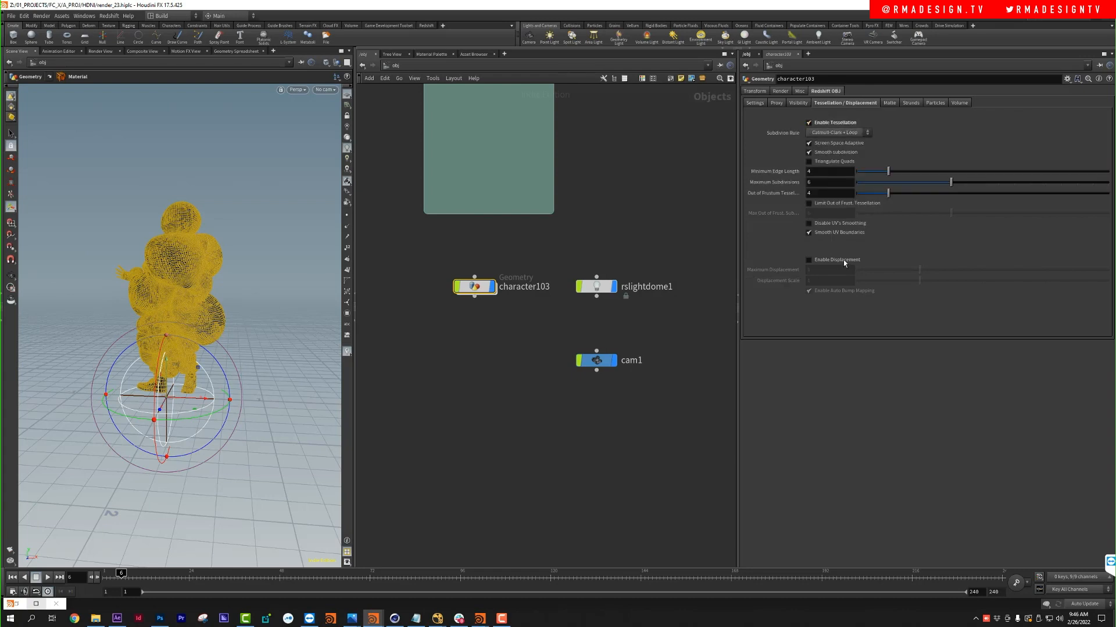
Step: Examine the density of the character's mesh up close and from a distance in the viewport
right_click_drag(156, 284, 411, 215, "alt")
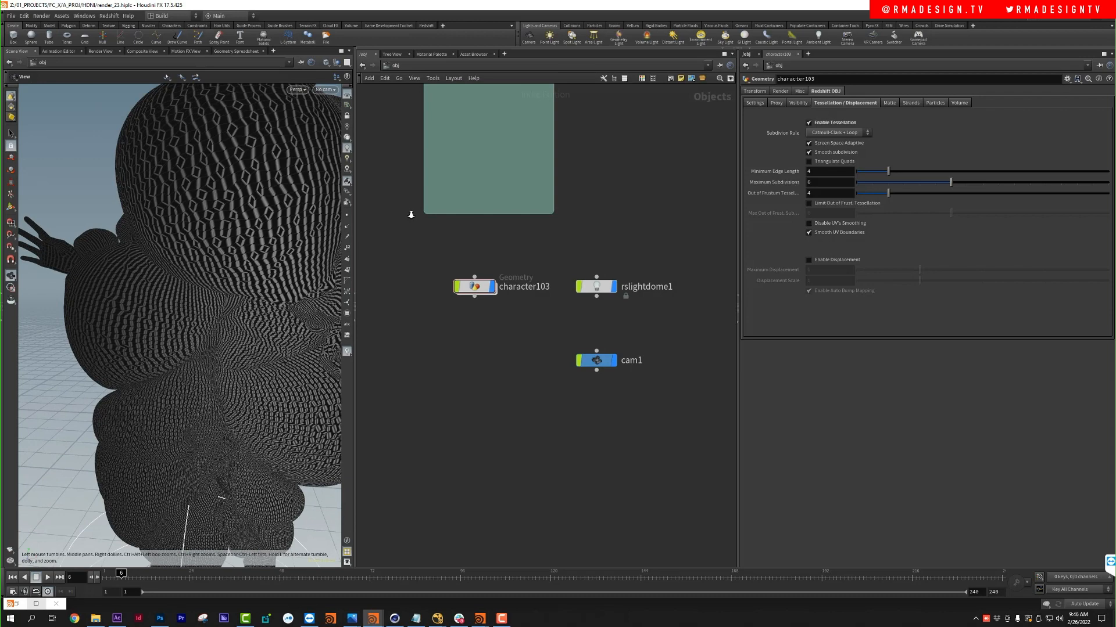
middle_click_drag(243, 334, 234, 334, "alt")
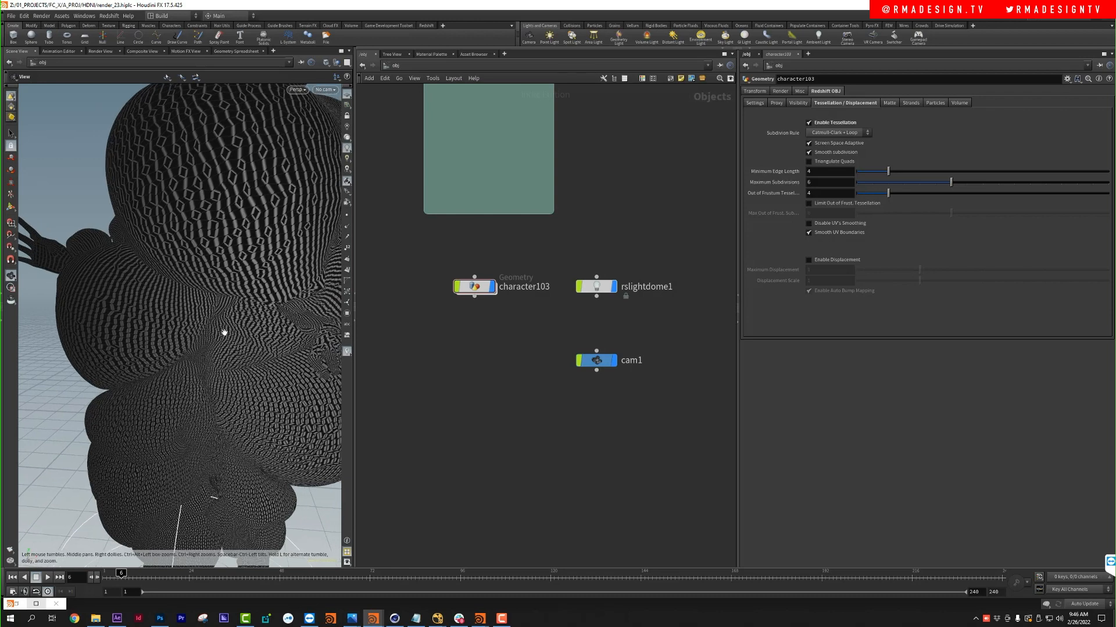
right_click_drag(224, 332, 110, 409, "alt")
right_click(110, 409)
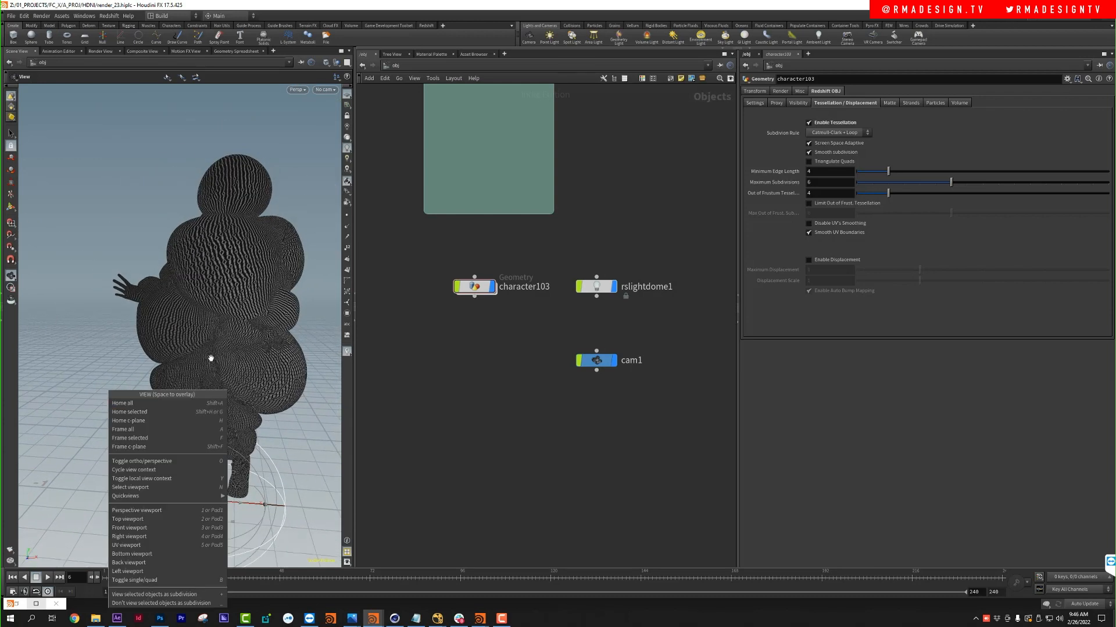
middle_click_drag(252, 321, 234, 327, "alt")
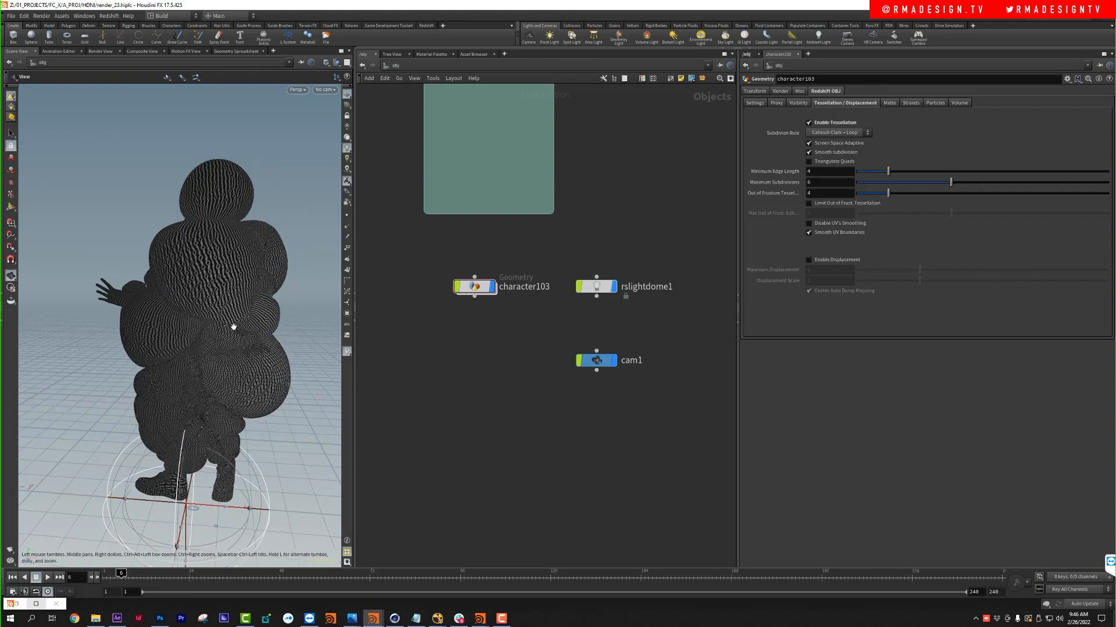
left_click_drag(234, 322, 235, 319, "alt")
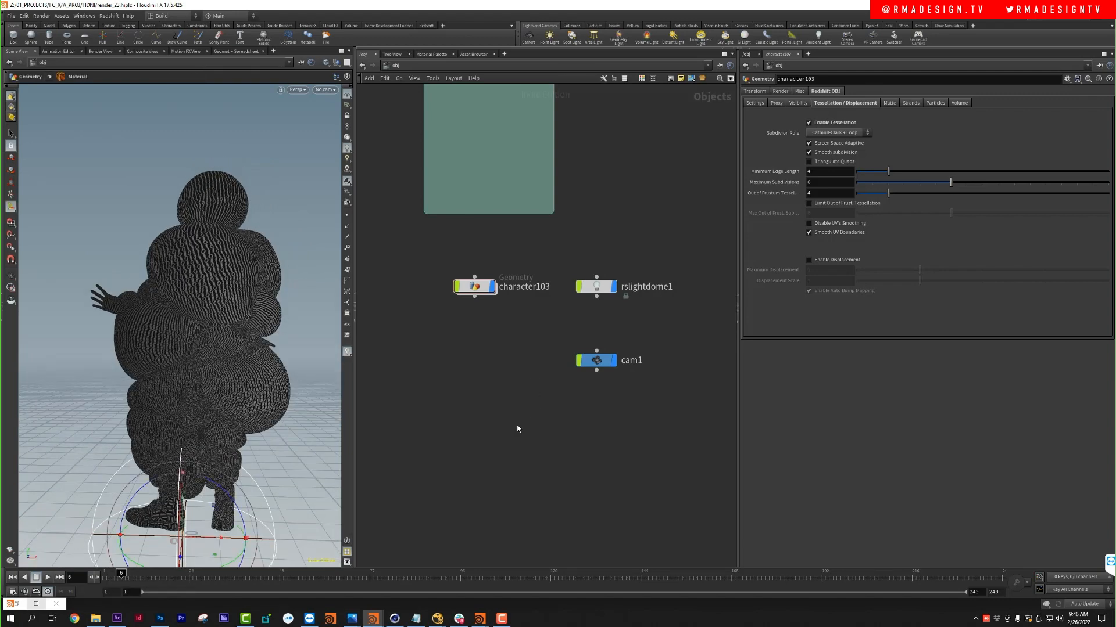
Step: Save the scene as a new file named TUTORIALEXAMPLE
key("ctrl+shift+s")
type("TUTORIALEXAMPLE")
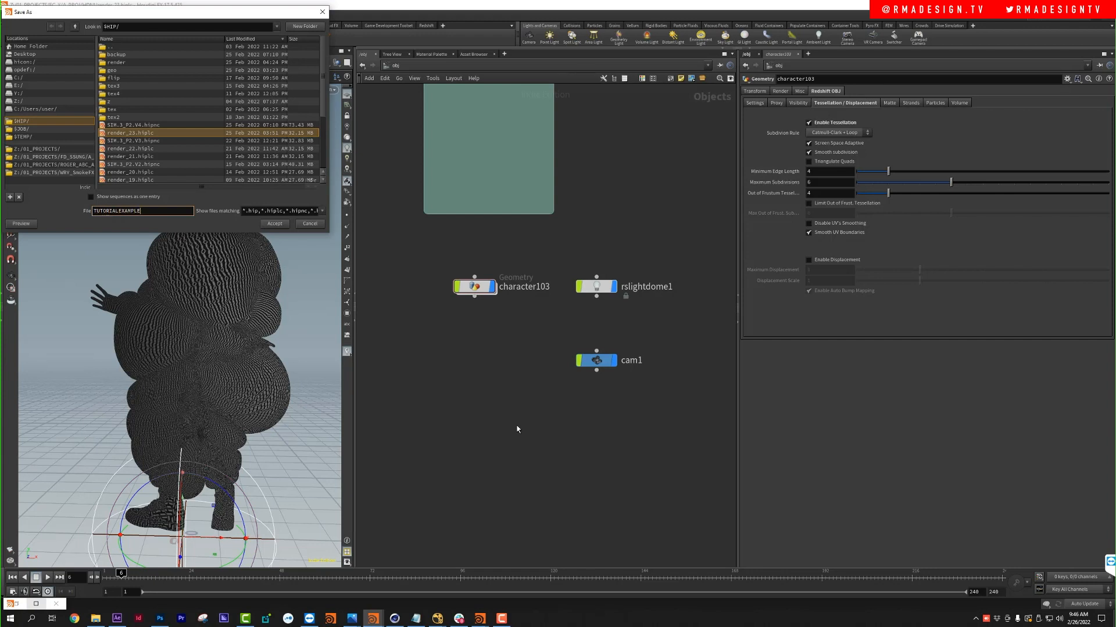
key("Return")
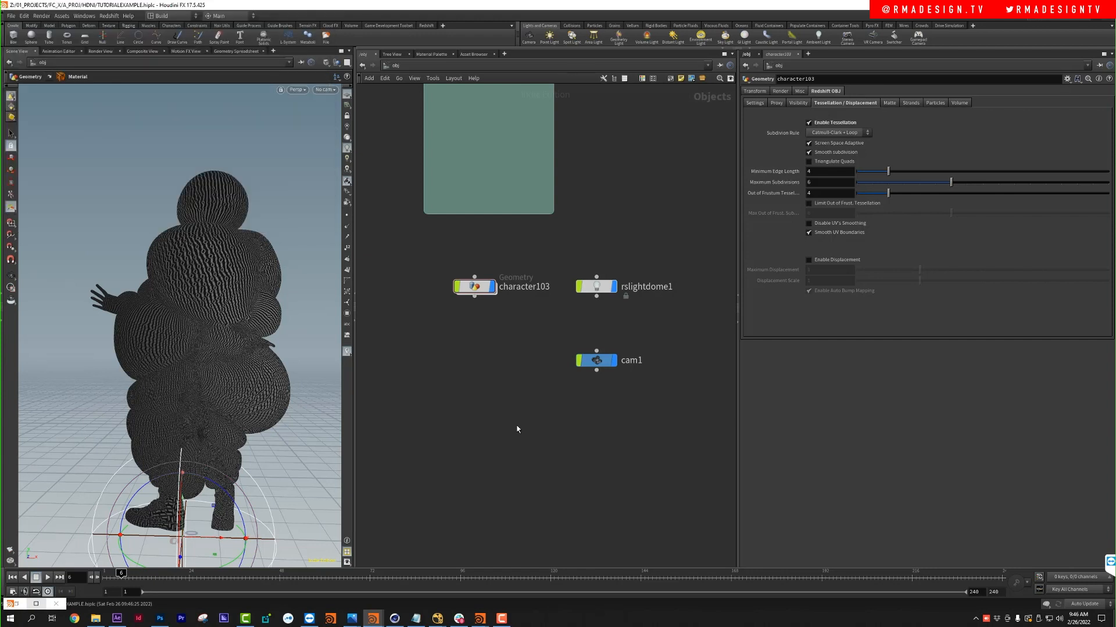
Step: Enable displacement on character103 and set its Displacement Scale to .01
left_click(826, 260)
type(".")
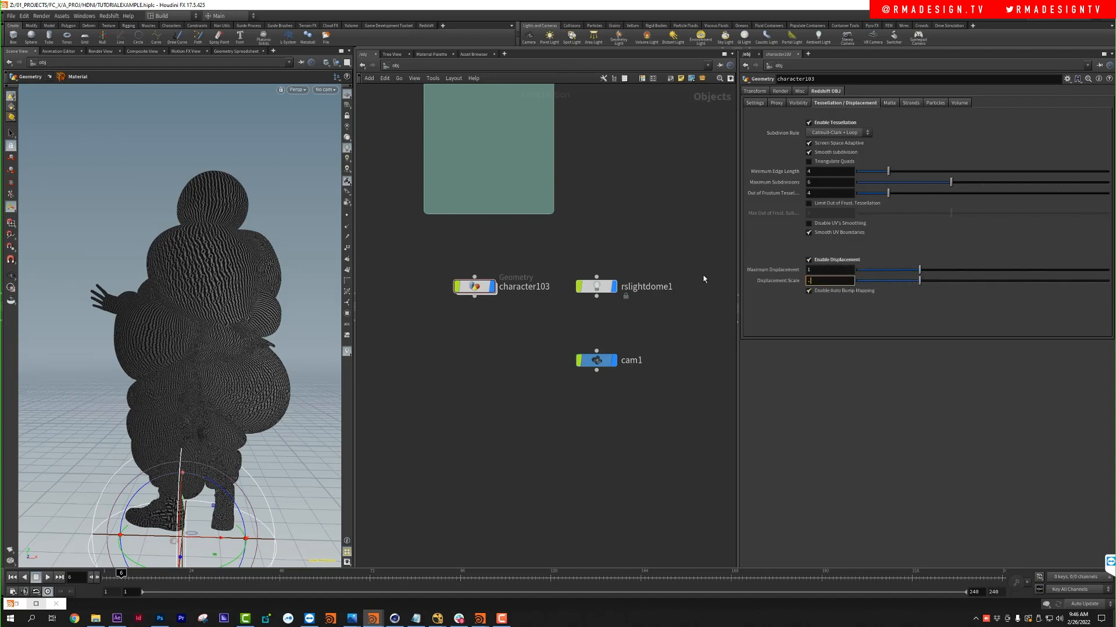
type("01")
key("Return")
left_click_drag(392, 260, 483, 312)
Step: Restore the Redshift Render View, start rendering with Redshift_ROP1 and zoom out to fit the whole image
left_click(36, 604)
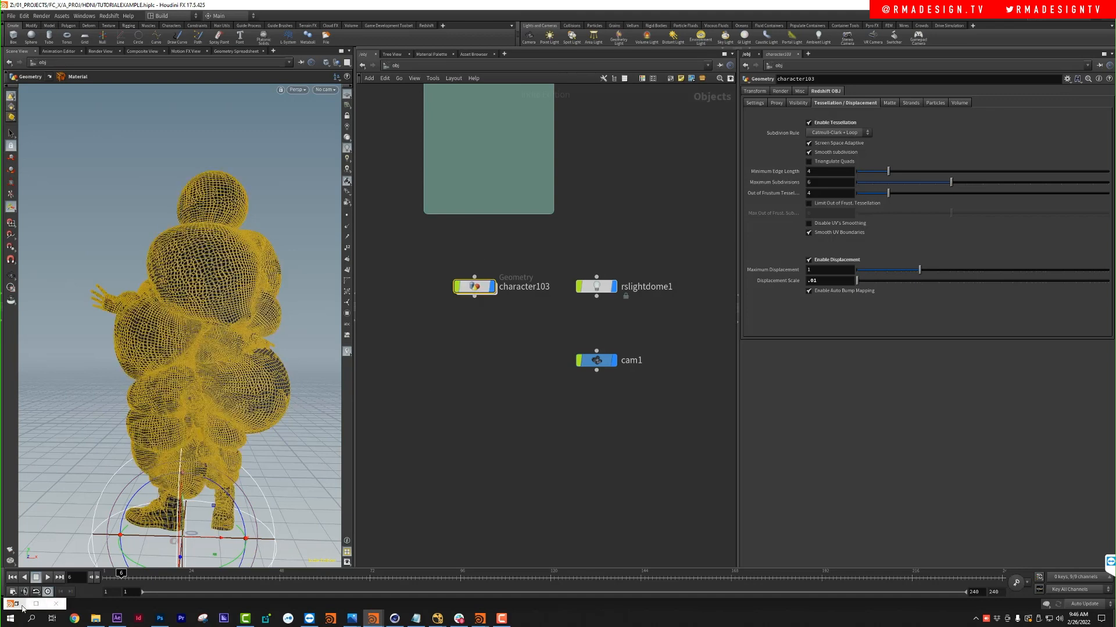
left_click_drag(413, 119, 234, 111)
left_click(160, 126)
mouse_move(176, 137)
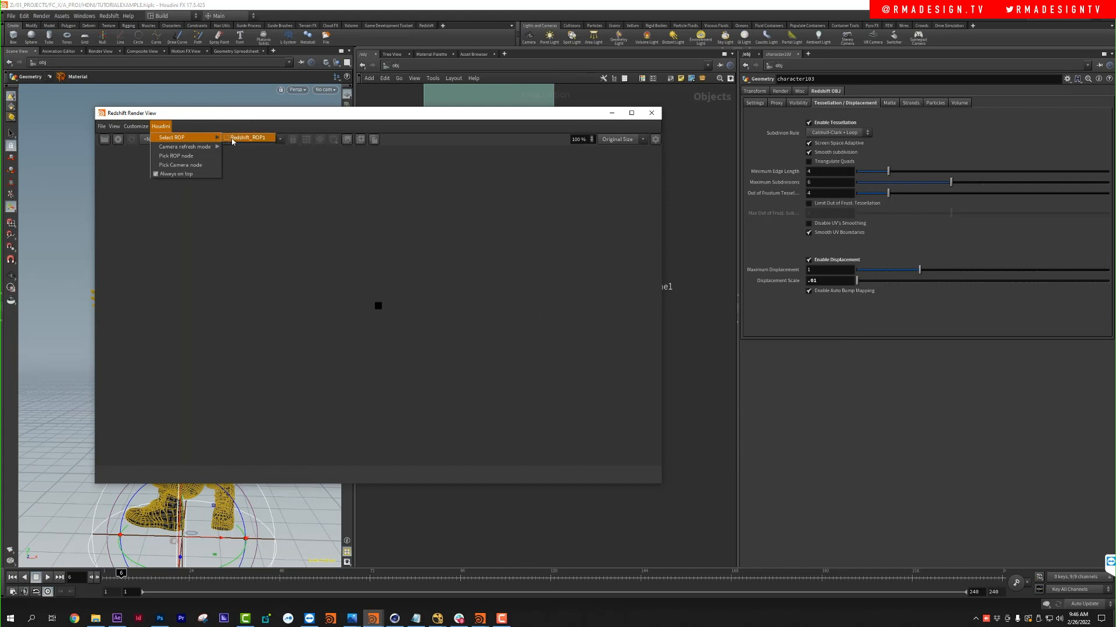
left_click(244, 137)
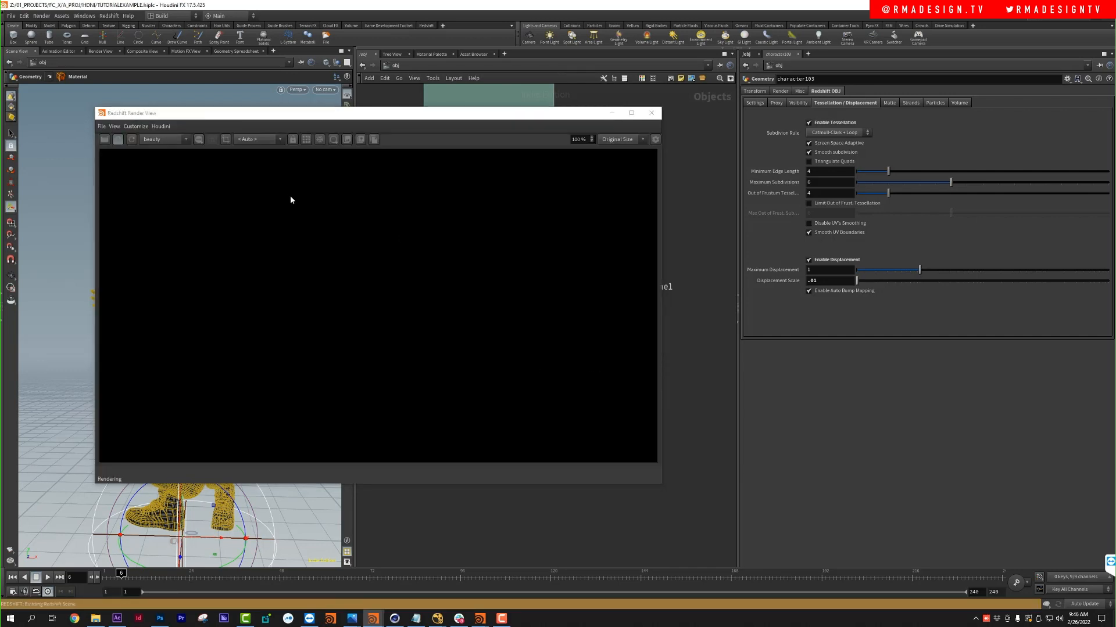
scroll(292, 209, "down", 1)
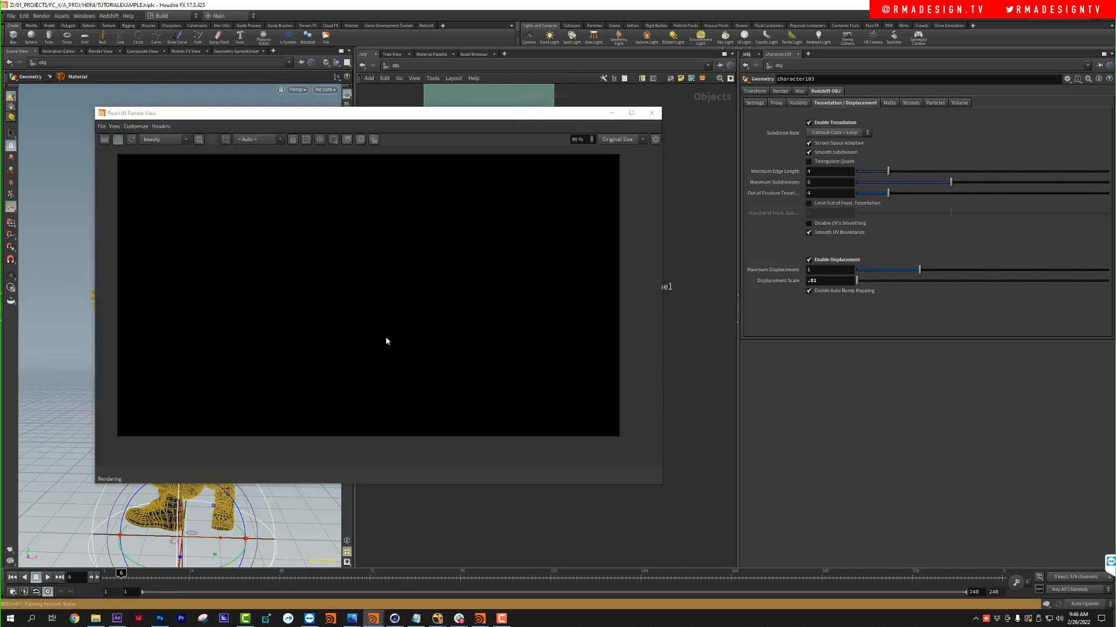
scroll(386, 341, "down", 5)
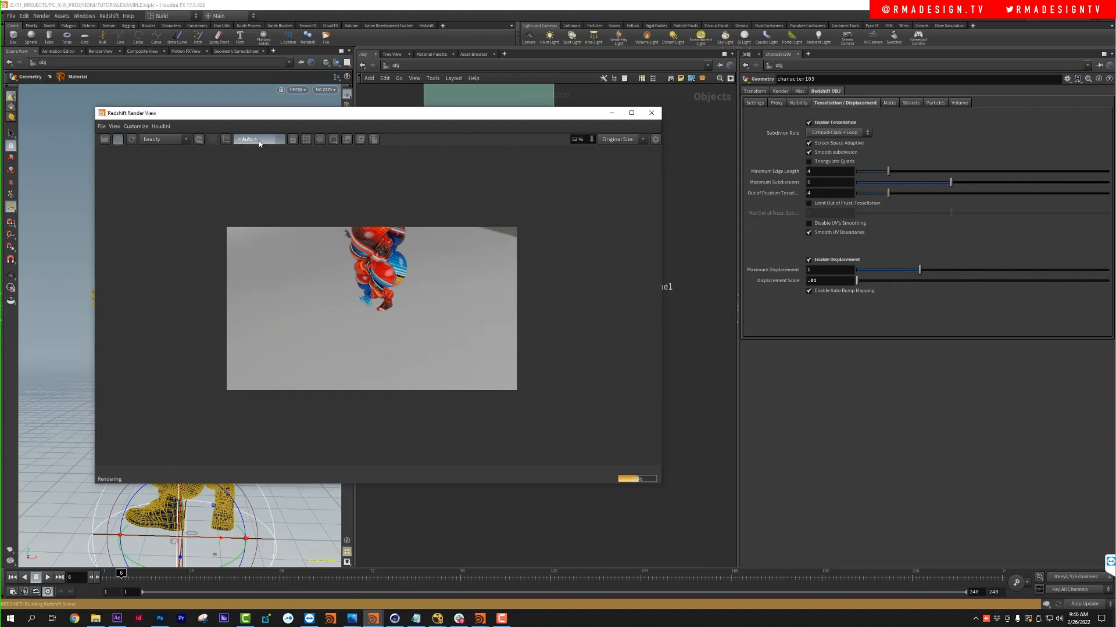
Step: Set the render view's camera to /obj/cam1, look through cam1 in the viewport and lock the camera to the view
left_click(254, 156)
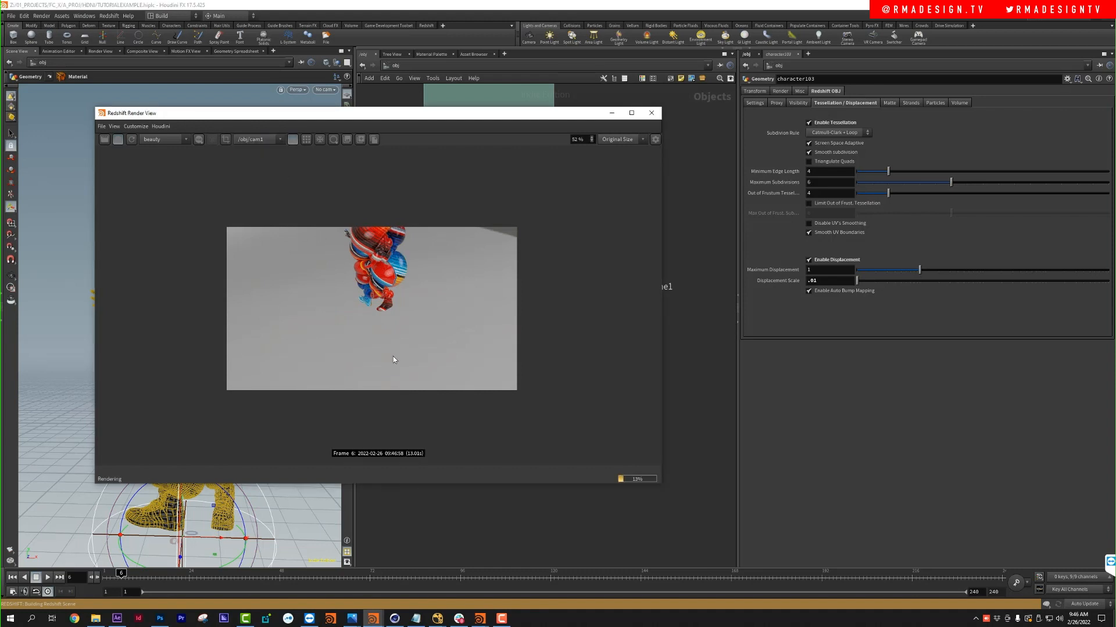
left_click(325, 90)
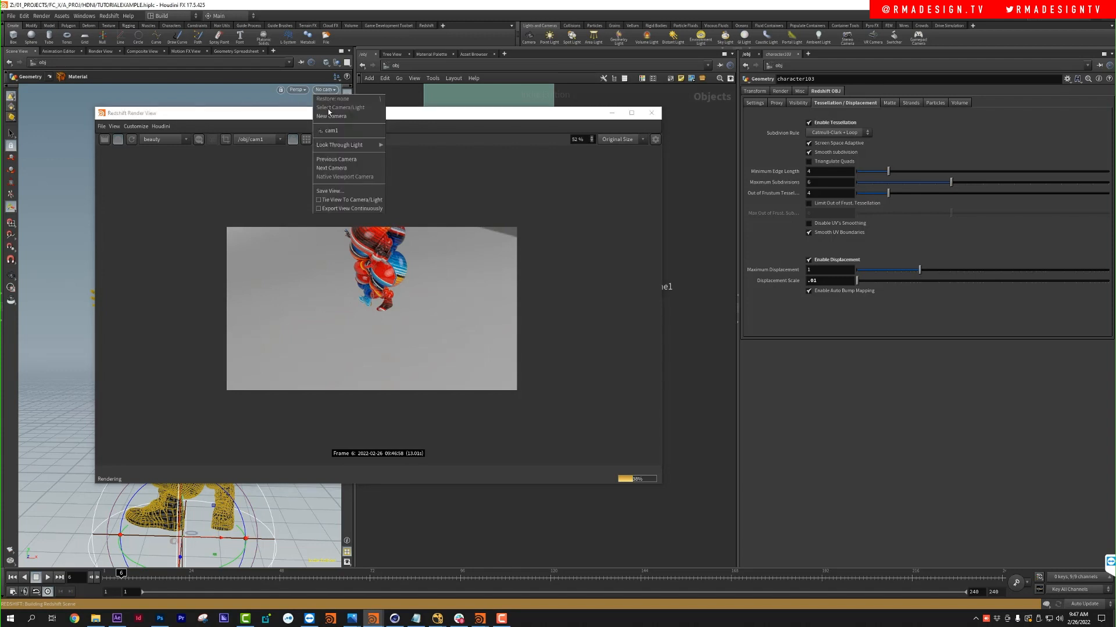
left_click(329, 130)
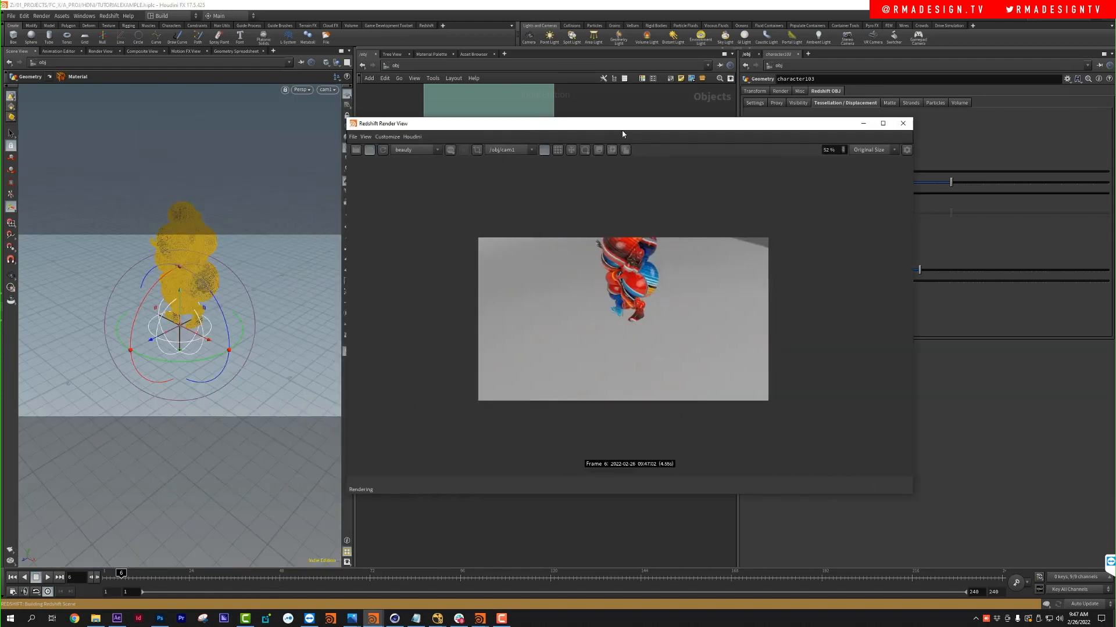
left_click(347, 115)
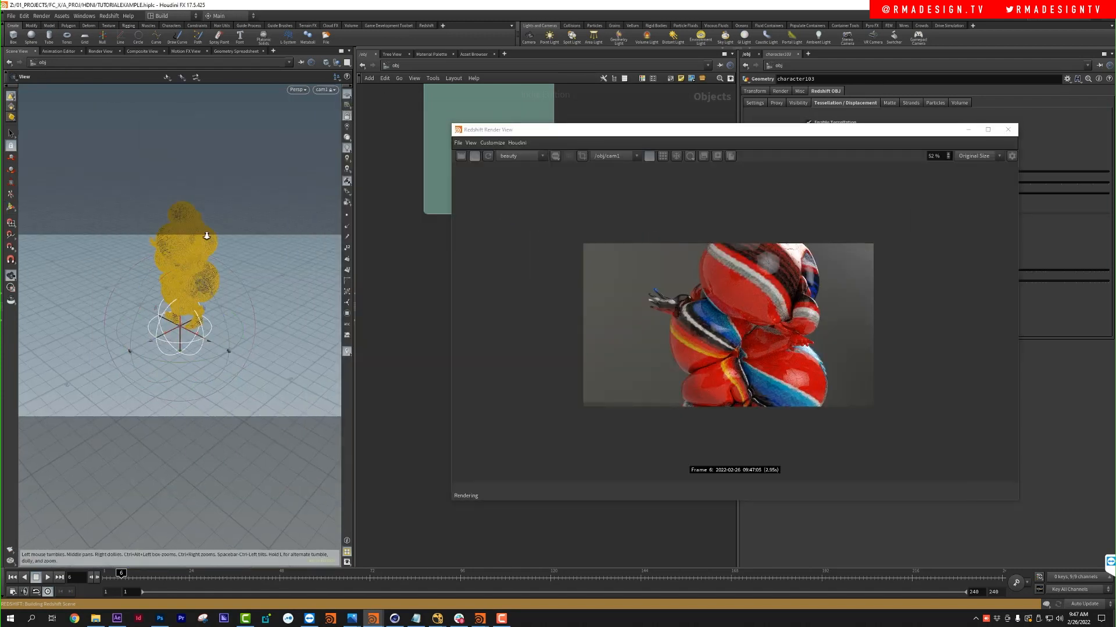
Step: Reframe cam1 in the viewport so the character is viewed from a lower, closer angle with its feet in frame
right_click_drag(204, 234, 273, 222, "alt")
left_click_drag(272, 222, 172, 319)
key("Escape")
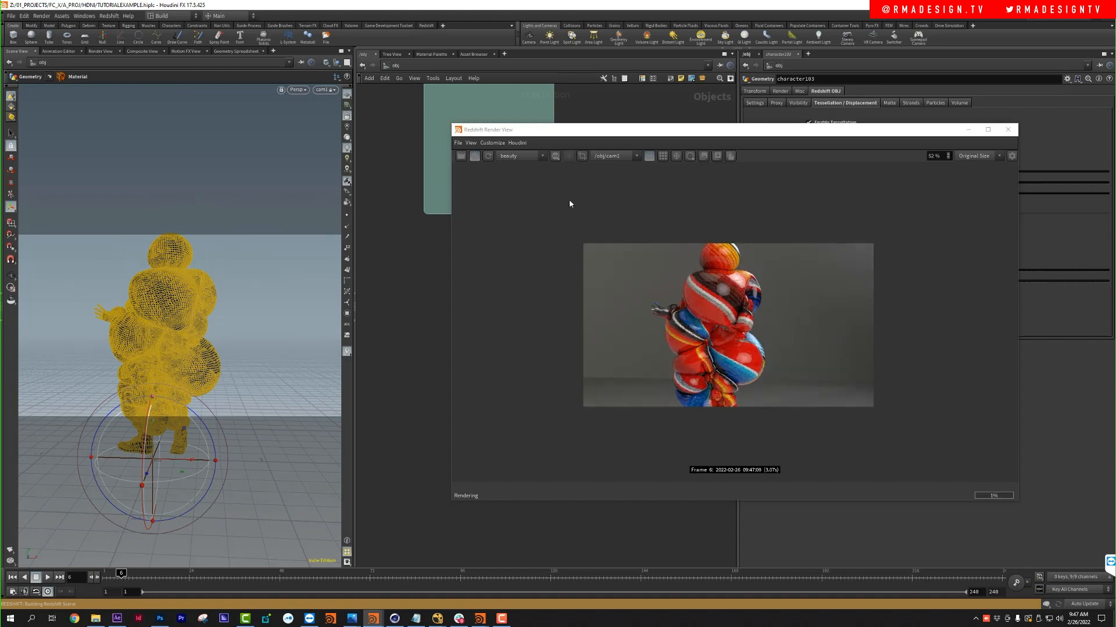
Step: Set the vertical resolution of cam1 to 1500 for a portrait-format frame
left_click_drag(722, 139, 190, 119)
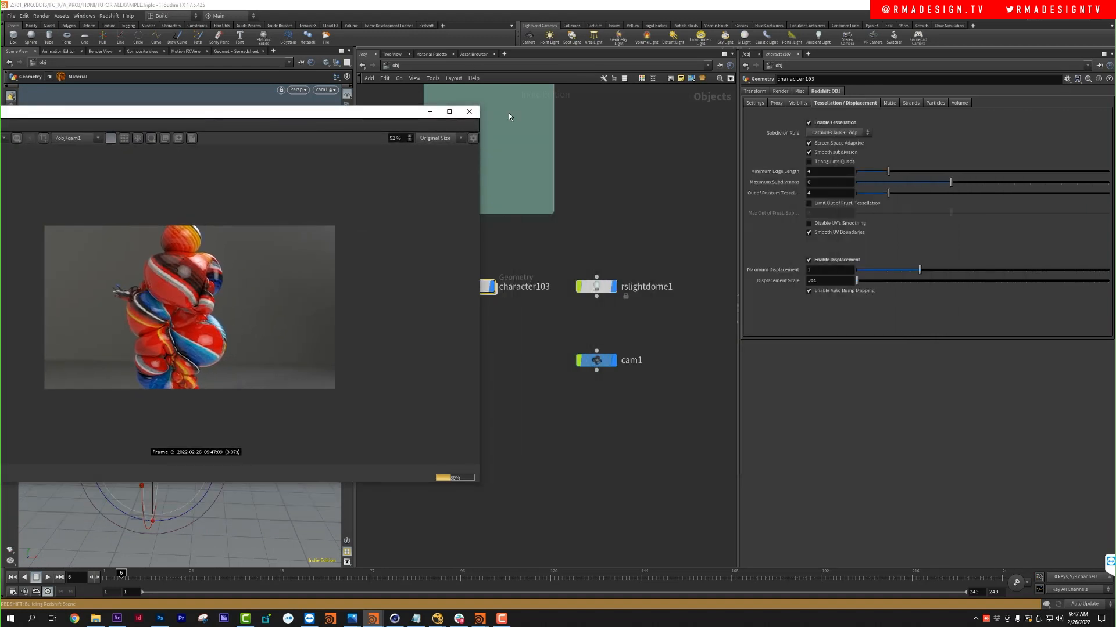
middle_click_drag(587, 256, 639, 247)
scroll(596, 239, "down", 3)
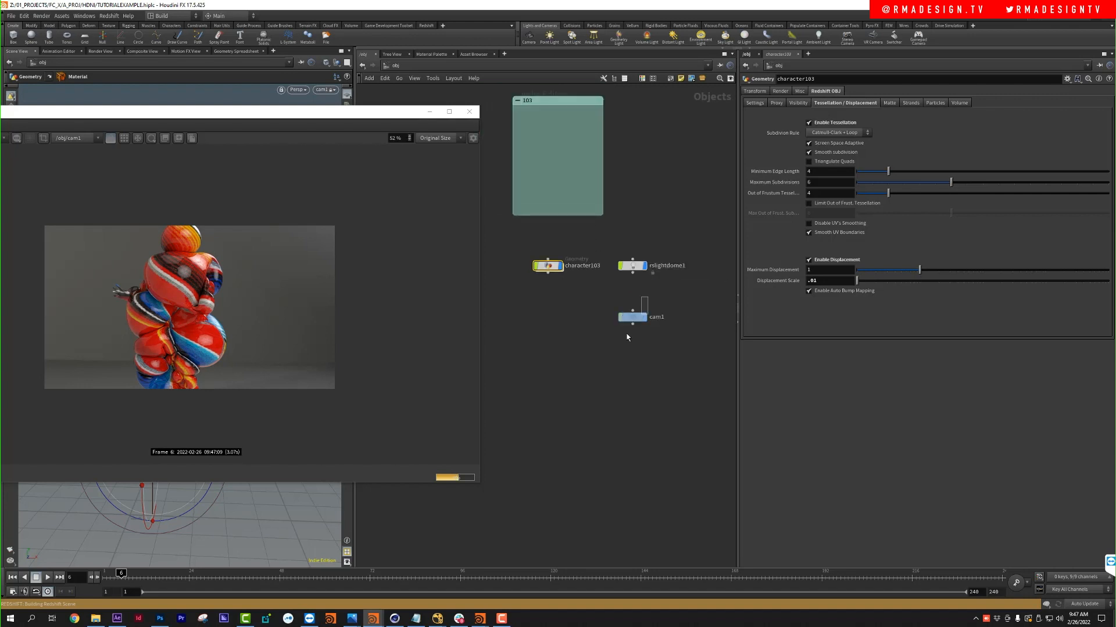
left_click(632, 317)
left_click(800, 91)
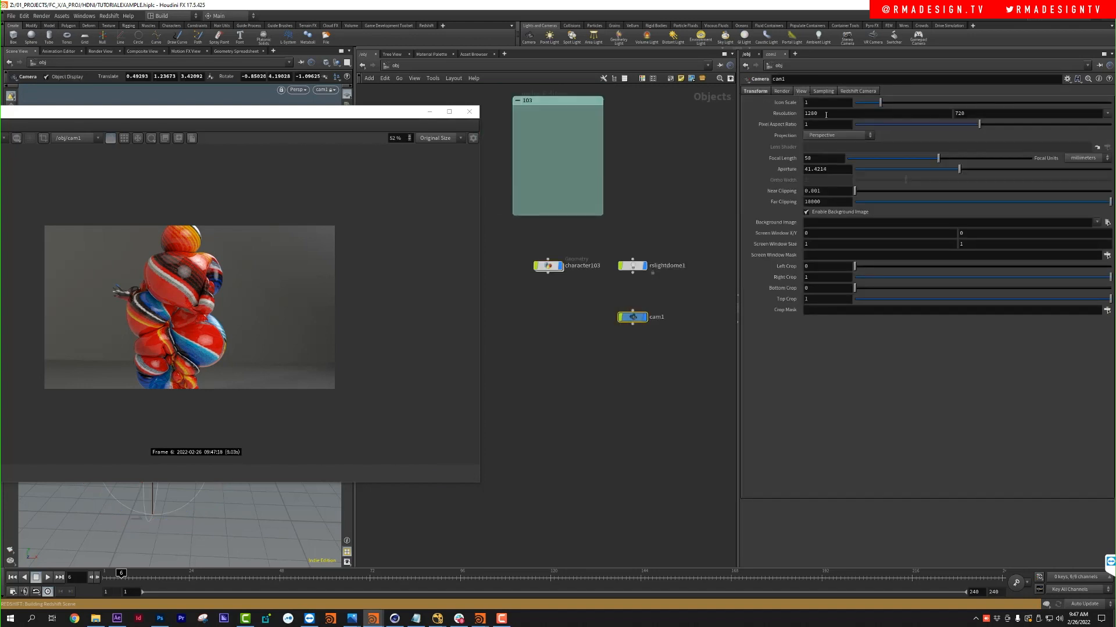
left_click_drag(826, 115, 768, 118)
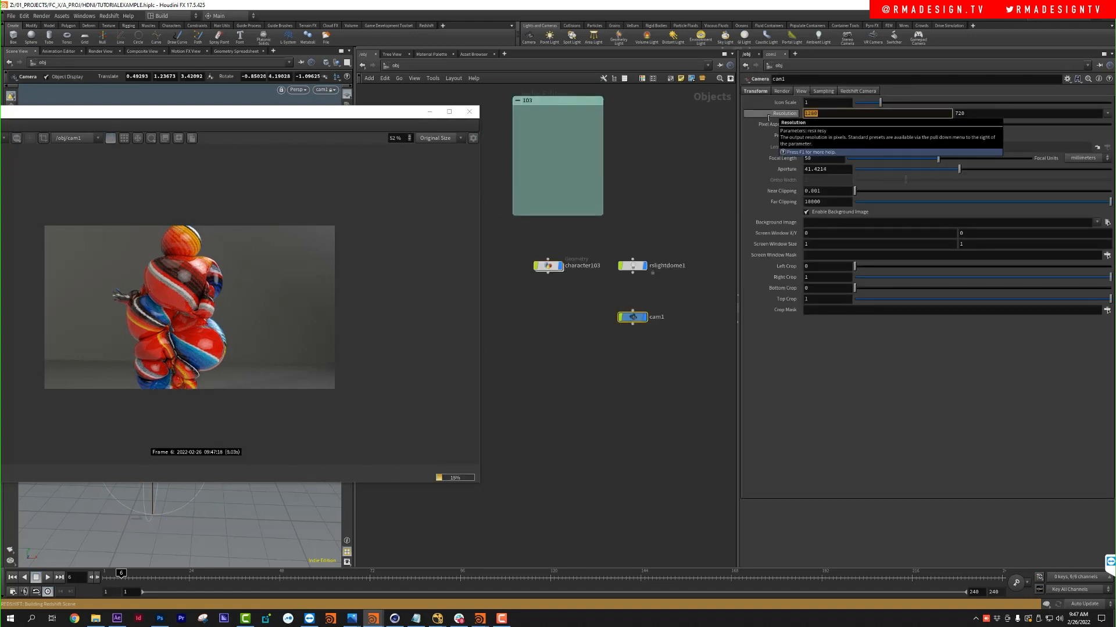
key("Tab")
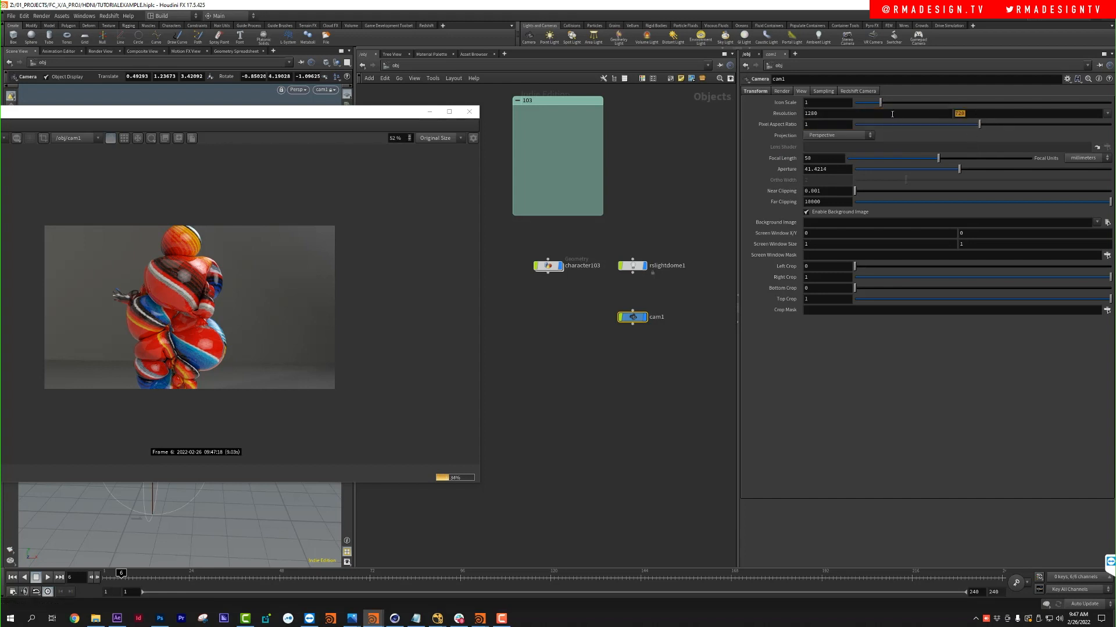
type("1500")
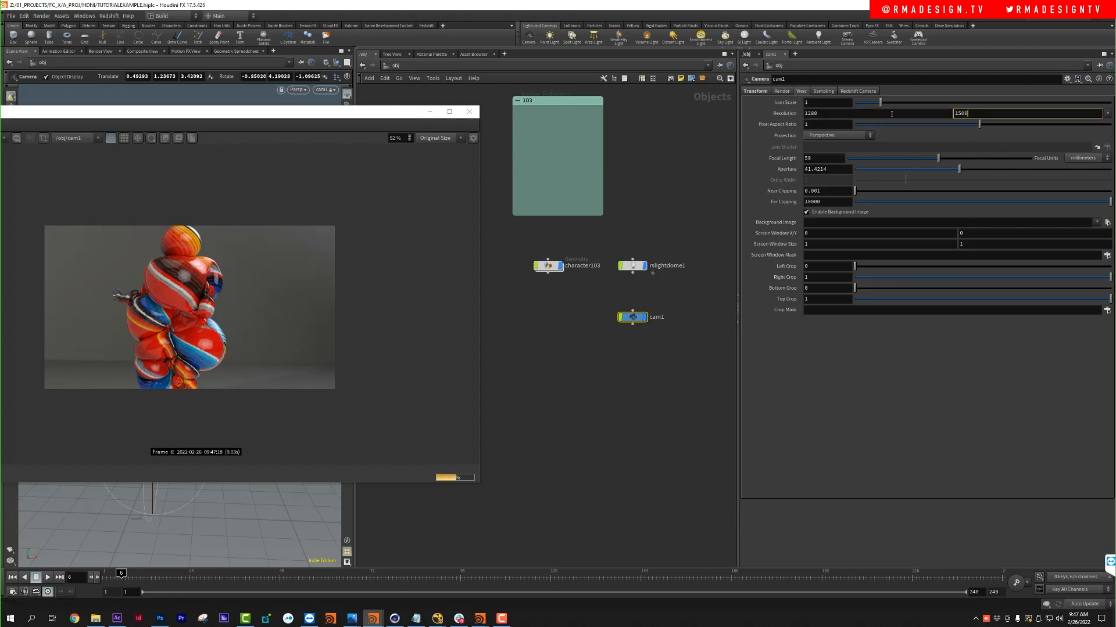
key("Return")
Step: Restart the render with the new camera resolution, then narrow the Redshift Render View and place it clear of the node network
left_click_drag(391, 110, 929, 87)
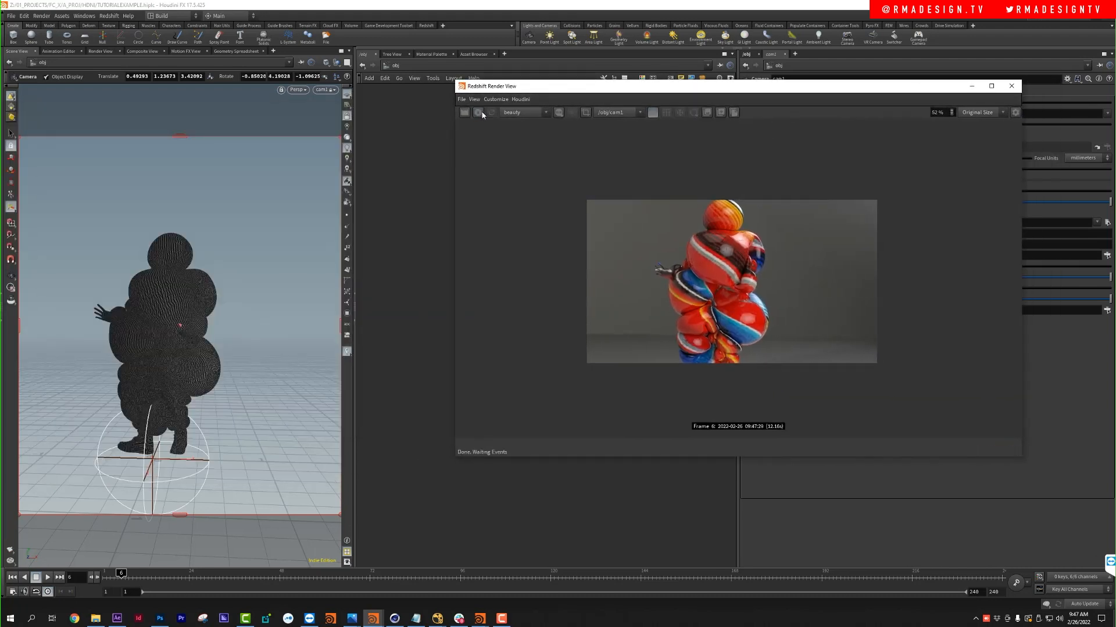
left_click_drag(884, 91, 362, 81)
left_click_drag(462, 210, 299, 199)
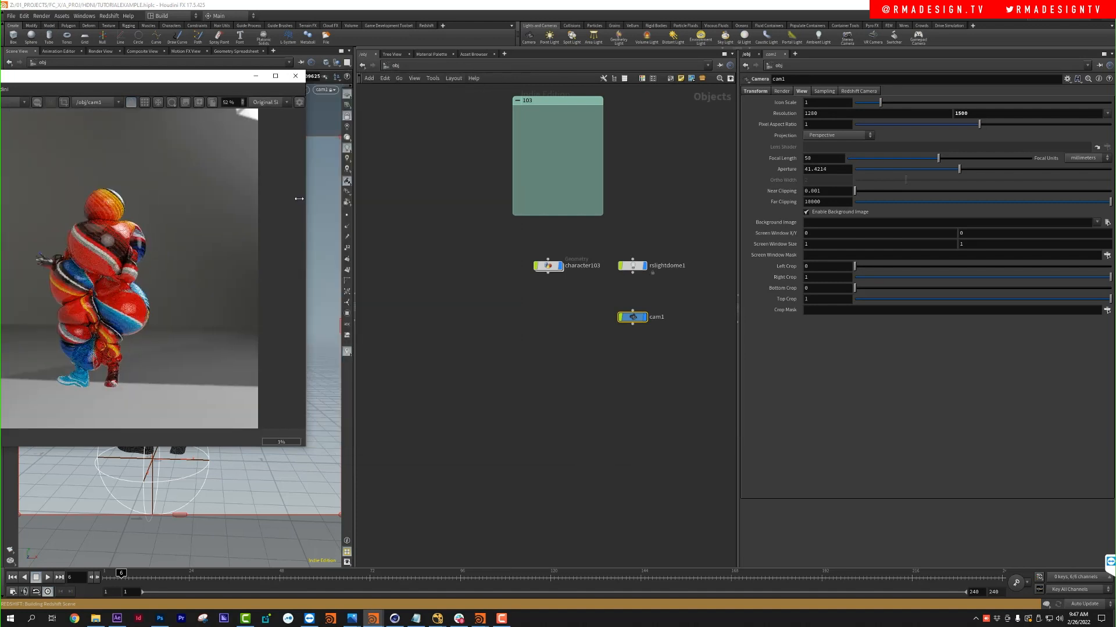
left_click_drag(202, 80, 301, 69)
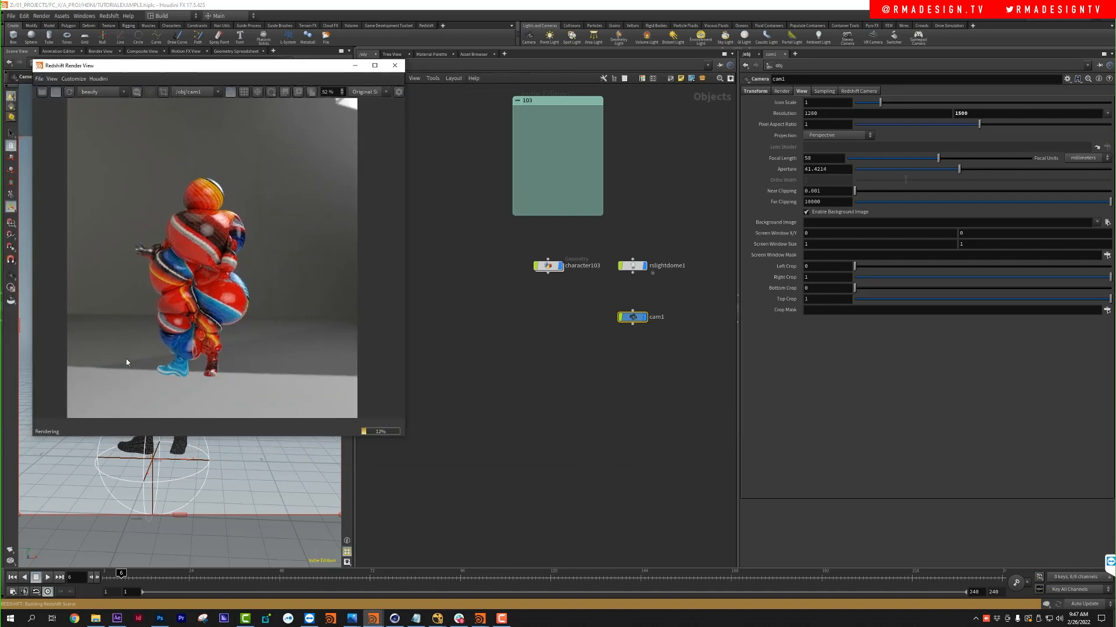
scroll(168, 333, "up", 4)
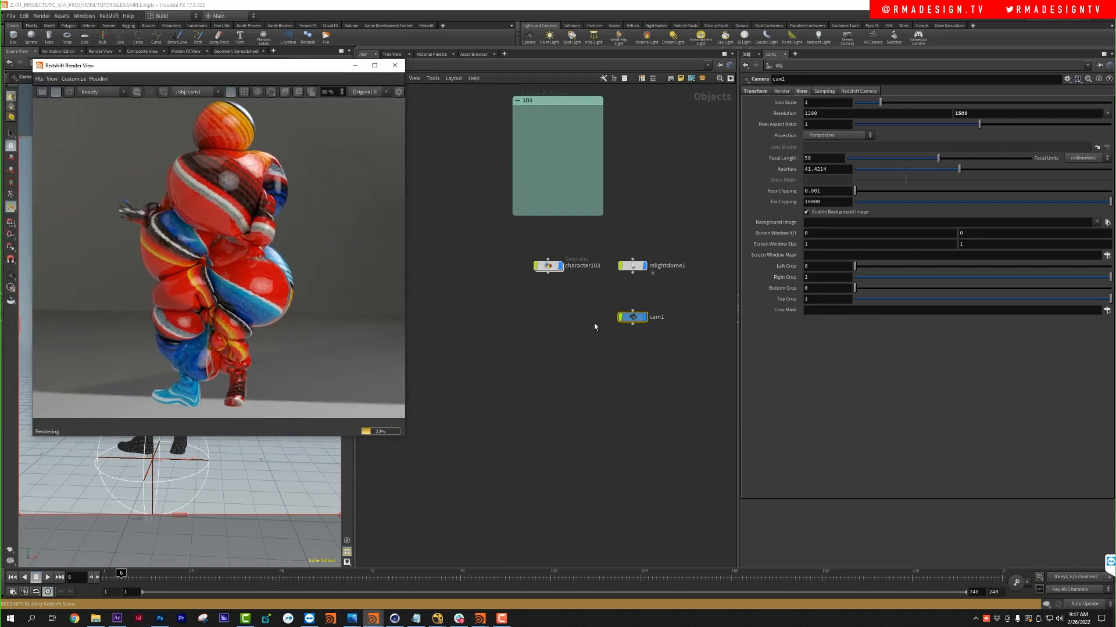
Step: Disable the background of rslightdome1 and inspect the character's texture in the render
middle_click_drag(594, 323, 562, 322)
left_click(604, 265)
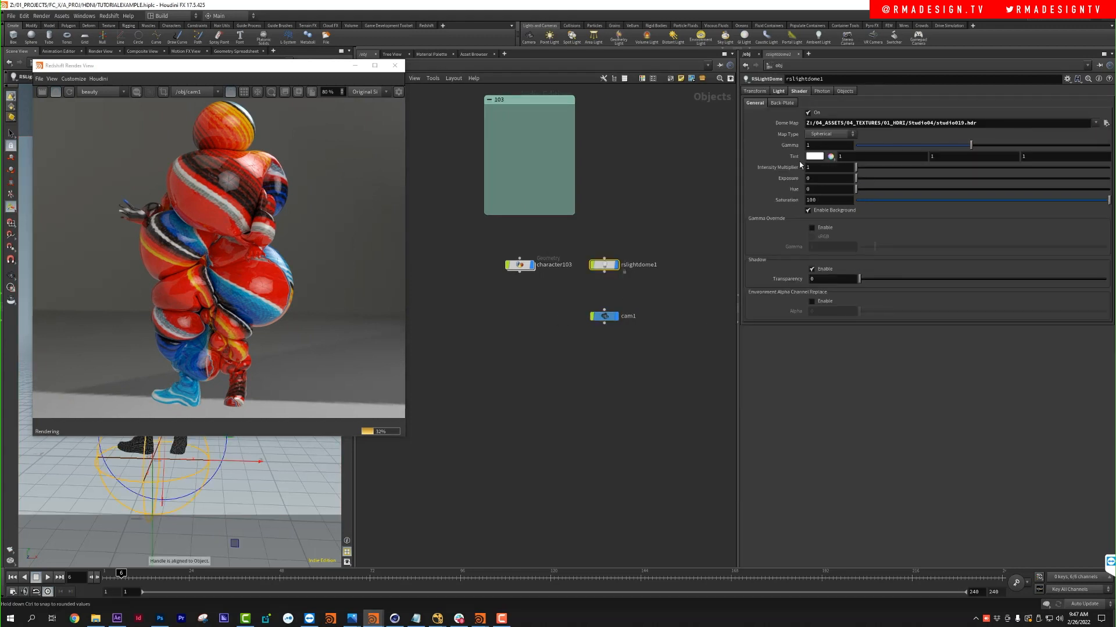
left_click(842, 211)
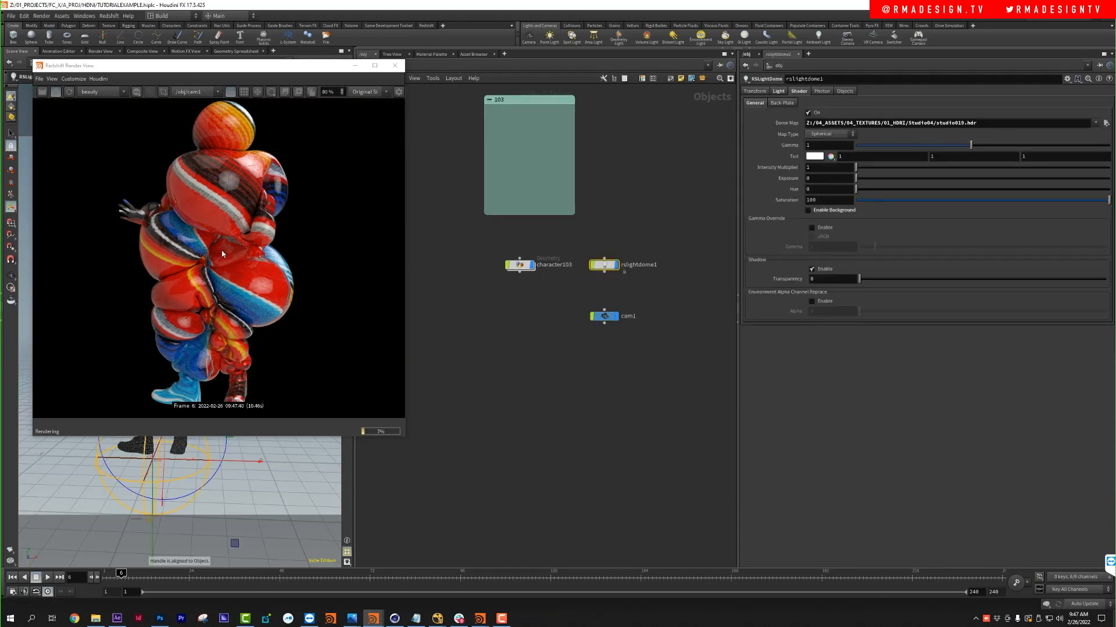
scroll(215, 247, "down", 1)
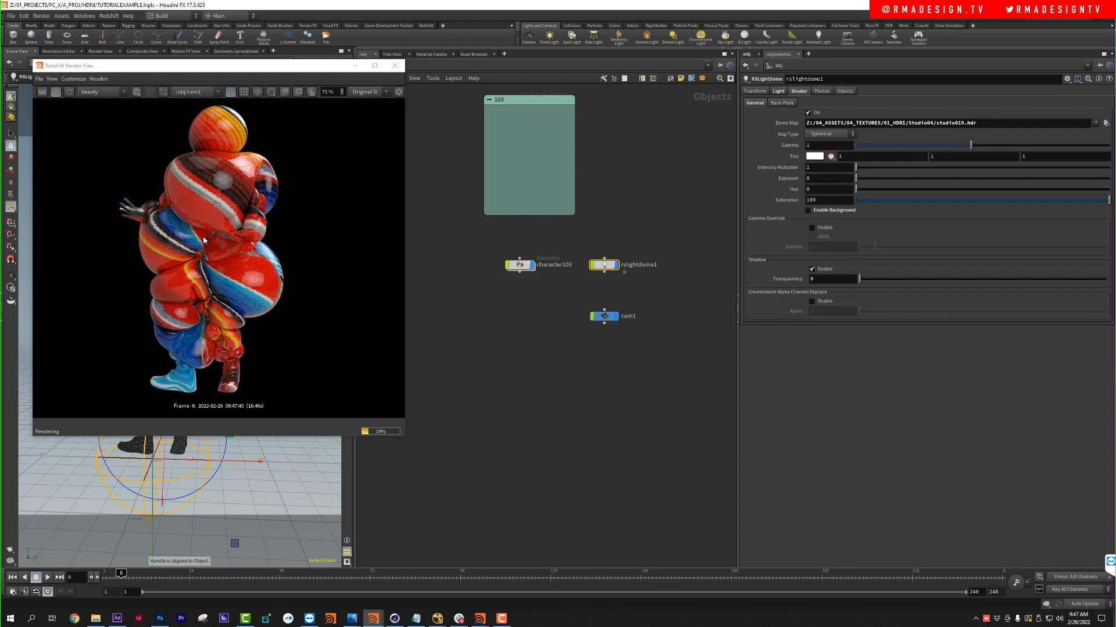
scroll(203, 240, "up", 5)
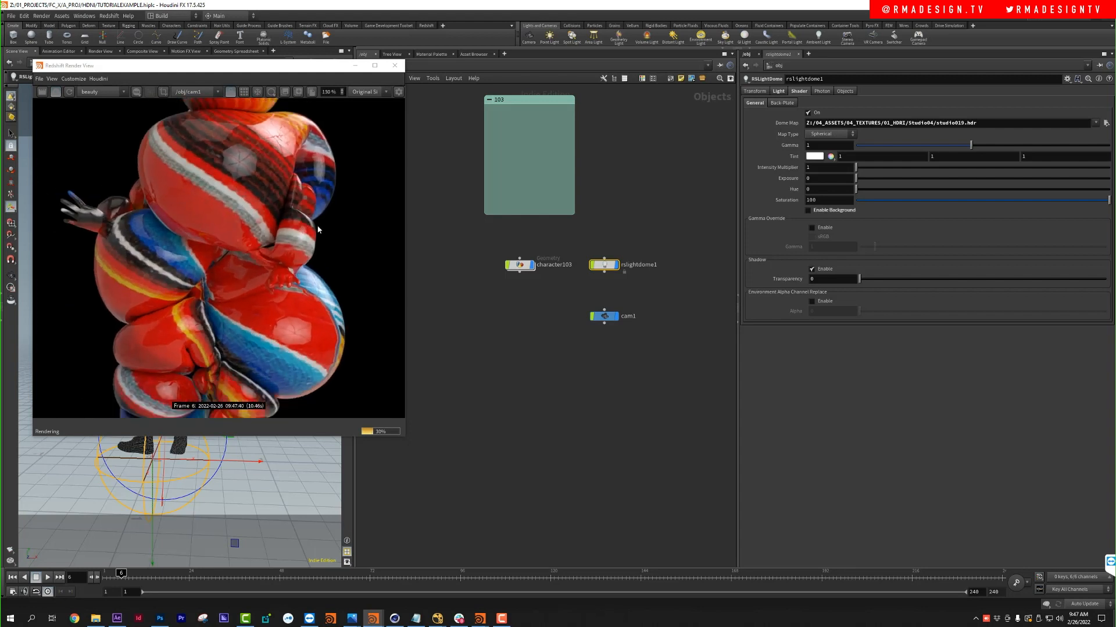
scroll(280, 244, "down", 3)
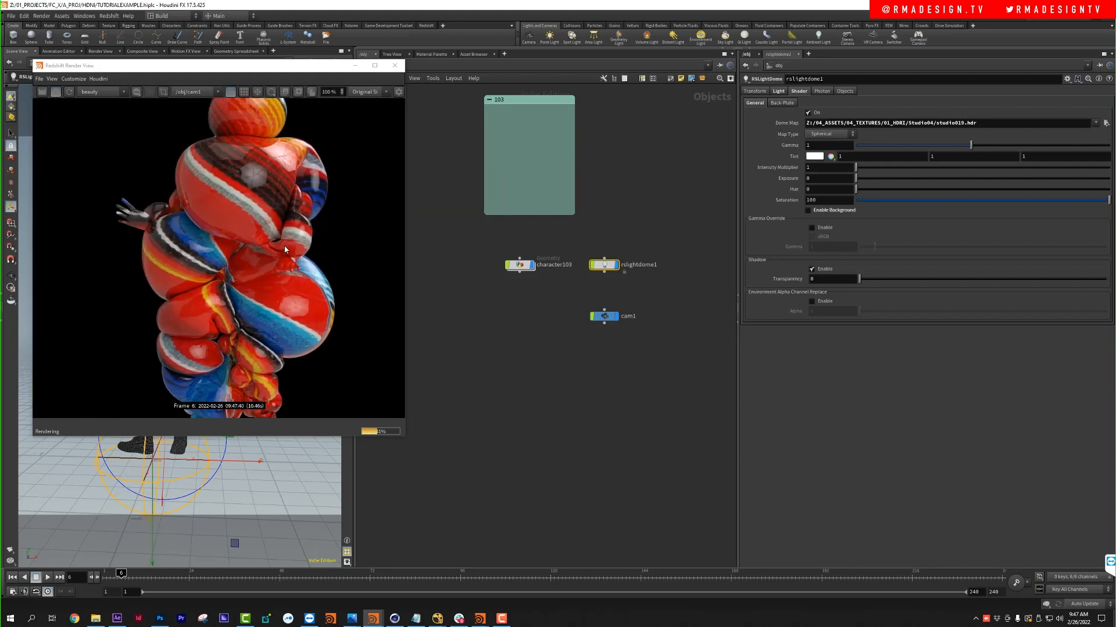
Step: In the material network, set the reflection weight of Material215 to 0.368 and its reflection roughness to 0.417
left_click(438, 64)
left_click(456, 93)
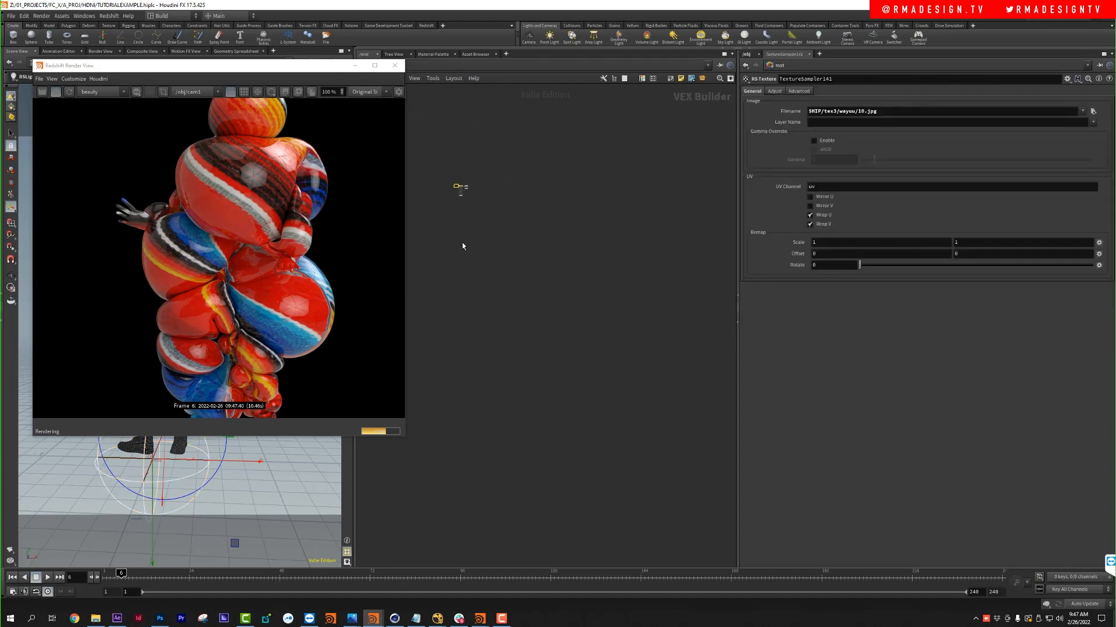
scroll(452, 179, "up", 6)
scroll(447, 155, "up", 1)
left_click(508, 246)
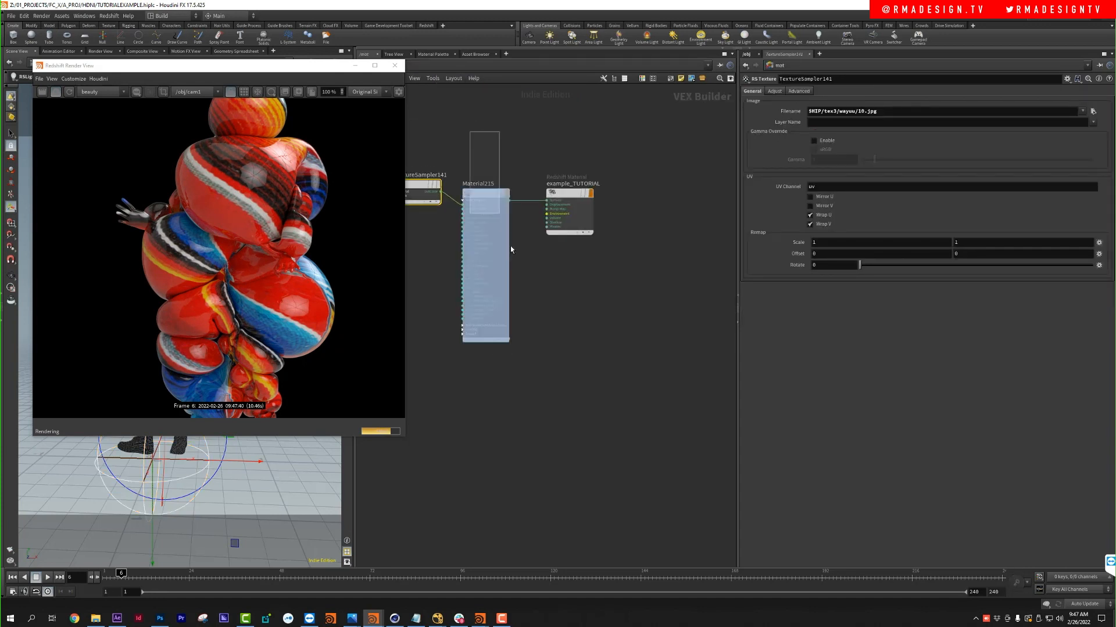
left_click_drag(964, 217, 946, 217)
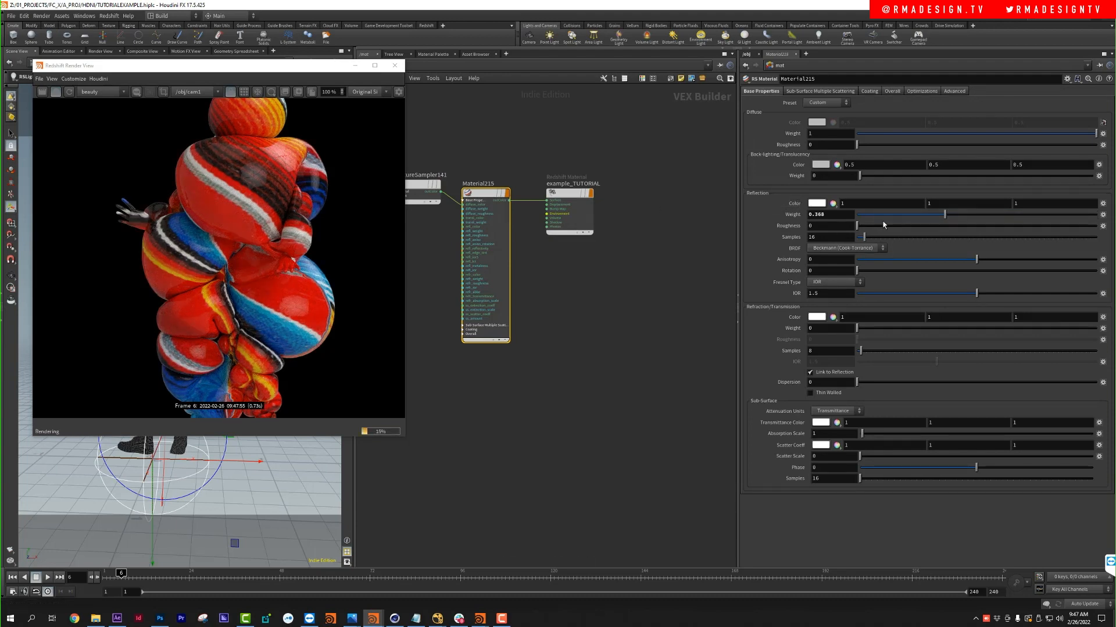
left_click_drag(919, 227, 956, 225)
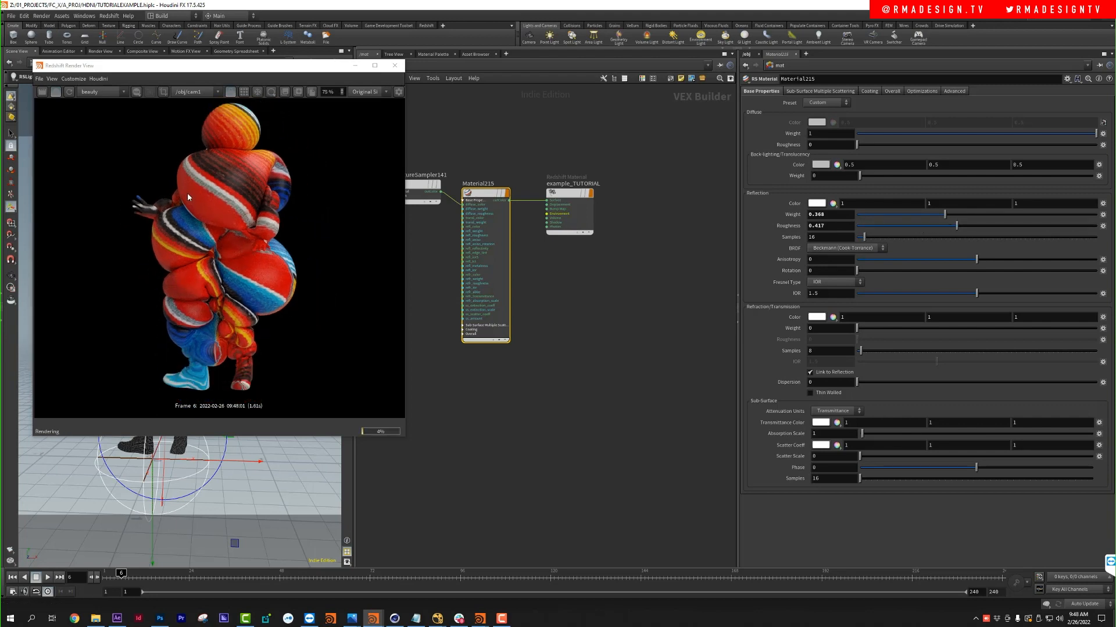
scroll(234, 176, "up", 1)
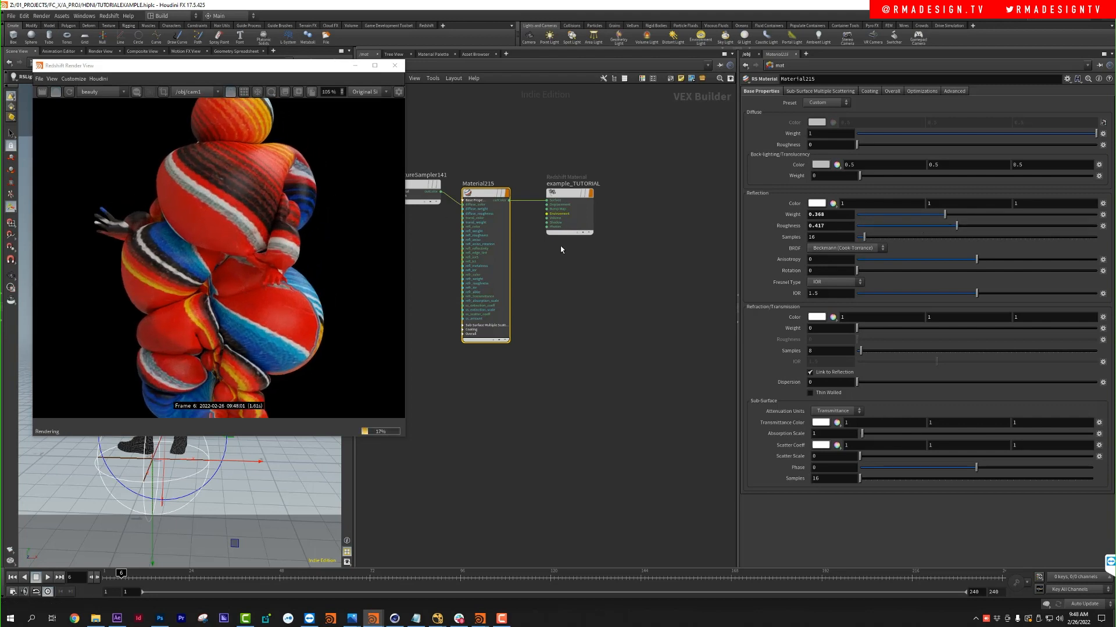
Step: Move TextureSampler141 away from the material and link its second Scale value to the first with a relative reference
middle_click_drag(563, 248, 700, 262)
left_click_drag(559, 199, 489, 198)
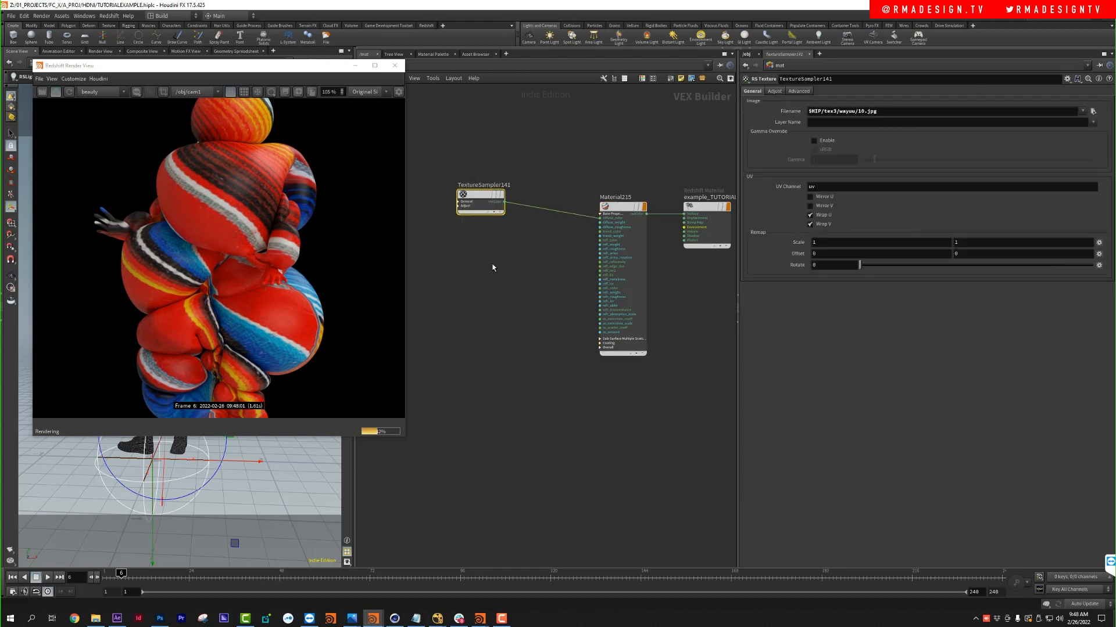
right_click(823, 243)
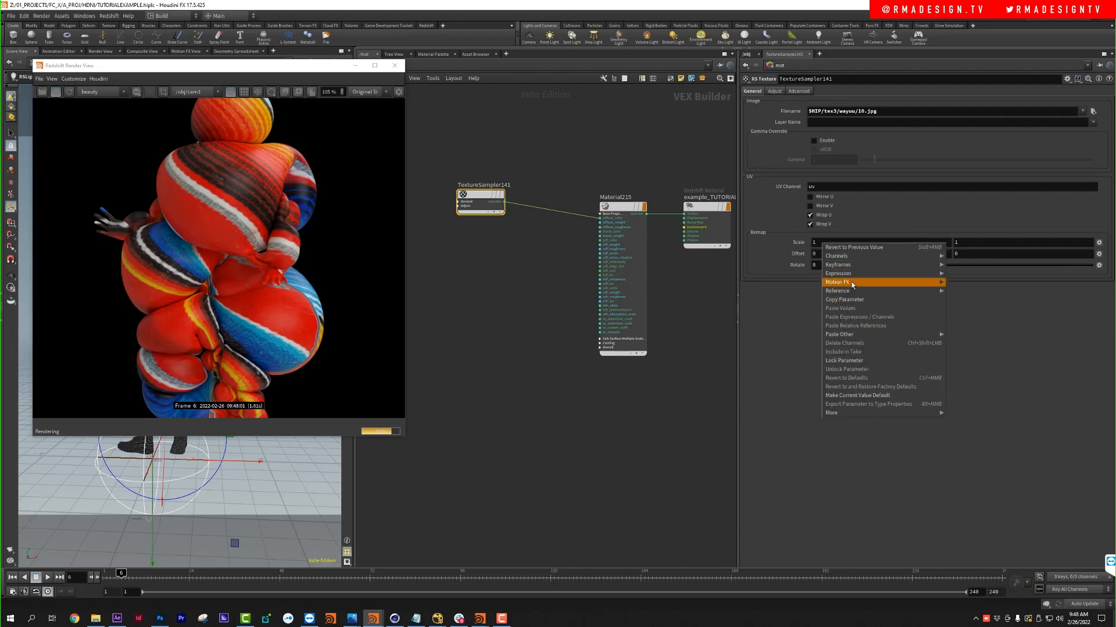
left_click(855, 301)
right_click(988, 247)
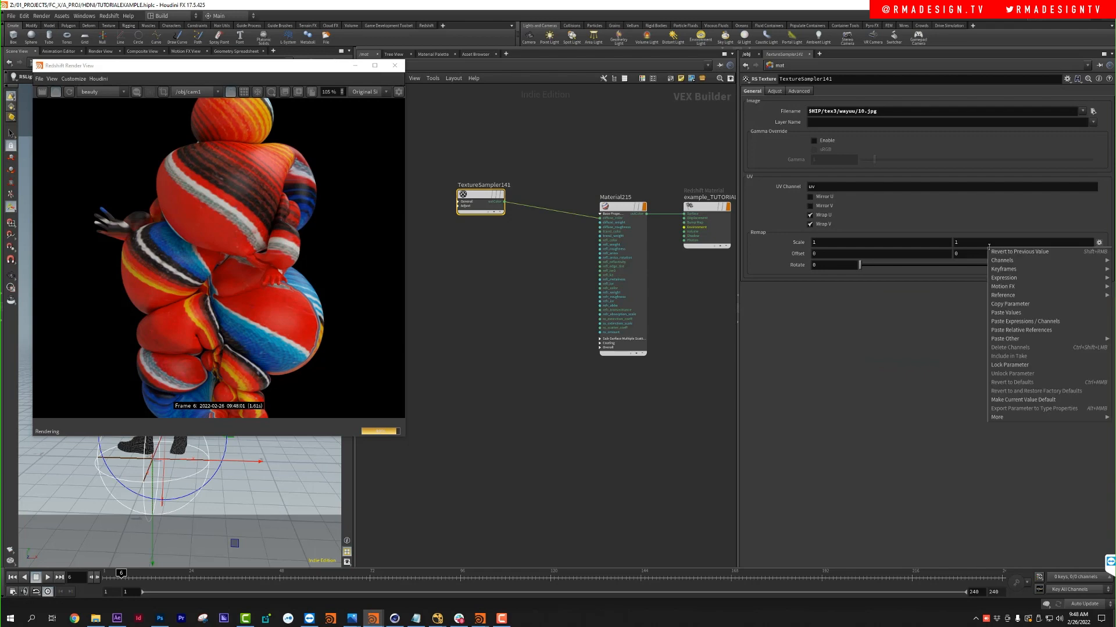
left_click(1016, 330)
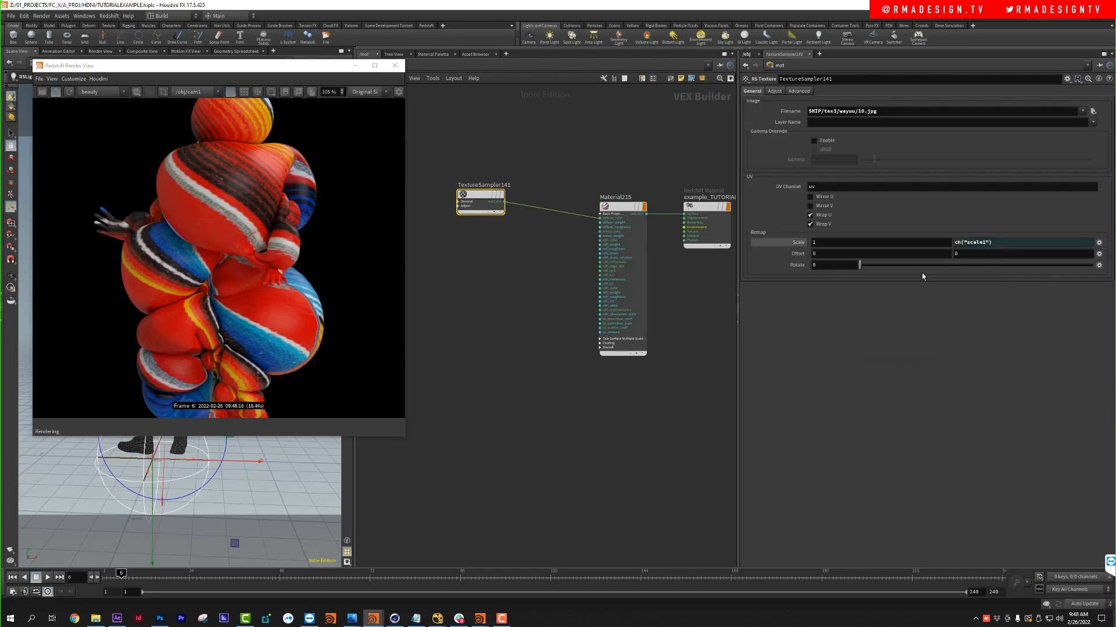
Step: Try Scale values of 0.5 and 2 on TextureSampler141 and compare the pattern in the render
left_click(819, 243)
left_click(900, 335)
left_click(828, 242)
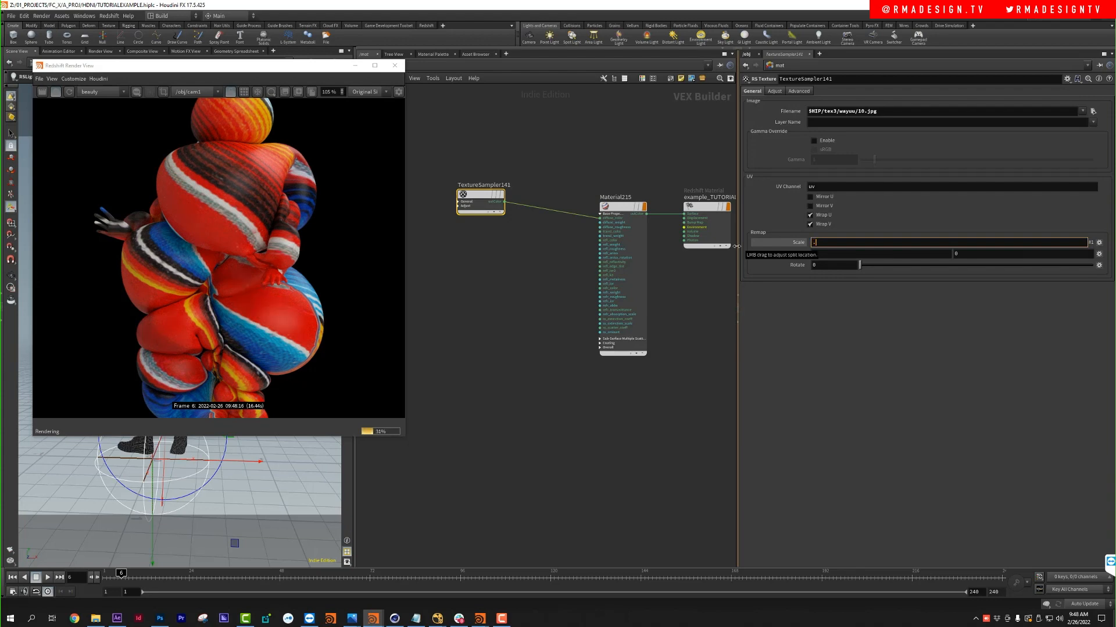
type("0.5")
key("Return")
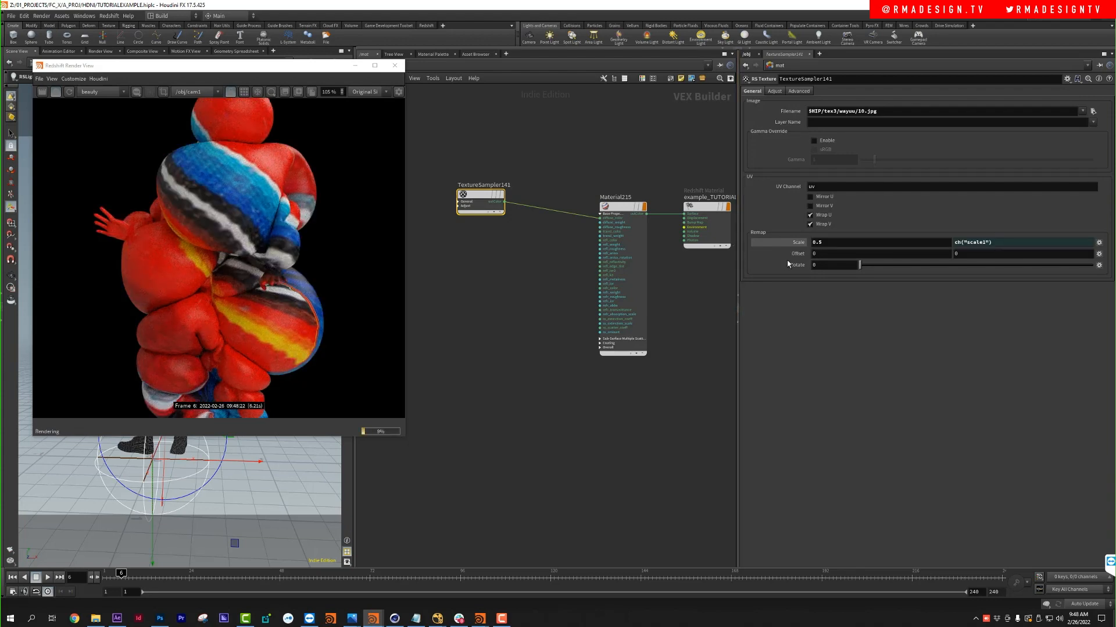
left_click_drag(802, 247, 764, 251)
type("2")
key("Return")
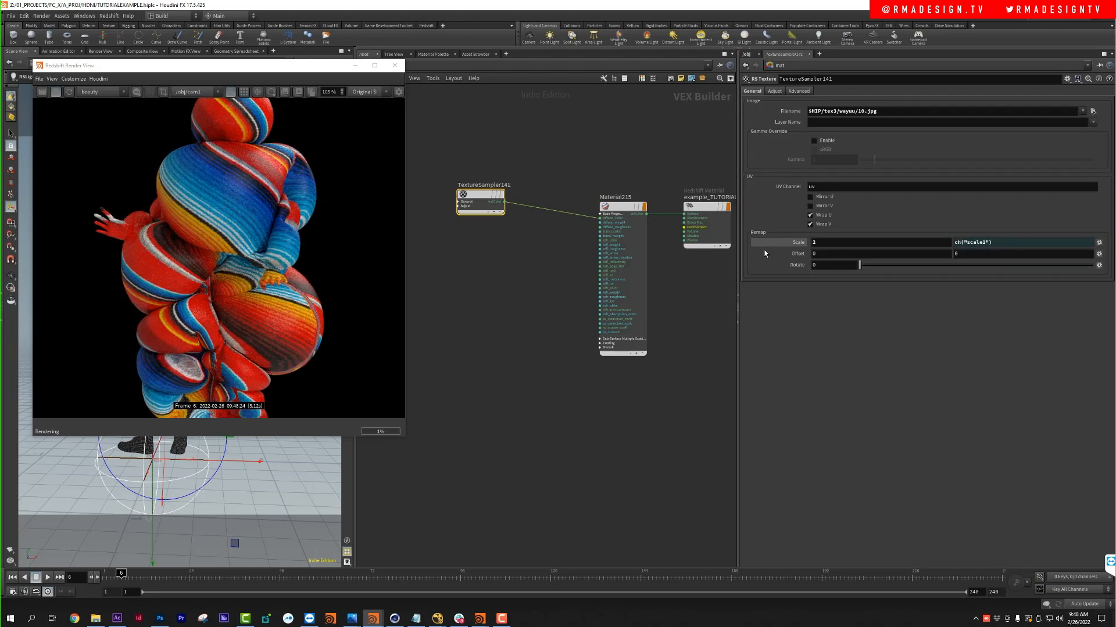
scroll(226, 238, "down", 3)
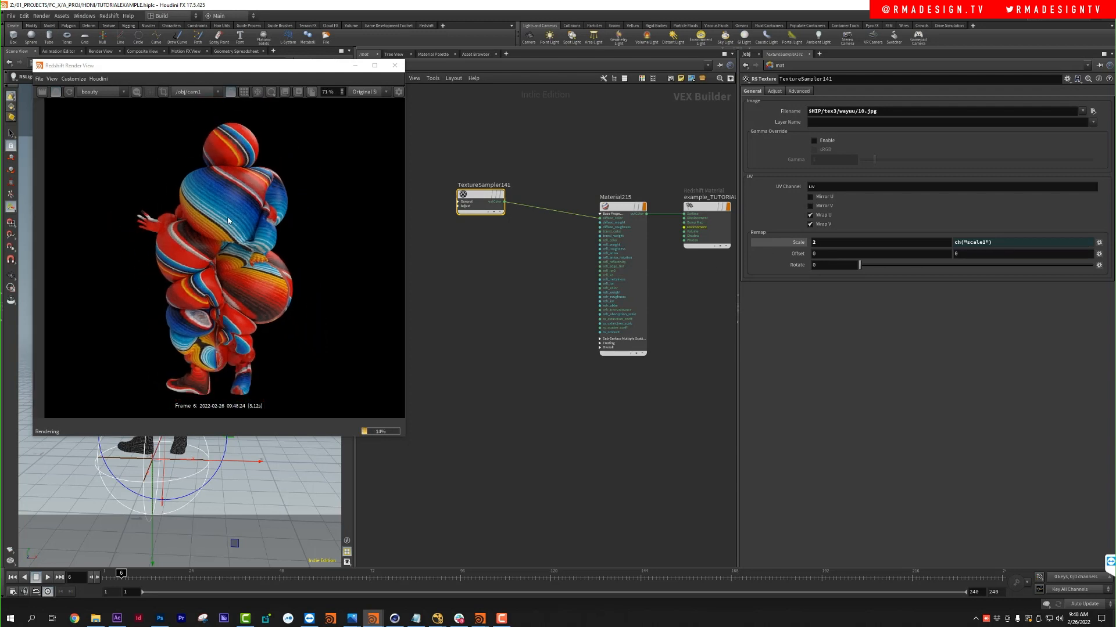
scroll(226, 238, "up", 2)
Step: Set the Scale of TextureSampler141 to 3 and check the stripes on the rendered character
type("3")
key("Return")
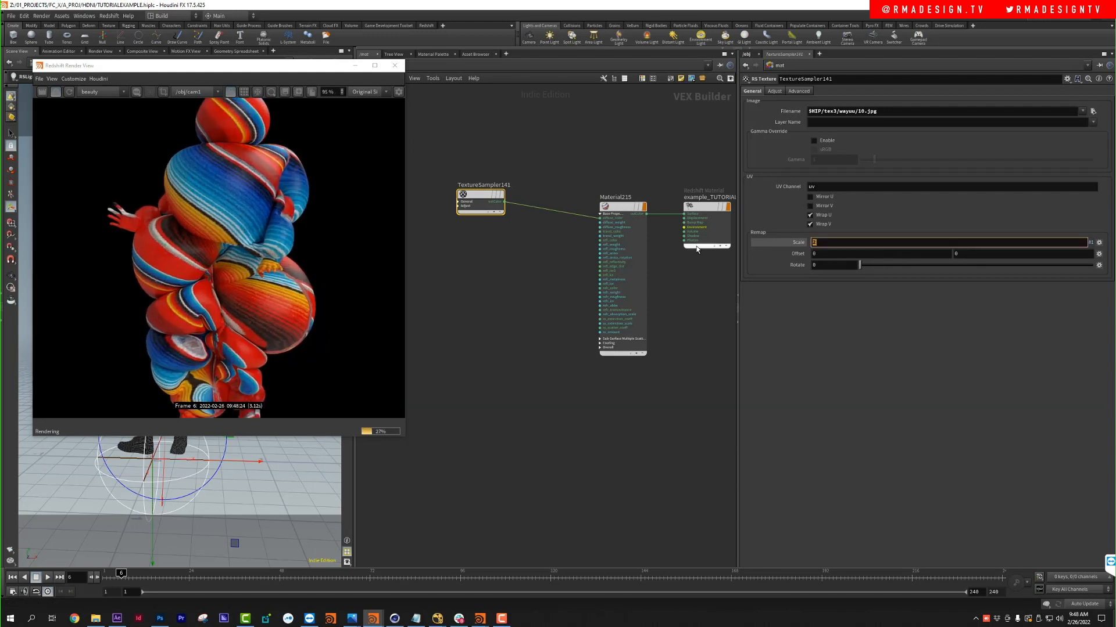
scroll(225, 215, "up", 5)
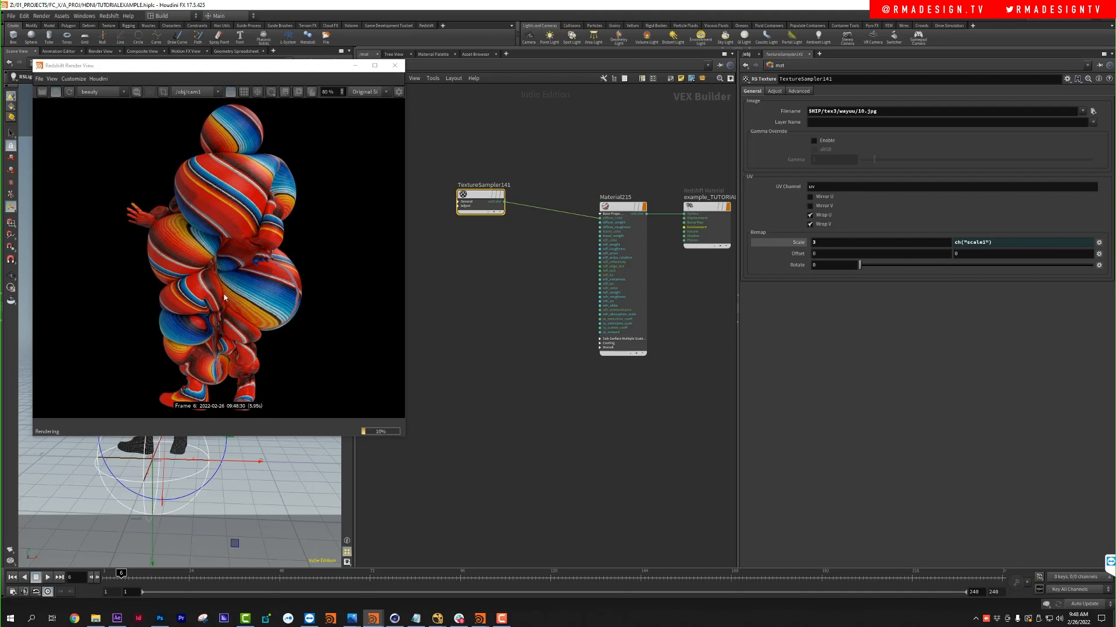
scroll(224, 185, "down", 8)
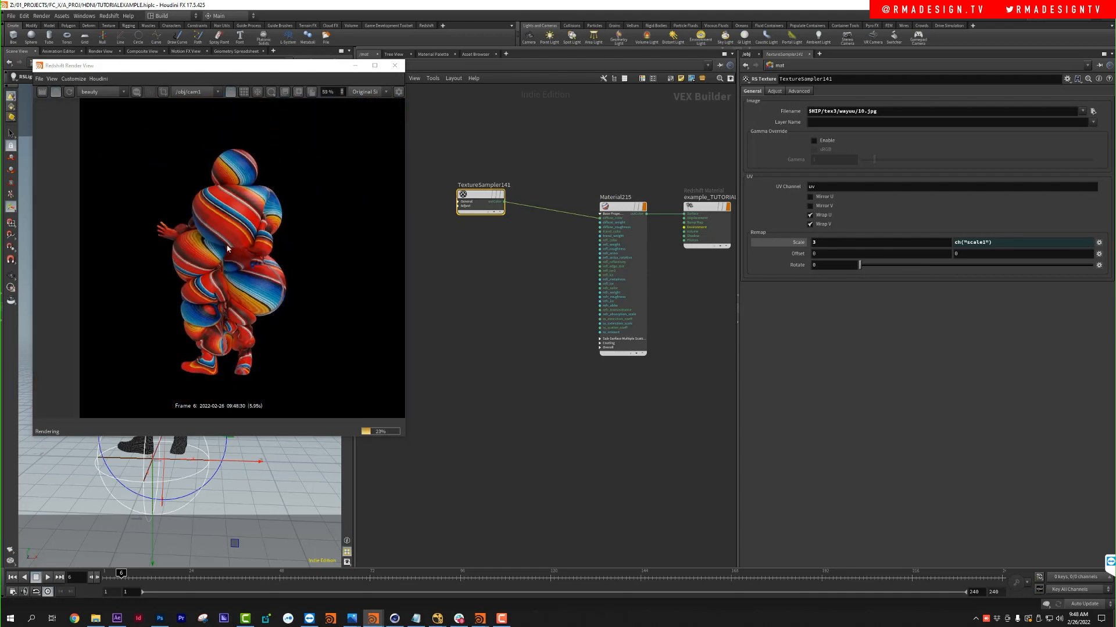
scroll(231, 218, "up", 3)
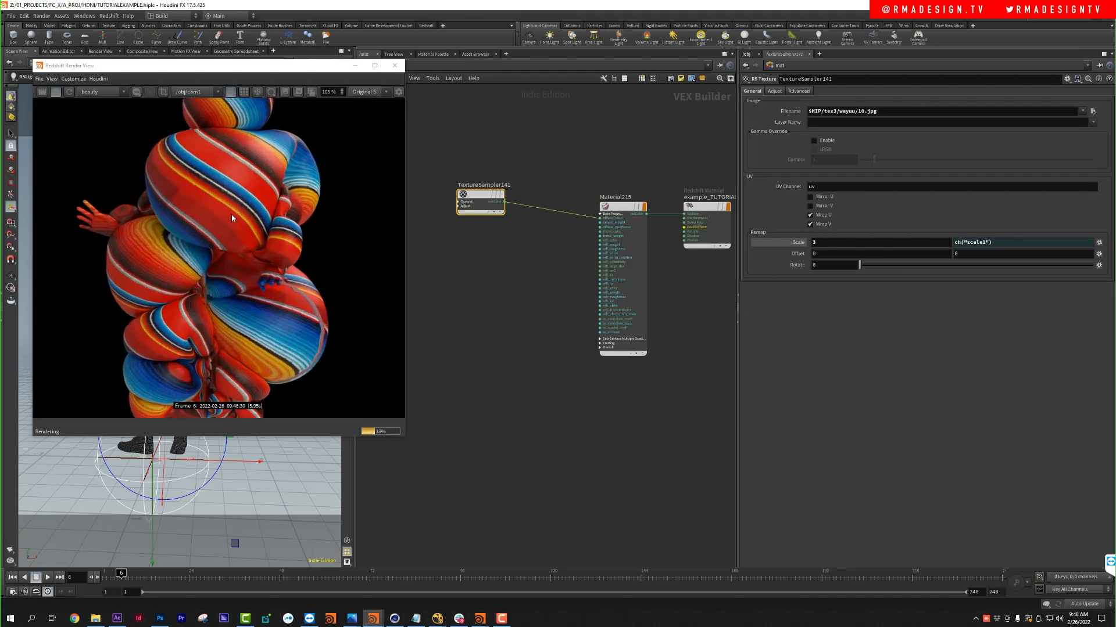
middle_click_drag(554, 312, 561, 285)
scroll(219, 222, "down", 2)
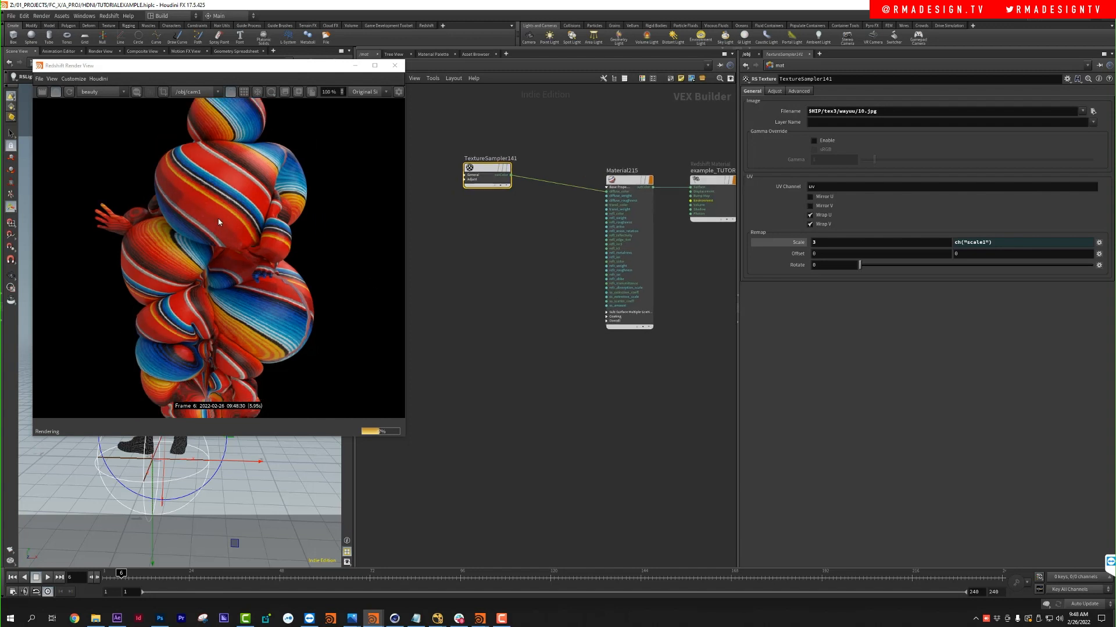
mouse_move(488, 170)
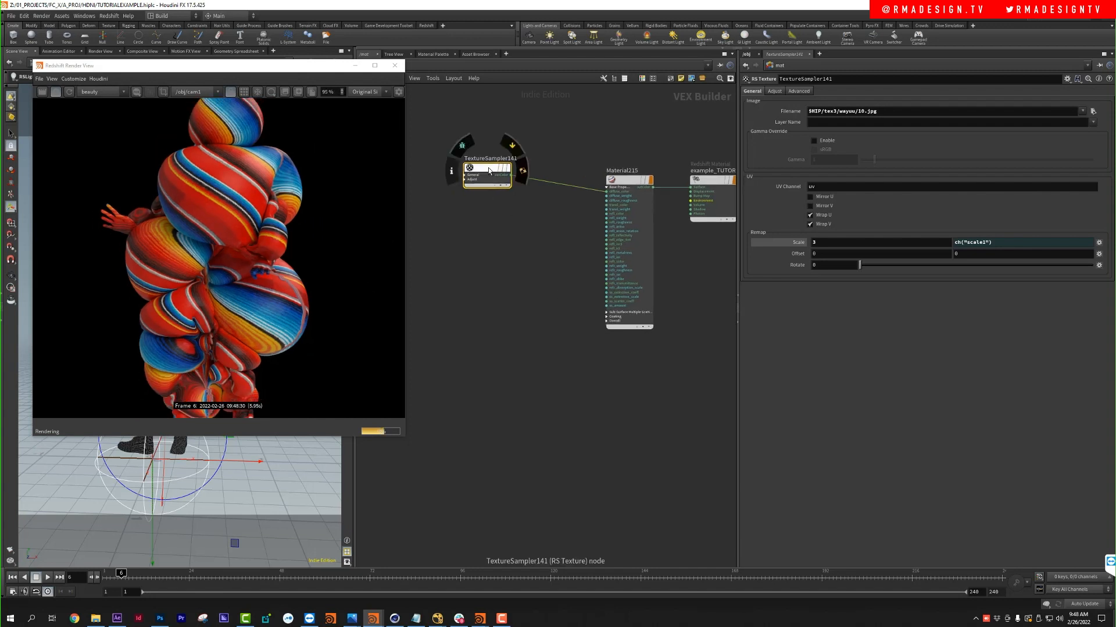
Step: Duplicate TextureSampler141 below the network and wire the copy into the Surface input of example_TUTORIAL to preview it
left_click_drag(487, 170, 492, 430, "alt")
middle_click_drag(609, 381, 563, 312)
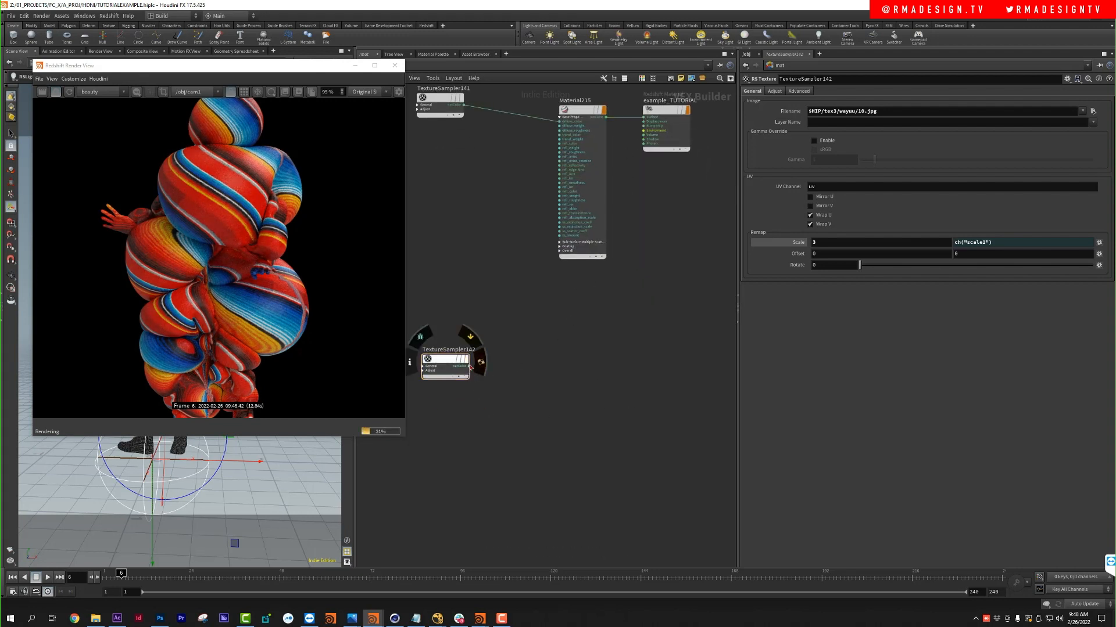
left_click(469, 366)
left_click(642, 120)
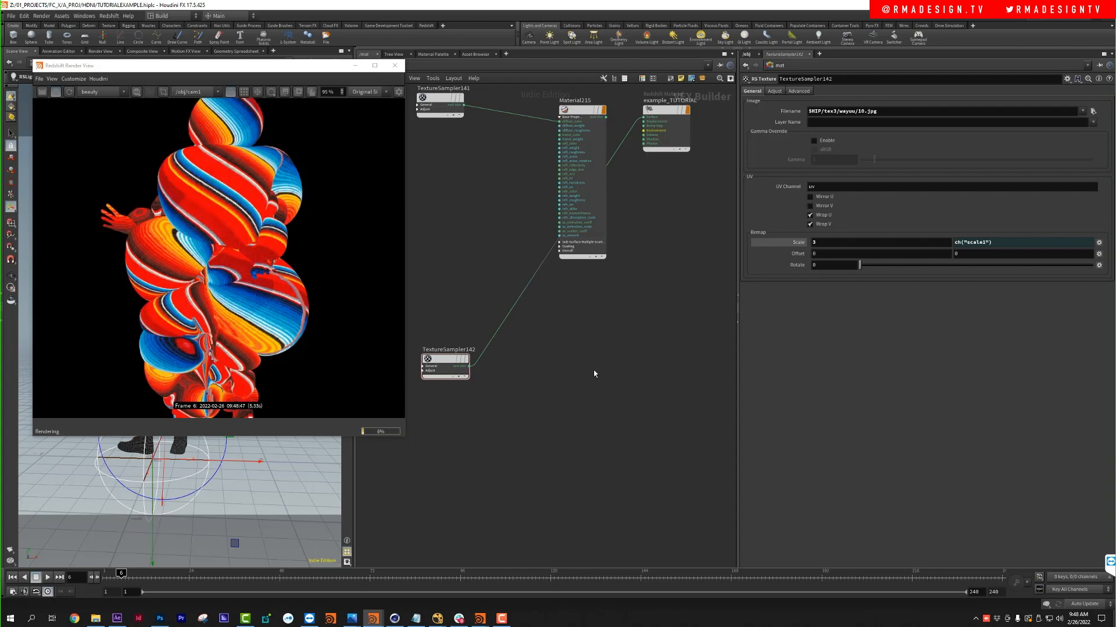
Step: Insert an RS Color Correct node on the wire between TextureSampler142 and the output material
key("Tab")
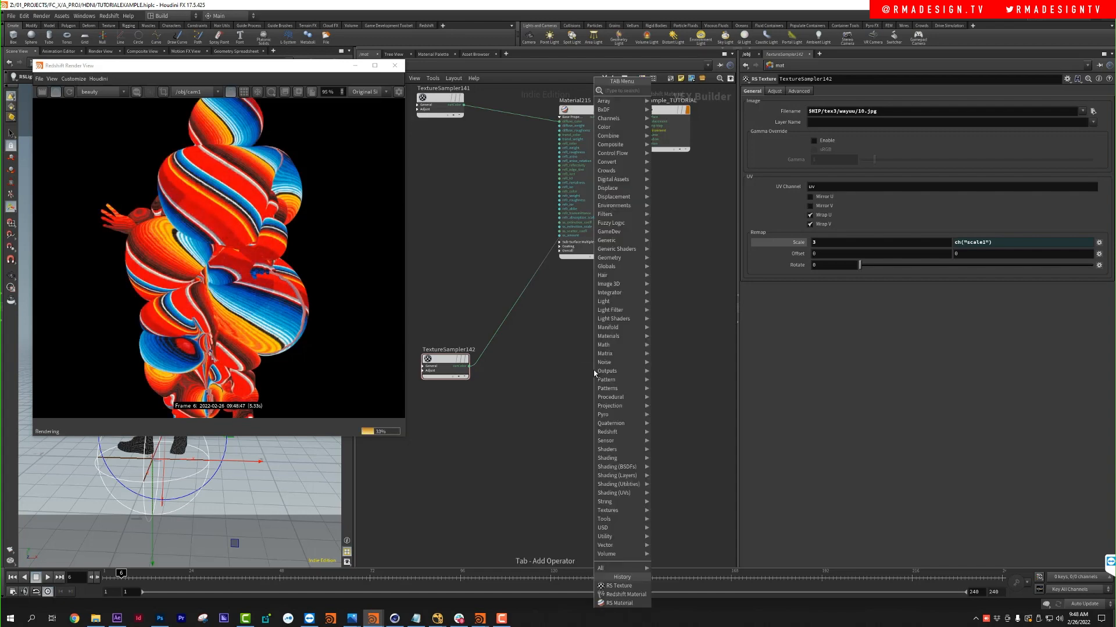
type("RS cor")
key("Return")
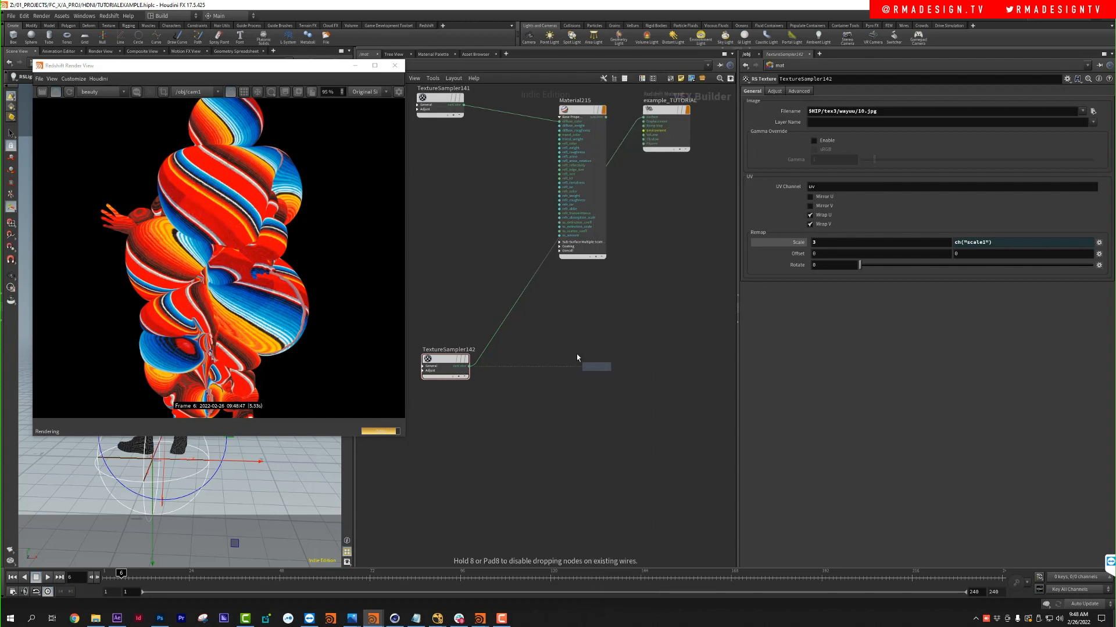
left_click(504, 323)
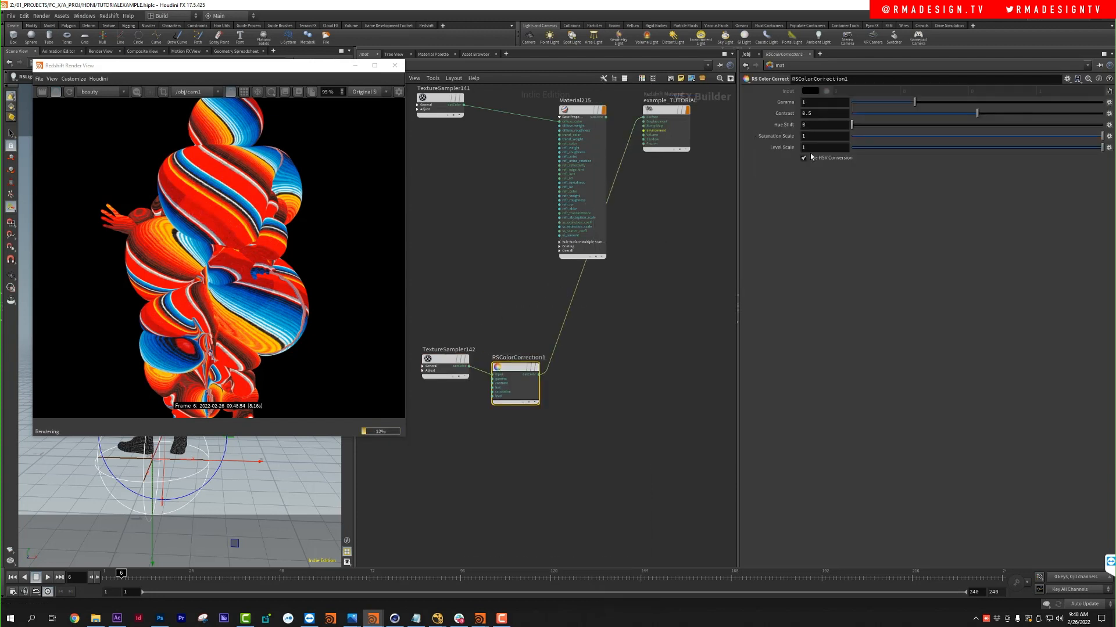
Step: On RSColorCorrection1, set the Saturation Scale to 0 and the Gamma to 1.064
left_click_drag(858, 136, 820, 138)
middle_click_drag(604, 352, 603, 329)
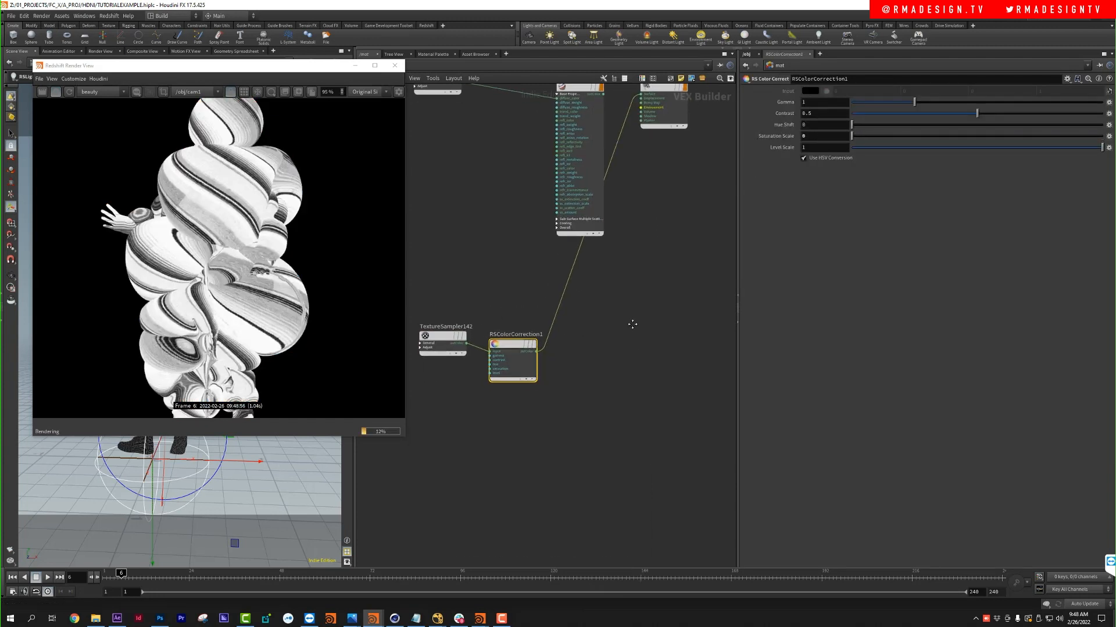
mouse_move(914, 102)
left_mouse_down()
mouse_move(903, 105)
mouse_move(932, 108)
mouse_move(918, 109)
left_mouse_up()
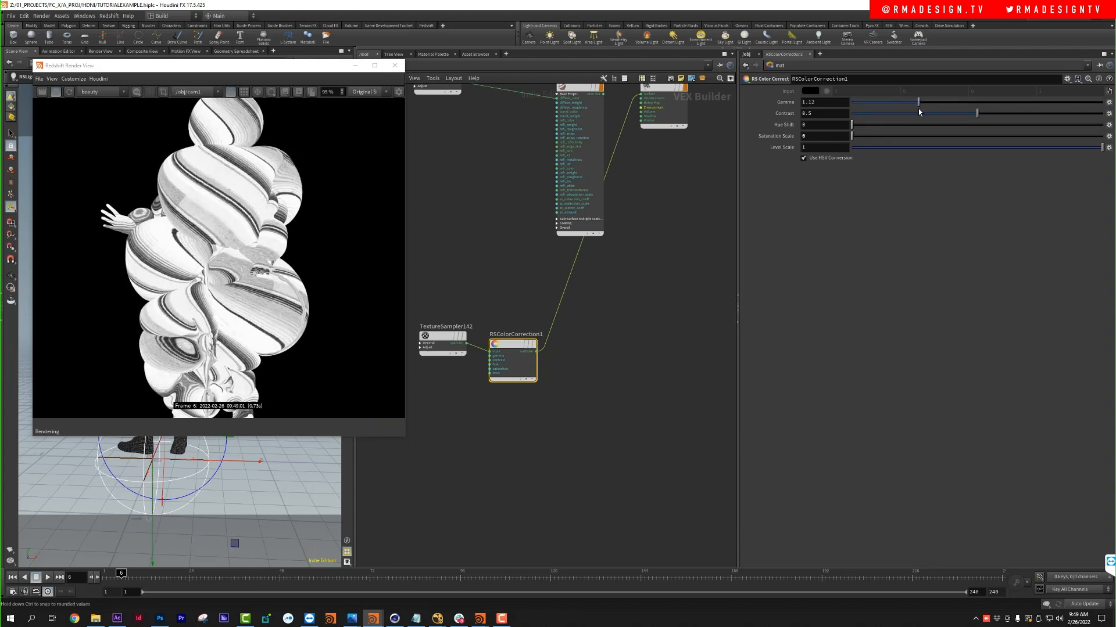
middle_click_drag(641, 365, 604, 371)
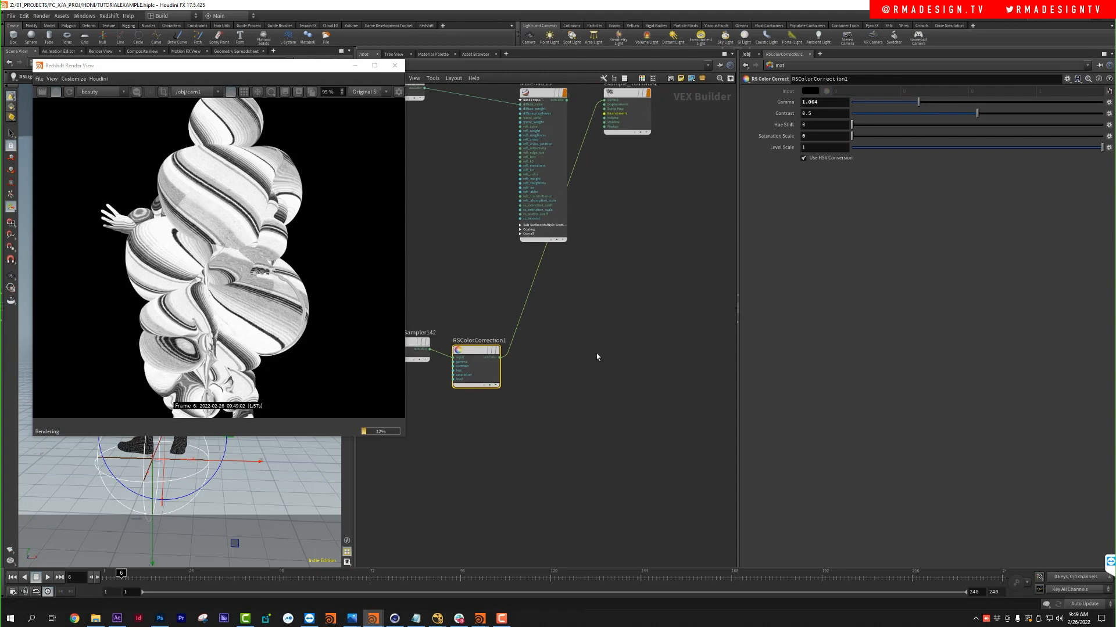
Step: Add an RS Bump Map node to the material network beside RSColorCorrection1
left_click(597, 355)
key("Tab")
type("RS BUMP")
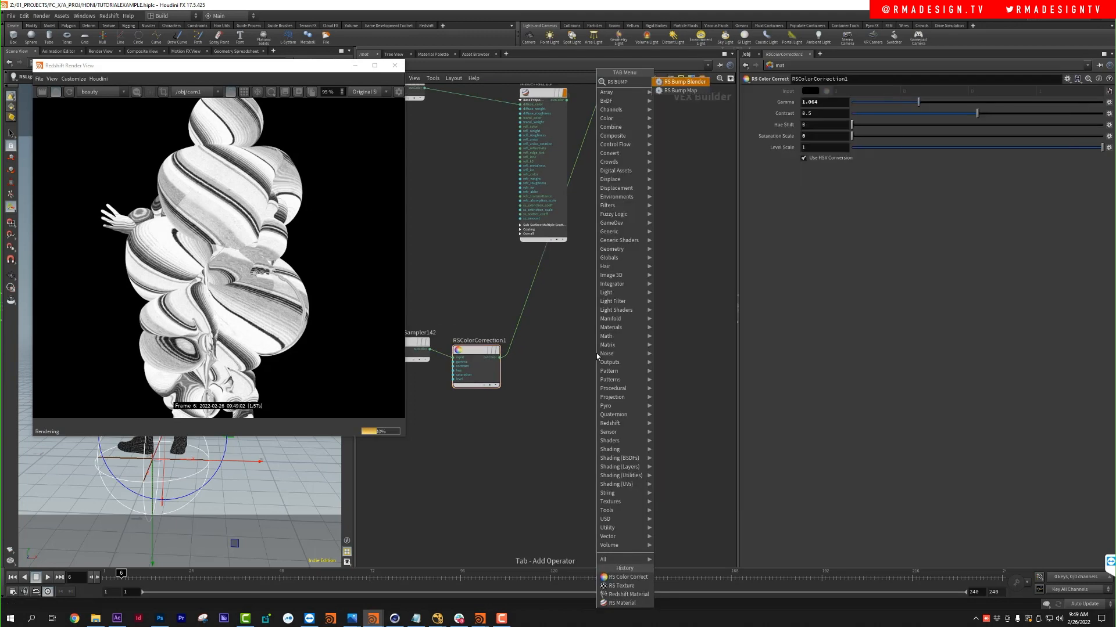
key("Down")
key("Return")
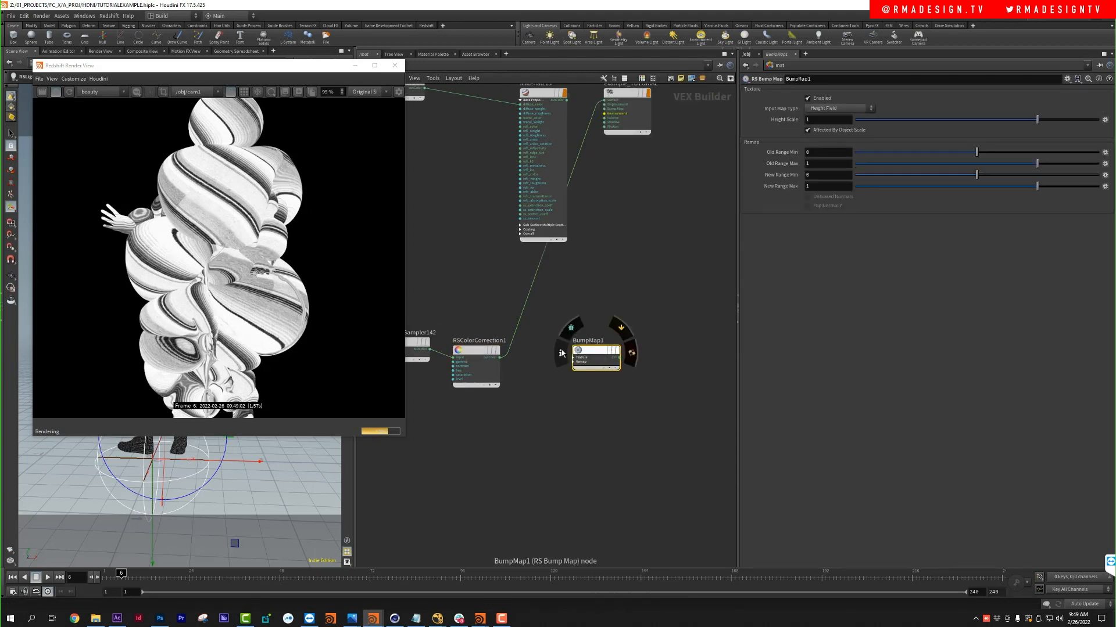
left_click(596, 352)
Step: Wire RSColorCorrection1's output into the texture input of BumpMap1 and set its Height Scale to 0.01
scroll(588, 366, "up", 2)
left_click(586, 361)
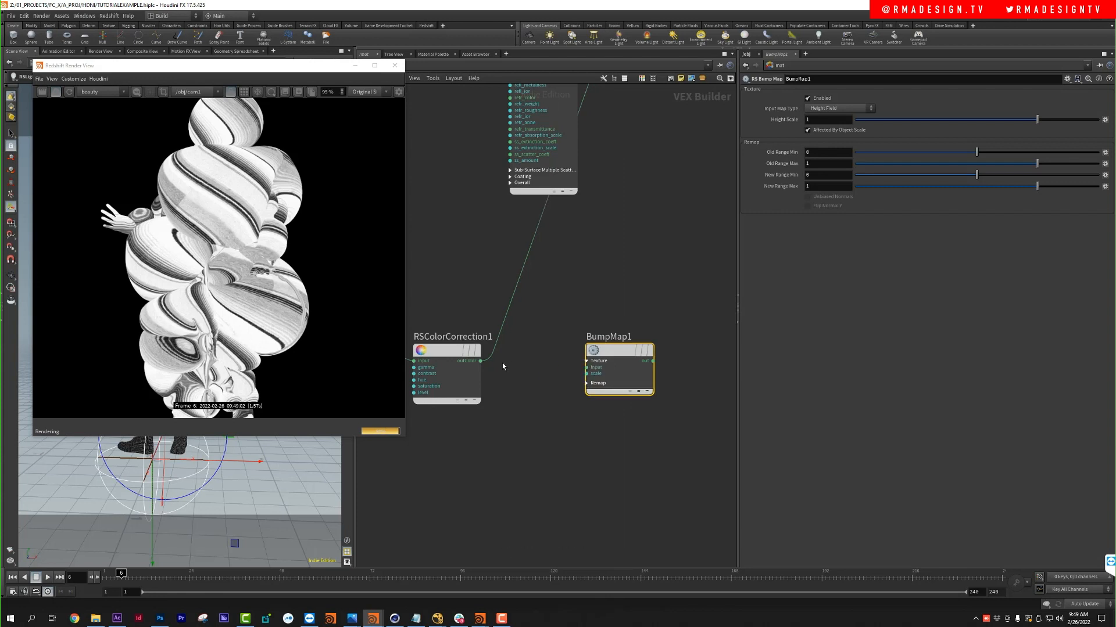
left_click(480, 361)
left_click(590, 366)
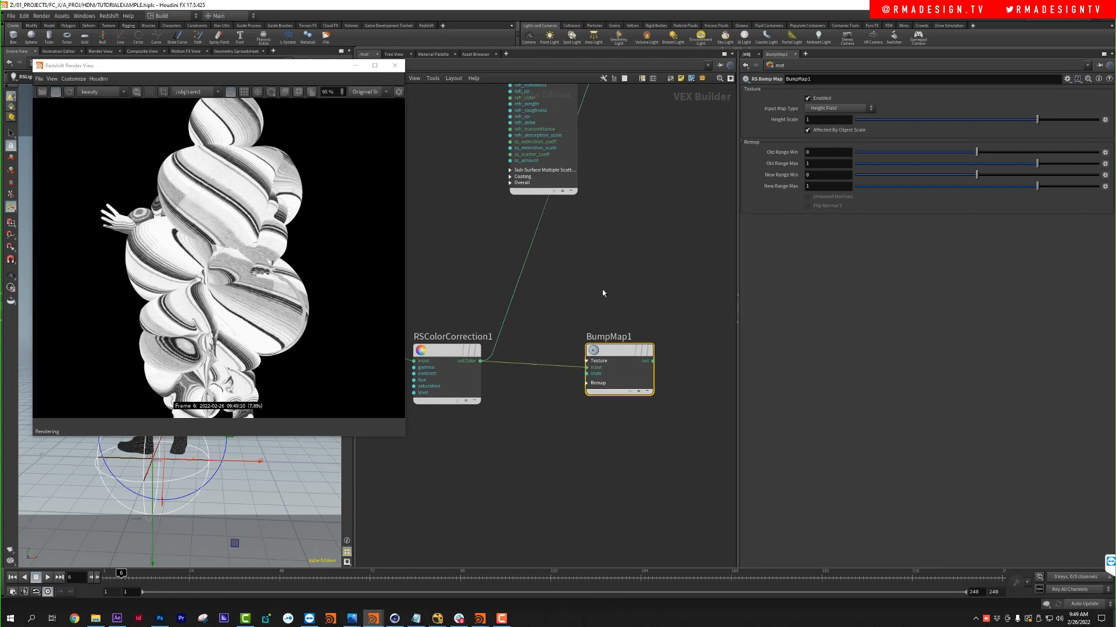
left_click(824, 118)
type(".01")
key("Return")
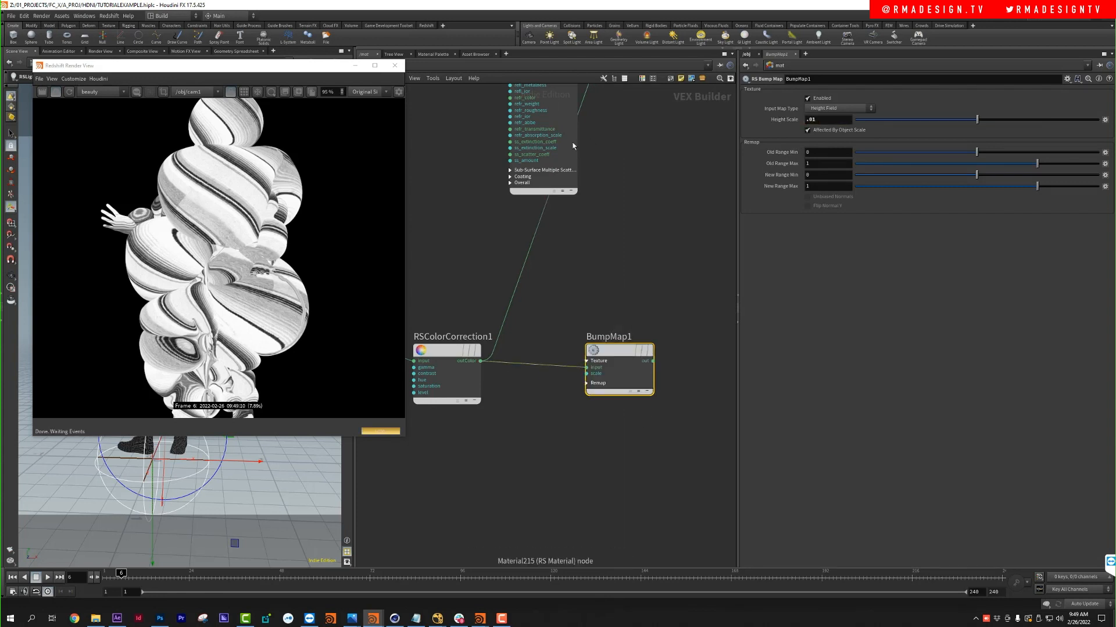
Step: Reconnect Material215 to the Surface input of example_TUTORIAL and wire BumpMap1 into its Bump Map input
middle_click_drag(658, 97, 633, 242)
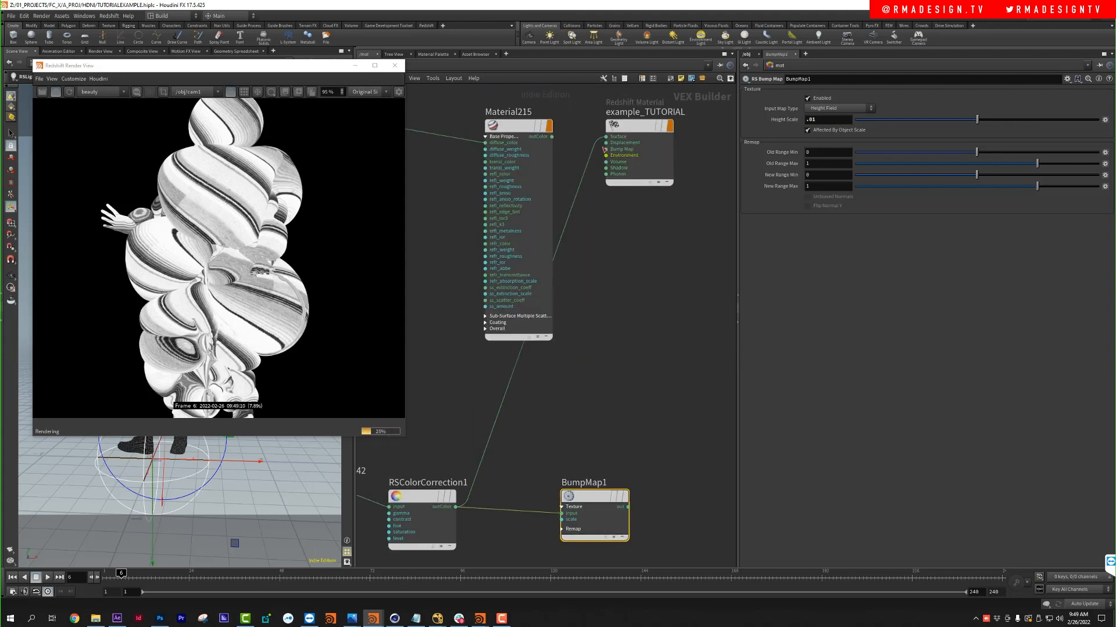
left_click(551, 136)
left_click(605, 137)
left_click(606, 149)
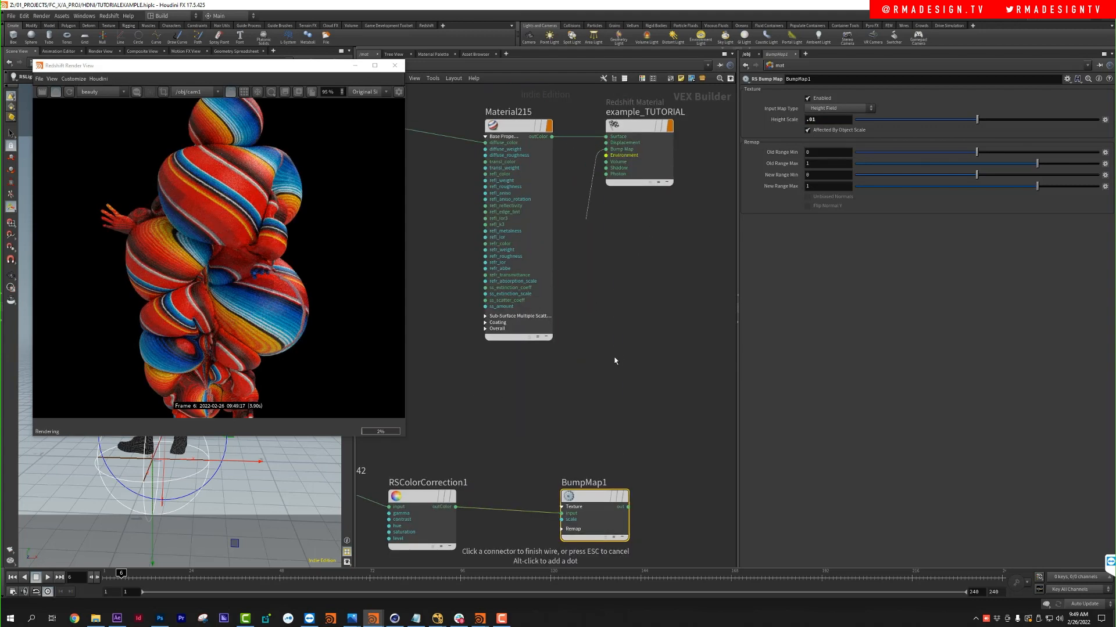
left_click(628, 506)
scroll(525, 386, "down", 4)
middle_click_drag(524, 386, 571, 390)
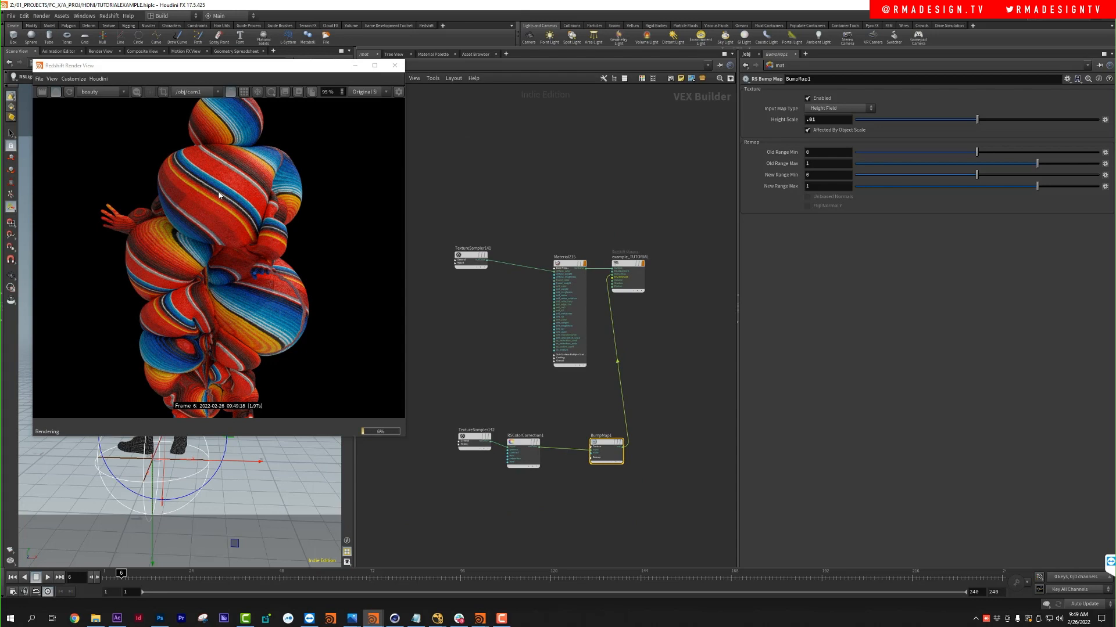
Step: Try a Height Scale of 0.1 on BumpMap1 and inspect the bump in a close-up of the render
scroll(219, 195, "up", 5)
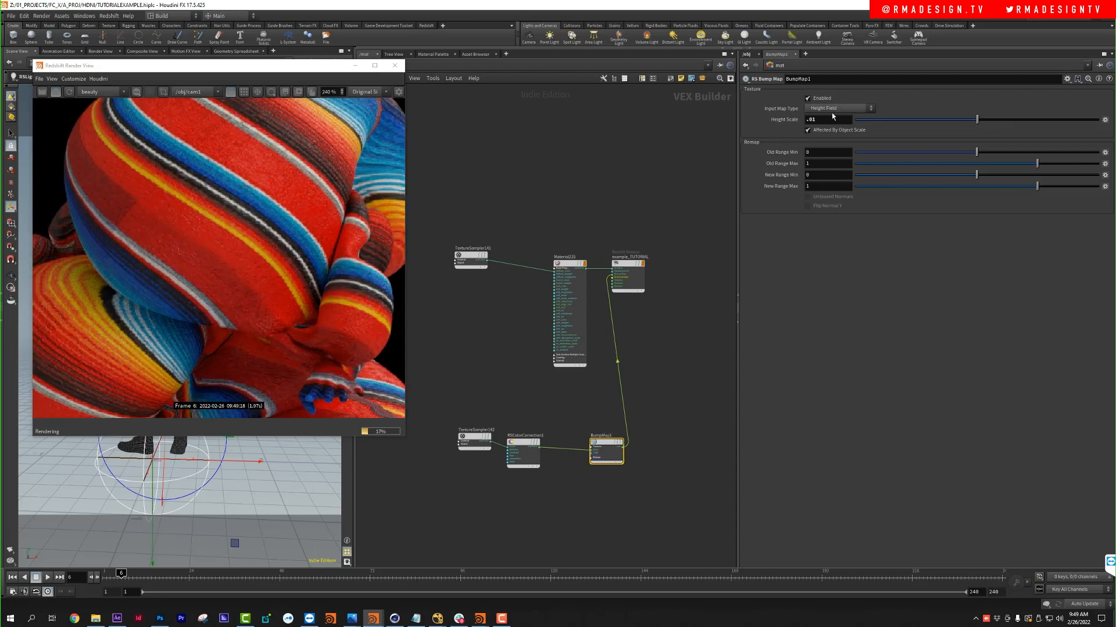
key("BackSpace")
type("1")
key("Return")
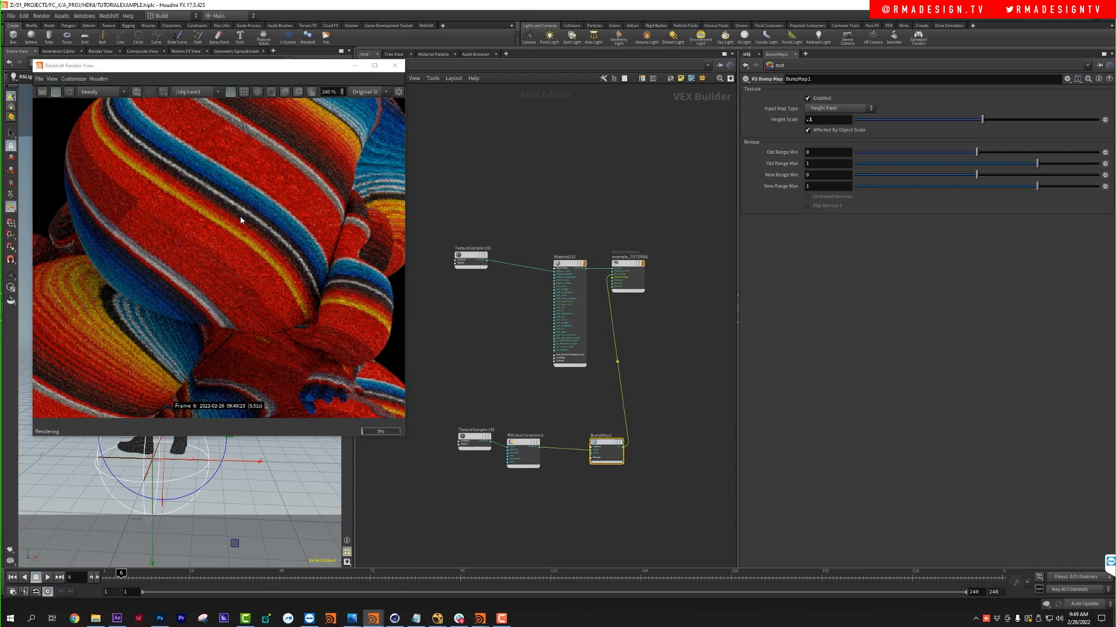
scroll(240, 216, "down", 2)
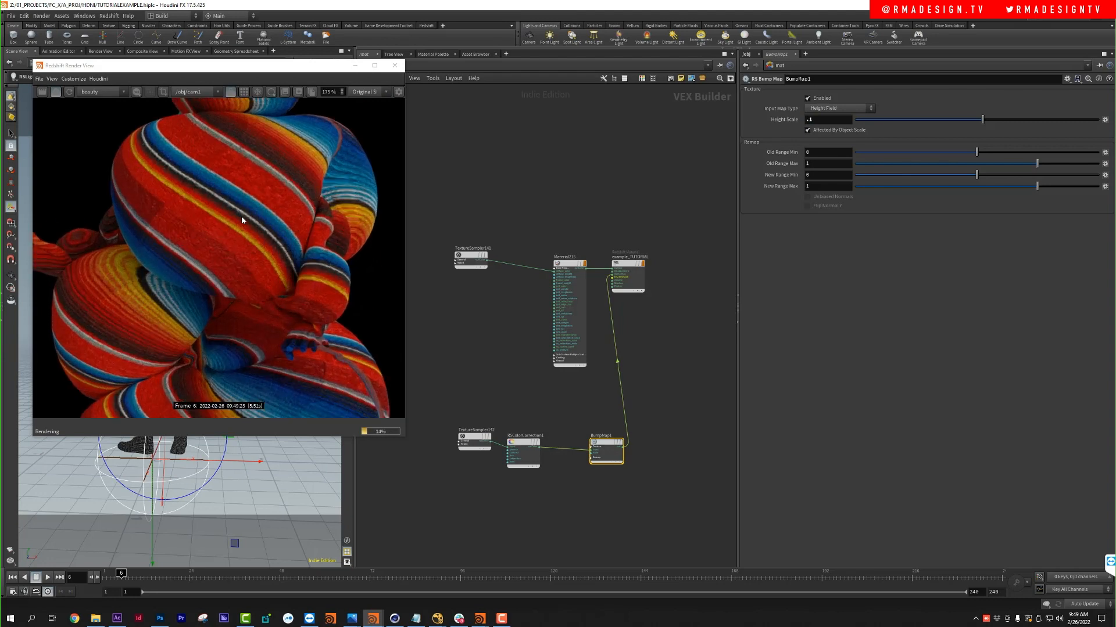
Step: Set BumpMap1's Height Scale to 0.05 and inspect the weave on the rendered character
left_click(810, 120)
key("BackSpace")
type("05")
key("Return")
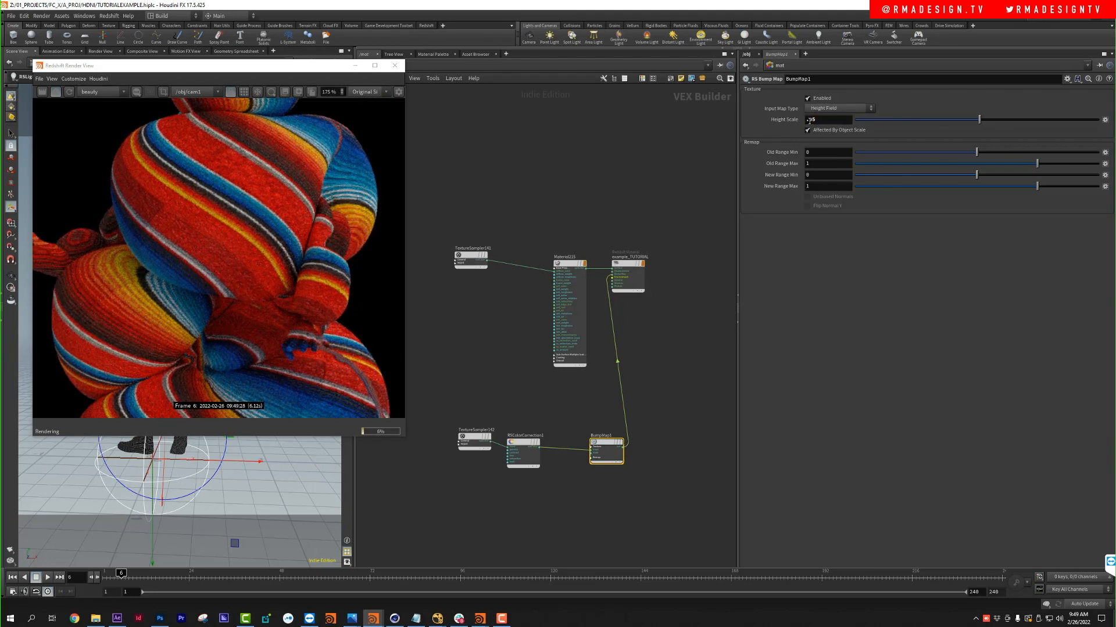
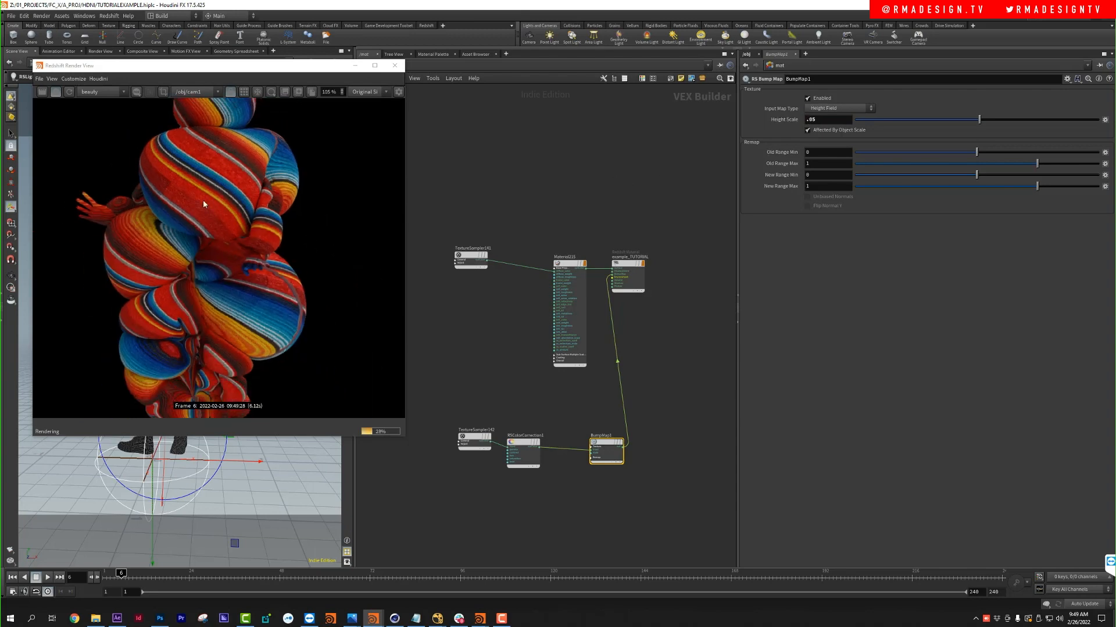
scroll(210, 163, "up", 5)
scroll(213, 161, "down", 6)
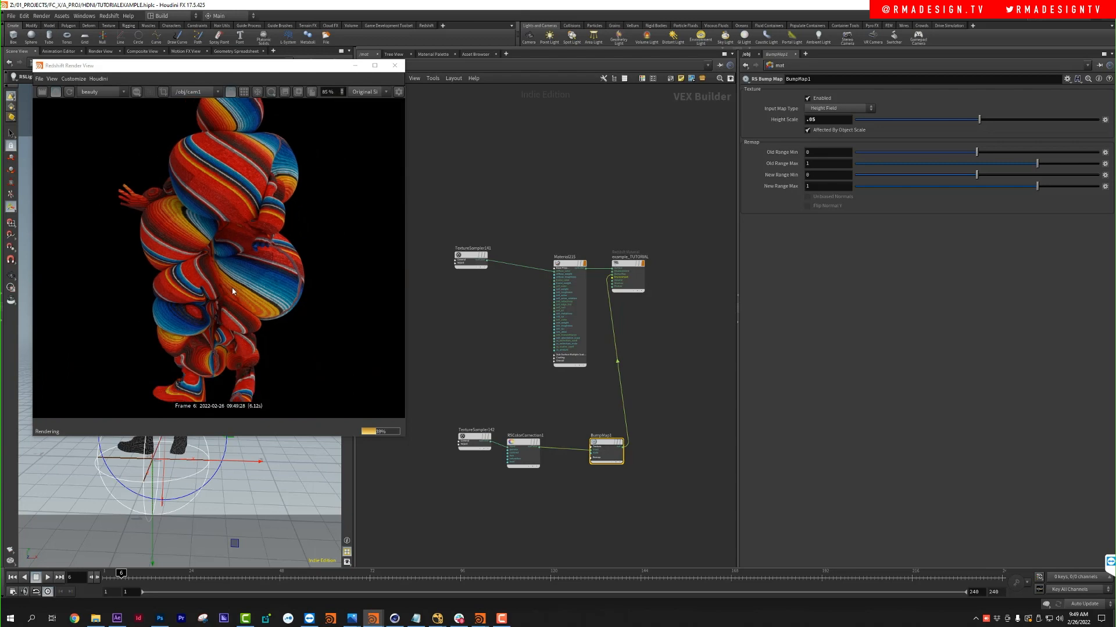
scroll(220, 287, "up", 5)
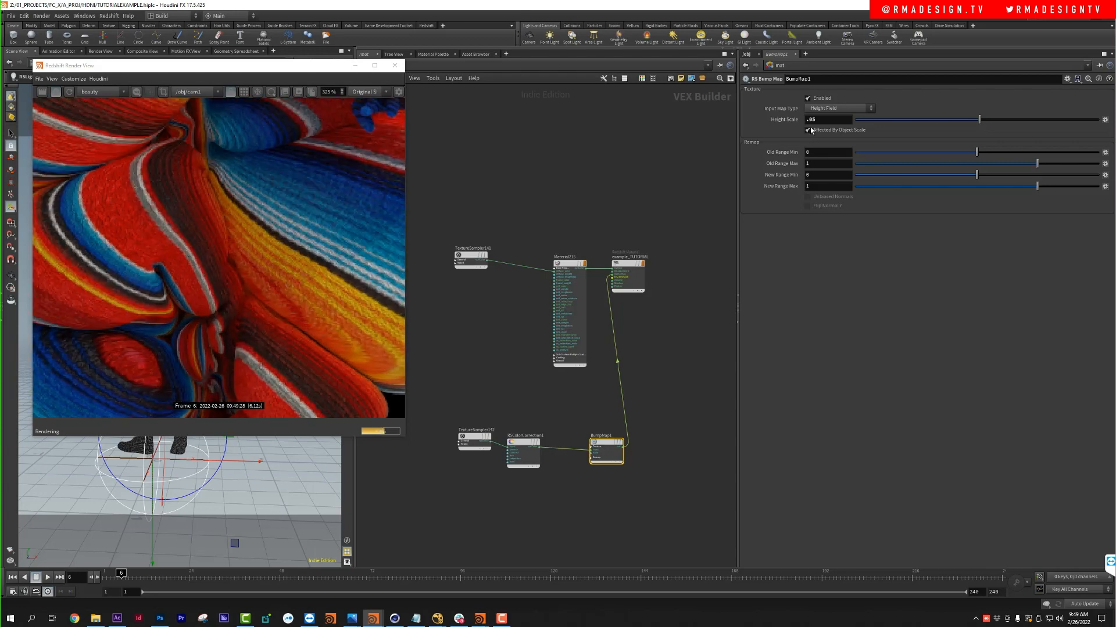
left_click_drag(812, 120, 834, 120)
Step: Add an RS Displacement node, feed it from RSColorCorrection1 and wire it into example_TUTORIAL's Displacement input
scroll(529, 386, "up", 3)
key("Tab")
type("RSD")
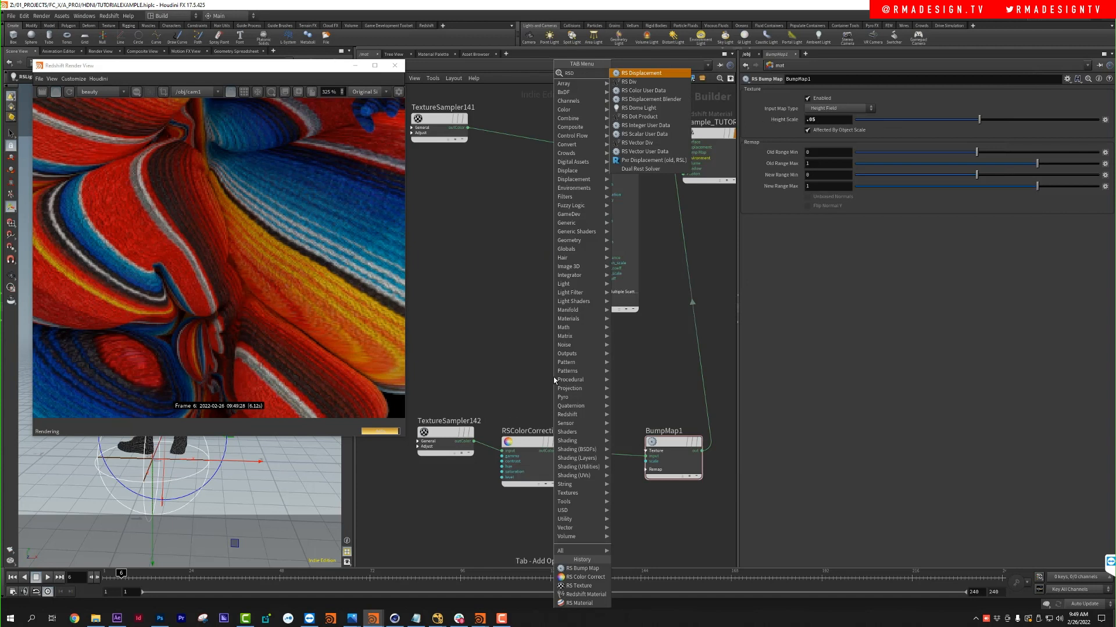
key("Return")
left_click(619, 384)
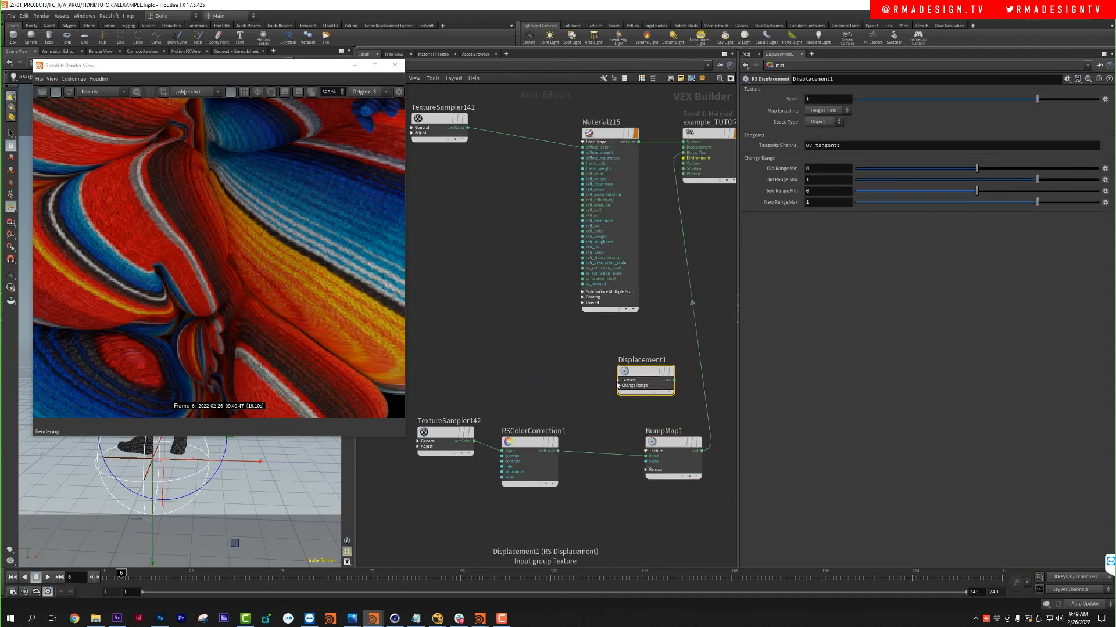
left_click_drag(618, 386, 558, 451)
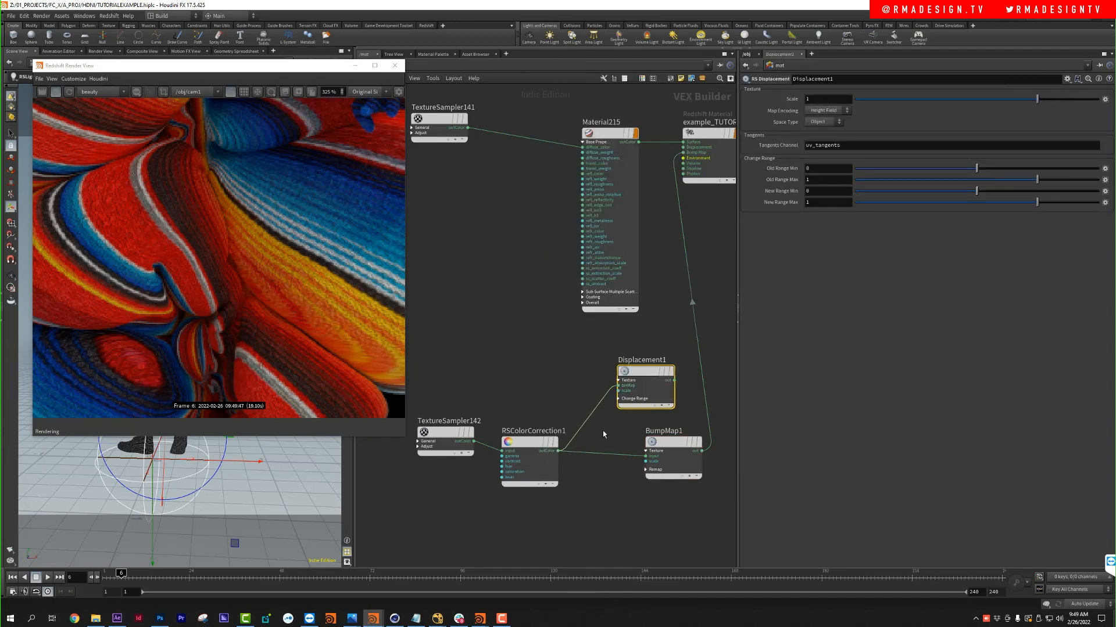
left_click_drag(675, 383, 684, 147)
Step: Check the displaced character in the render and set Displacement1's Scale to 0.1
scroll(254, 313, "down", 5)
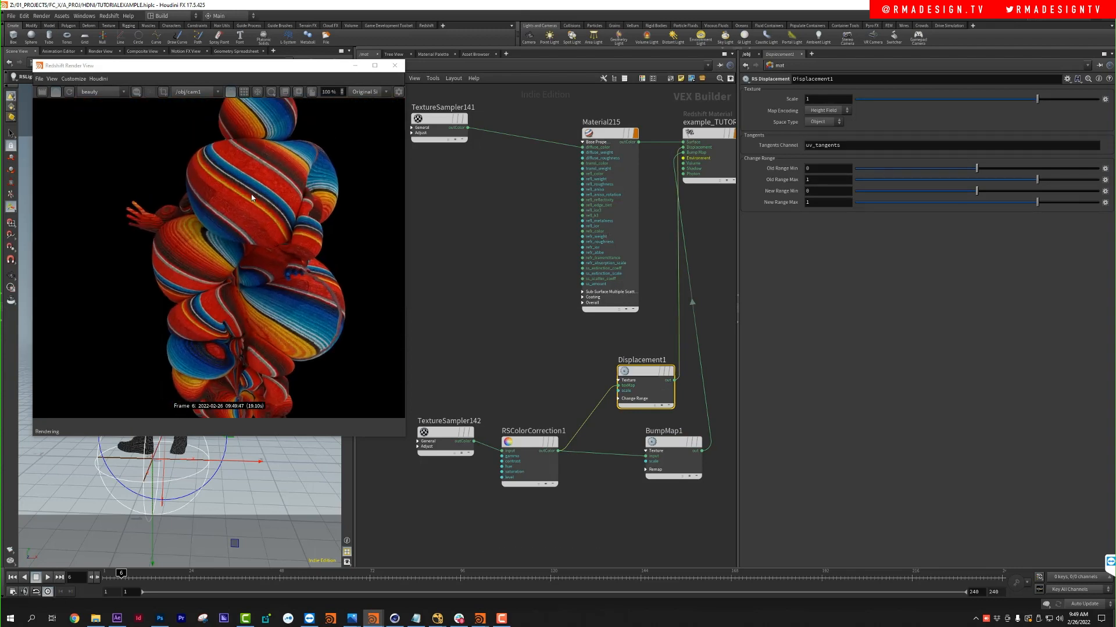
scroll(252, 197, "up", 1)
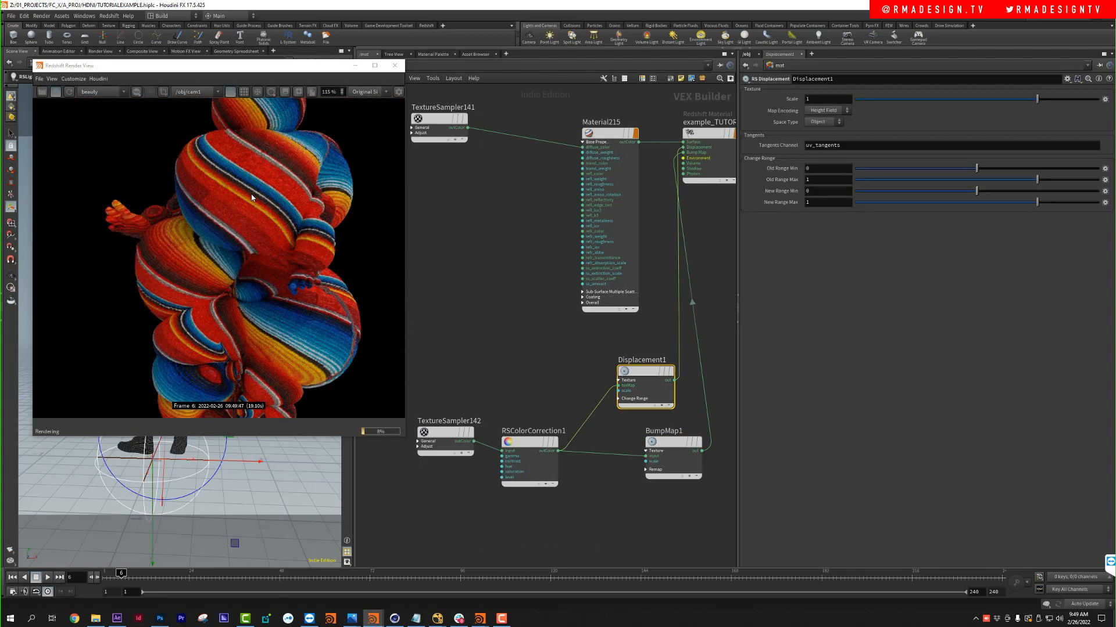
scroll(252, 197, "down", 1)
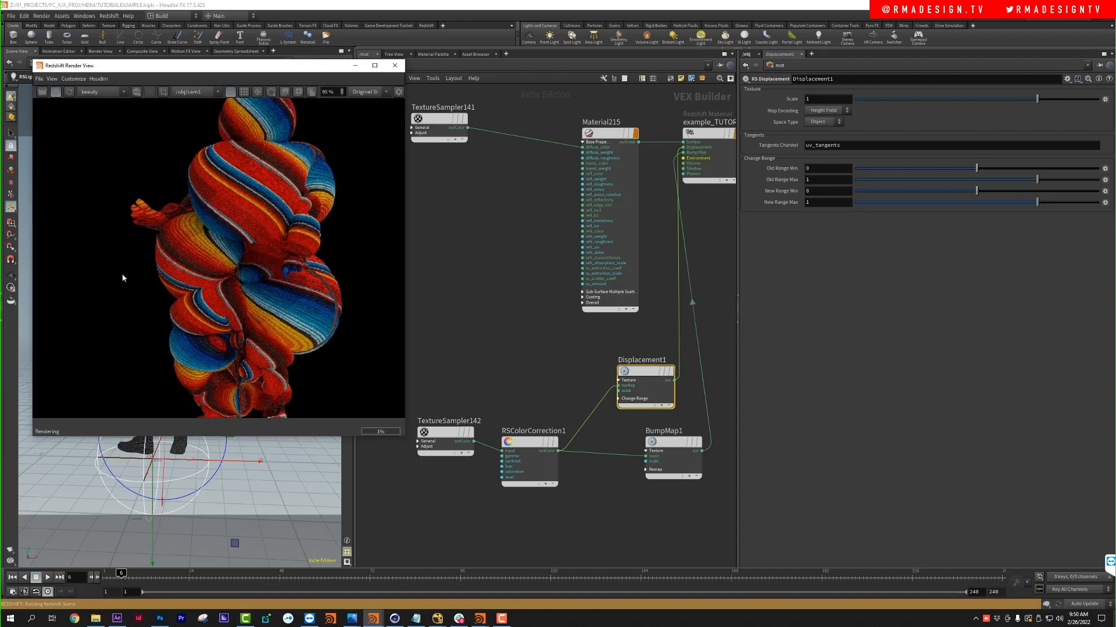
scroll(273, 186, "up", 3)
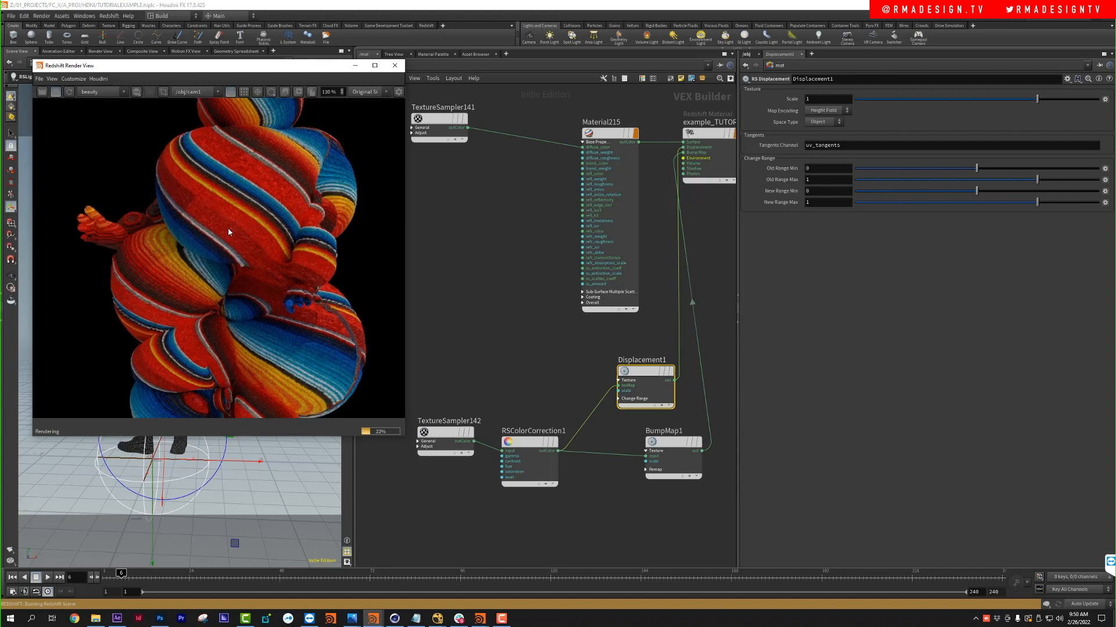
scroll(228, 232, "down", 1)
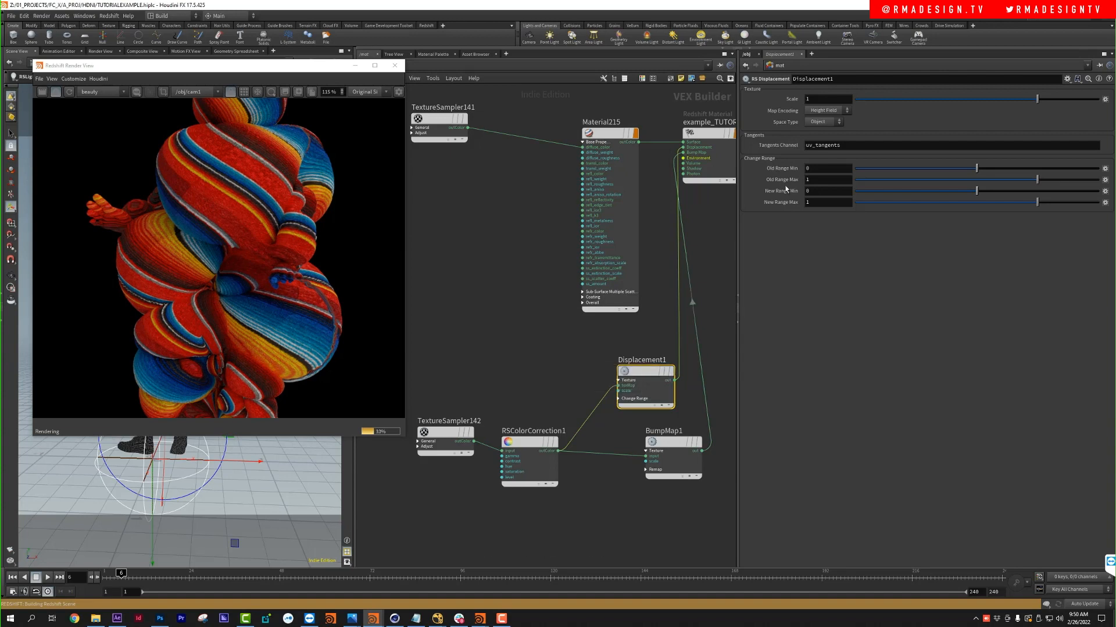
left_click_drag(812, 99, 750, 109)
type(".1")
key("Return")
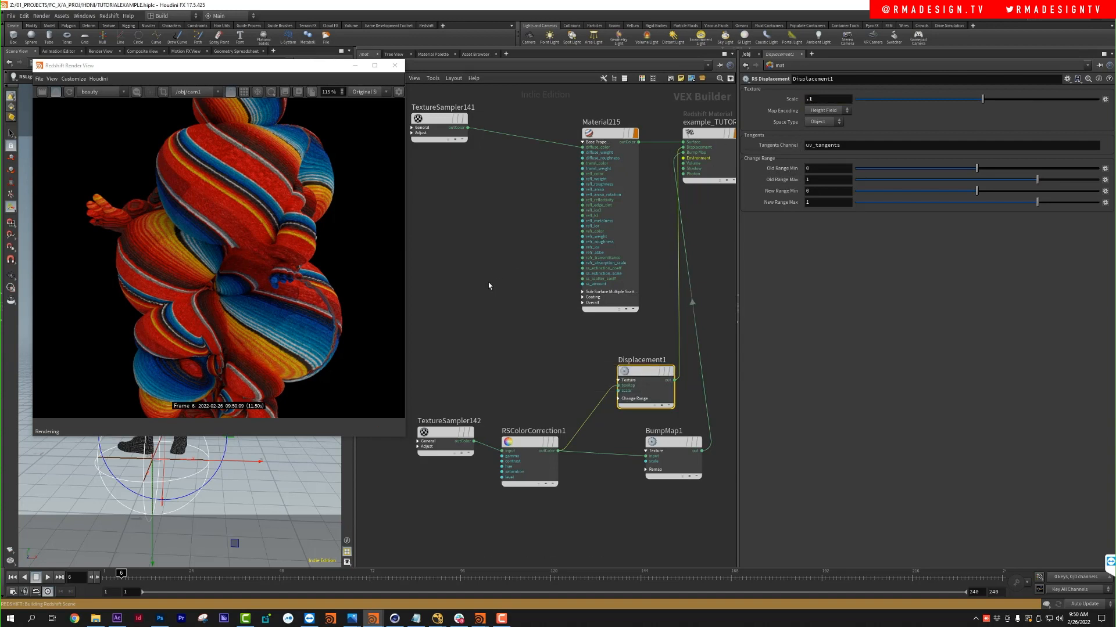
scroll(244, 227, "down", 3)
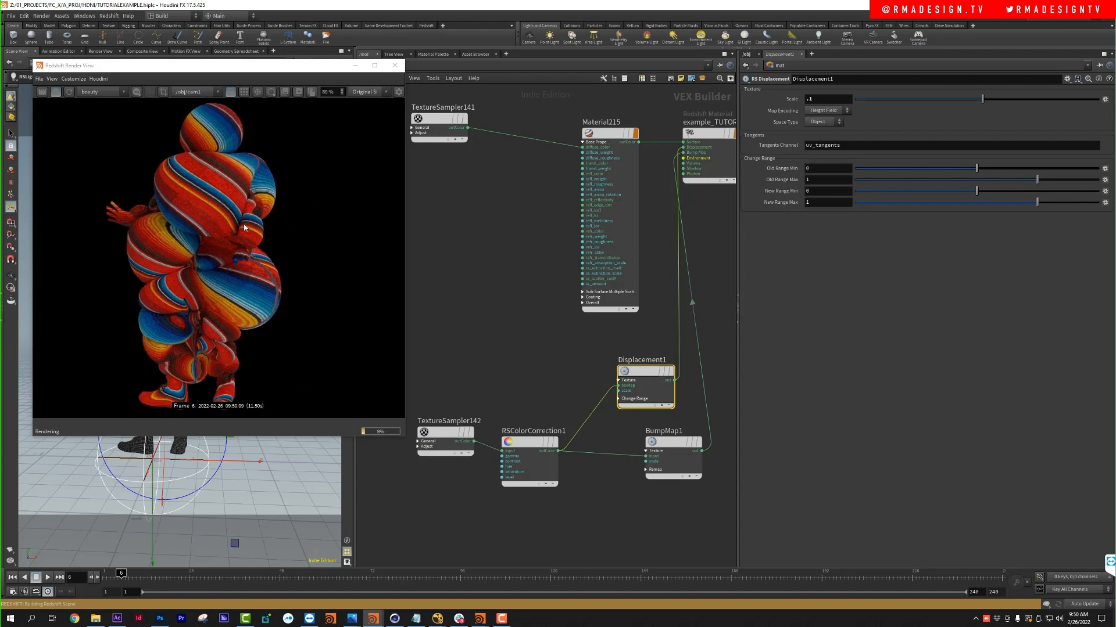
scroll(244, 227, "up", 1)
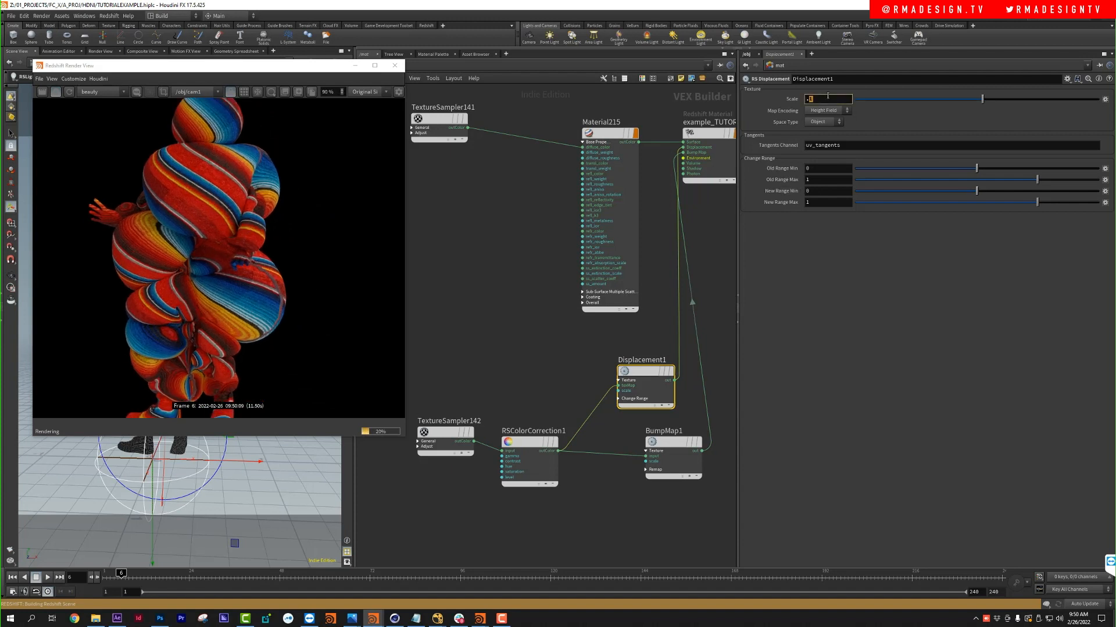
key("Return")
Step: Raise Material215's Reflection Weight to about 0.696
middle_click_drag(478, 250, 471, 294)
left_click(587, 273)
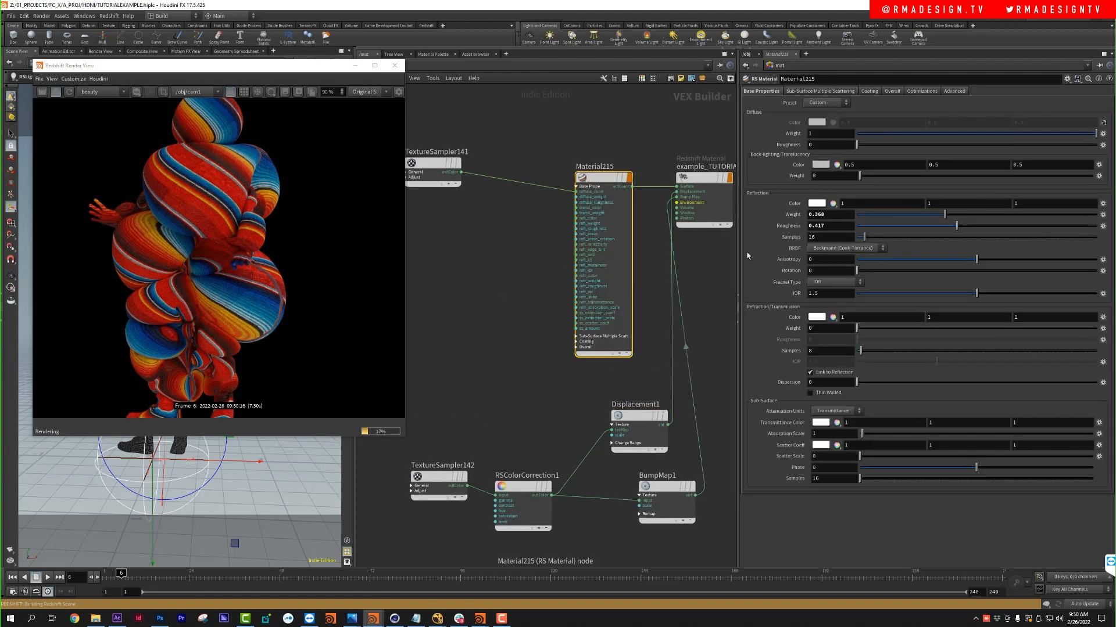
left_click_drag(980, 216, 1024, 219)
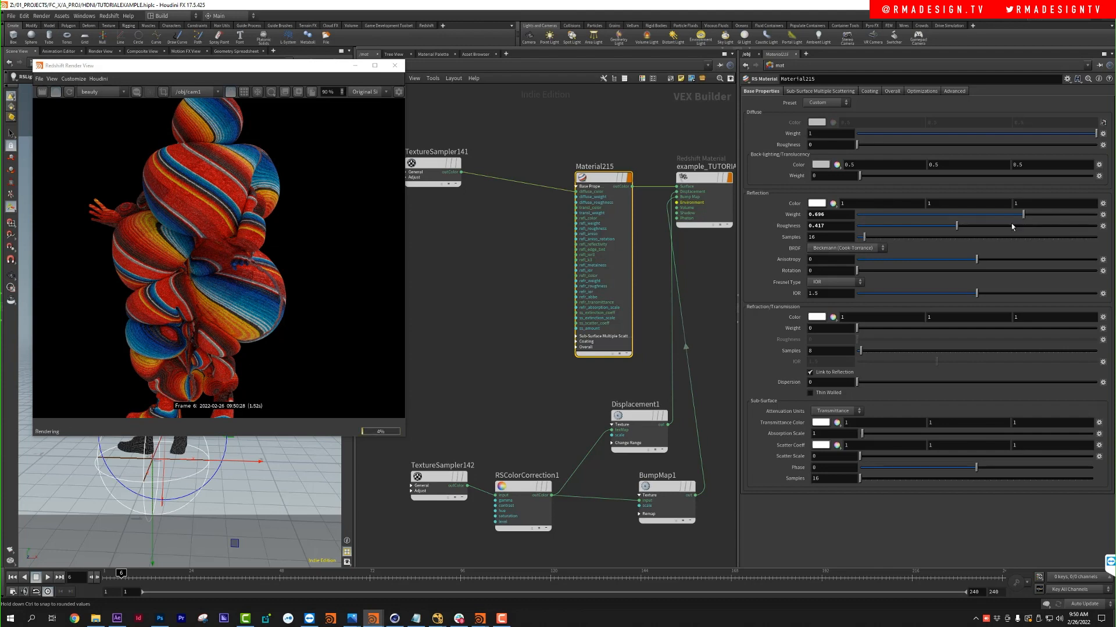
Step: Create a reference copy of TextureSampler141 and place it above TextureSampler142
middle_click_drag(486, 287, 512, 290)
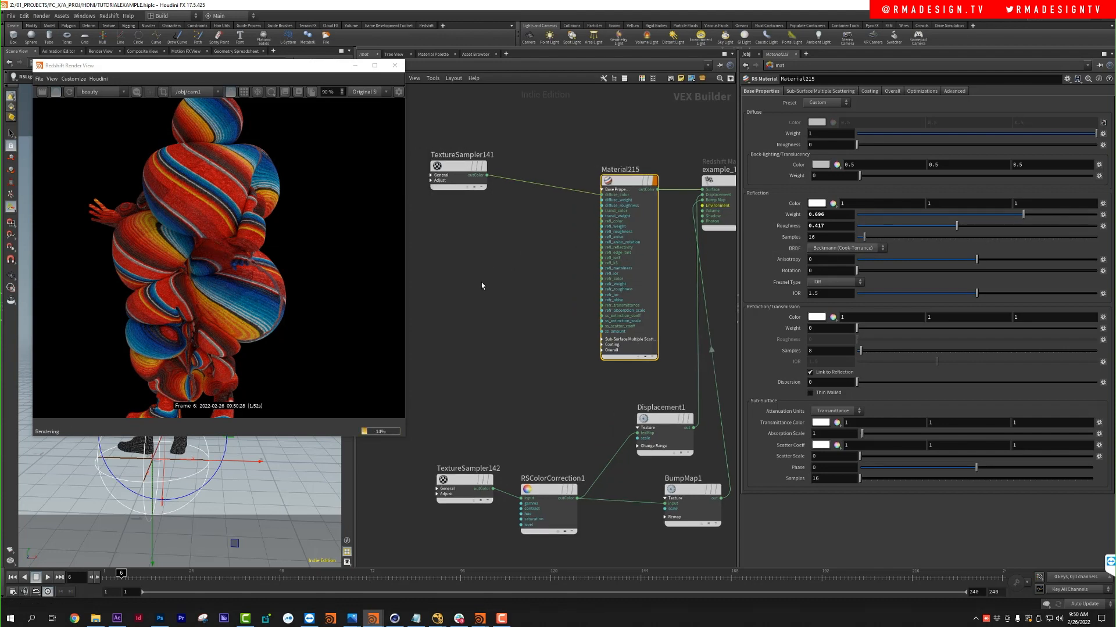
left_click(453, 177)
right_click(452, 166)
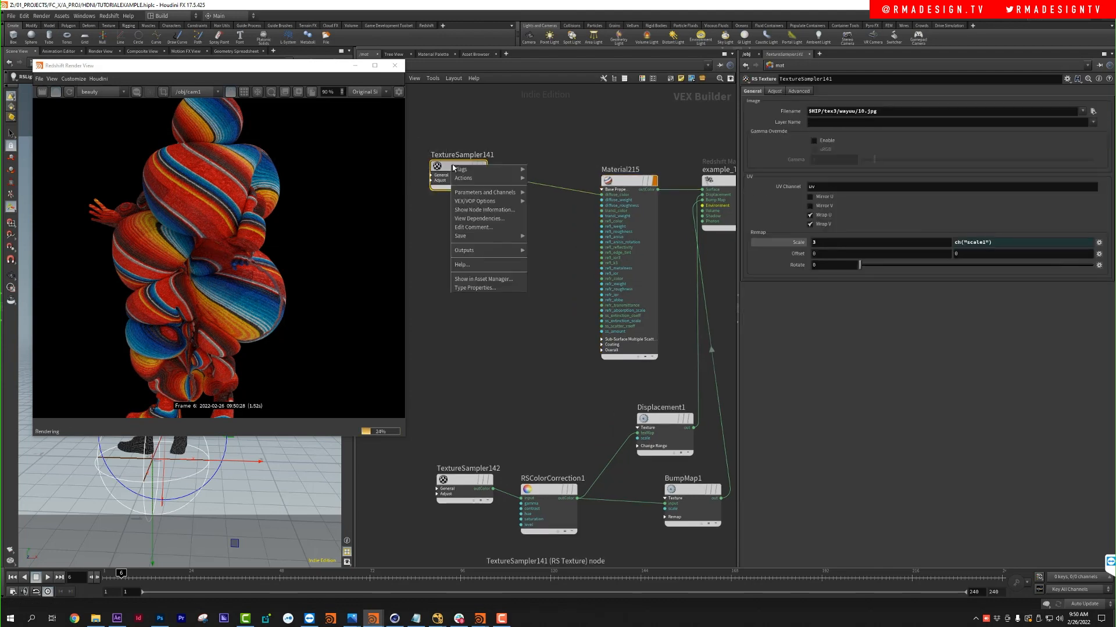
left_click(532, 193)
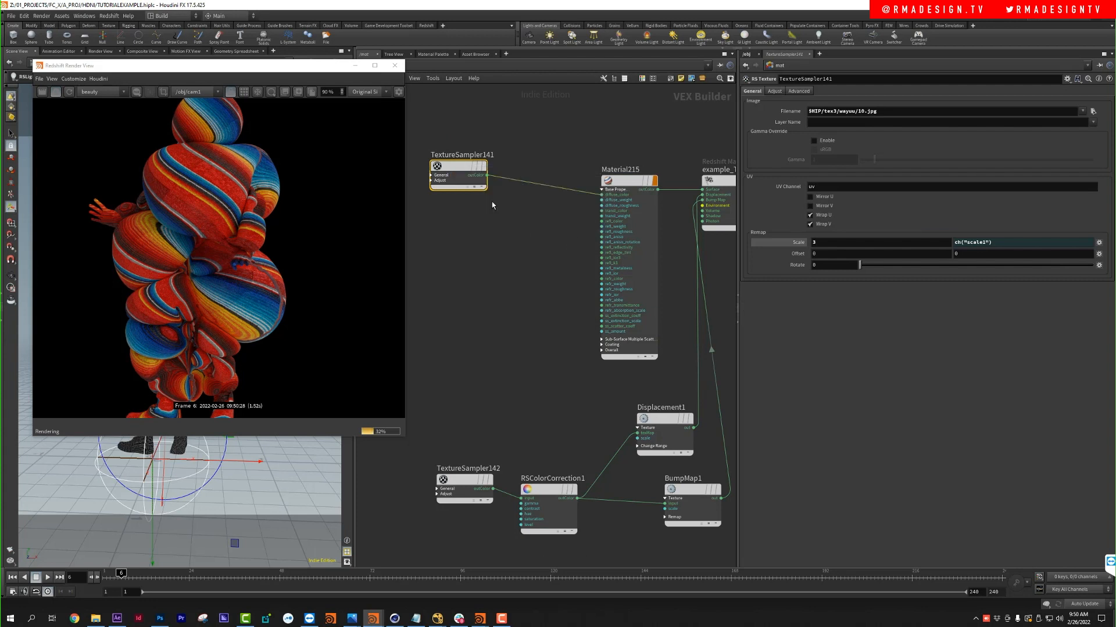
right_click(451, 169)
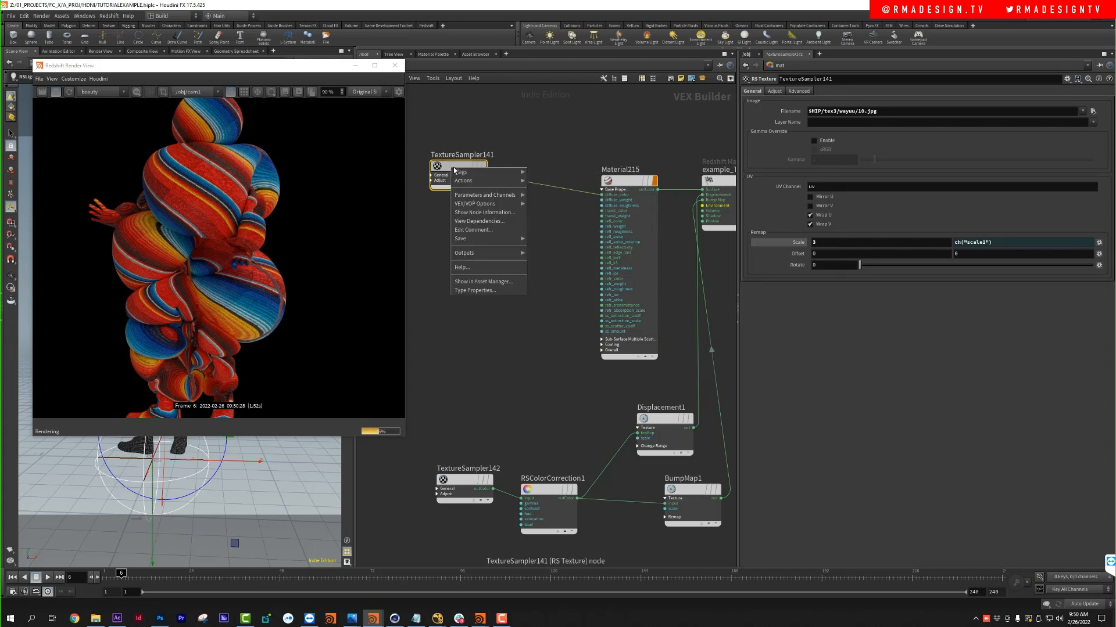
mouse_move(483, 184)
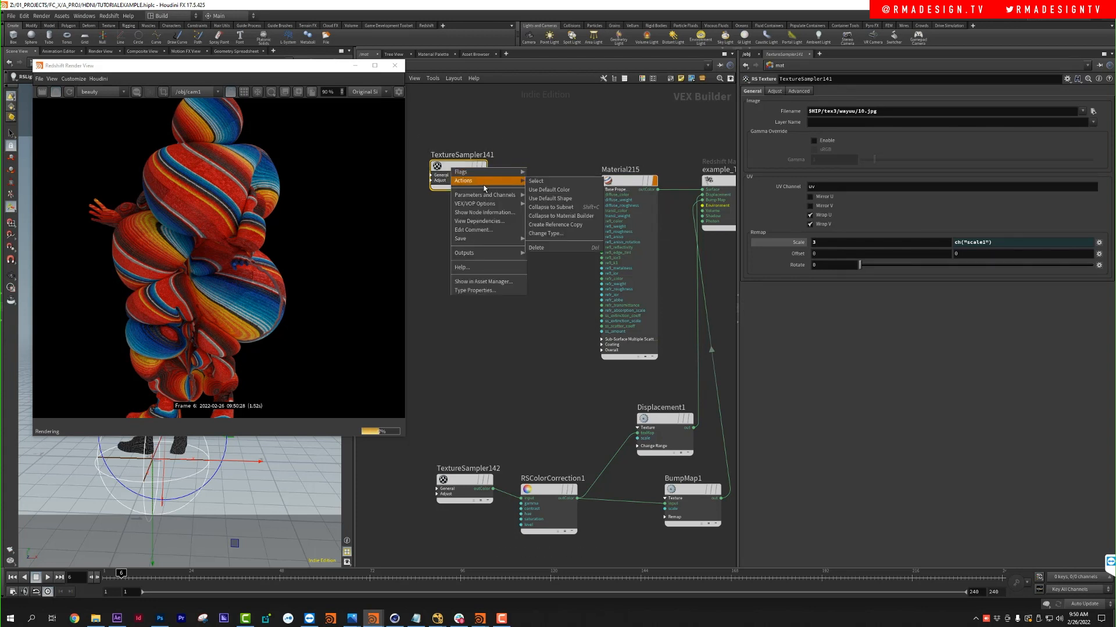
left_click(554, 227)
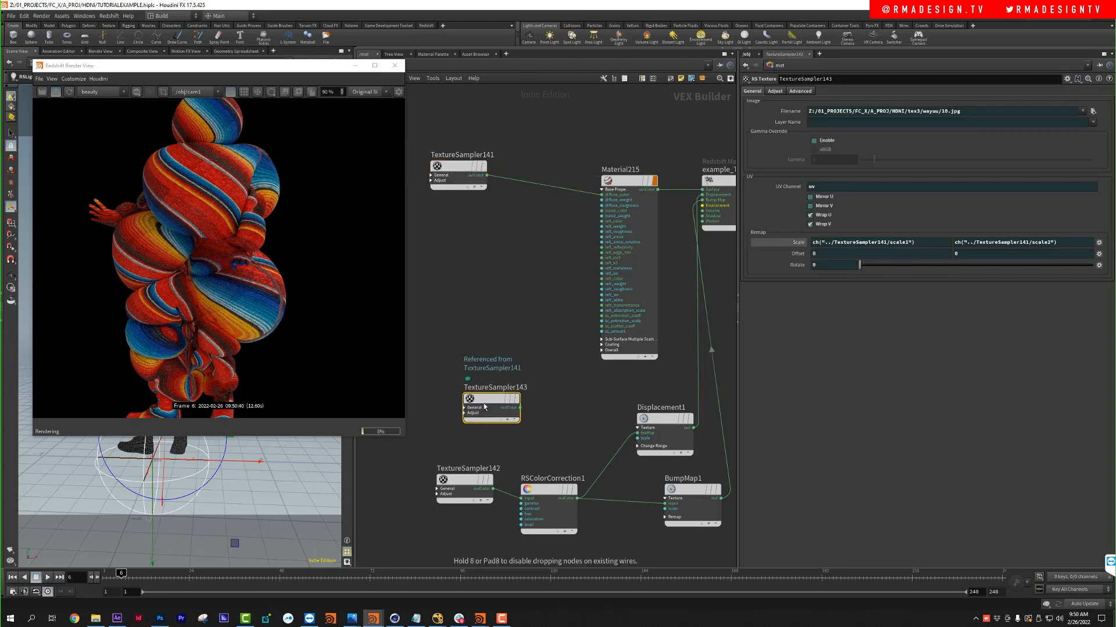
Step: Wire the referenced texture sampler into RSColorCorrection1's input and delete TextureSampler142
left_click(488, 406)
left_click_drag(521, 498, 519, 411)
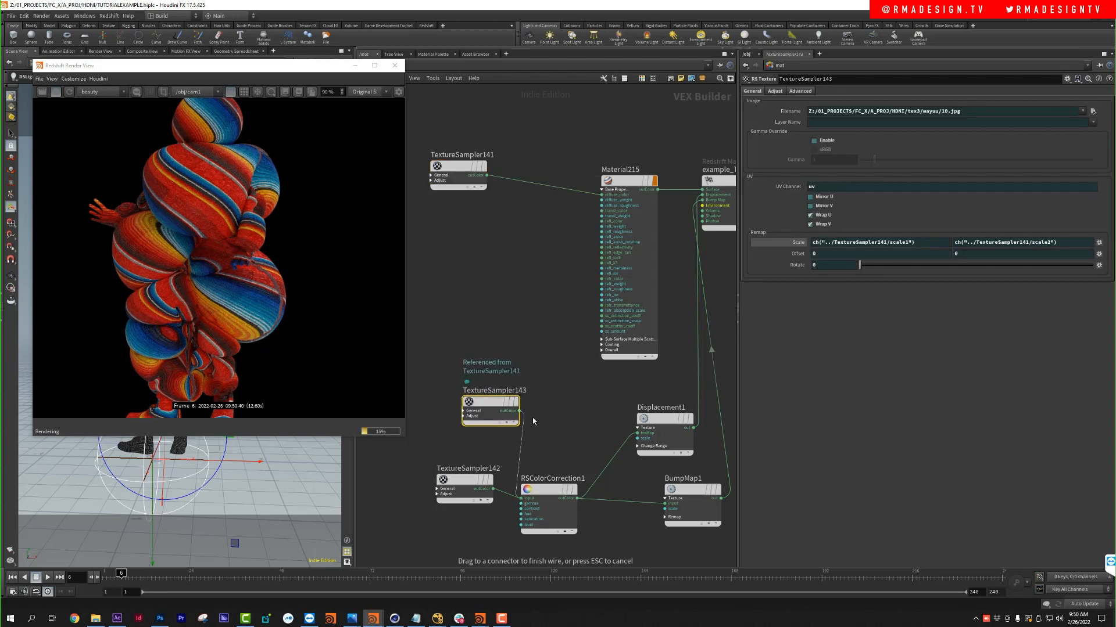
left_click(476, 477)
key("Delete")
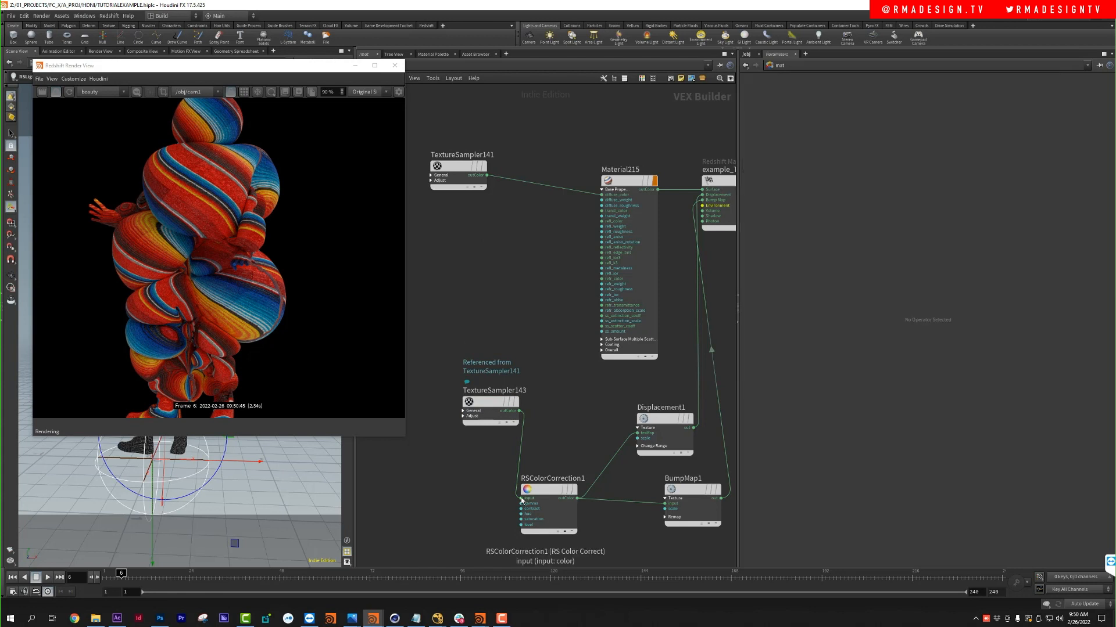
Step: Delete the referenced texture sampler and feed RSColorCorrection1 directly from TextureSampler141
left_click_drag(441, 324, 514, 444)
key("Delete")
left_click_drag(459, 182, 464, 246)
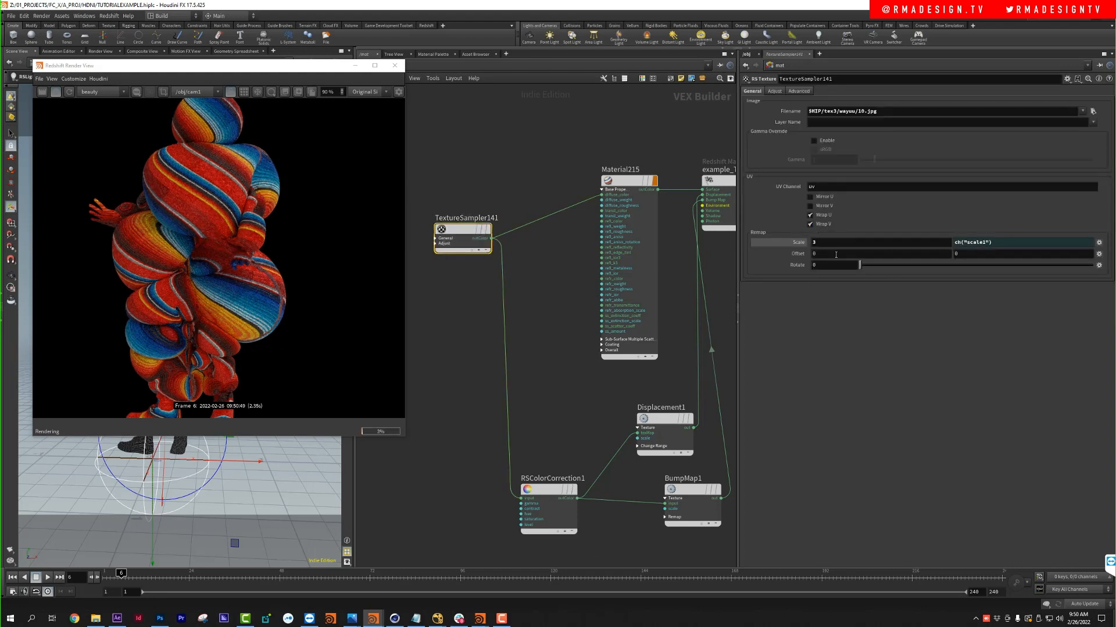
Step: Shift TextureSampler141's Offset to 32 and 22, and restart the render to check the stripes on the character
left_click(821, 256)
type("10")
key("Return")
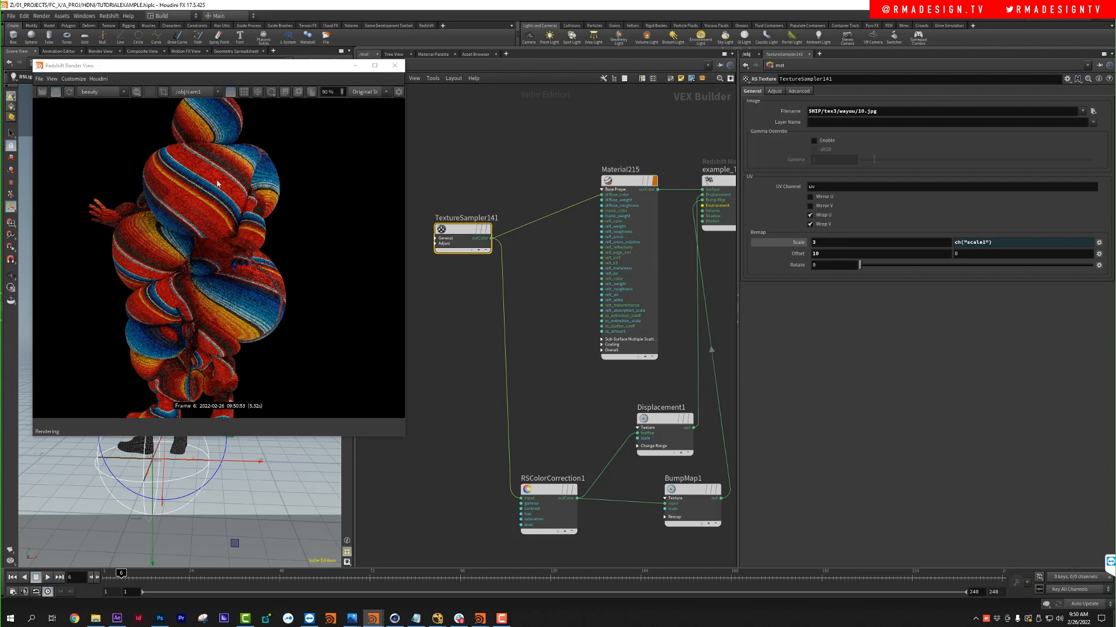
middle_click_drag(797, 255, 817, 233)
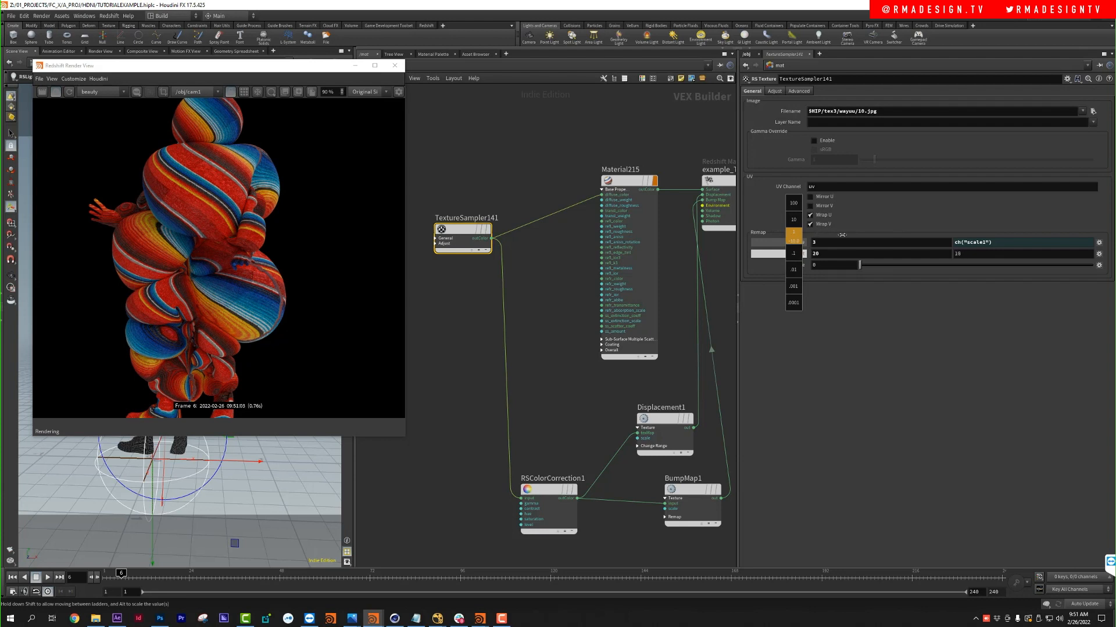
middle_click_drag(800, 237, 800, 237)
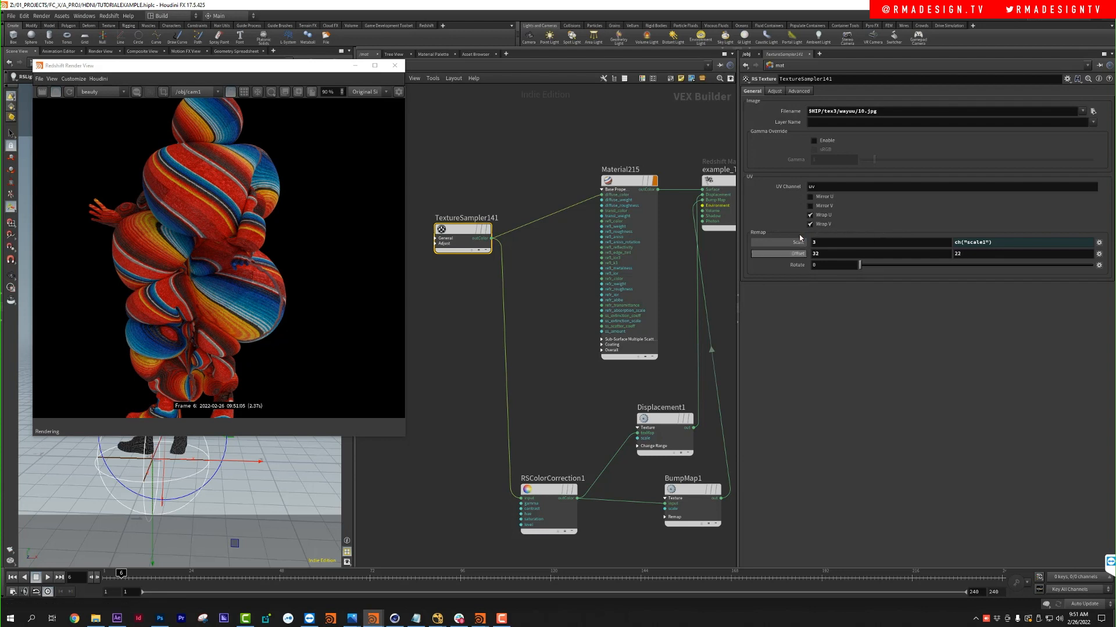
scroll(204, 281, "down", 2)
scroll(197, 182, "up", 1)
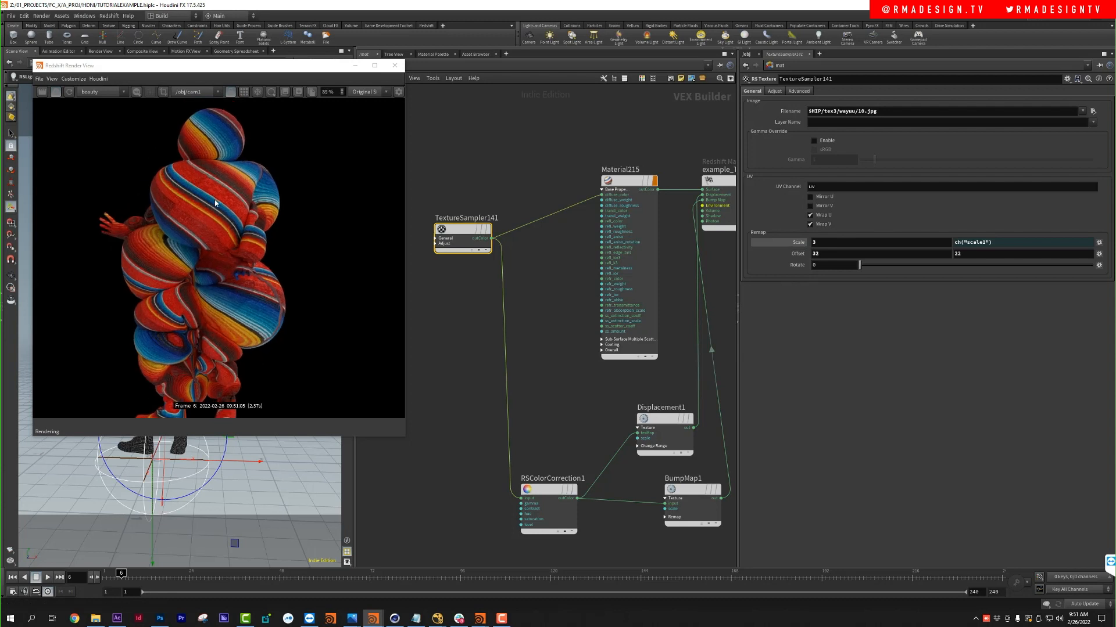
left_click(56, 92)
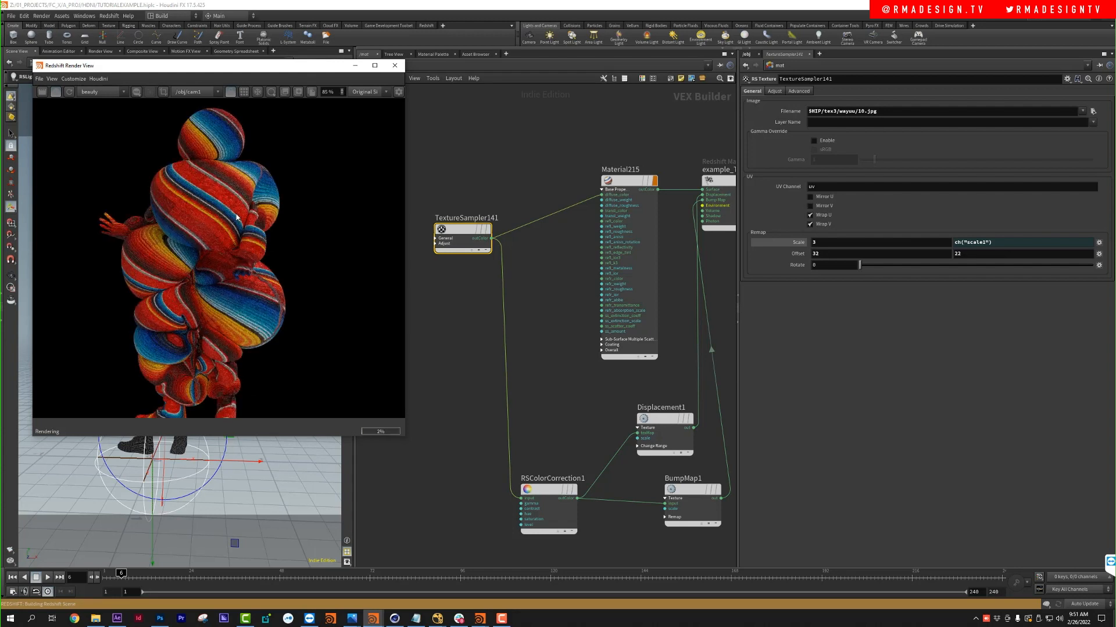
scroll(211, 221, "up", 3)
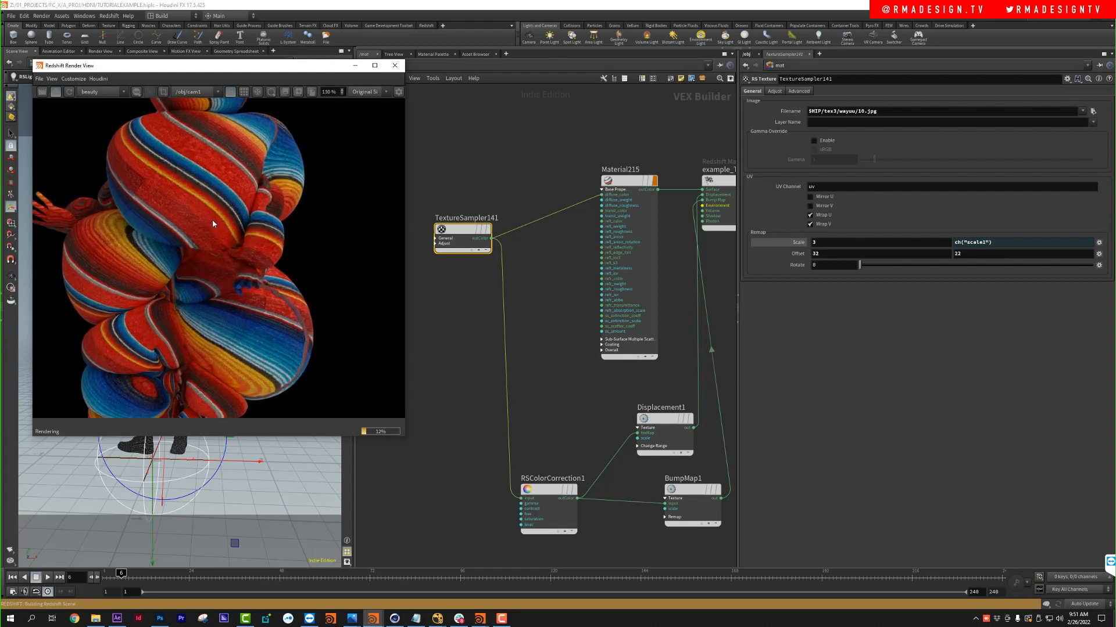
Step: Set TextureSampler141's Scale to 2 and inspect the weave in a close-up of the render
left_click_drag(818, 244, 809, 244)
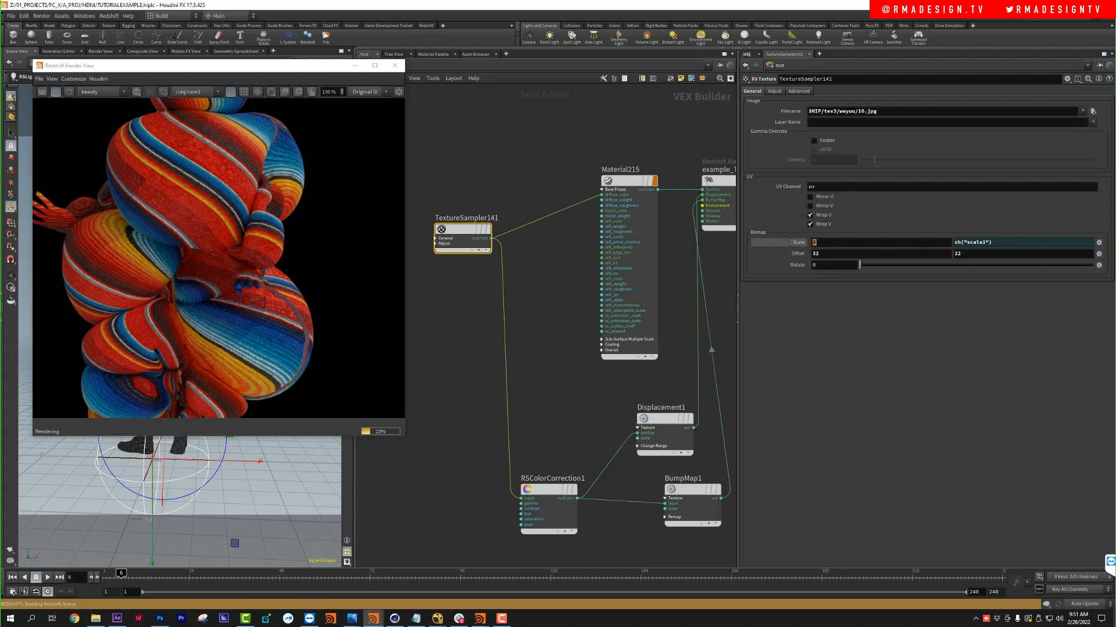
type("2")
key("Return")
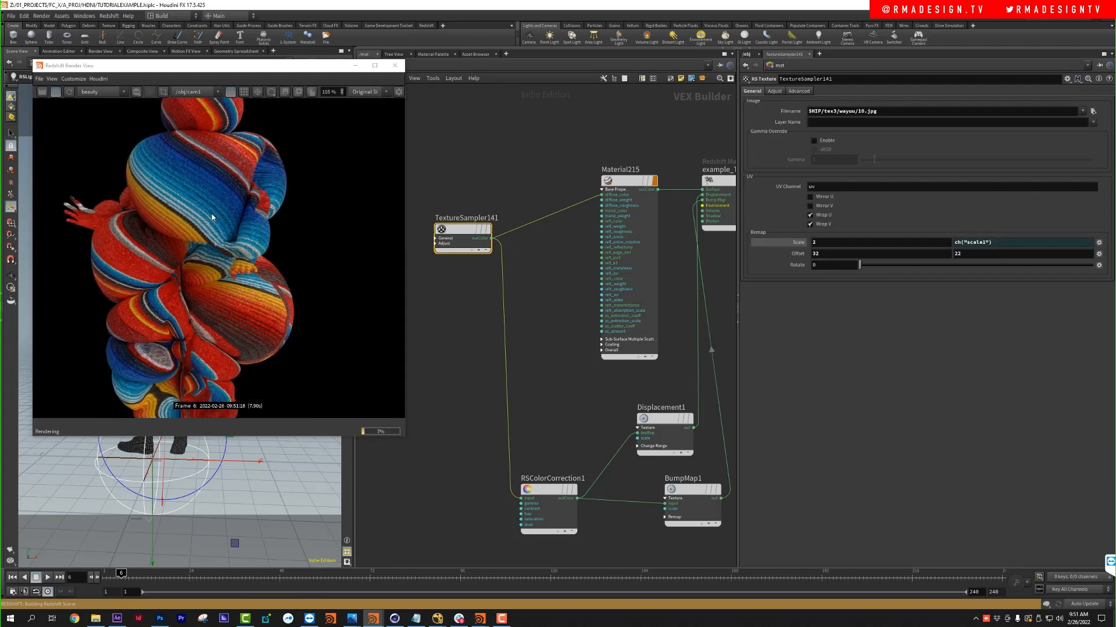
scroll(212, 218, "down", 4)
scroll(212, 218, "up", 3)
scroll(212, 218, "up", 2)
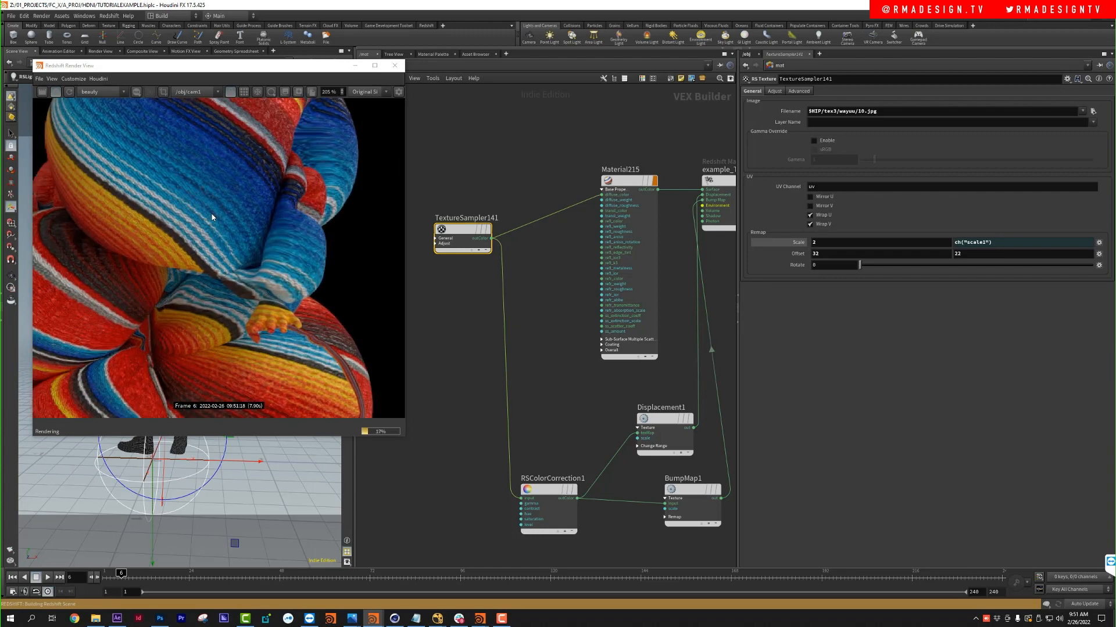
scroll(213, 218, "down", 2)
scroll(182, 143, "up", 3)
scroll(182, 143, "up", 1)
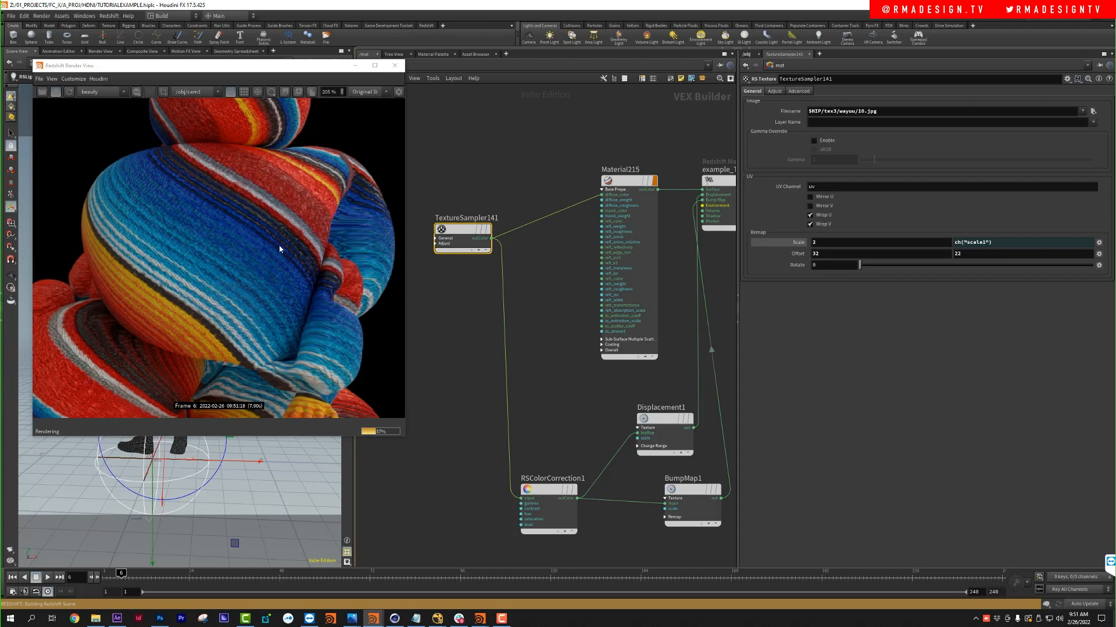
scroll(283, 232, "up", 1)
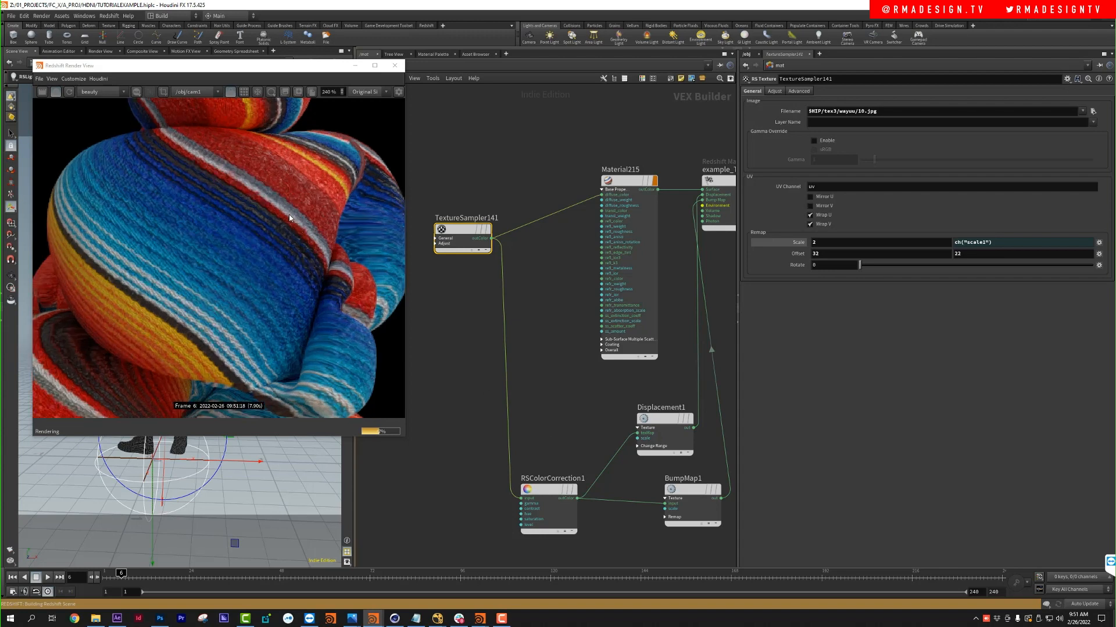
Step: Set Displacement1's Scale to 0.01
middle_click_drag(529, 409, 492, 300)
left_click_drag(579, 292, 657, 321)
left_click(819, 99)
type(".01")
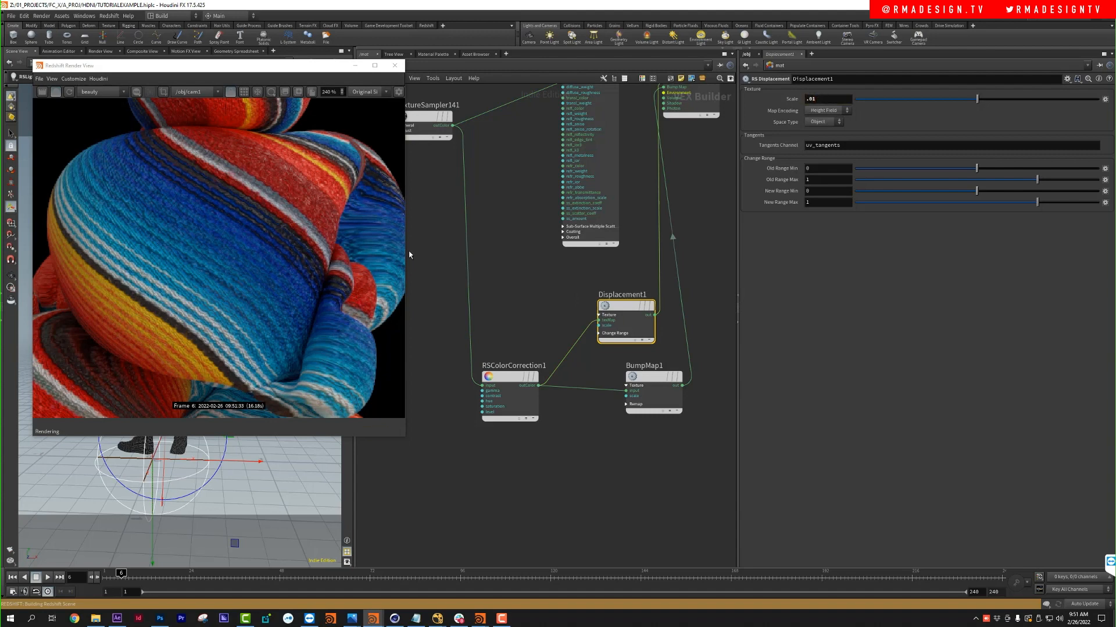
Step: Set BumpMap1's Height Scale to 0.02
middle_click_drag(601, 367, 566, 341)
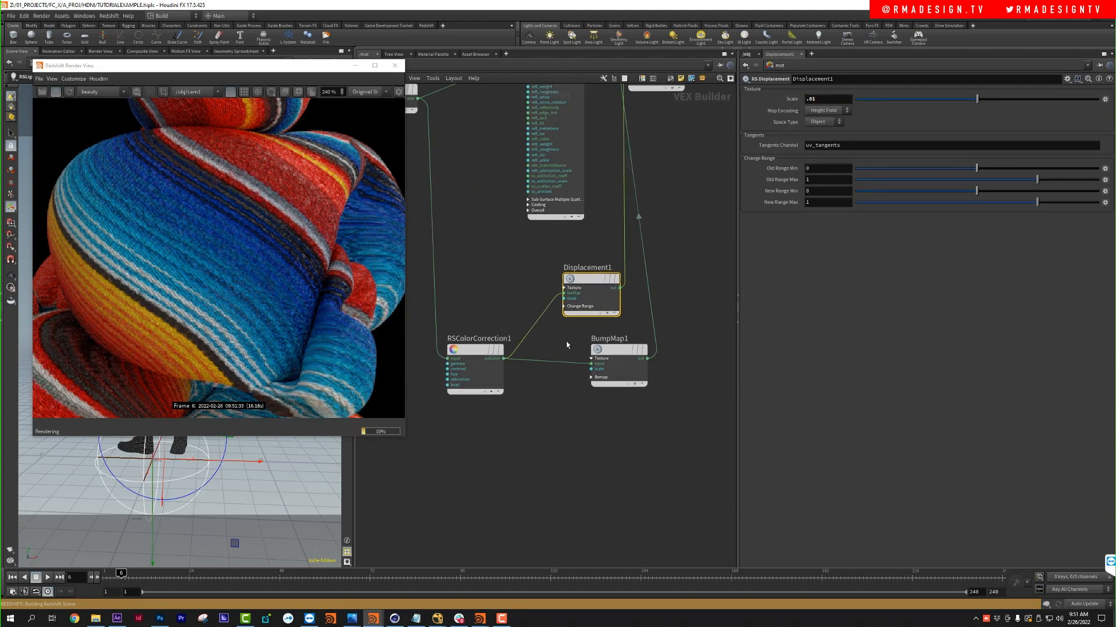
left_click_drag(565, 340, 648, 389)
left_click(820, 116)
type(".0")
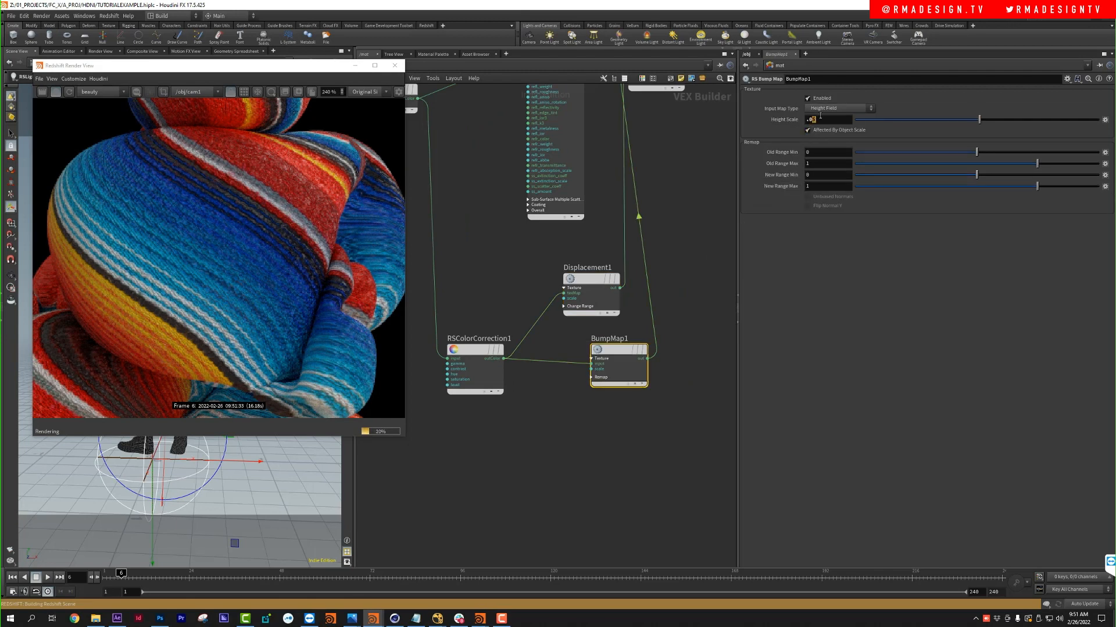
type("2")
key("Return")
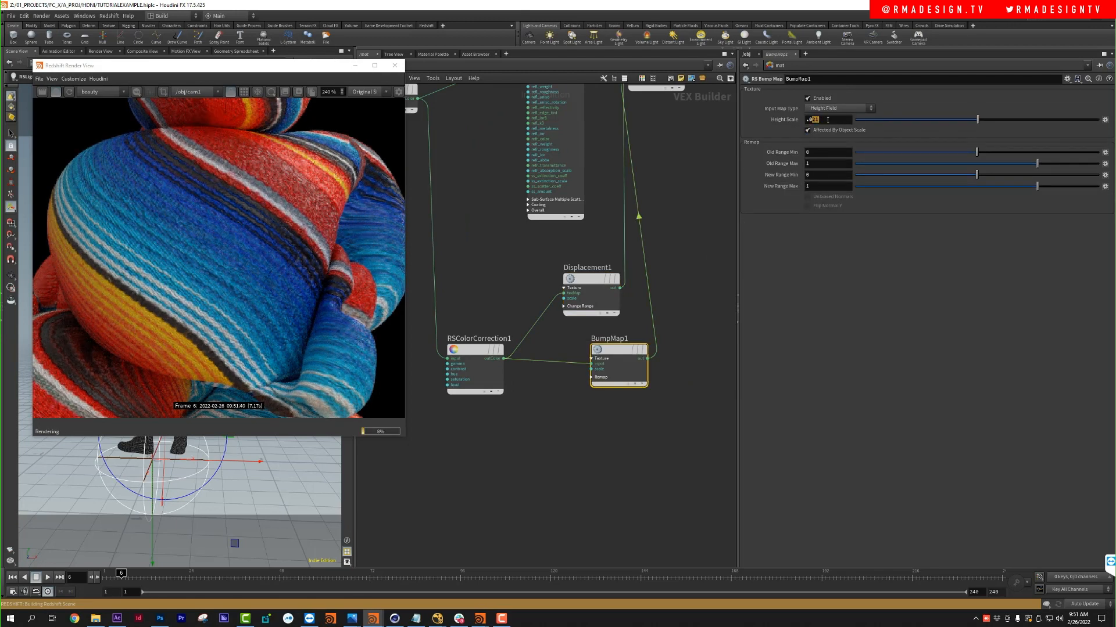
key("Return")
Step: Restart the render and examine the bump and displacement detail on the character's torso and arm
scroll(247, 224, "down", 3)
scroll(244, 256, "up", 1)
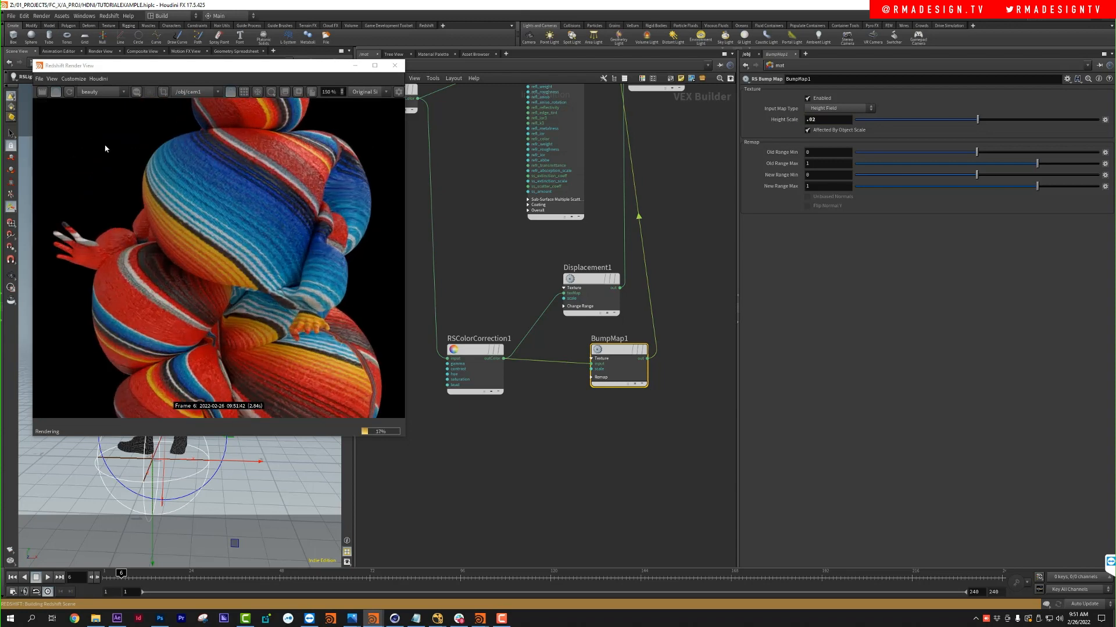
left_click(56, 93)
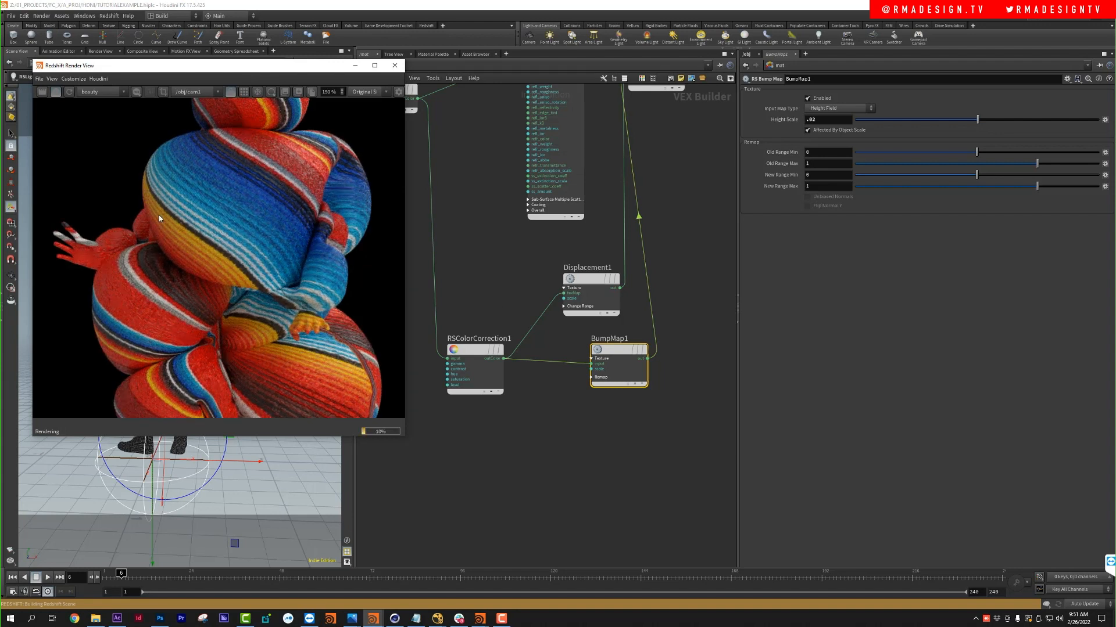
scroll(256, 233, "up", 2)
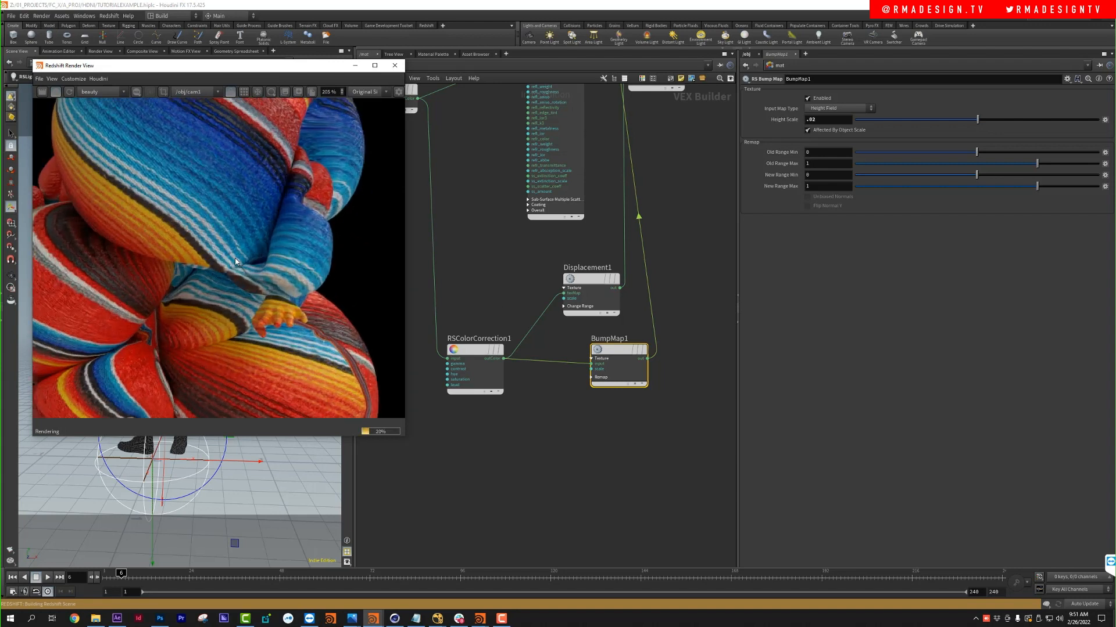
scroll(211, 239, "up", 2)
scroll(169, 194, "up", 1)
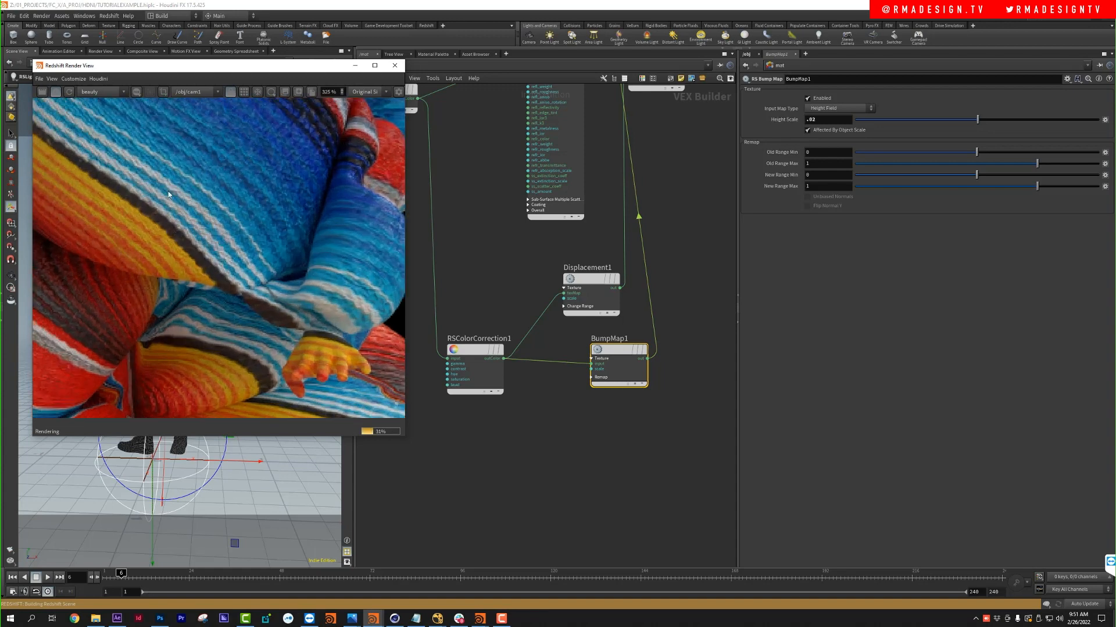
scroll(346, 241, "down", 2)
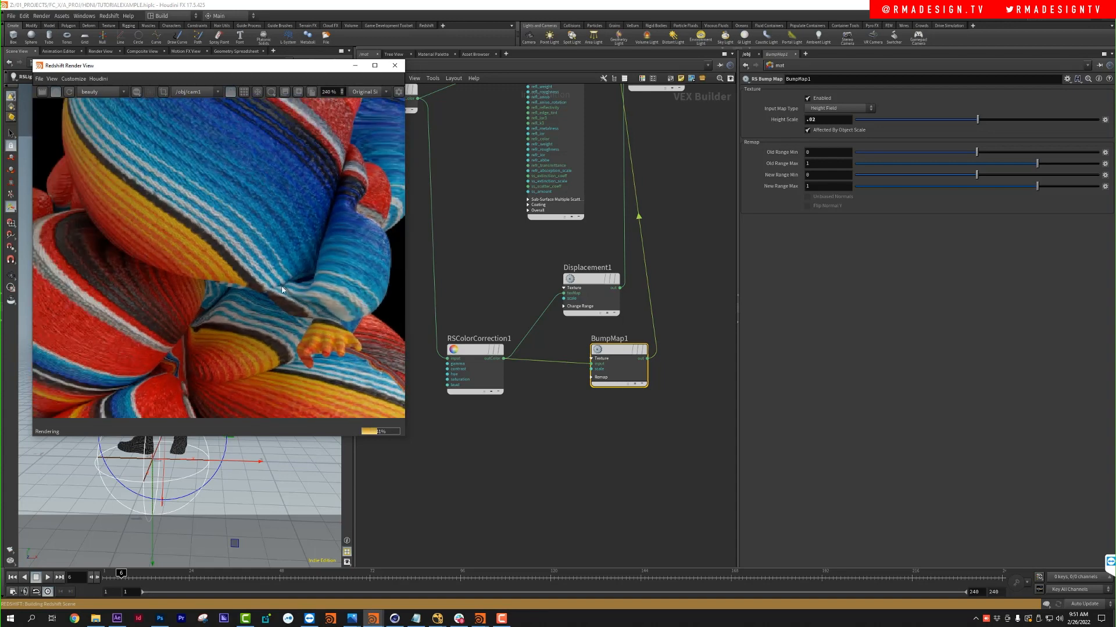
scroll(197, 228, "down", 4)
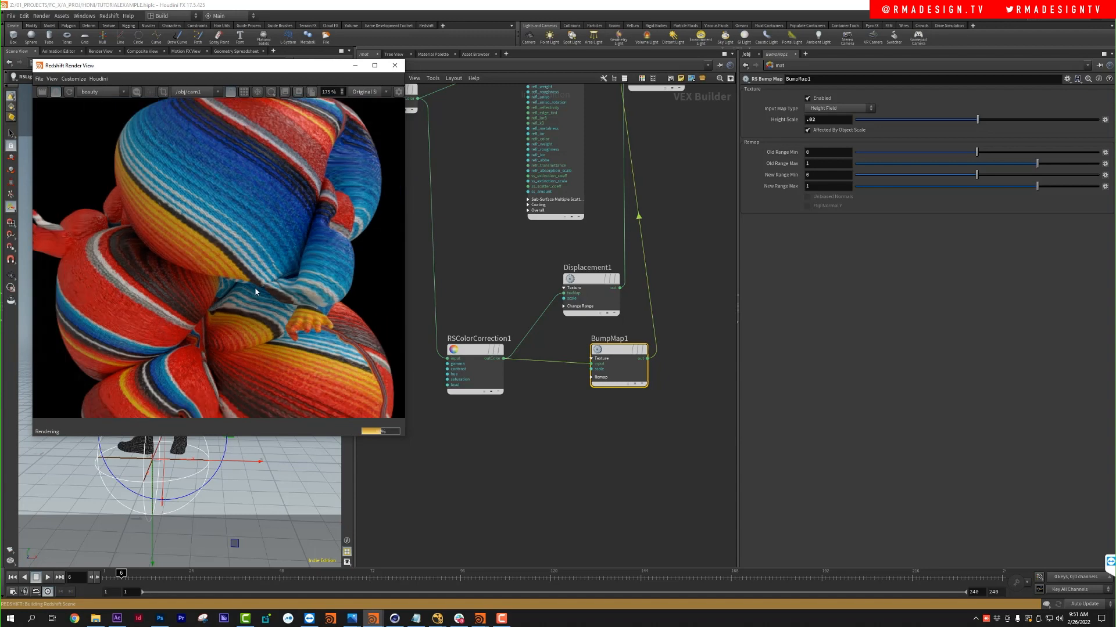
scroll(251, 167, "up", 1)
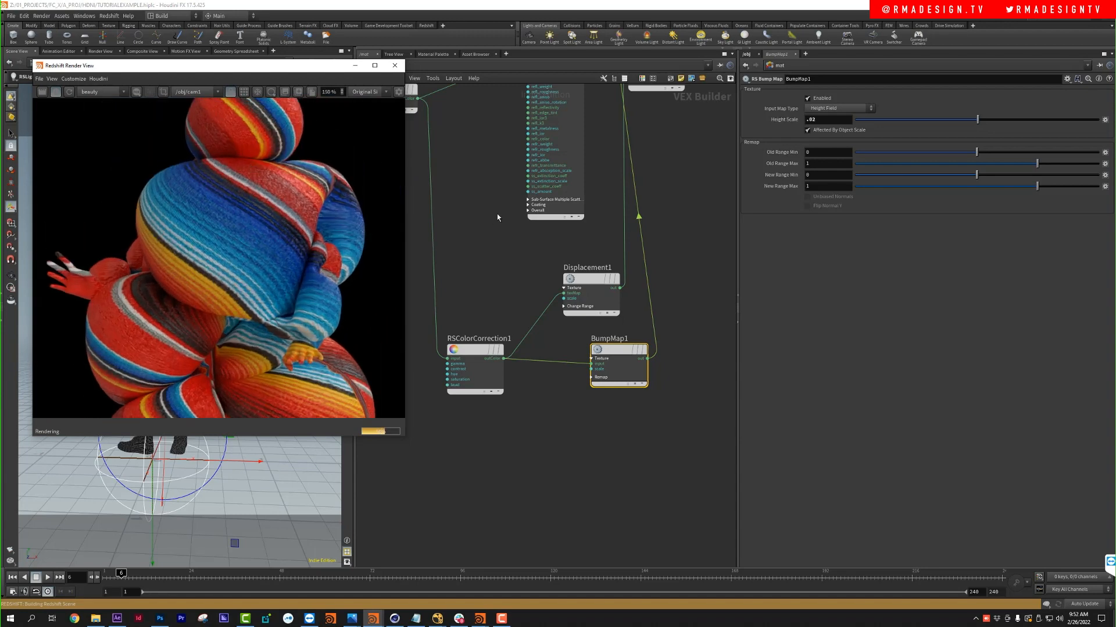
Step: Set Material215's Reflection Weight to about 0.541
middle_click_drag(497, 218, 484, 332)
left_click(537, 270)
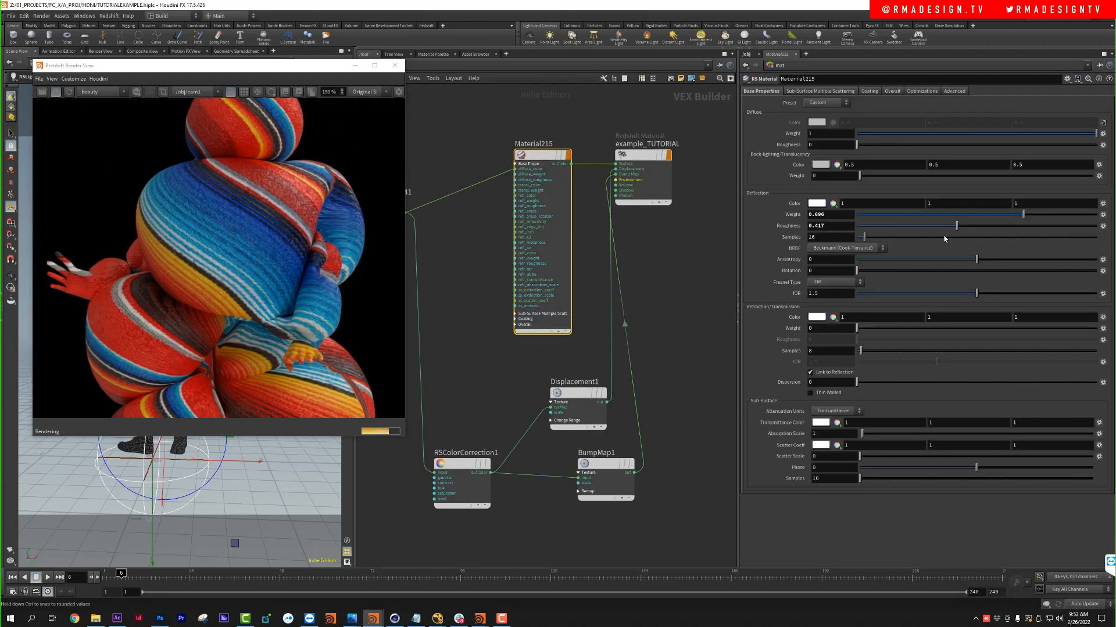
left_click(986, 214)
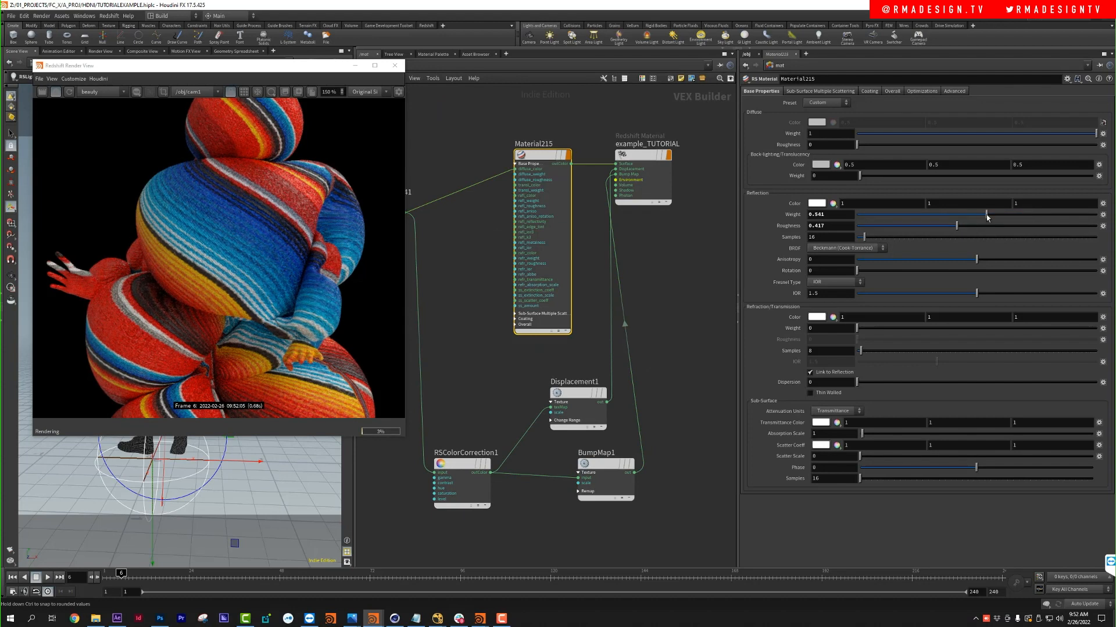
Step: Set Material215's Reflection Weight to about 0.281 and check the result across the whole character in the render
left_click_drag(986, 215, 924, 218)
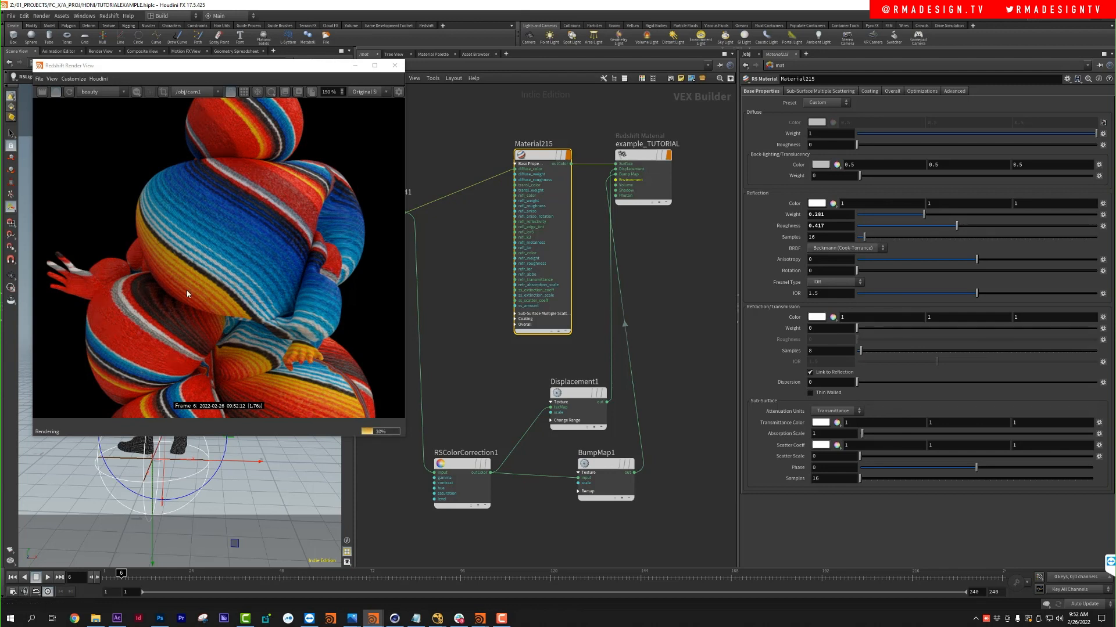
scroll(161, 261, "down", 4)
scroll(204, 290, "up", 4)
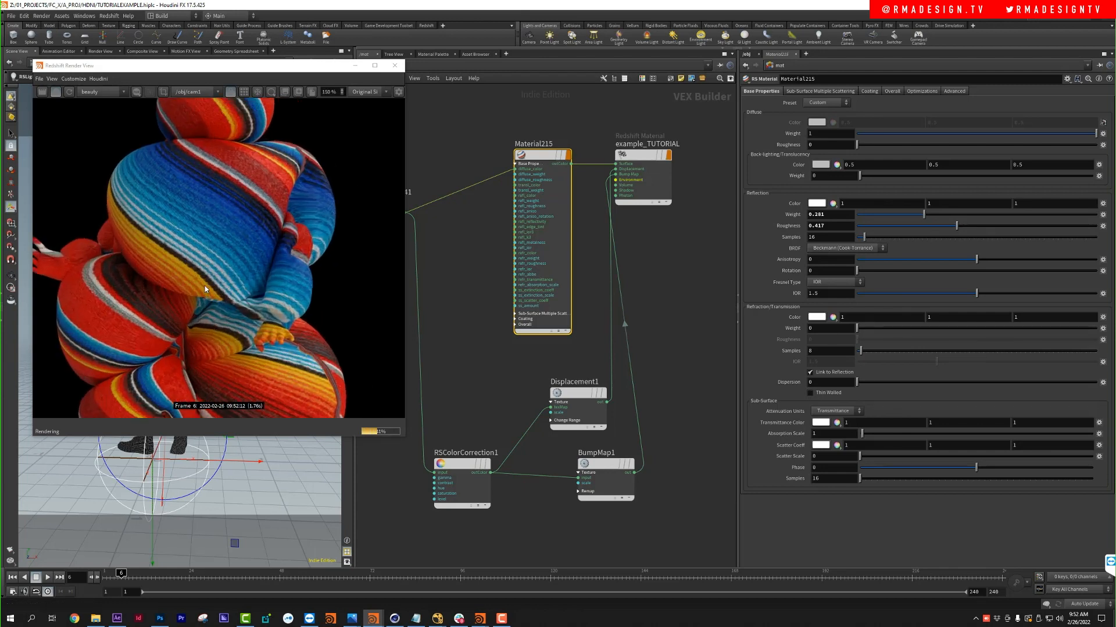
scroll(263, 189, "down", 5)
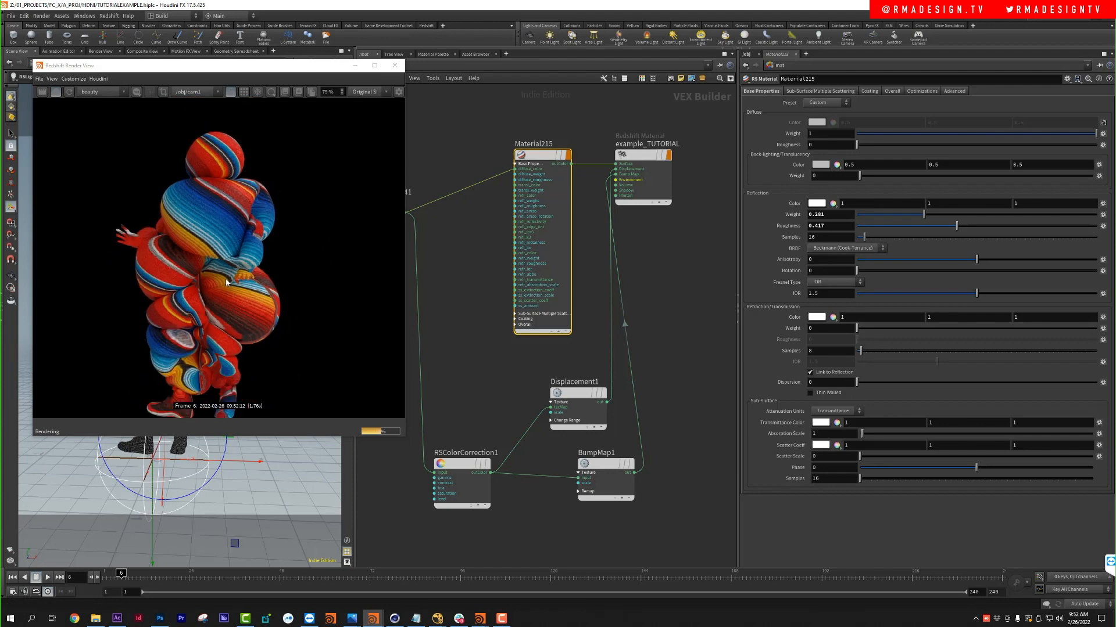
scroll(227, 282, "up", 1)
Step: Minimize the Redshift Render View, return to the object network and select cam1
left_click_drag(286, 69, 762, 110)
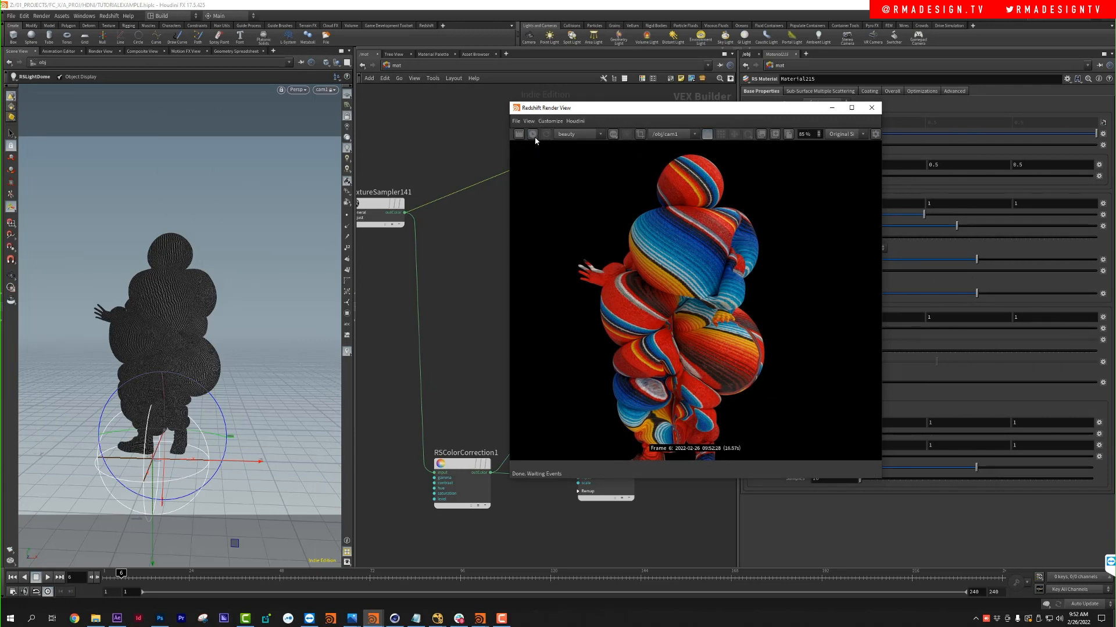
left_click(831, 108)
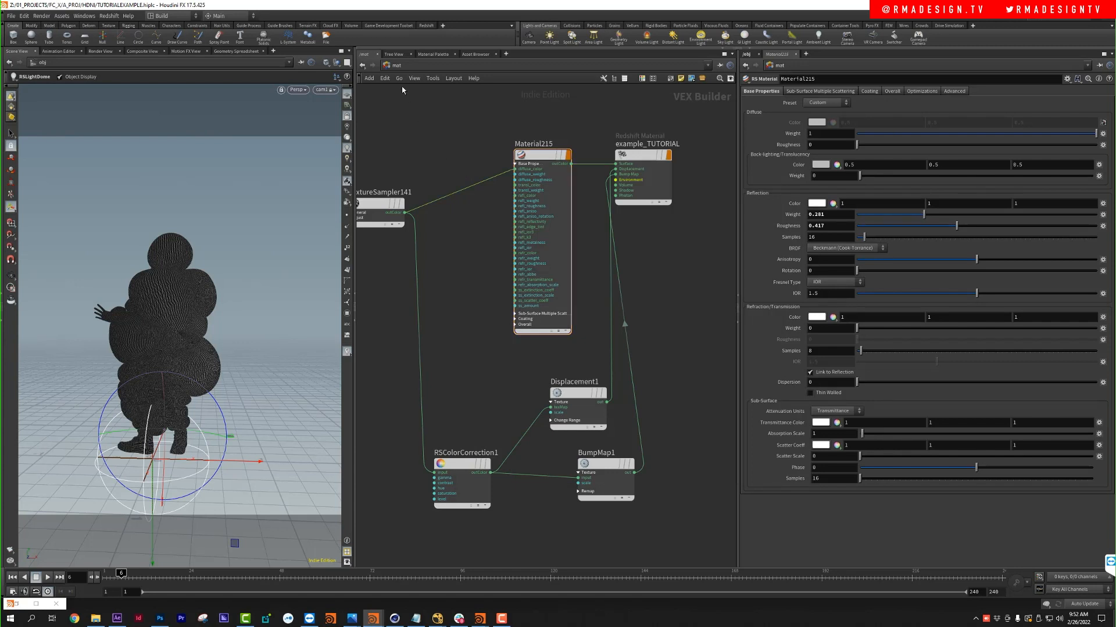
left_click(398, 65)
left_click(410, 114)
middle_click_drag(564, 351, 503, 332)
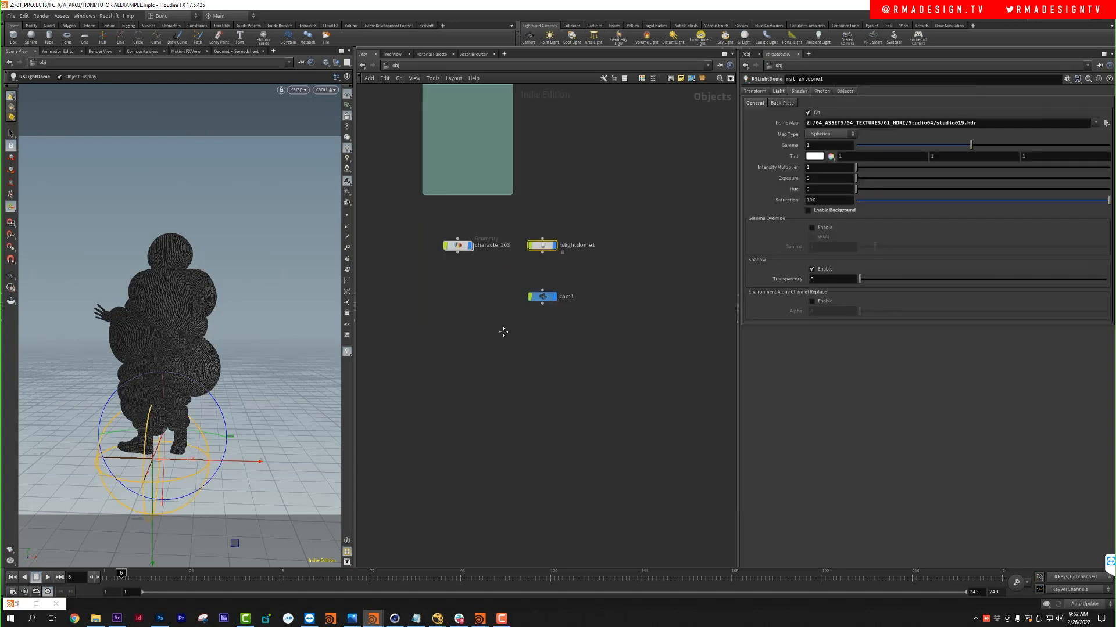
left_click(542, 296)
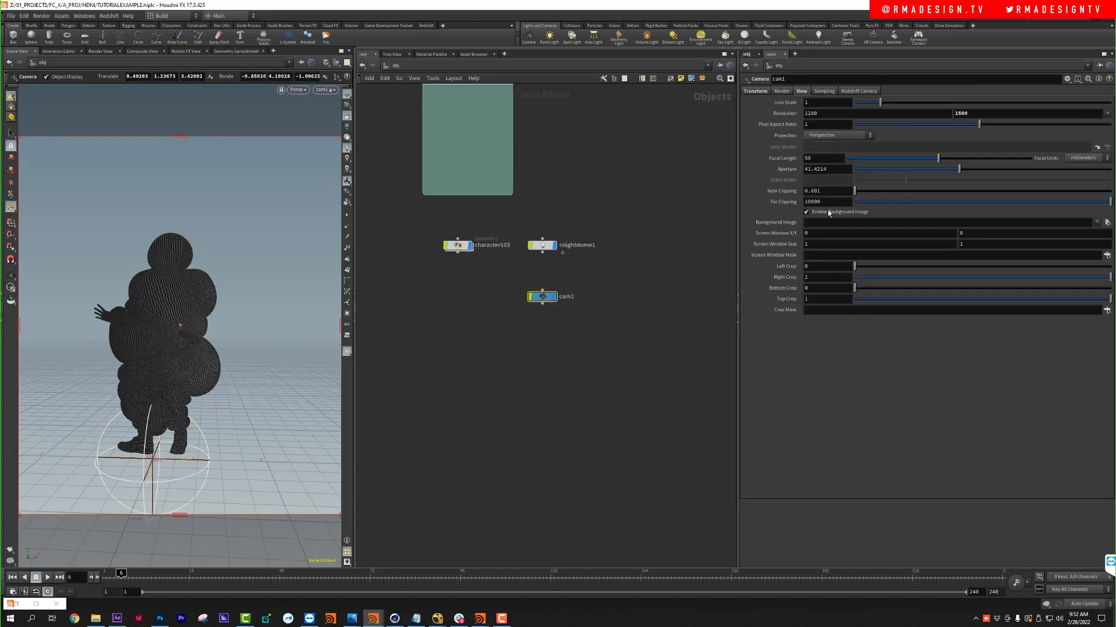
Step: Move cam1 in for a close-up of the character's torso and hip, and unlock the camera from the view
key("space")
right_click_drag(162, 323, 305, 263)
left_click_drag(243, 312, 298, 316)
right_click_drag(298, 316, 285, 297)
middle_click_drag(284, 297, 283, 284)
right_click_drag(282, 285, 231, 313)
middle_click_drag(230, 314, 167, 289)
left_click_drag(167, 289, 202, 257)
left_click(347, 115)
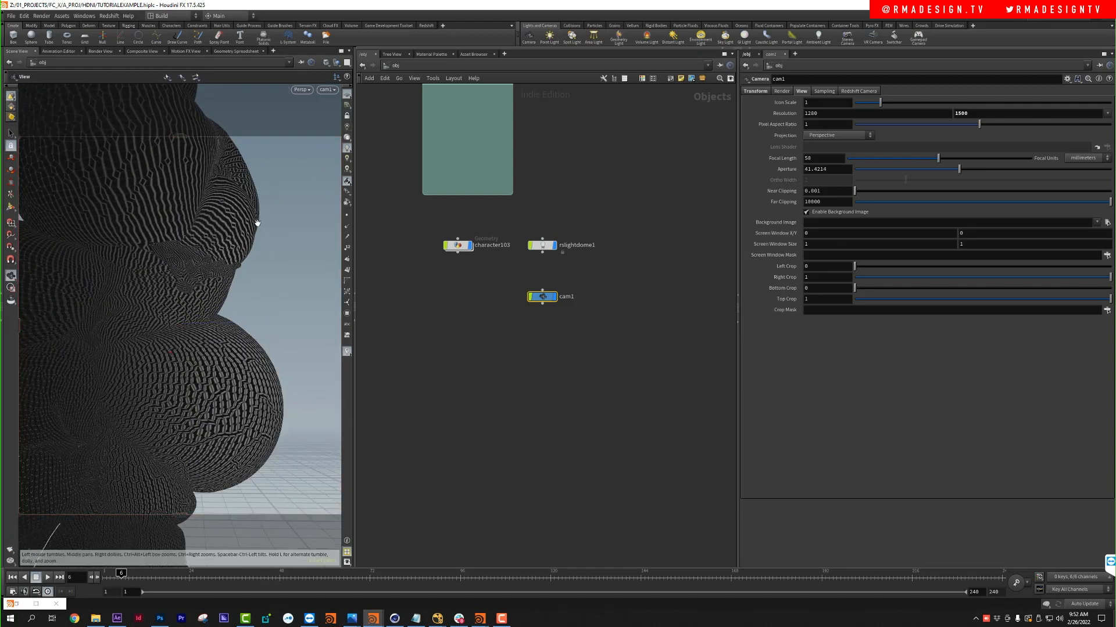
Step: Leave the camera view and examine cam1's position relative to the character from outside
right_click_drag(257, 224, 128, 330)
left_click_drag(128, 330, 129, 304)
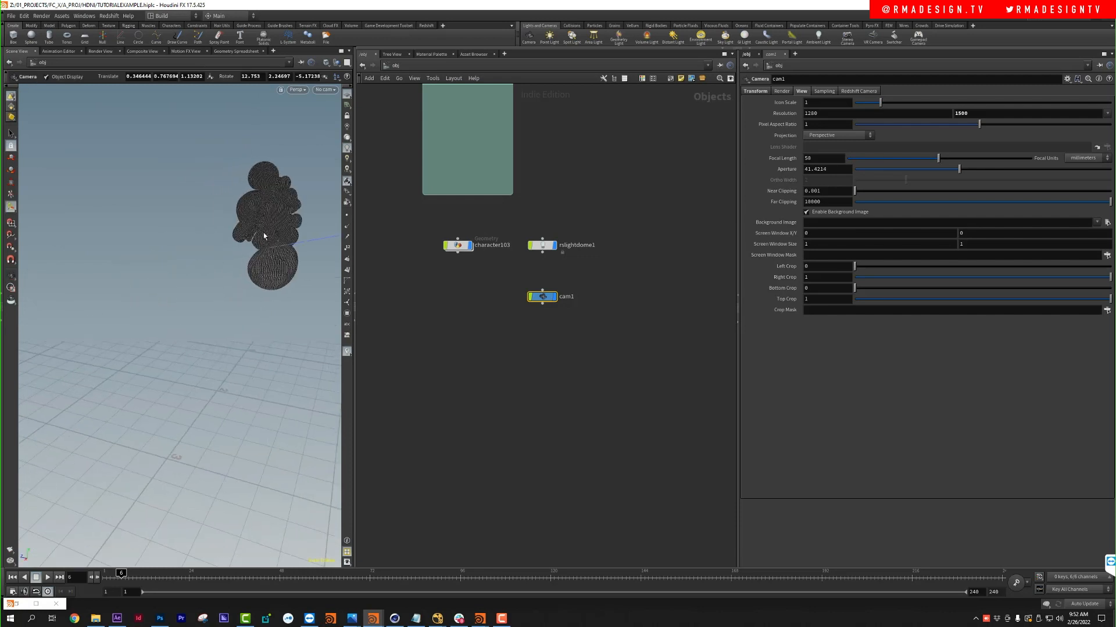
middle_click_drag(264, 236, 199, 302)
left_click_drag(198, 302, 244, 348)
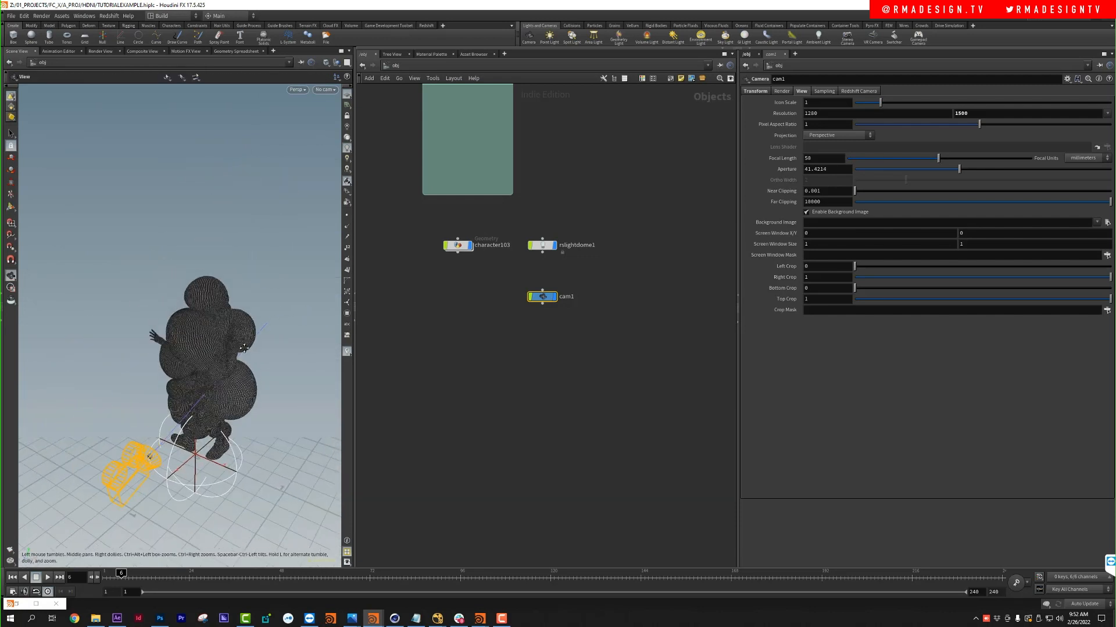
key("space+h")
right_click_drag(229, 347, 141, 341)
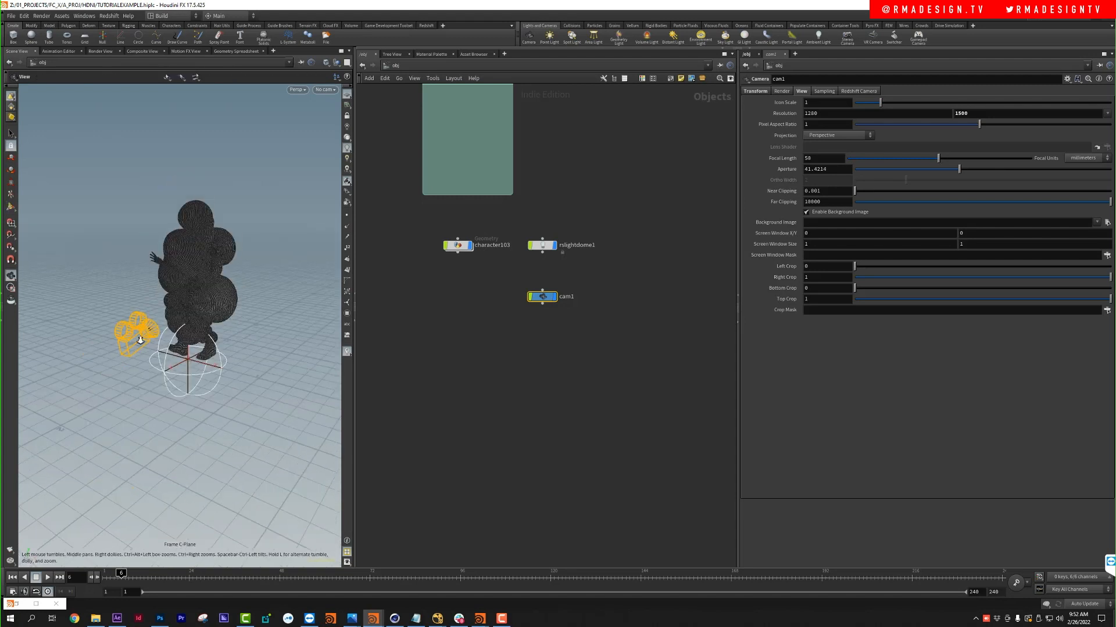
left_click_drag(141, 341, 131, 377)
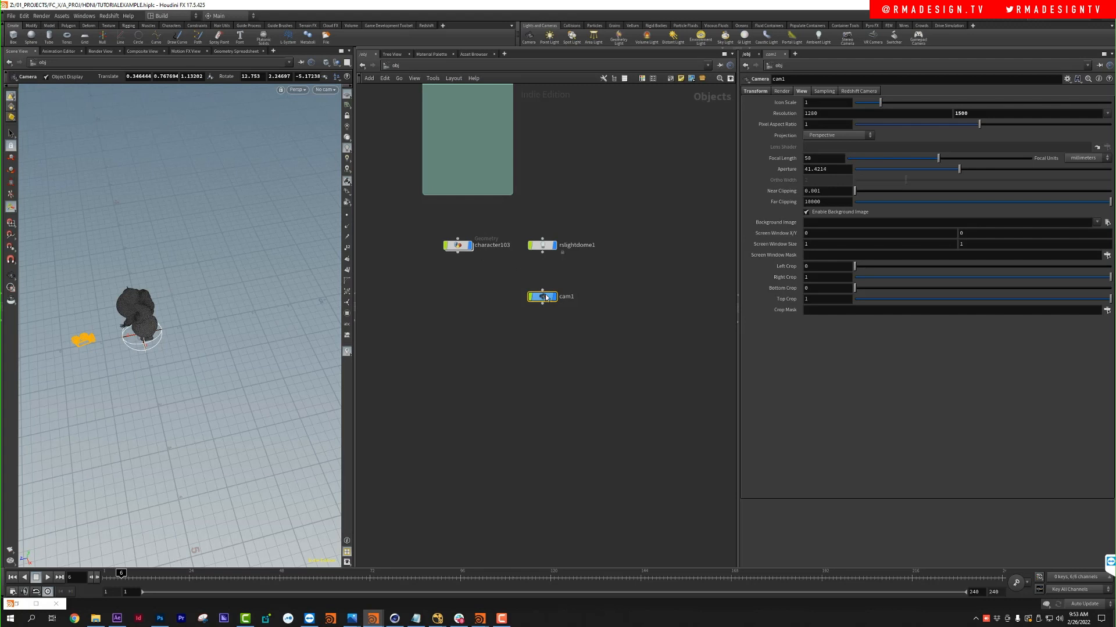
left_click_drag(547, 295, 499, 332, "alt")
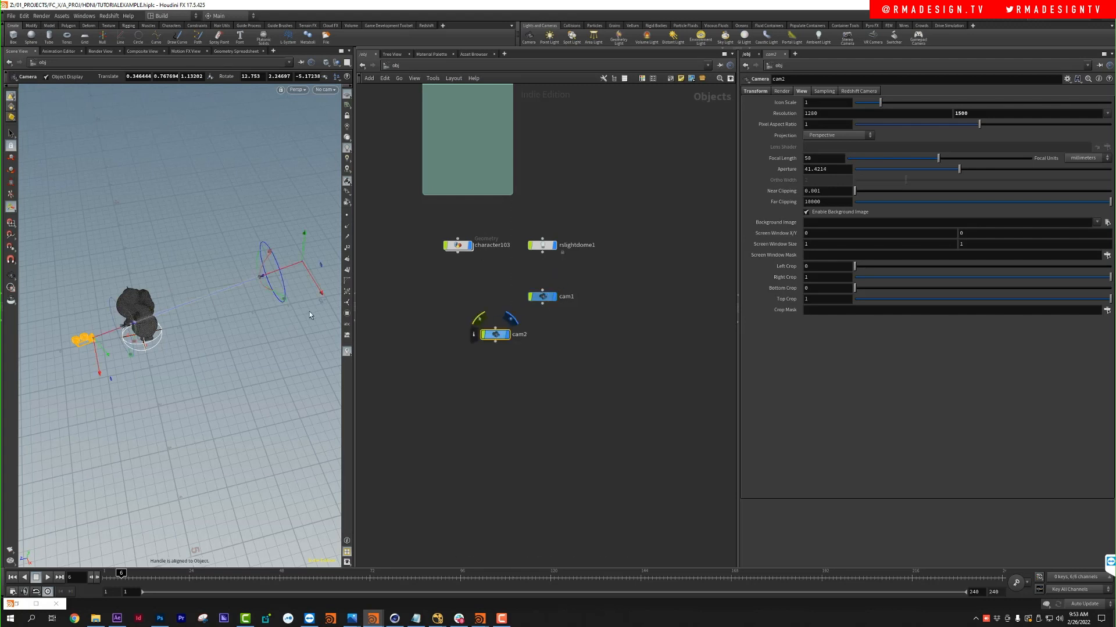
key("Delete")
left_click(542, 296)
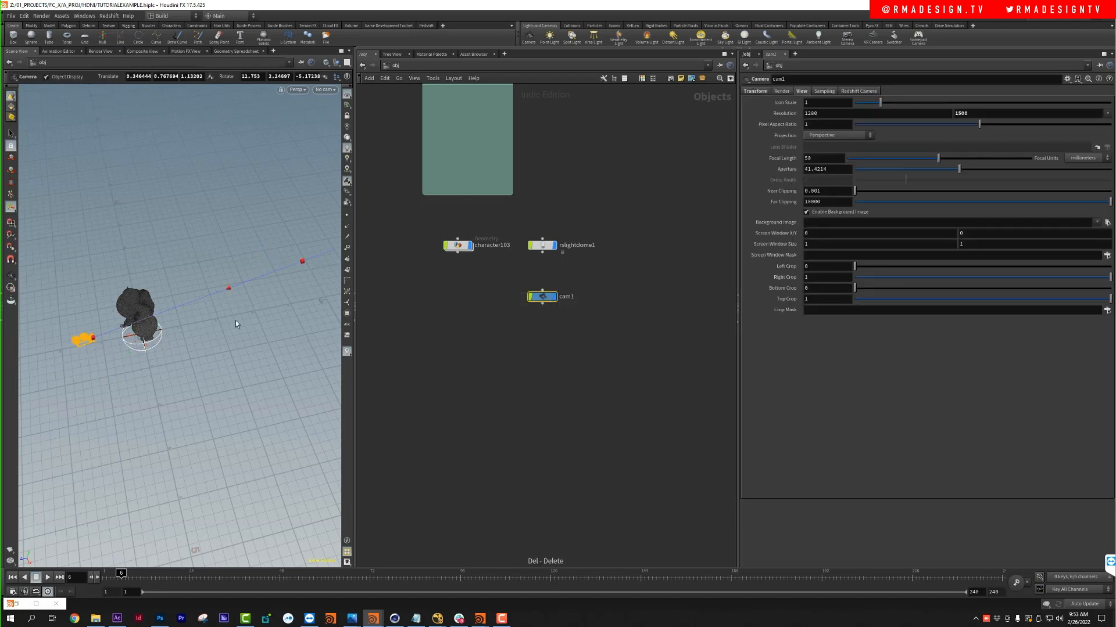
Step: Place cam1's focus handle on the character and enable DOF in its Redshift camera settings
left_click_drag(302, 265, 211, 300)
left_click_drag(140, 330, 133, 323)
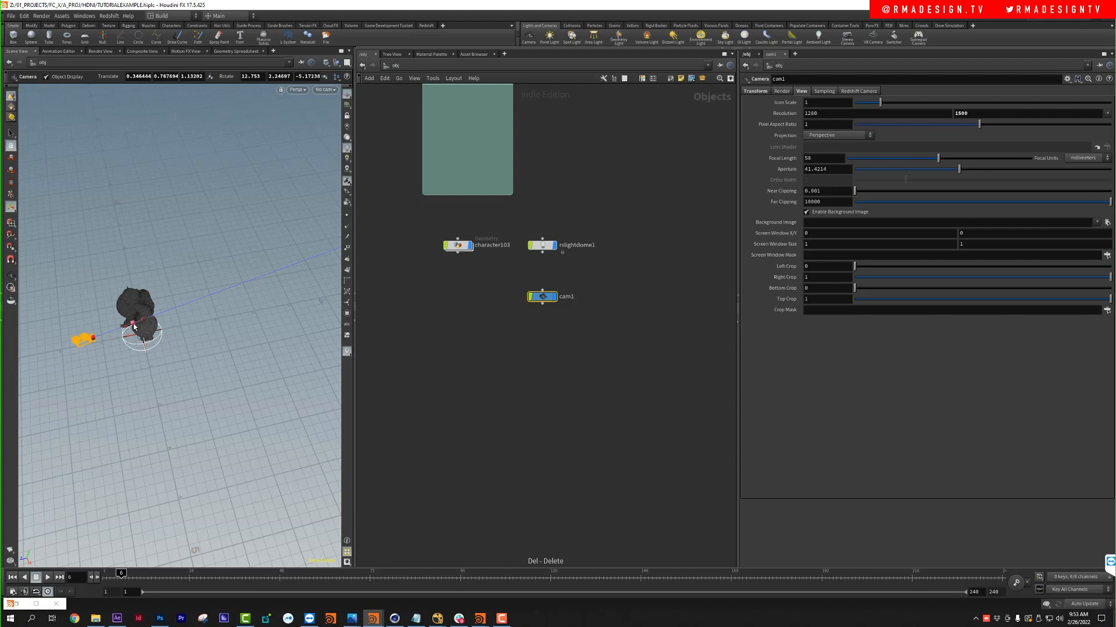
left_click(858, 91)
left_click(775, 103)
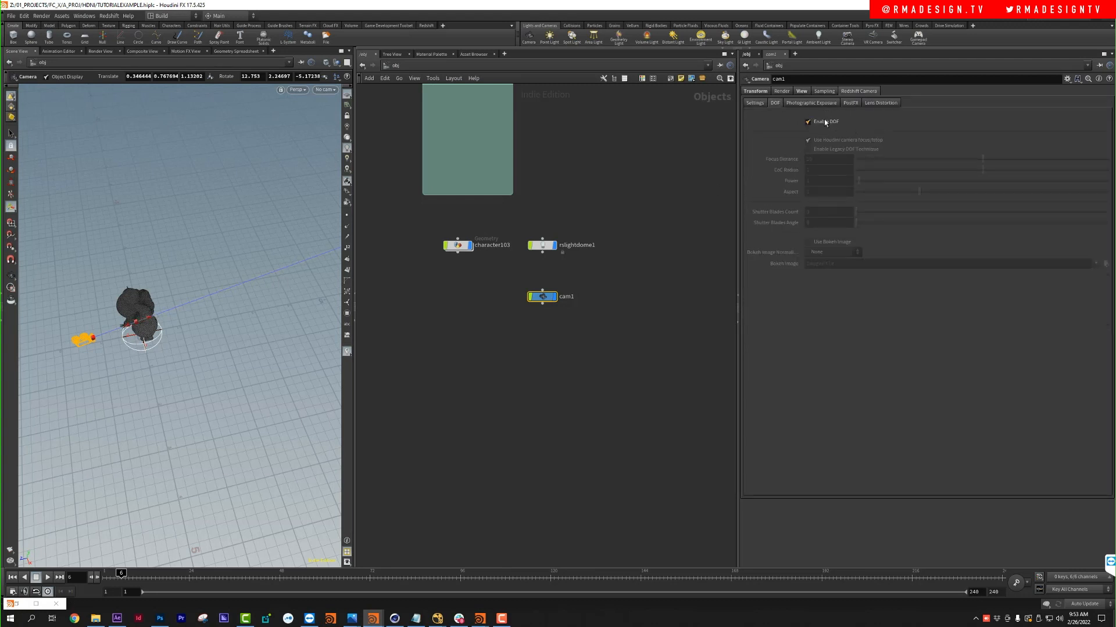
left_click(824, 120)
left_click(801, 91)
left_click(783, 91)
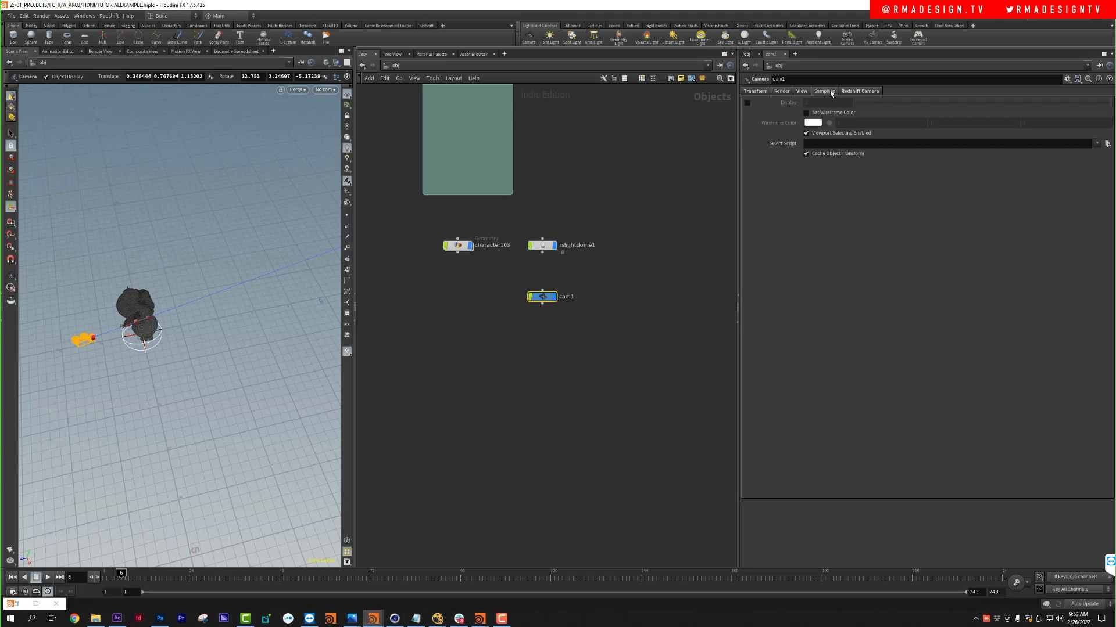
left_click(830, 92)
Step: Look through cam1 with the character deselected and widen the viewport pane
left_click(458, 244)
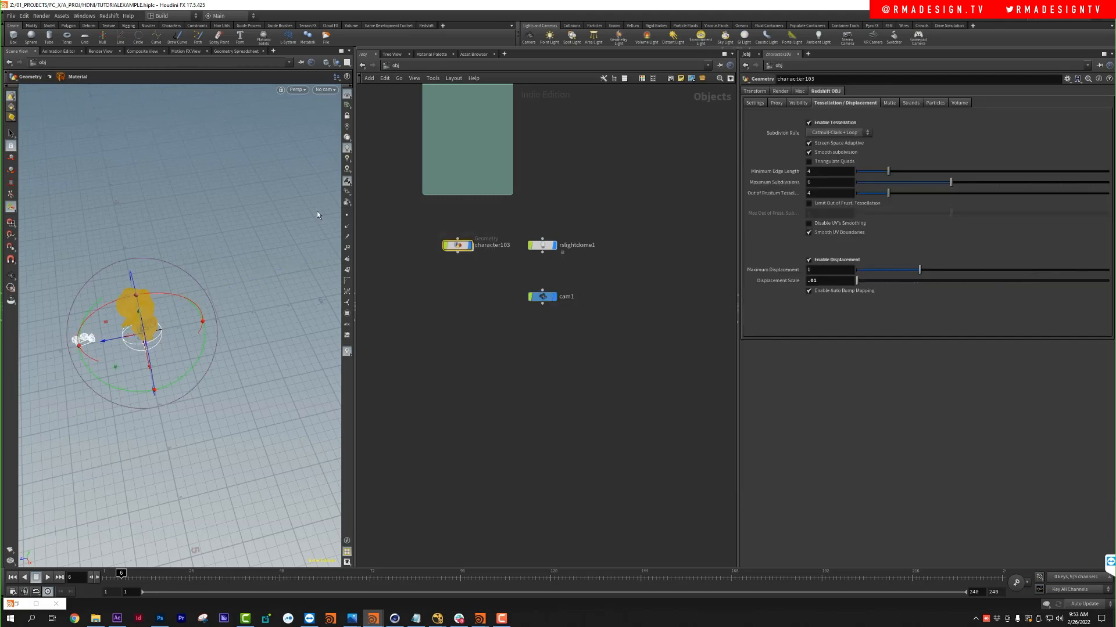
left_click(323, 90)
left_click(348, 131)
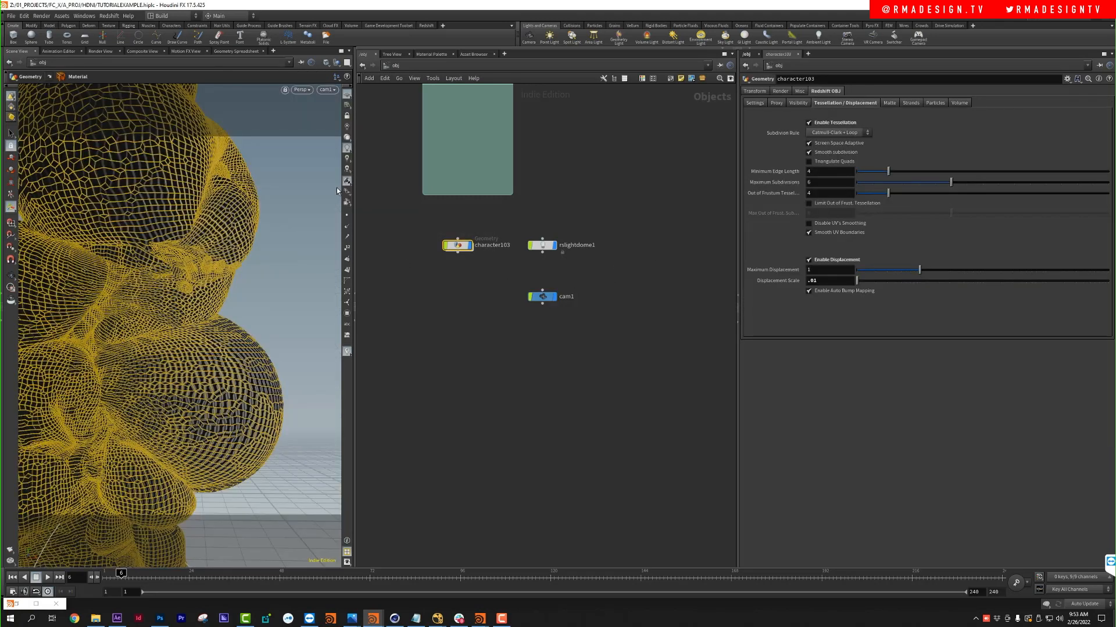
left_click(516, 440)
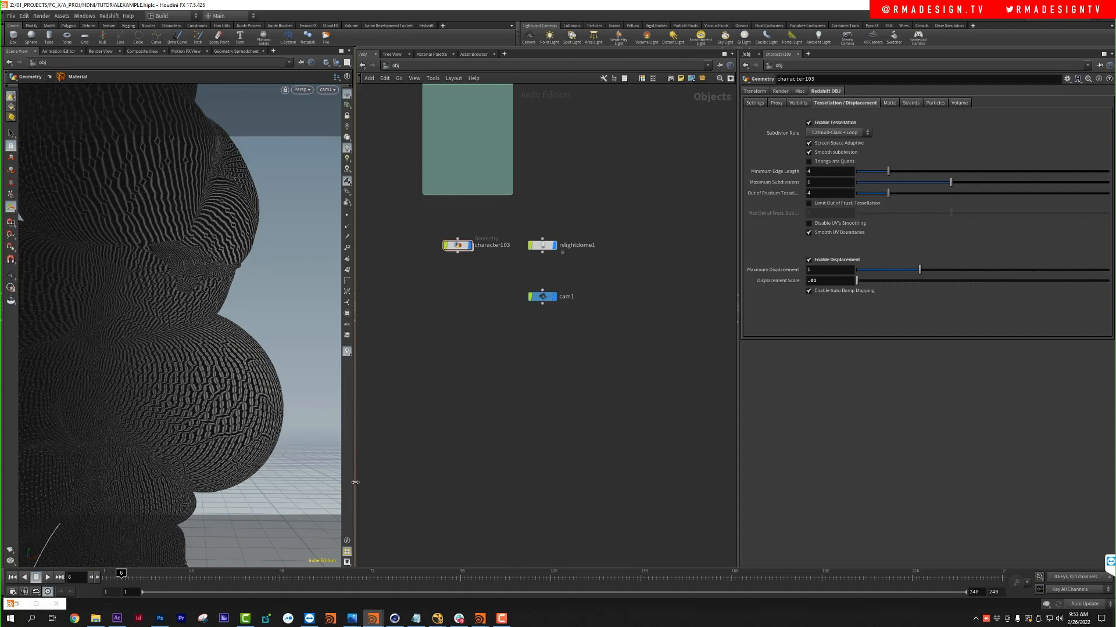
left_click_drag(355, 483, 493, 473)
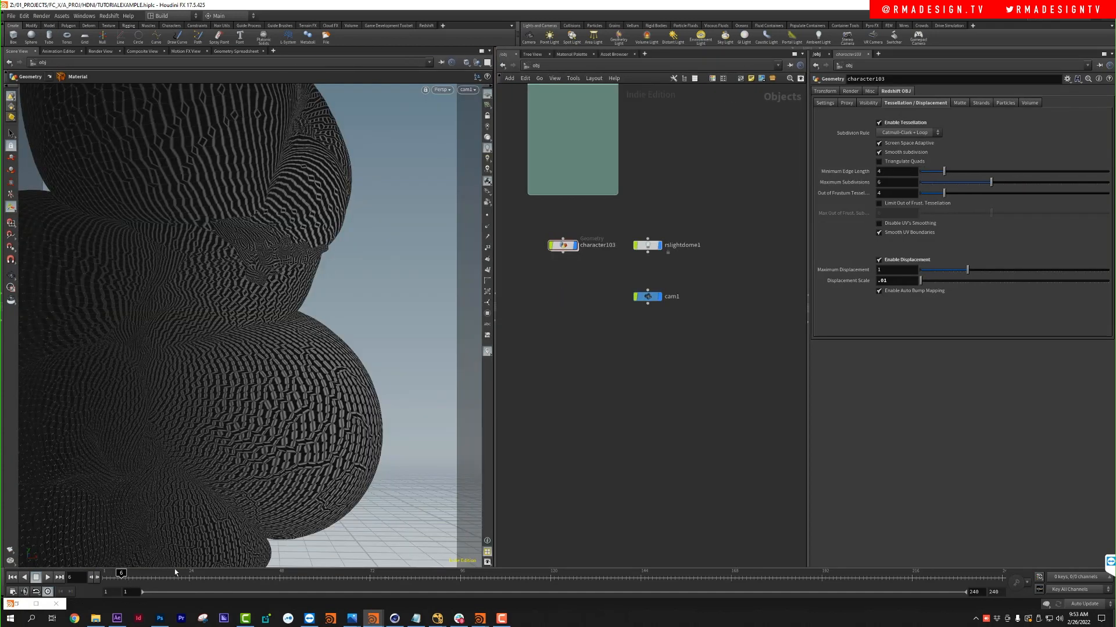
Step: Restore the Redshift Render View, restart the render at the close-up framing and place the window beside the viewport
left_click(7, 605)
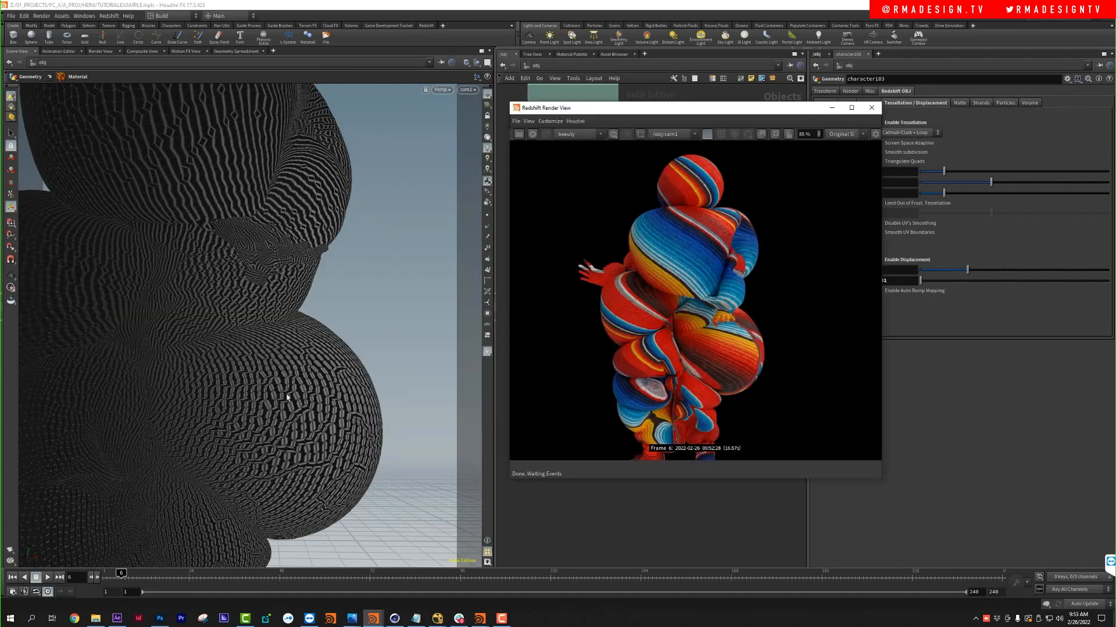
left_click(534, 135)
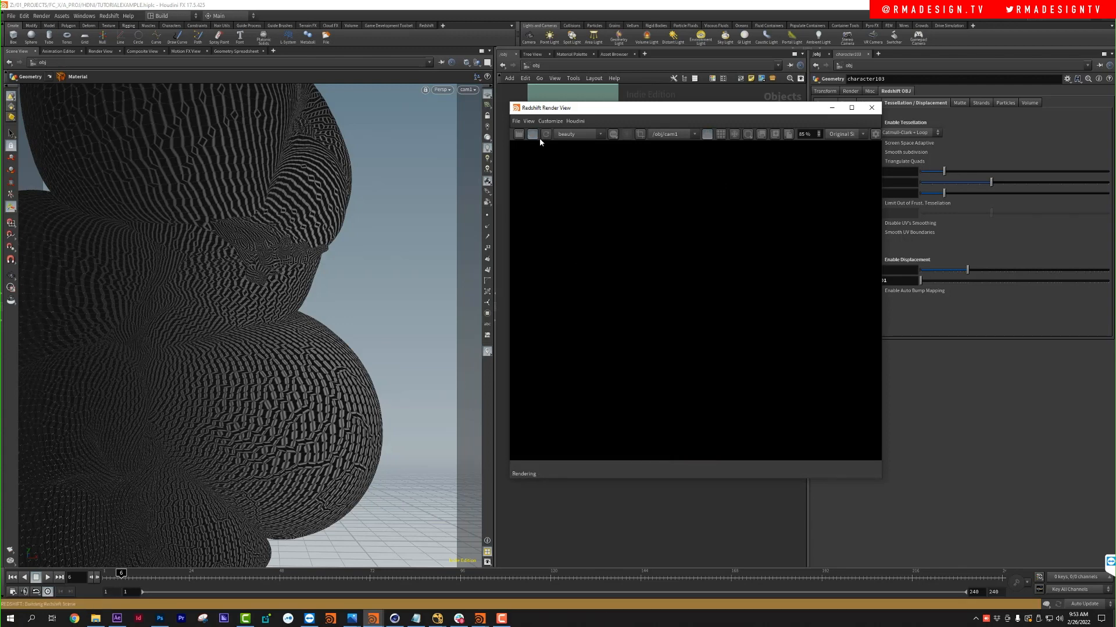
left_click_drag(649, 113, 307, 100)
scroll(332, 274, "down", 2)
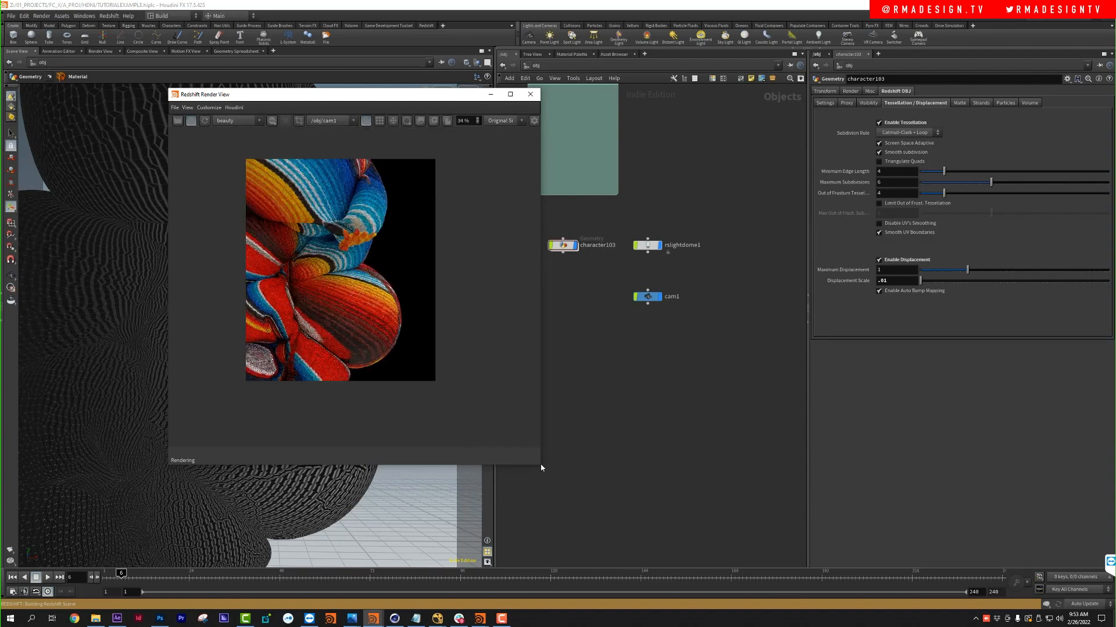
scroll(354, 285, "up", 1)
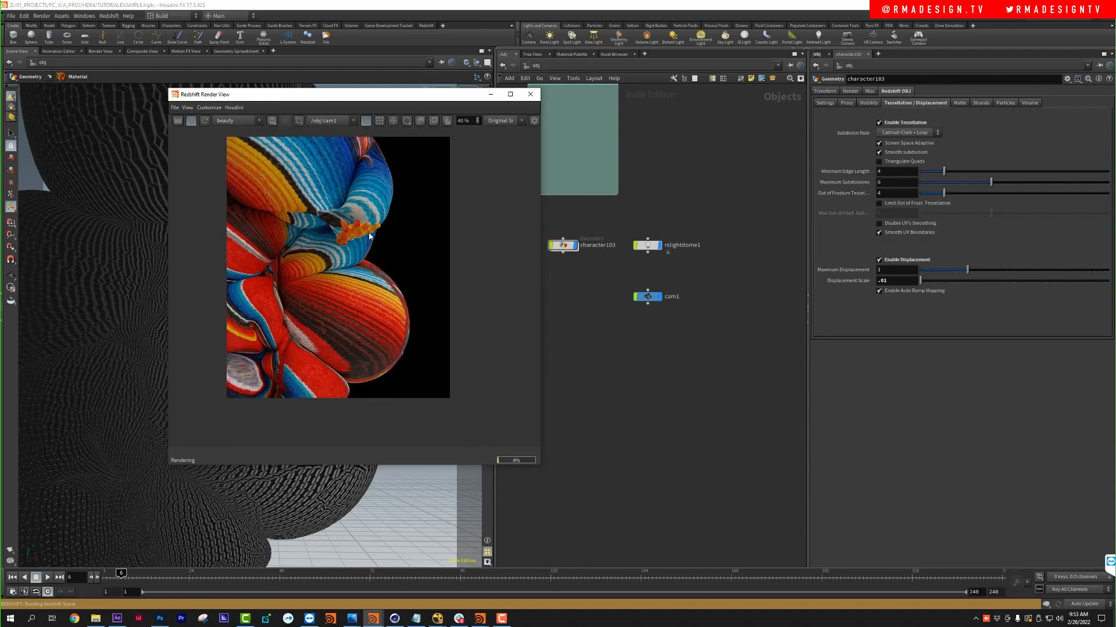
scroll(369, 234, "up", 2)
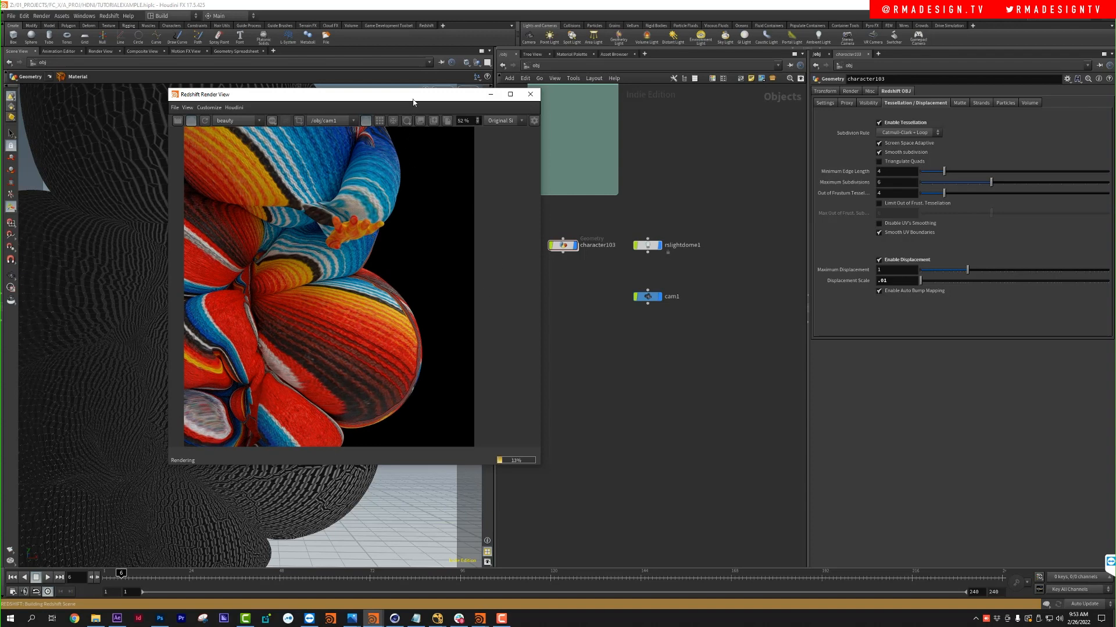
left_click_drag(413, 102, 760, 119)
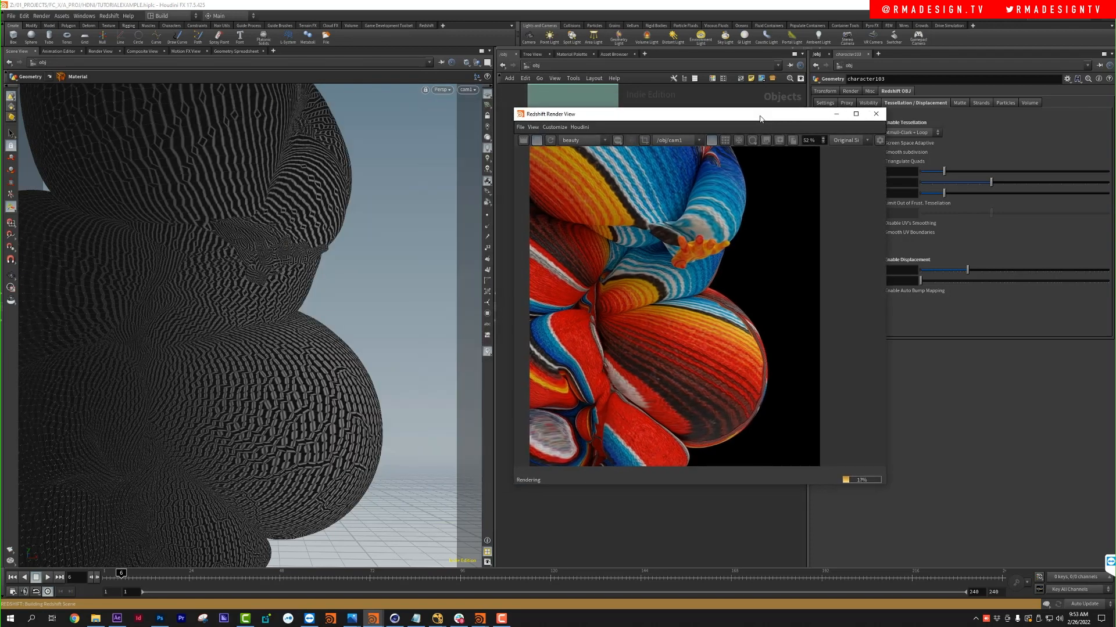
Step: Look through cam1 again and, with the camera locked to the view, reframe it on the character's hand and hip
left_click_drag(257, 293, 230, 290, "alt")
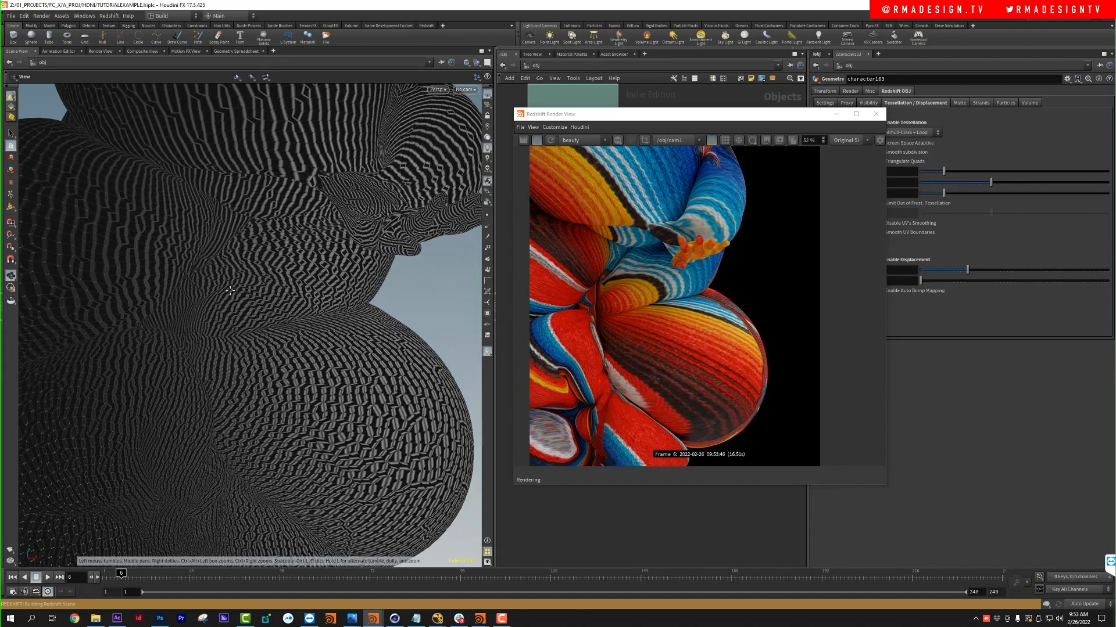
left_click(473, 89)
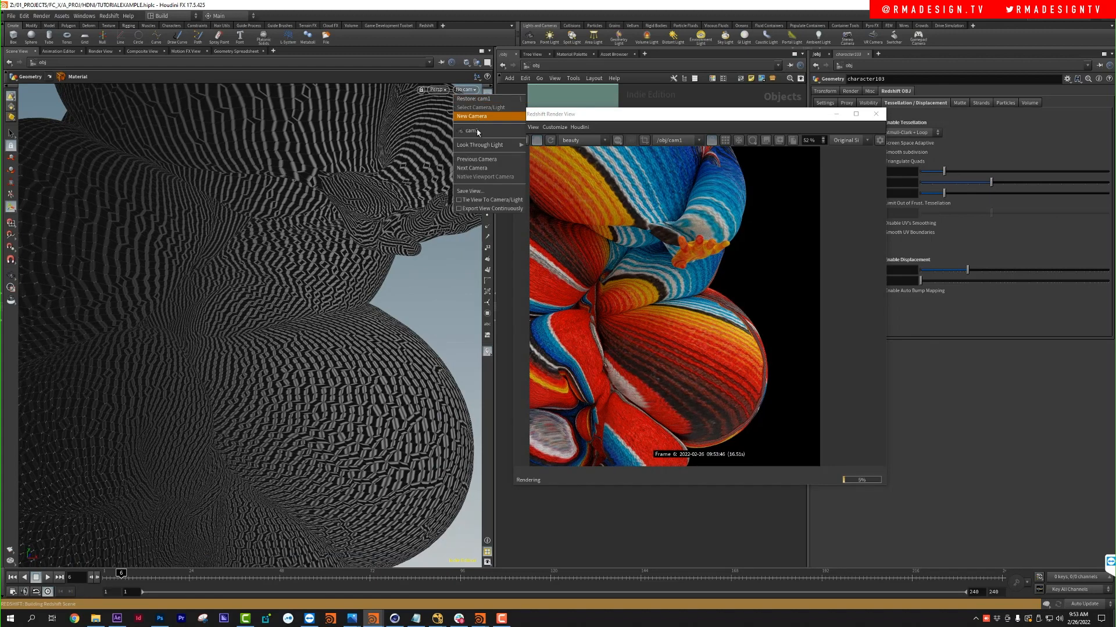
left_click(478, 130)
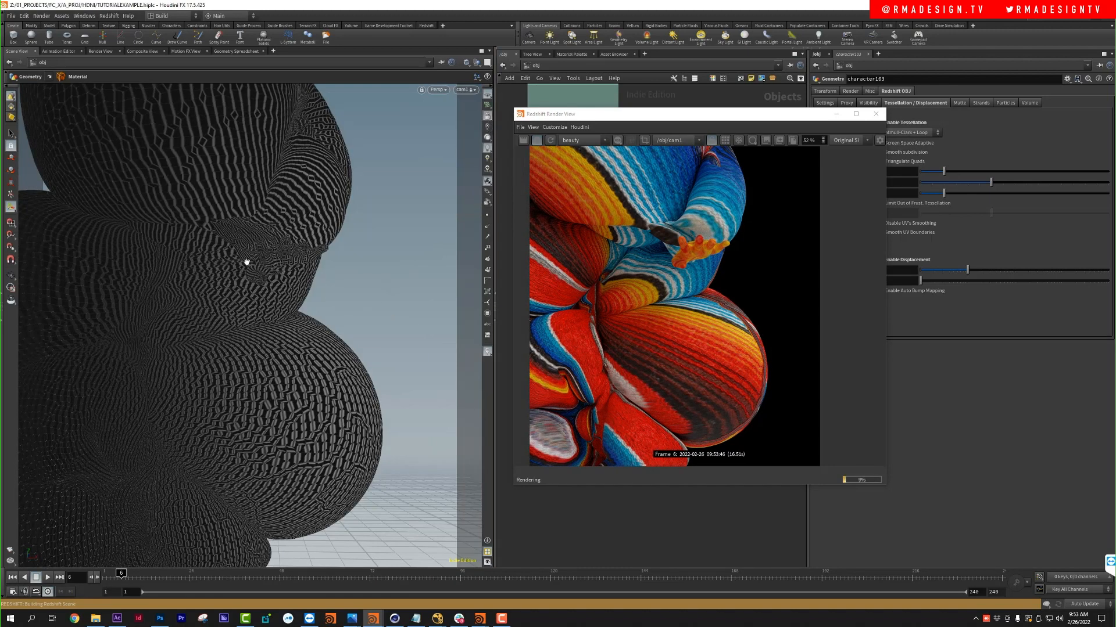
left_click_drag(244, 255, 219, 302)
key("Escape")
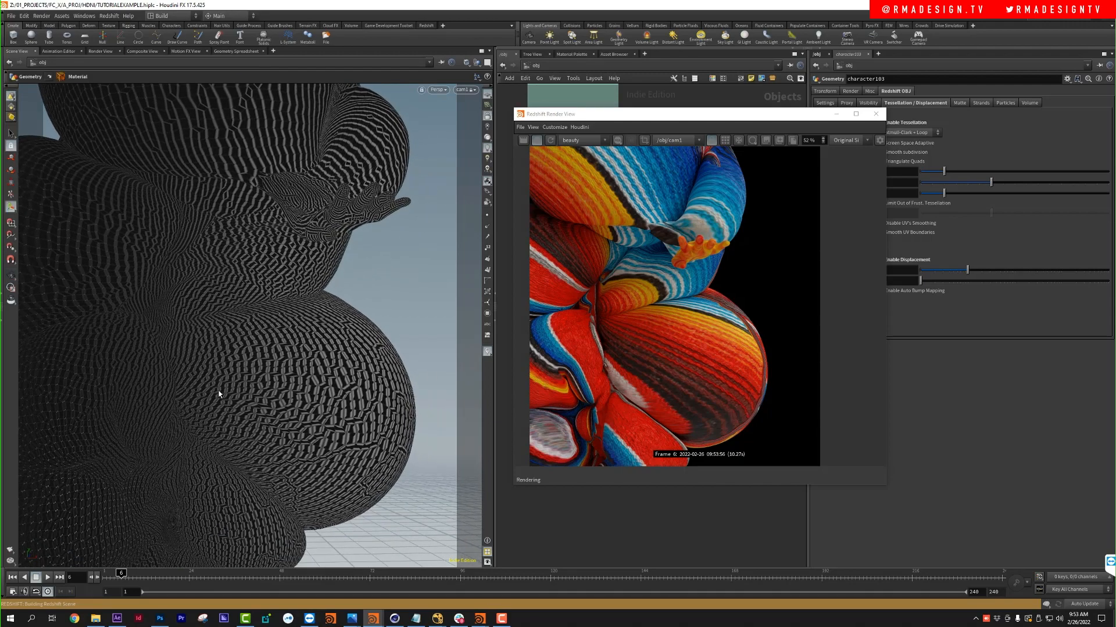
Step: Swing the locked cam1 around to a close-up of the character's stacked body folds
key("Escape")
left_click_drag(229, 398, 149, 374)
key("Escape")
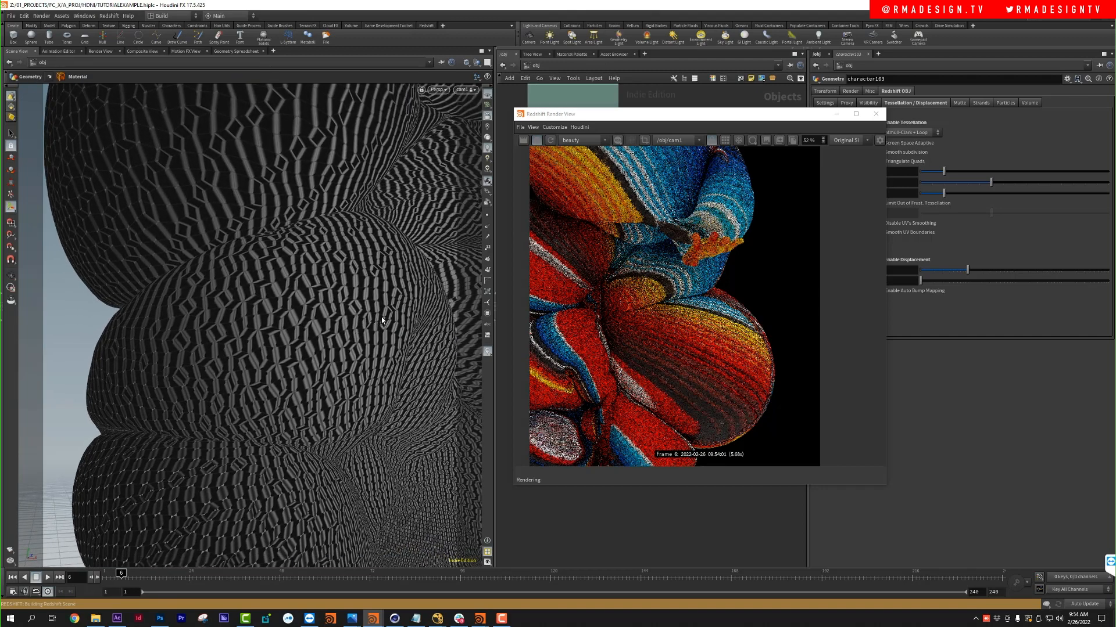
key("Escape")
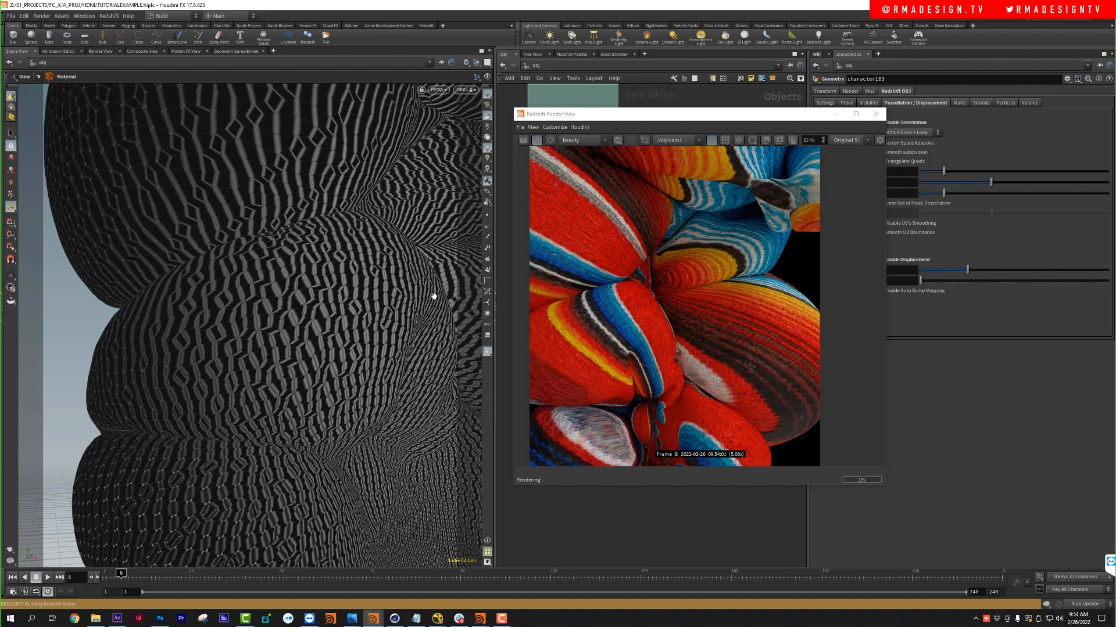
left_click_drag(421, 286, 115, 261)
Step: Turn cam1 back and pull it out to frame the character's hand, hip and thigh, viewing the whole rendered frame
middle_click_drag(380, 244, 276, 267)
right_click_drag(276, 267, 240, 302)
left_click_drag(240, 301, 244, 302)
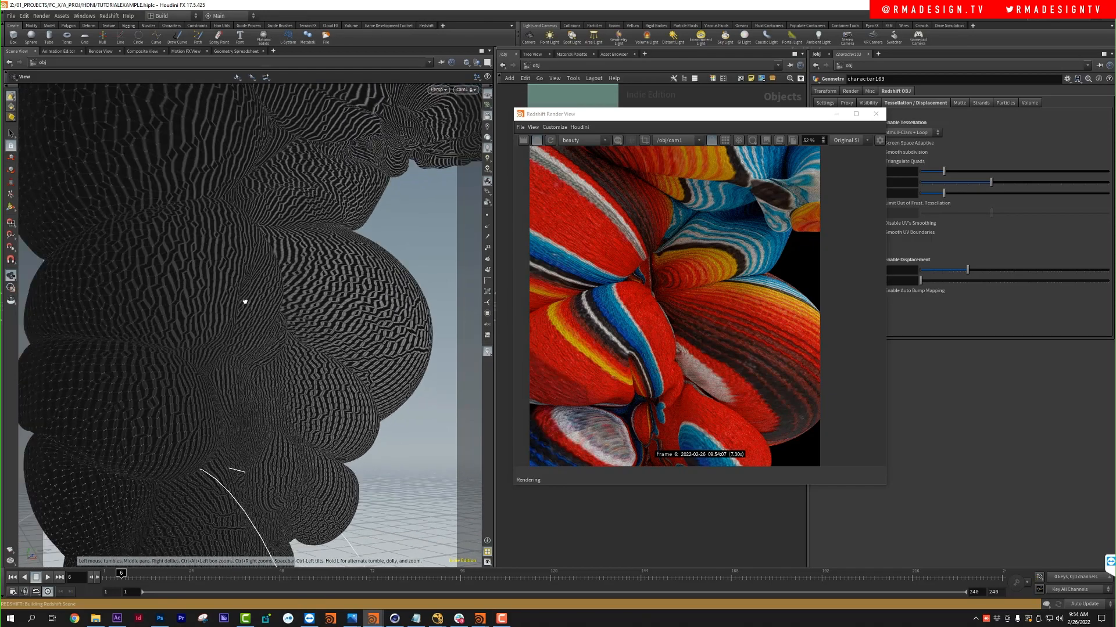
middle_click_drag(319, 304, 293, 308)
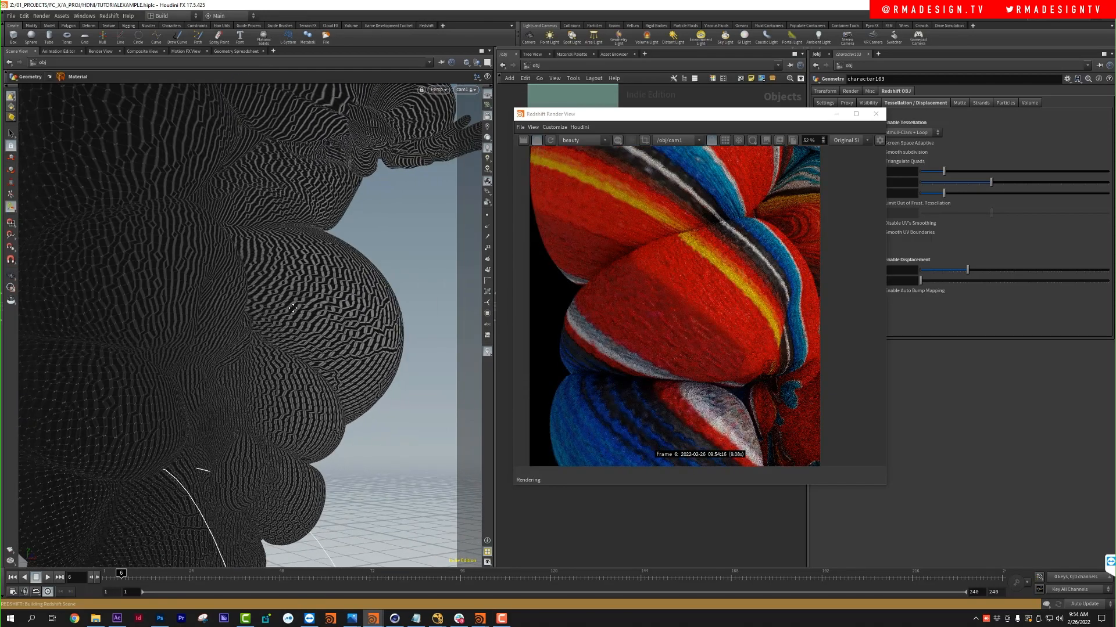
scroll(662, 318, "down", 4)
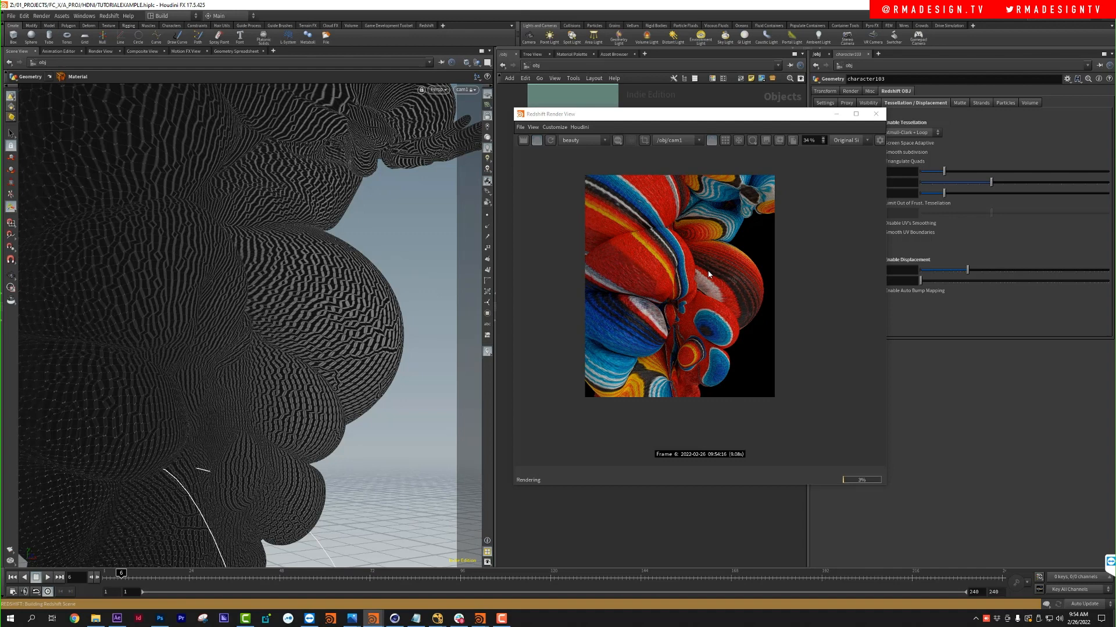
Step: Shift the Redshift Render View off the viewport and reframe cam1 on the hip and leg bulges
left_click_drag(749, 122, 654, 124)
left_click_drag(184, 337, 194, 239)
scroll(231, 314, "up", 5)
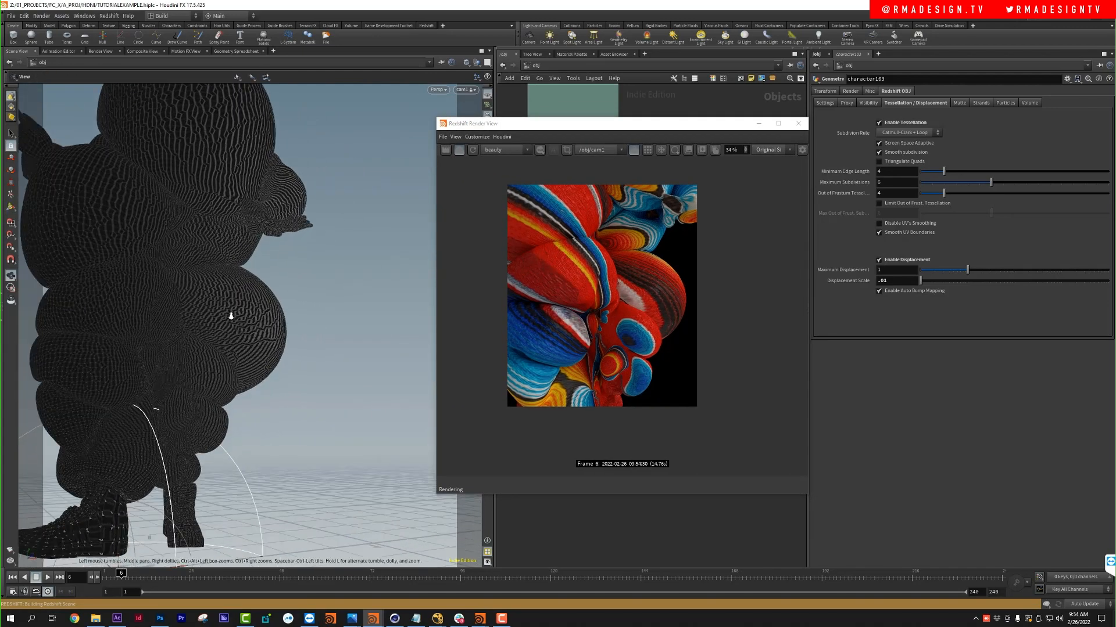
scroll(260, 304, "up", 3)
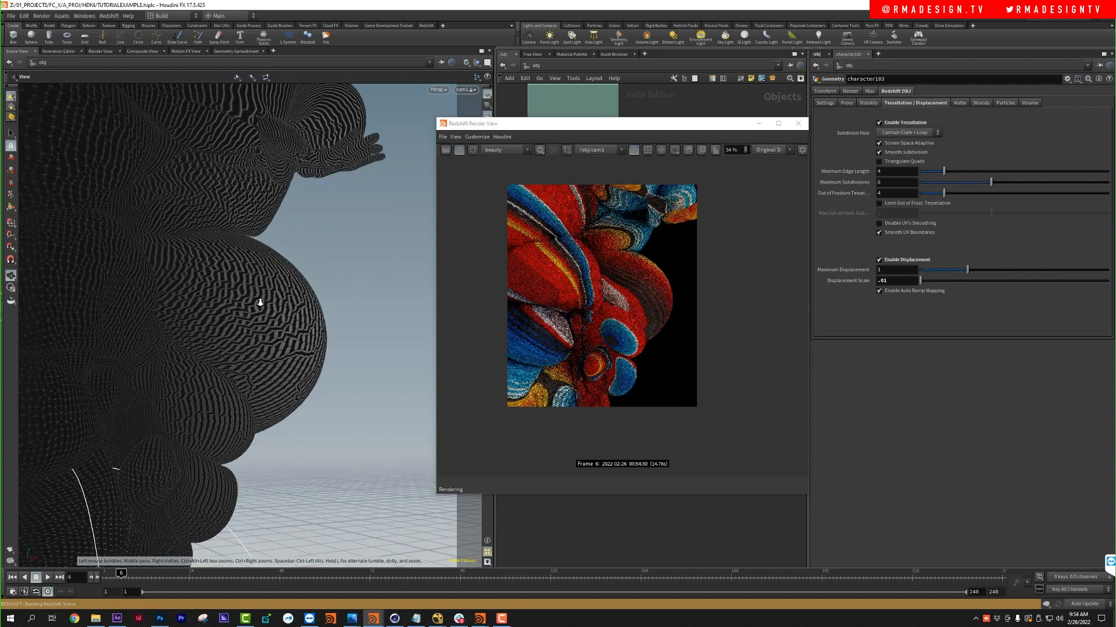
scroll(259, 303, "up", 3)
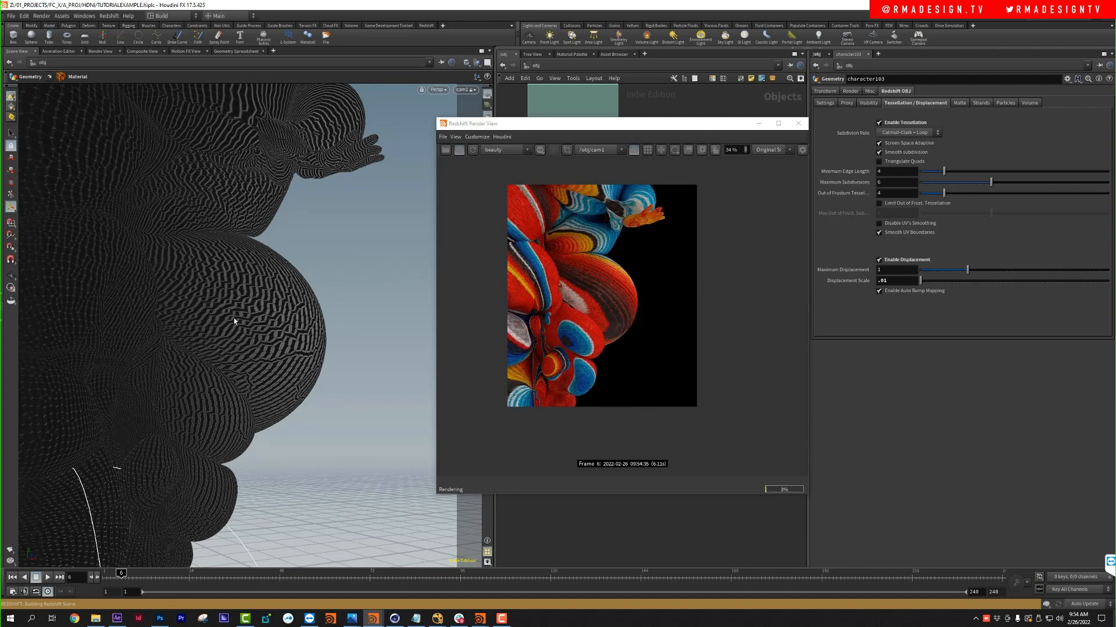
left_click_drag(167, 316, 253, 268)
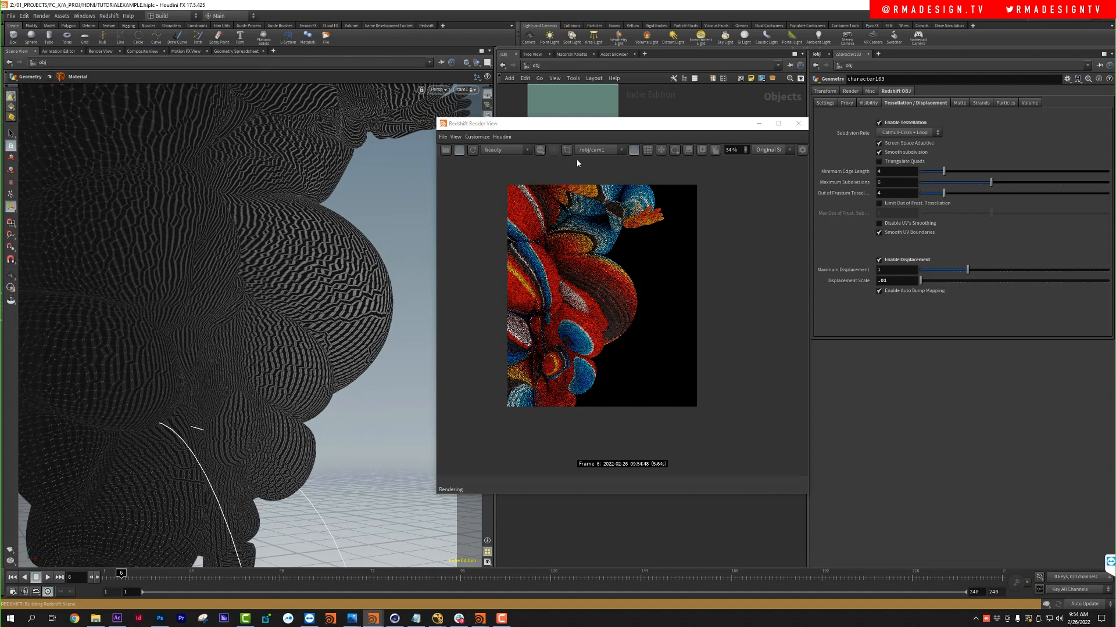
Step: Place the Redshift Render View over the viewport, open its display settings and widen the window to fit them
left_click_drag(475, 119, 476, 106)
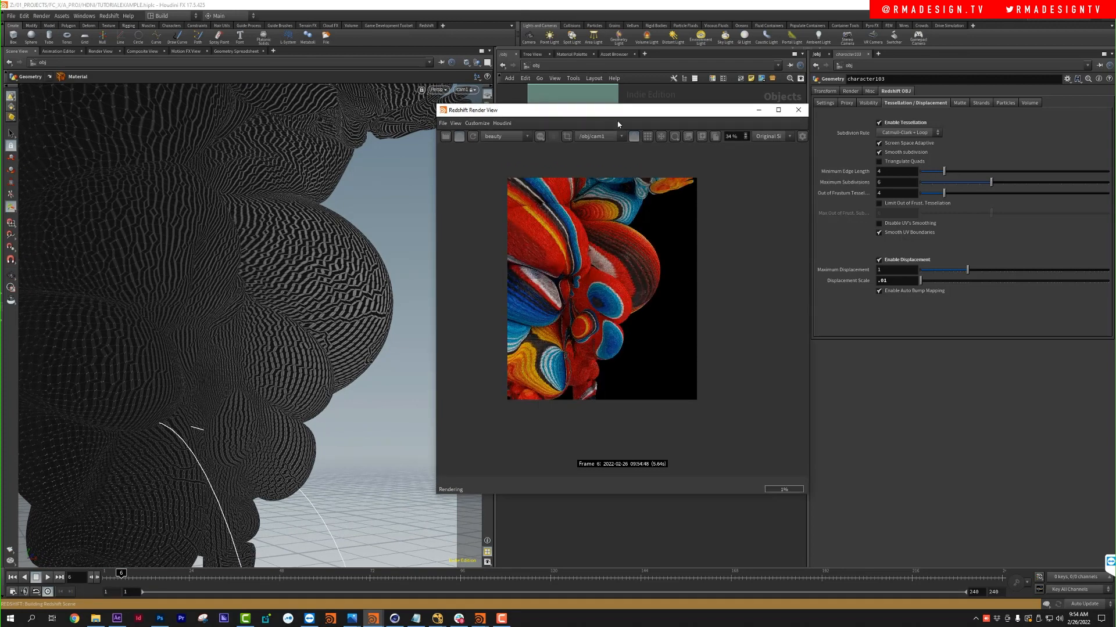
left_click_drag(630, 116, 302, 132)
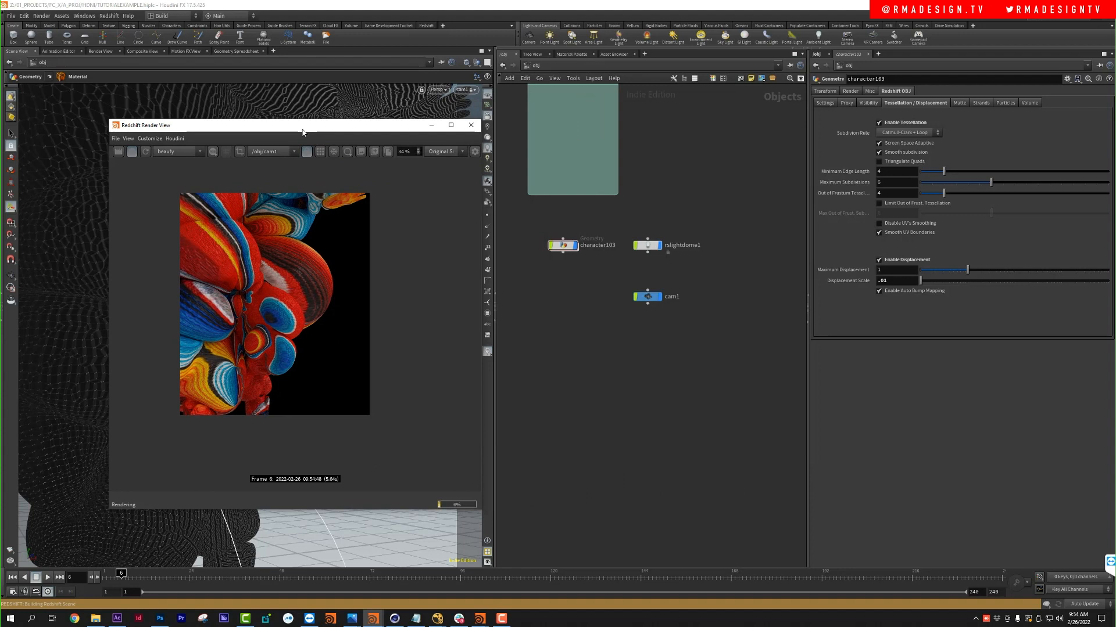
left_click(475, 151)
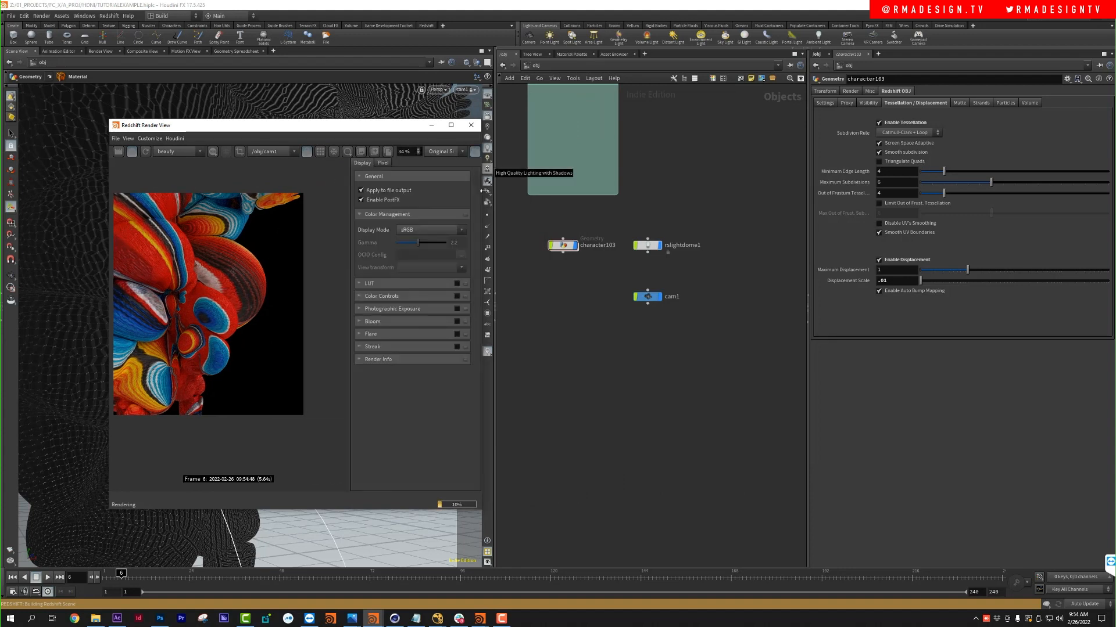
left_click_drag(484, 190, 677, 198)
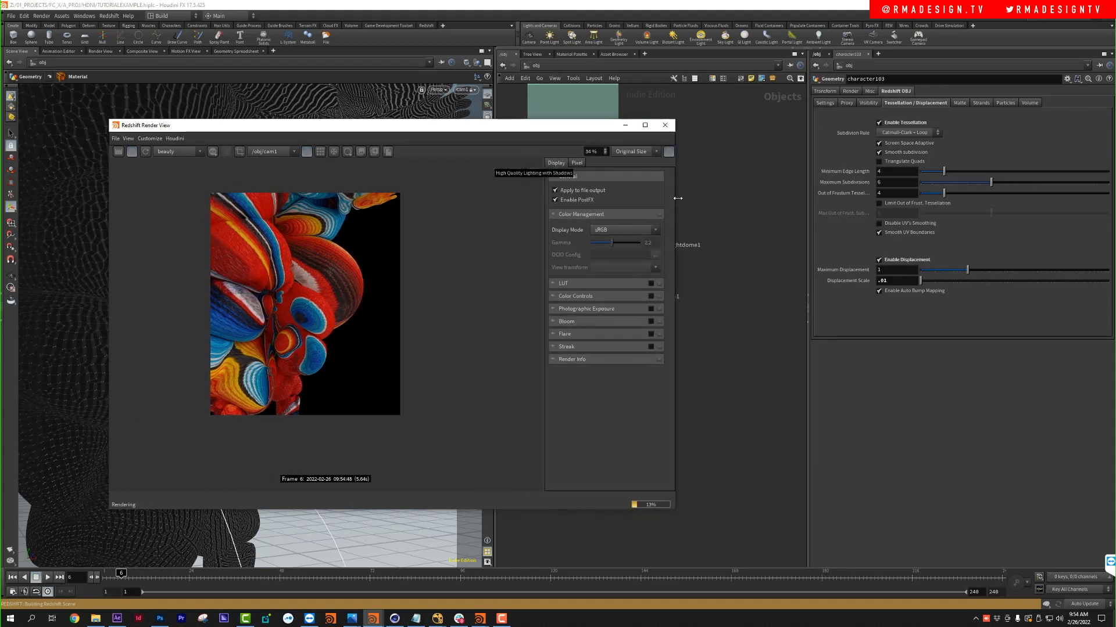
left_click(612, 234)
left_click(612, 231)
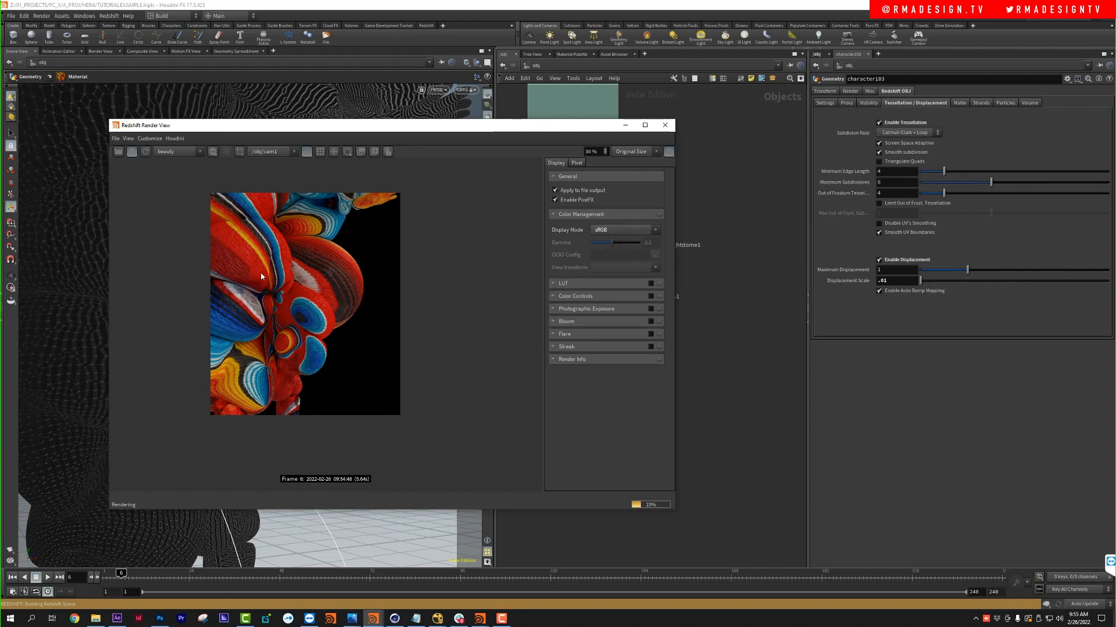
scroll(261, 277, "up", 3)
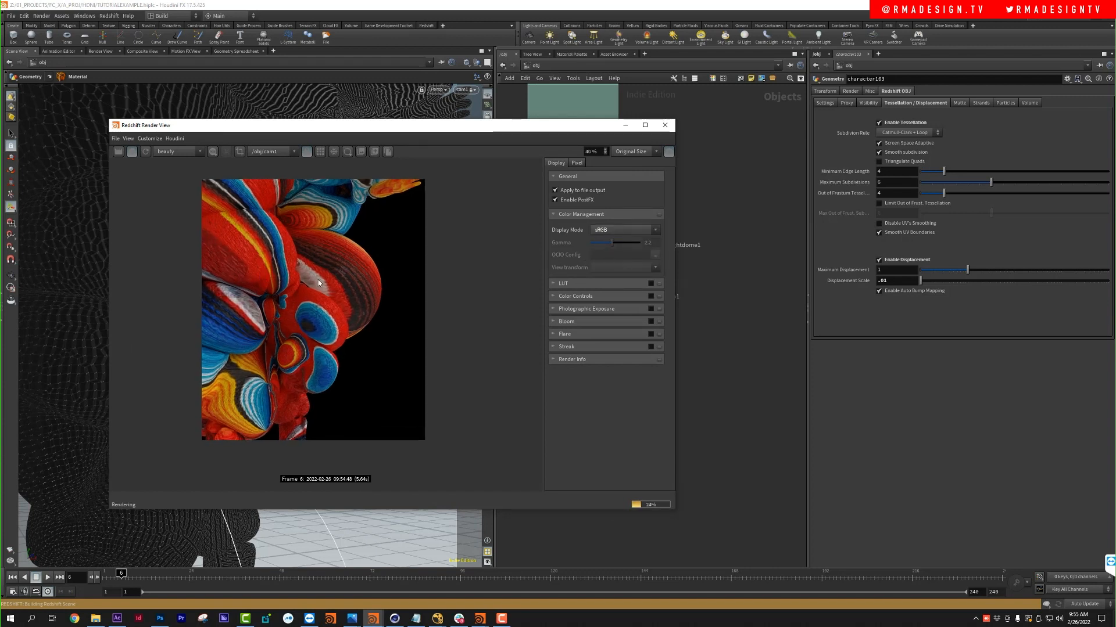
Step: Preview film LUTs such as Advantix_100, AgfaColor_Vista_800 and Contrade_Hard on the render and switch the LUT off again
left_click(627, 285)
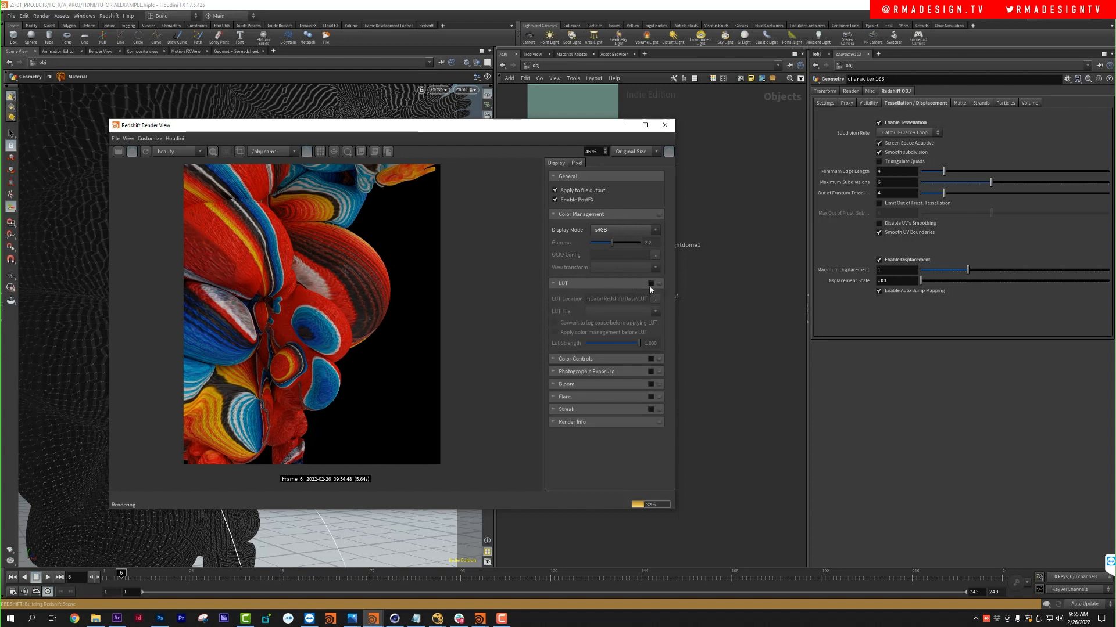
left_click(650, 283)
left_click(615, 312)
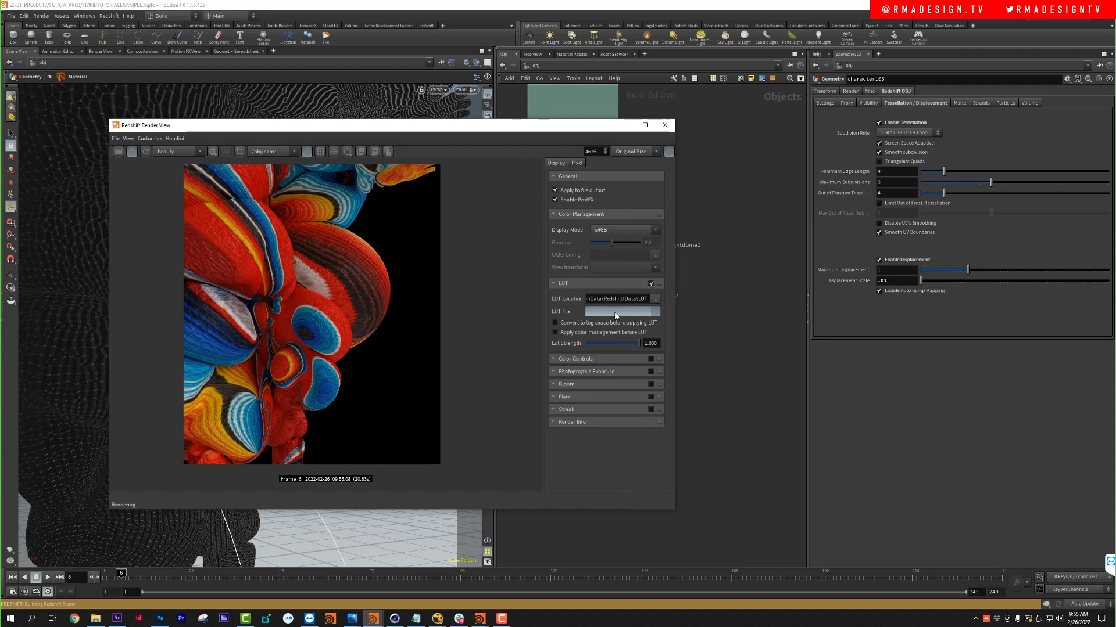
left_click(614, 312)
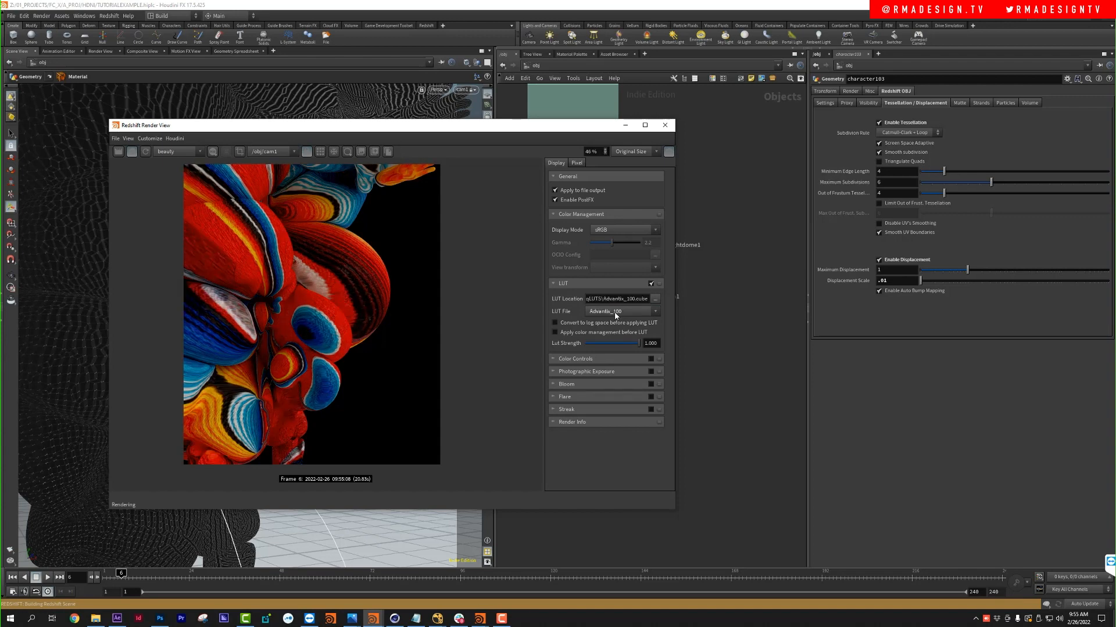
scroll(614, 312, "down", 3)
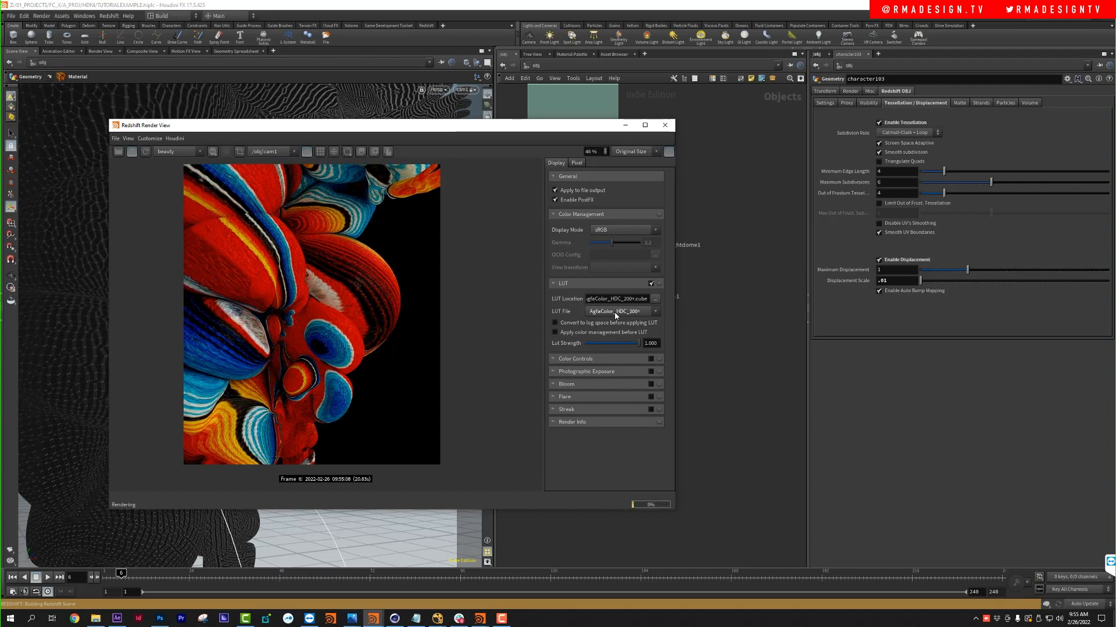
scroll(615, 312, "down", 4)
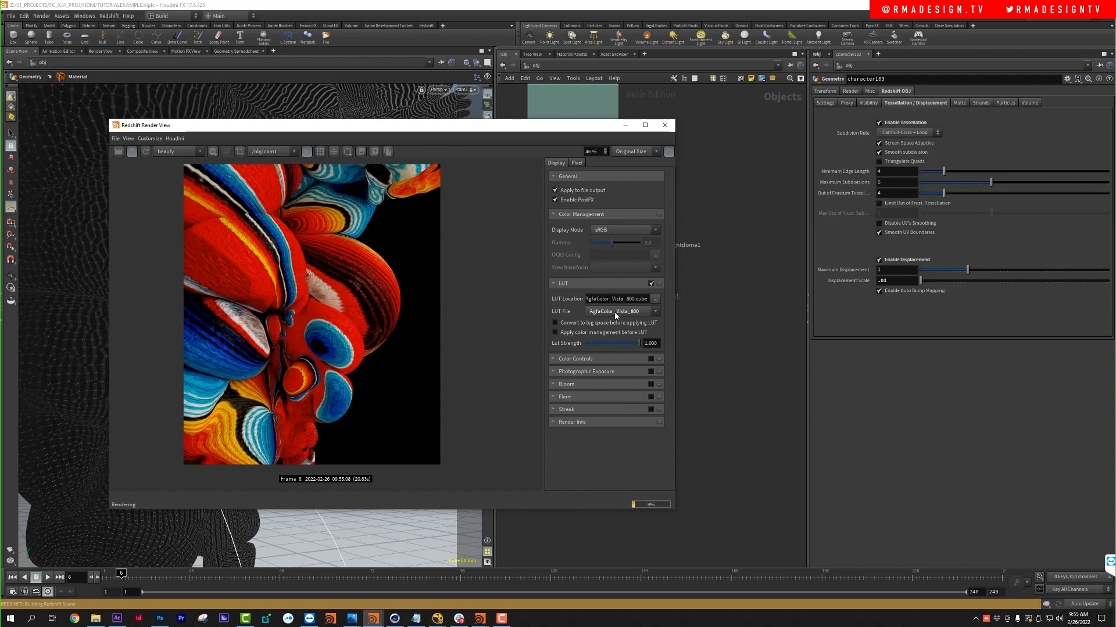
scroll(615, 312, "down", 5)
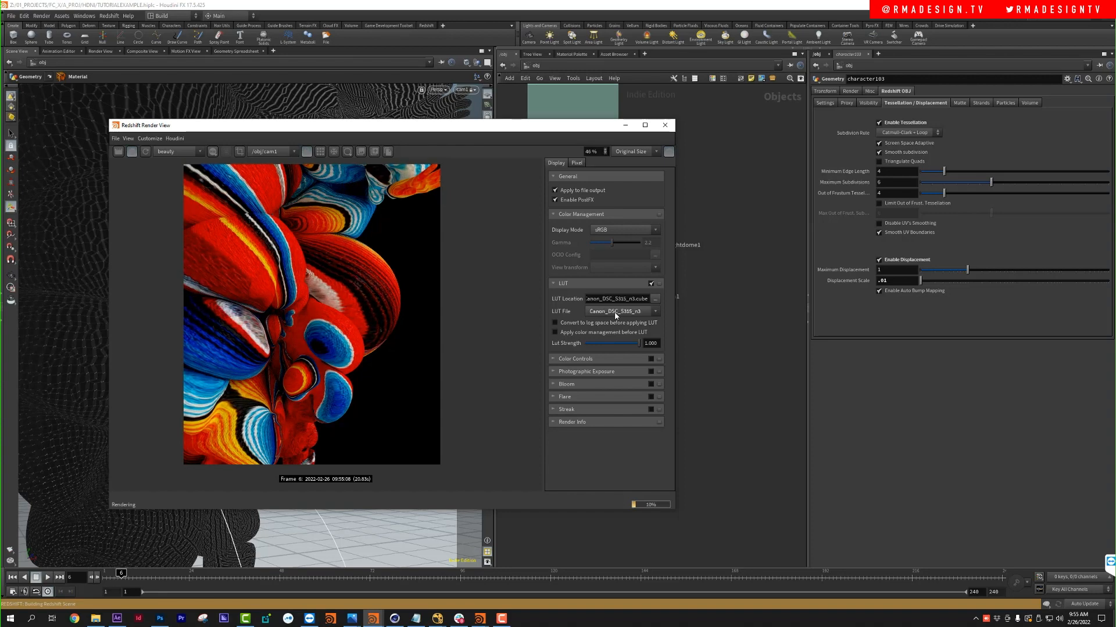
left_click(650, 284)
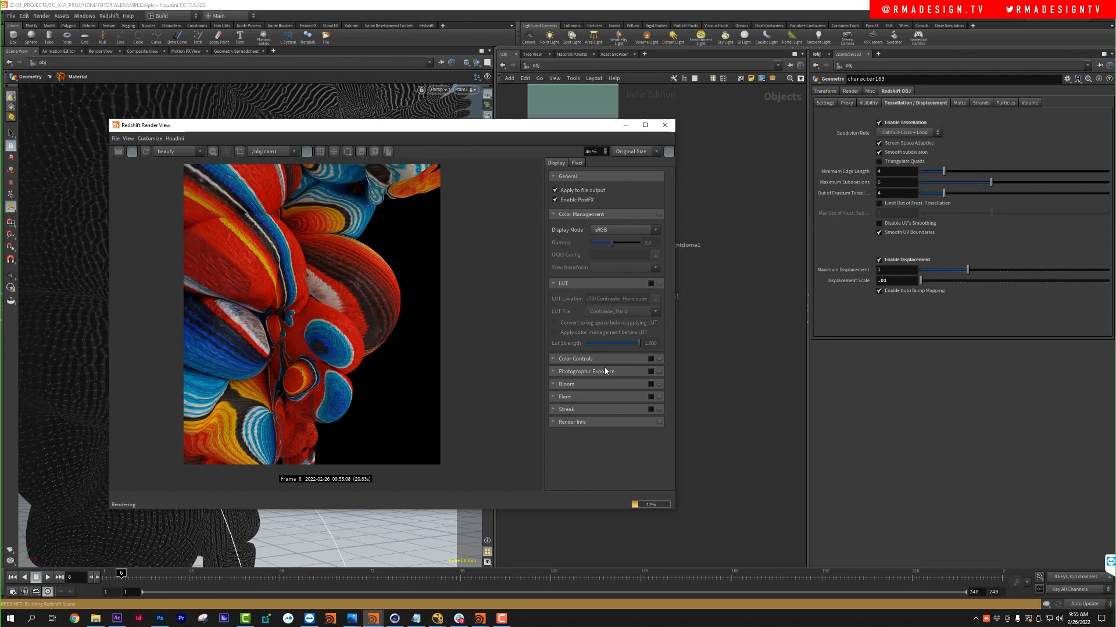
Step: Enable Color Controls for the render and set exposure to 0.43 and contrast to -0.03
left_click(650, 359)
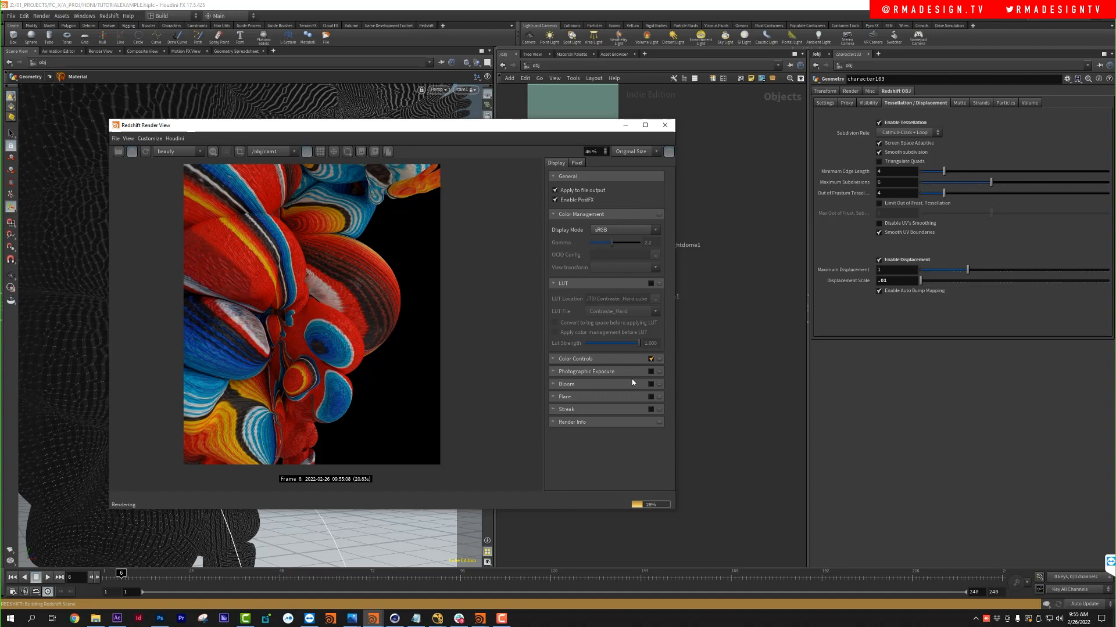
left_click(602, 359)
left_click_drag(608, 374, 607, 385)
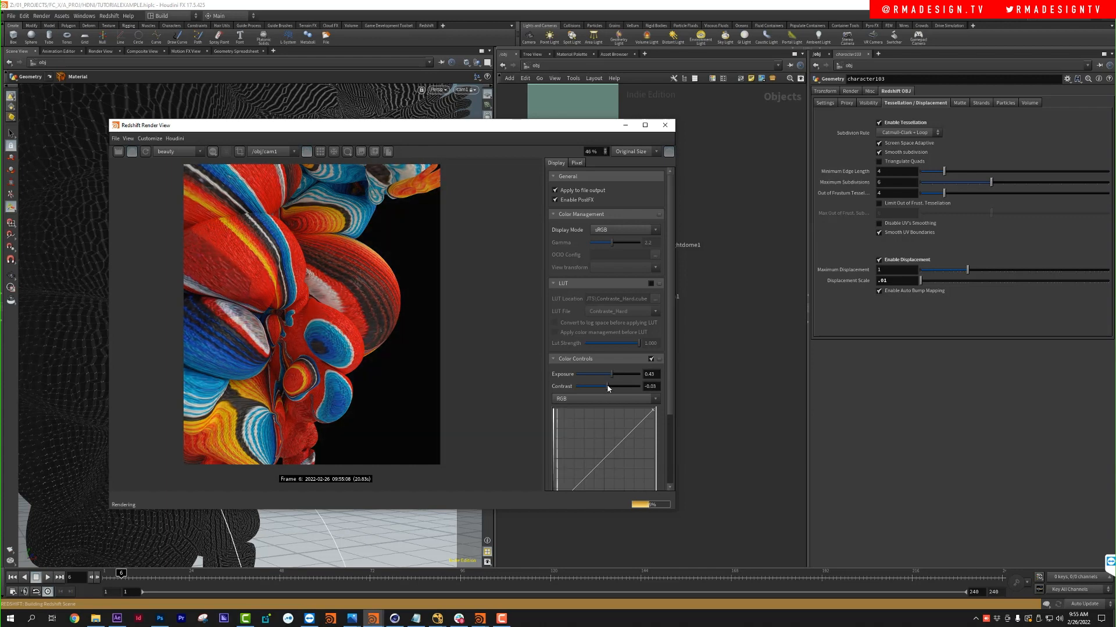
scroll(345, 279, "down", 1)
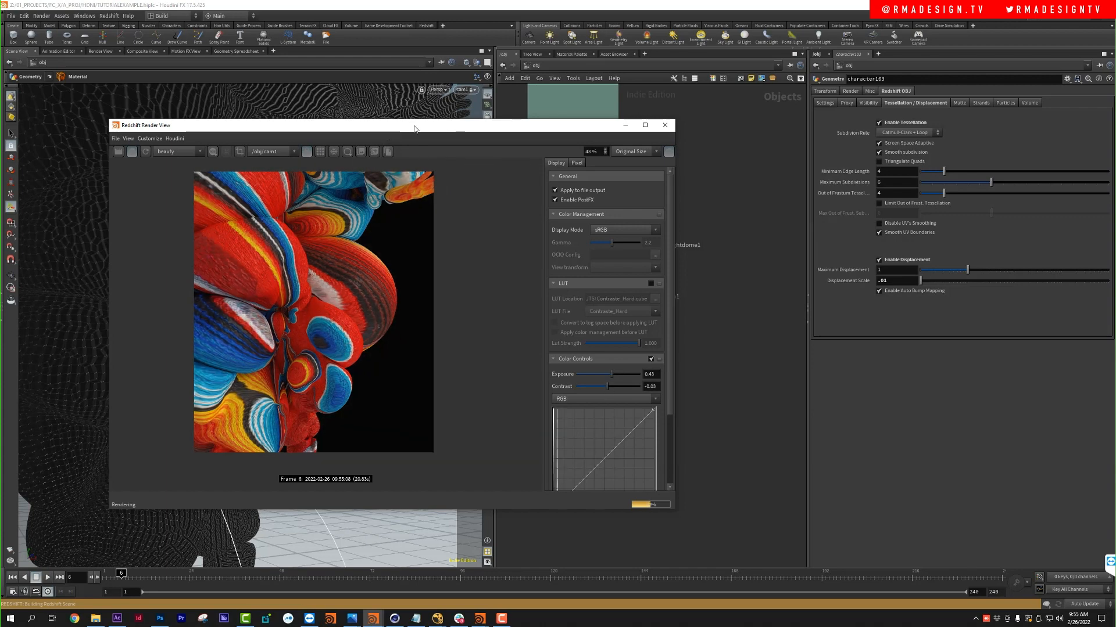
Step: Move the Redshift Render View beside the viewport and pull cam1 back to frame the character from raised hand to legs
left_click_drag(390, 130, 772, 119)
key("space")
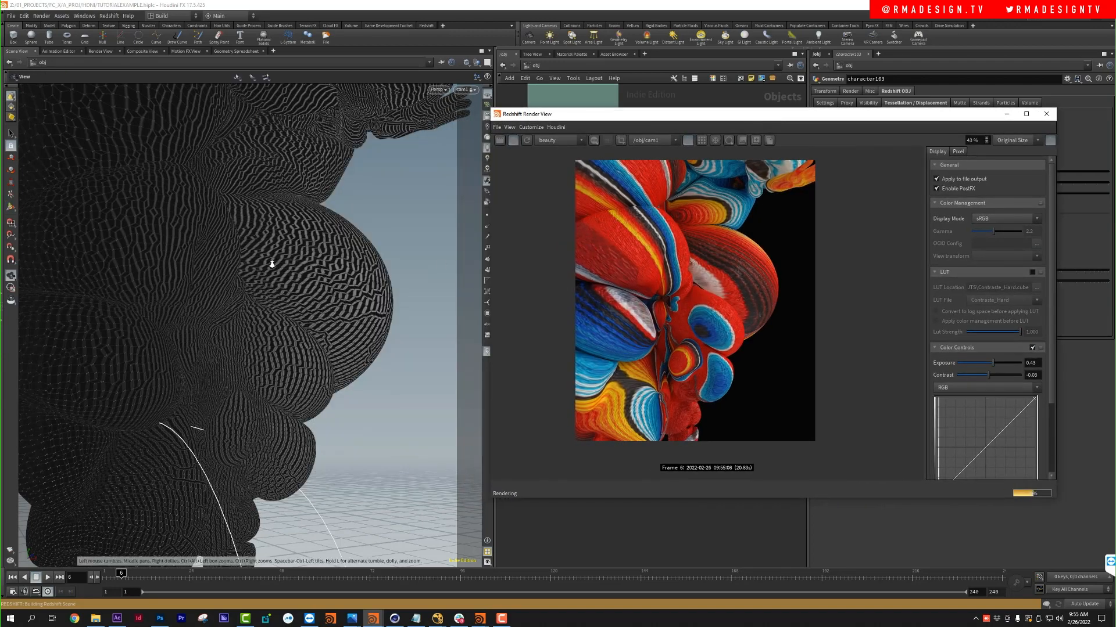
right_click_drag(271, 264, 248, 269)
left_click_drag(263, 256, 291, 262)
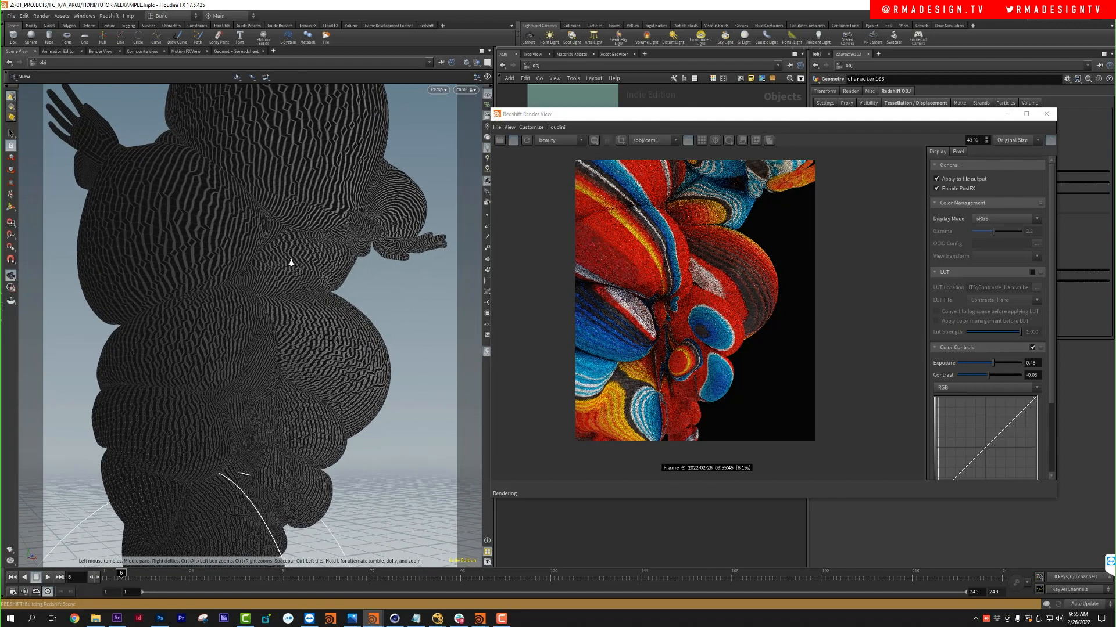
left_click_drag(536, 117, 565, 115)
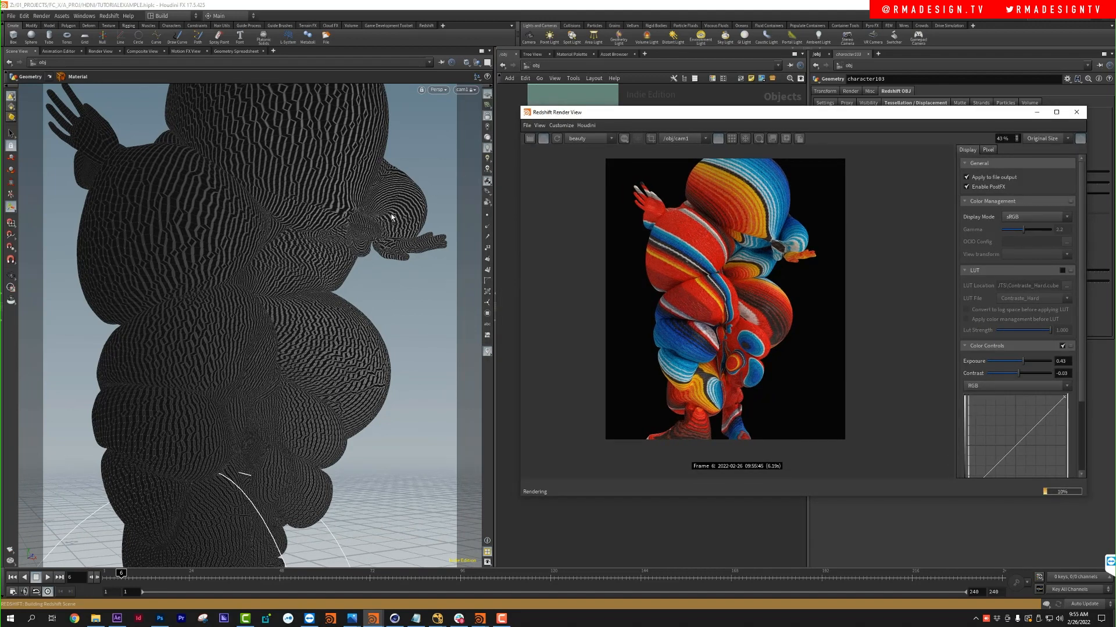
scroll(721, 294, "up", 3)
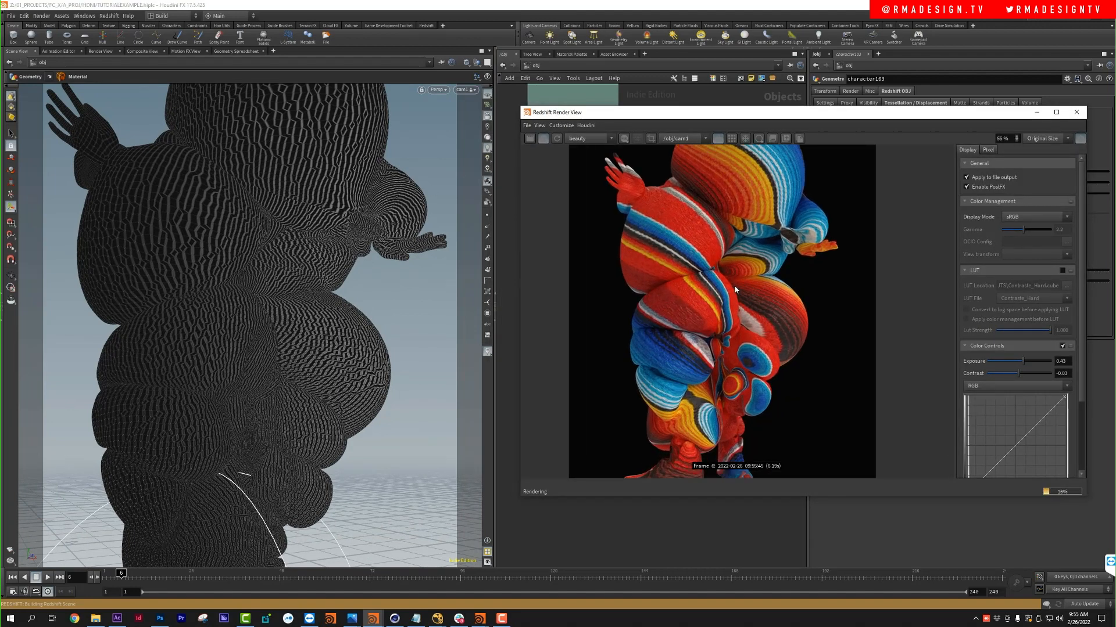
Step: From outside the camera view, select cam1 and adjust its focus handles to a focus distance of 1.08819 and an F-stop of 3.38272
right_click_drag(431, 165, 96, 473)
right_click_drag(197, 406, 180, 340)
key("space+a")
key("space+z")
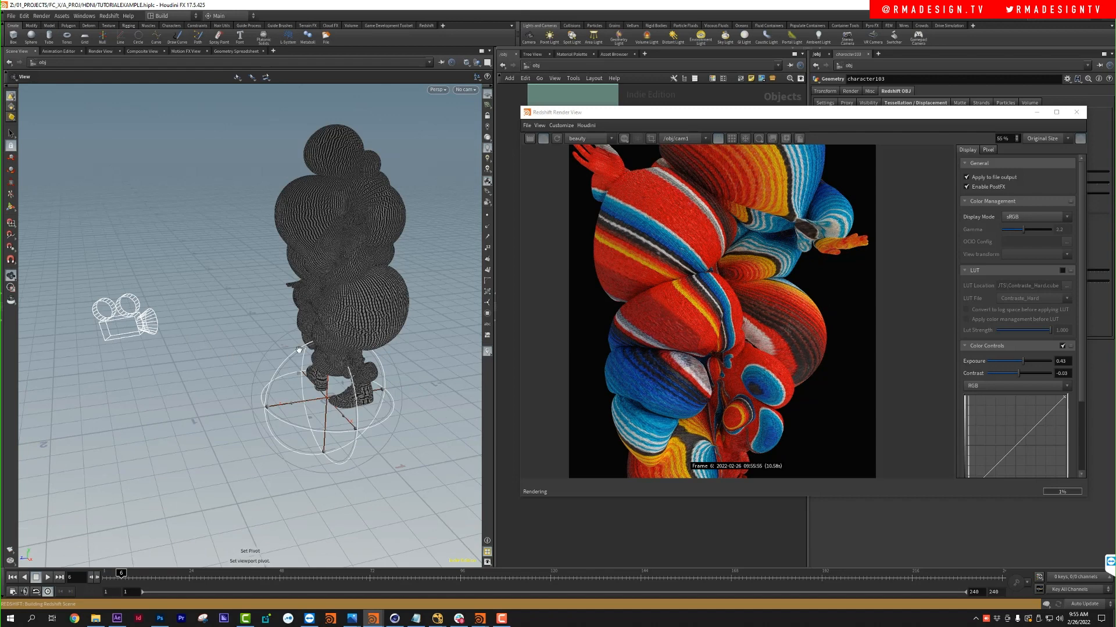
key("r")
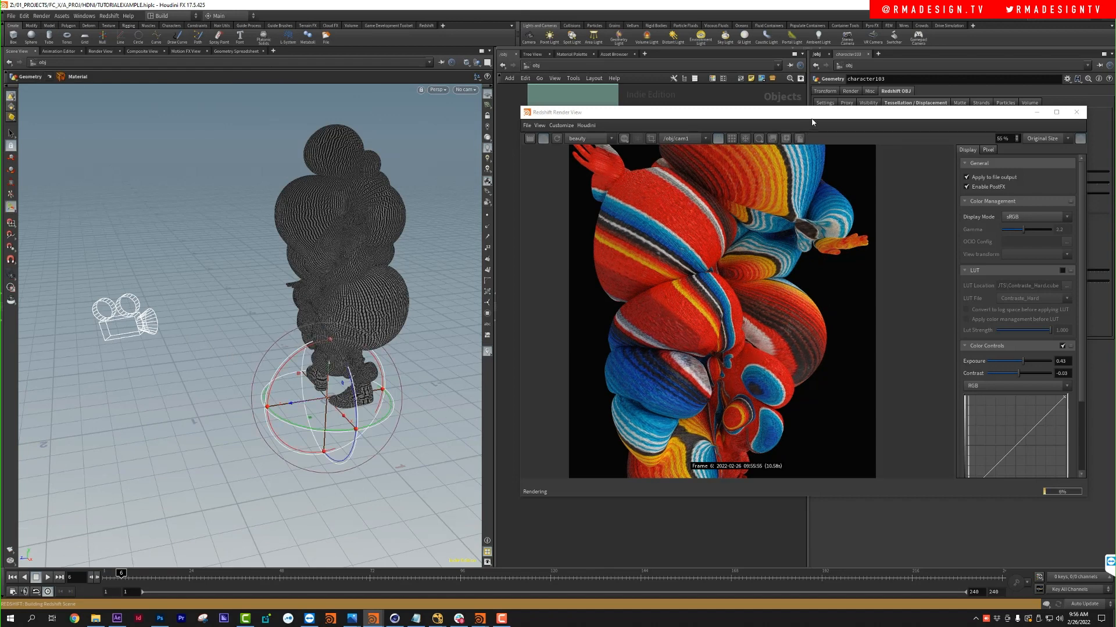
left_click_drag(812, 119, 892, 407)
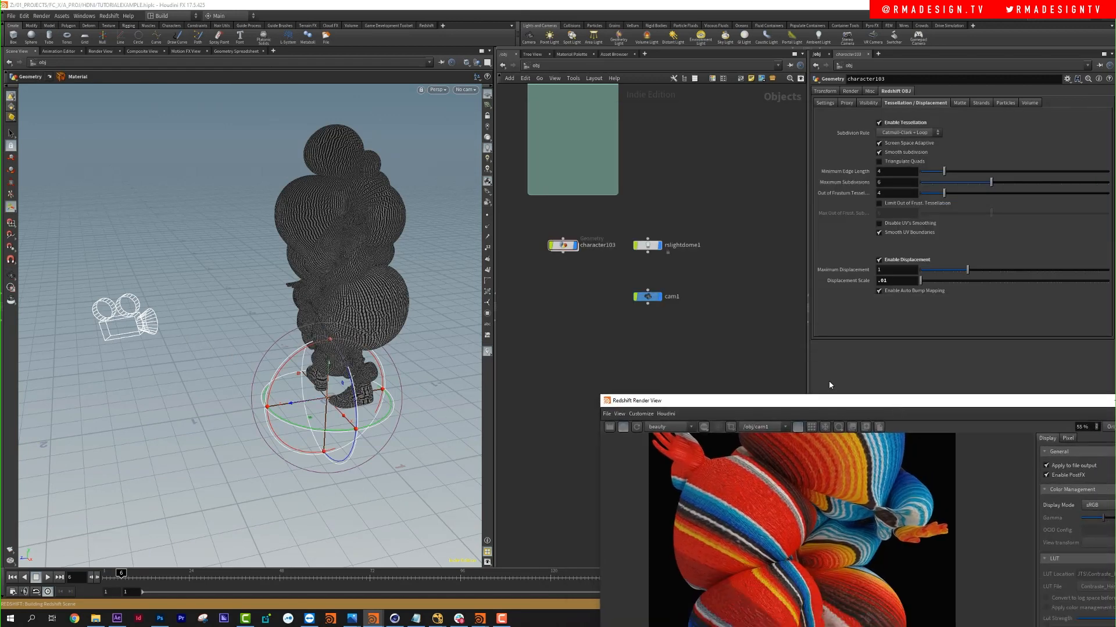
left_click(646, 297)
left_click_drag(290, 301, 307, 295)
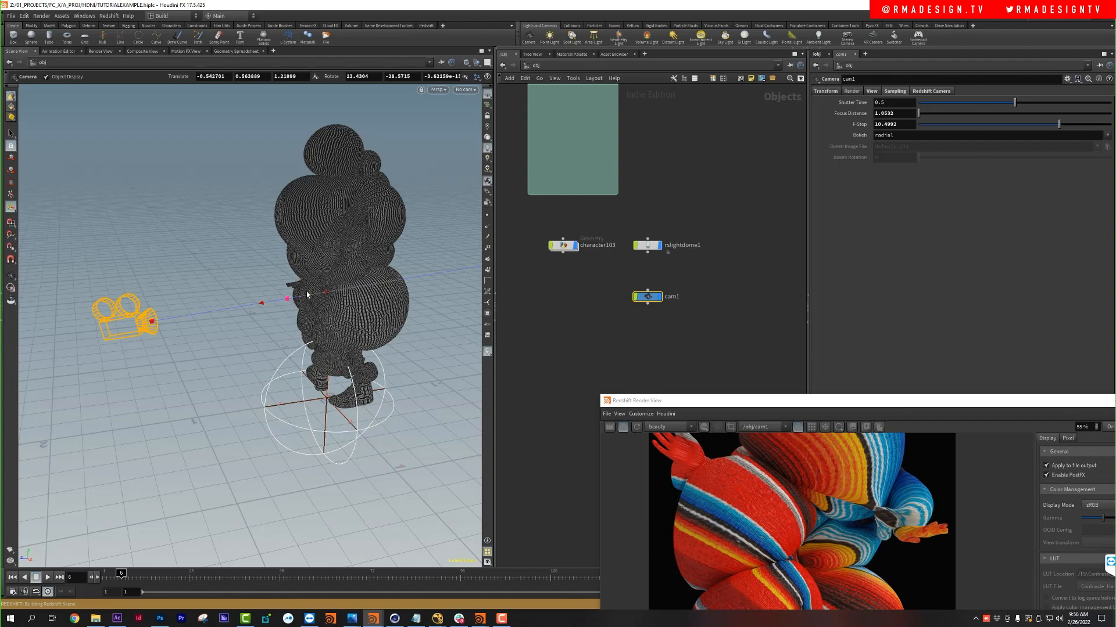
left_click_drag(423, 281, 357, 288)
Step: Look through cam1 again and bring the Redshift Render View over the viewport with the whole frame in view
left_click(471, 89)
left_click(472, 131)
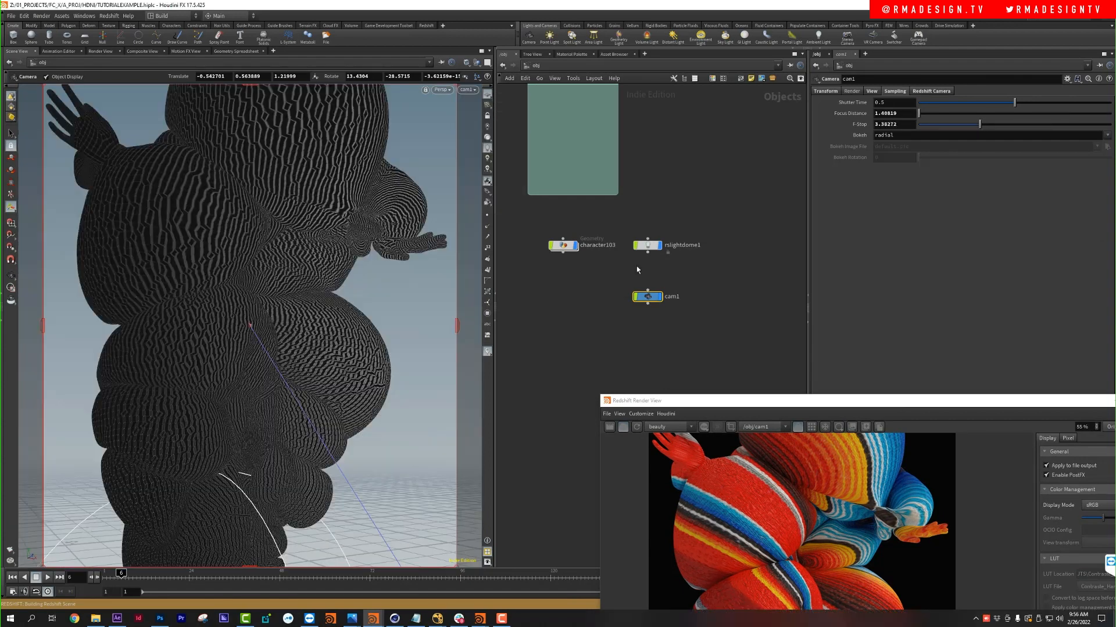
left_click_drag(850, 400, 279, 85)
scroll(276, 305, "down", 3)
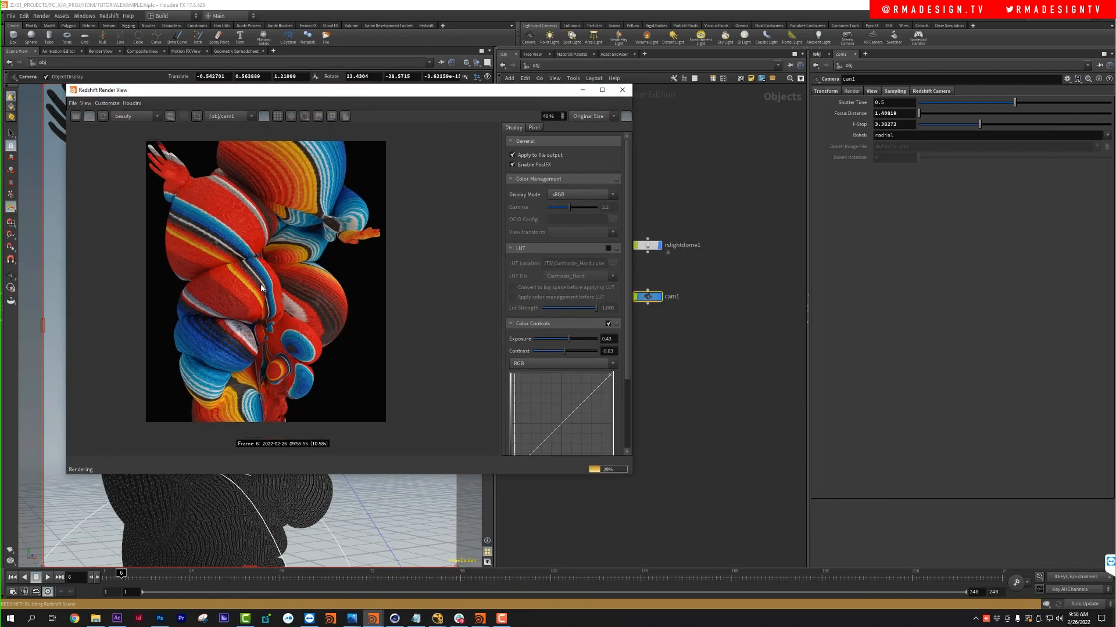
Step: Expand the Photographic Exposure section of the Redshift Render View's display settings and review its options and the remaining post effects
scroll(237, 292, "up", 1)
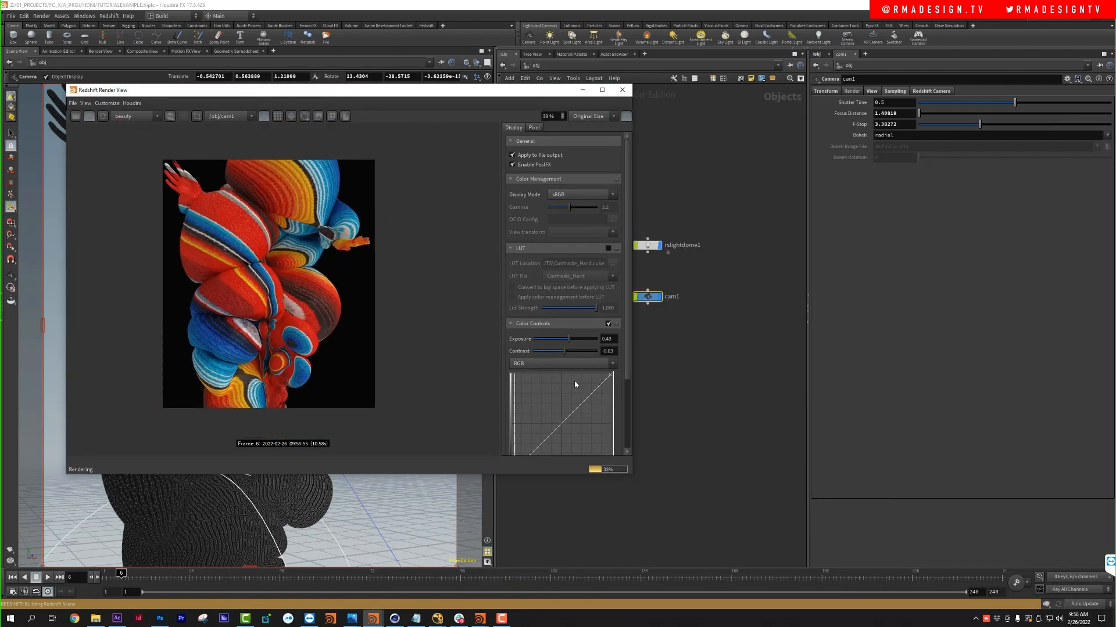
scroll(518, 285, "down", 4)
scroll(550, 415, "down", 1)
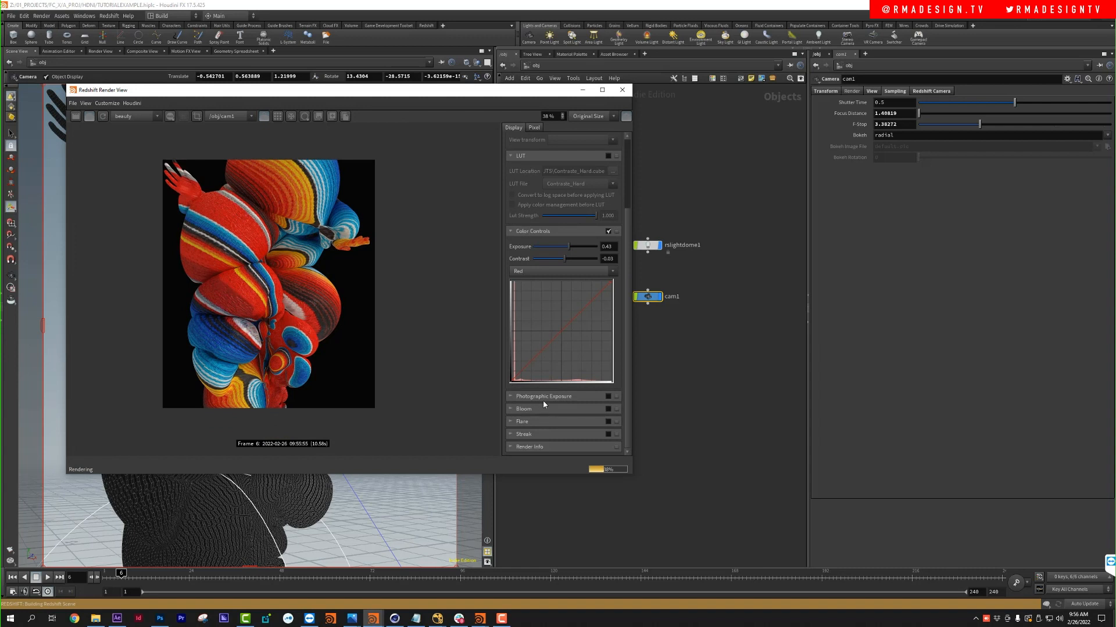
left_click(548, 395)
scroll(544, 349, "down", 3)
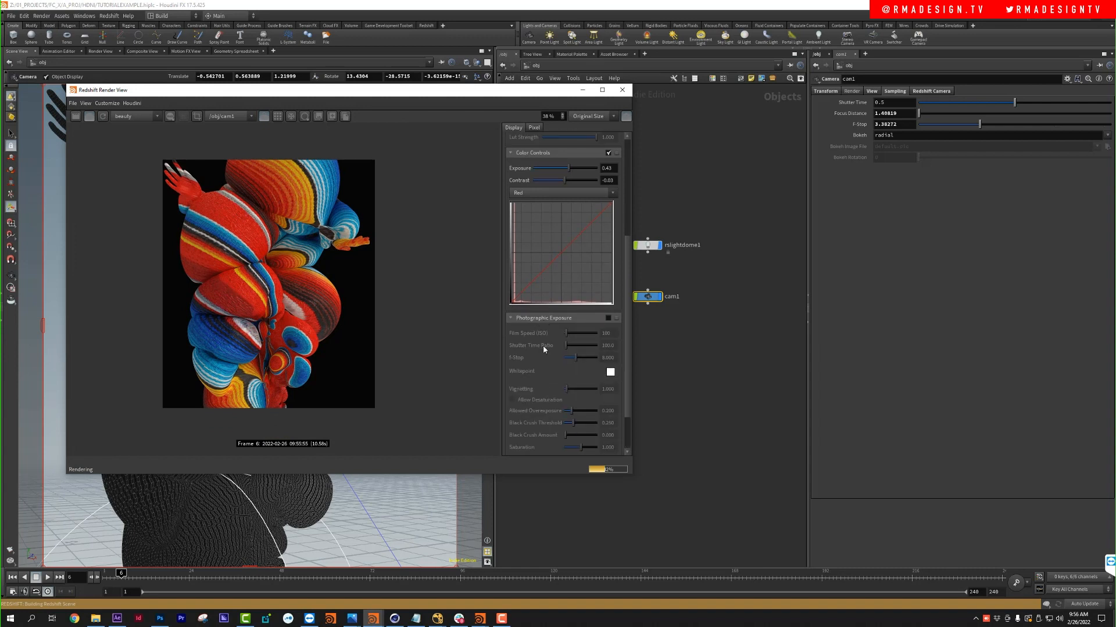
scroll(545, 349, "down", 2)
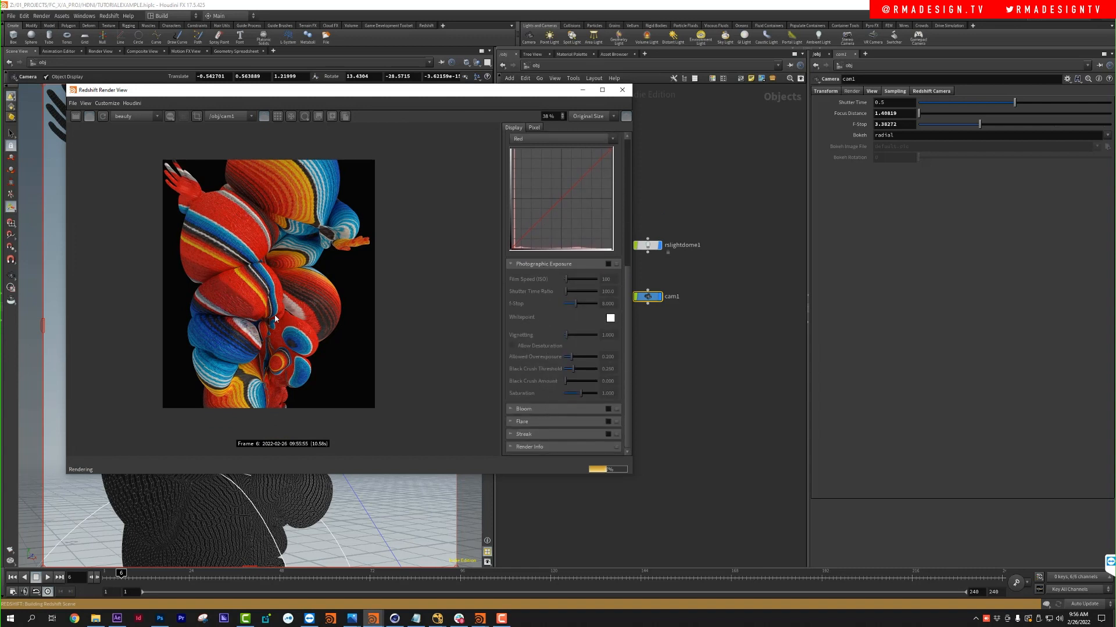
Step: Hide the render view's display settings, move the window off the network editor, and show Redshift_ROP1's output Post Effects in the out network
left_click(627, 116)
left_click_drag(516, 90, 435, 91)
left_click(587, 66)
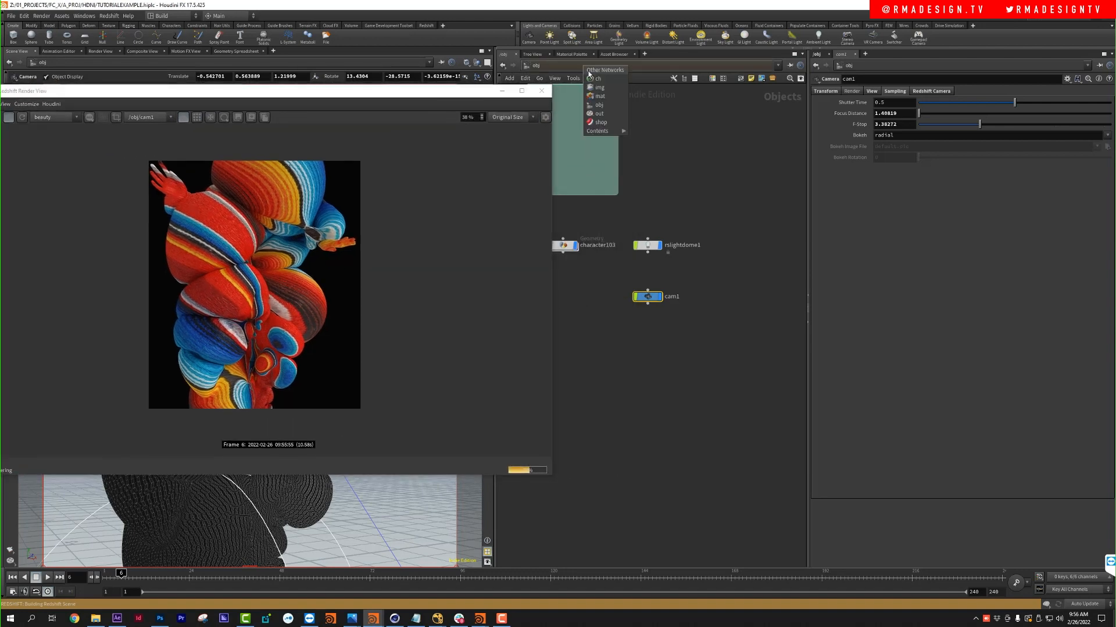
left_click(598, 113)
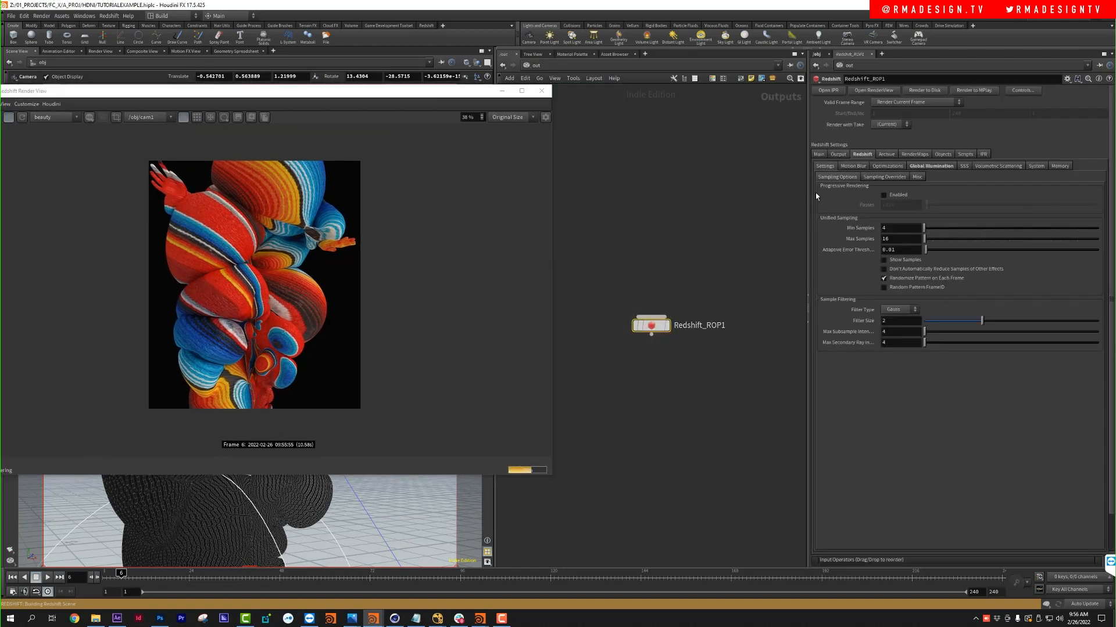
left_click(838, 154)
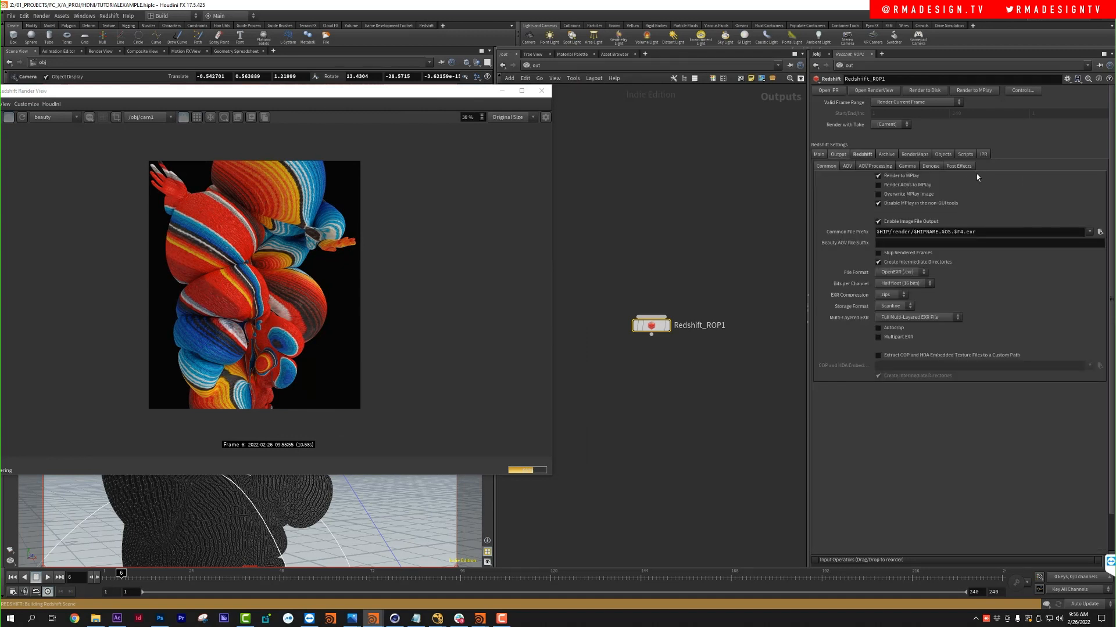
left_click(958, 166)
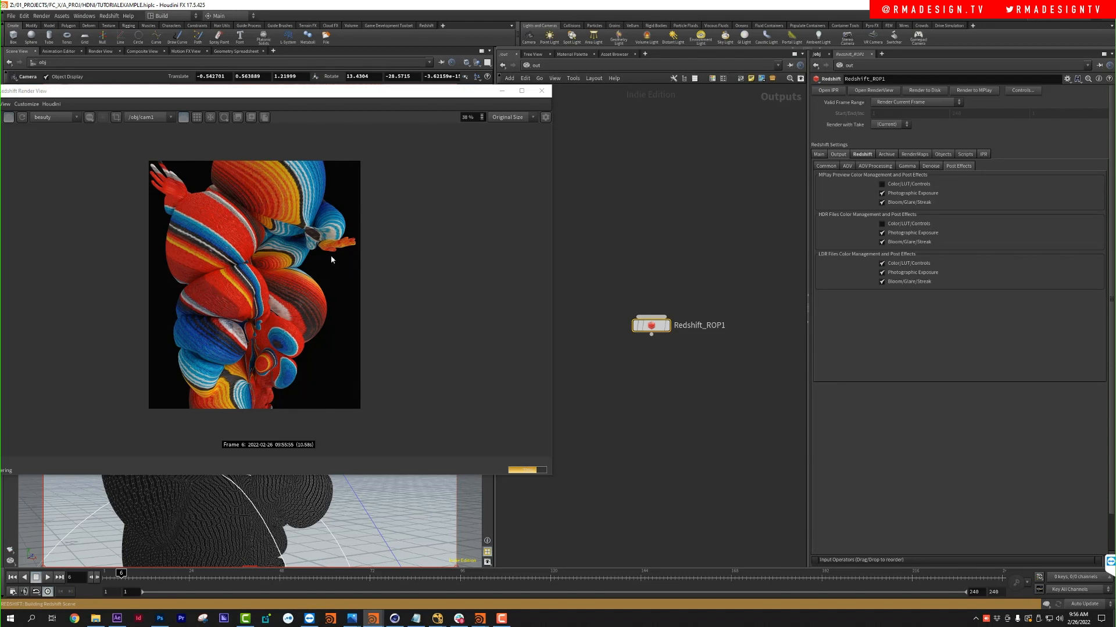
Step: Bring the Redshift Render View back over the viewport and inspect the full frame at 40% zoom
left_click_drag(411, 91, 501, 89)
scroll(354, 249, "down", 1)
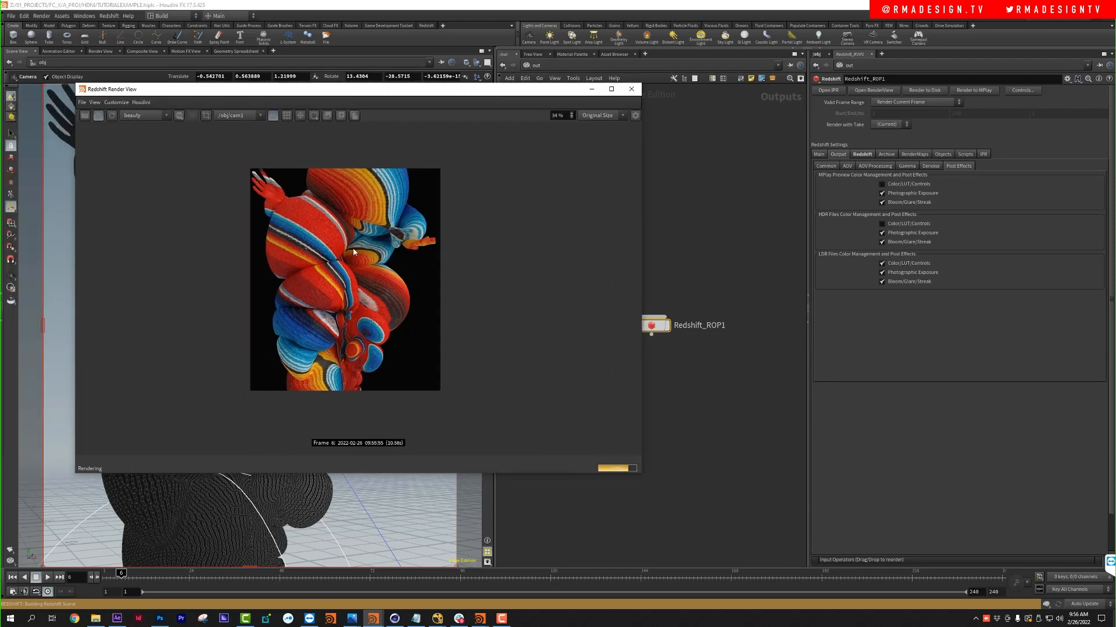
scroll(353, 248, "up", 2)
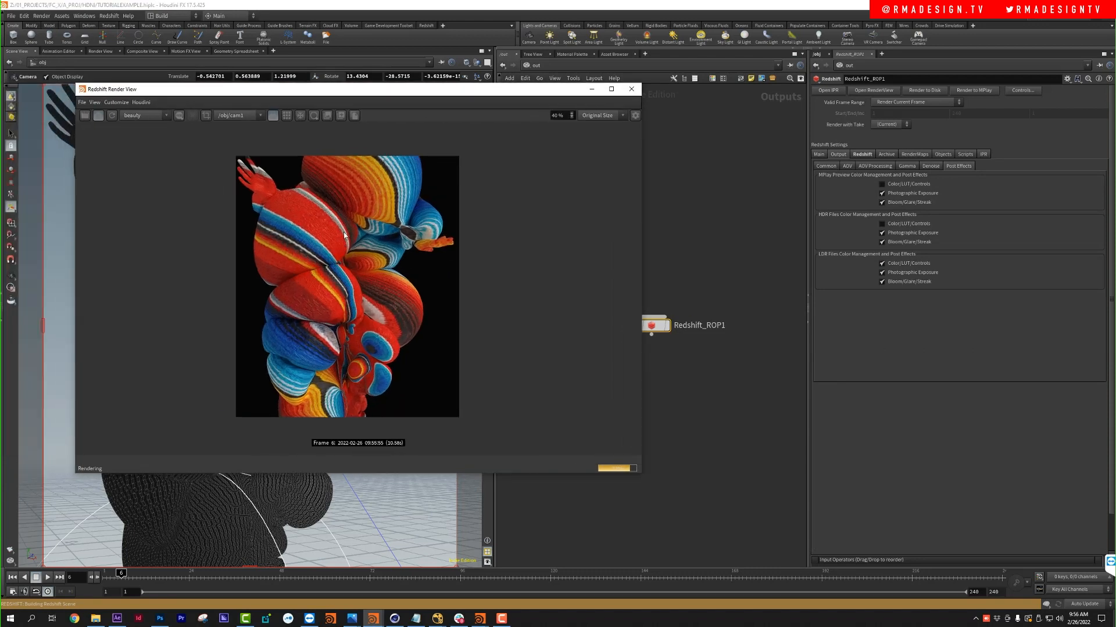